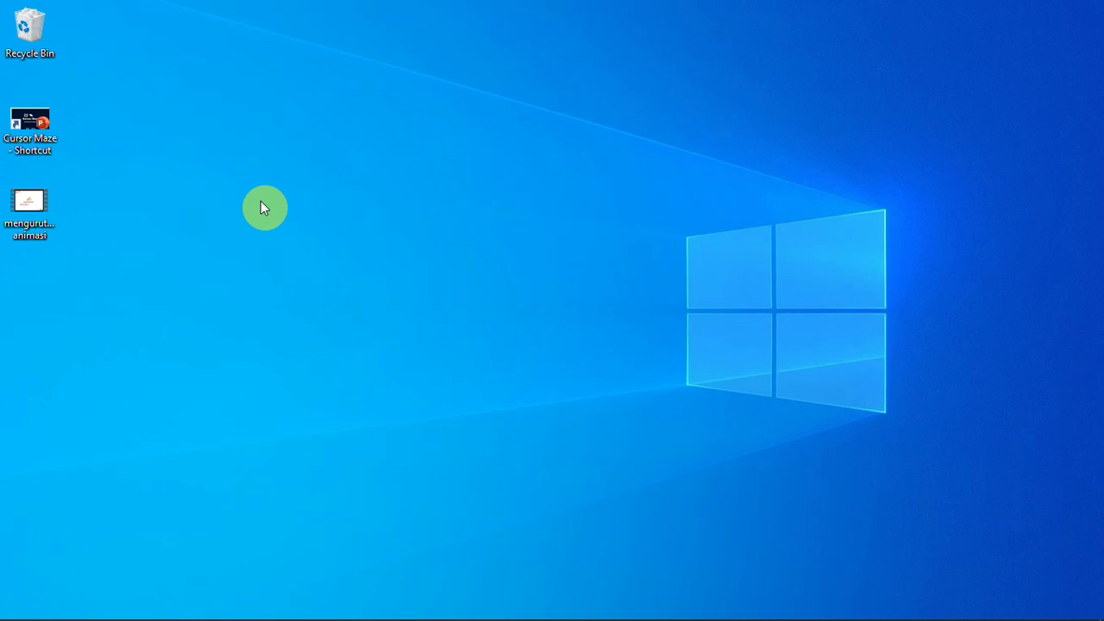
Step: Open the 'mengurutkan animasi' file from the desktop to start PowerPoint with a blank presentation
right_click(28, 201)
left_click(54, 209)
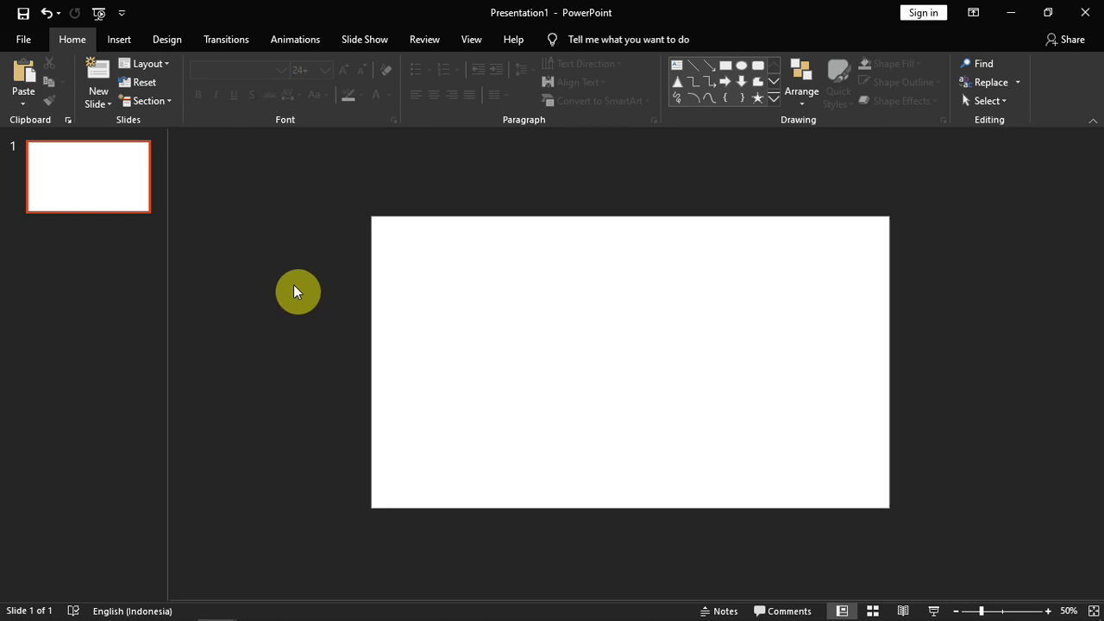
Step: Insert the 'folwer sudut' flower picture and drag it to the slide's top-left corner
left_click(106, 39)
left_click(118, 90)
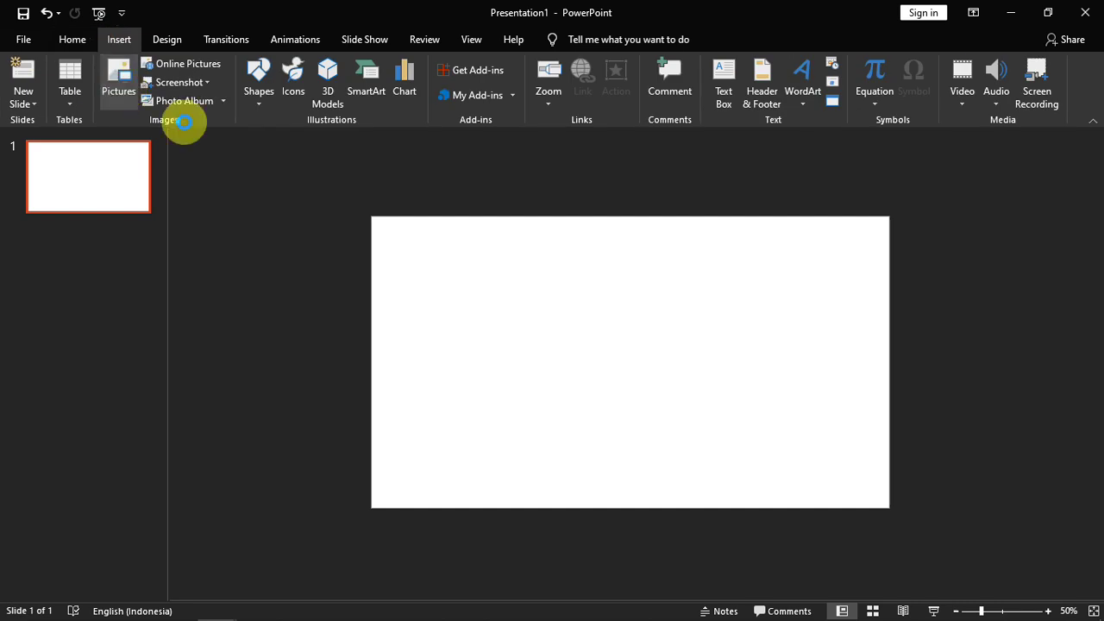
left_click_drag(765, 279, 764, 328)
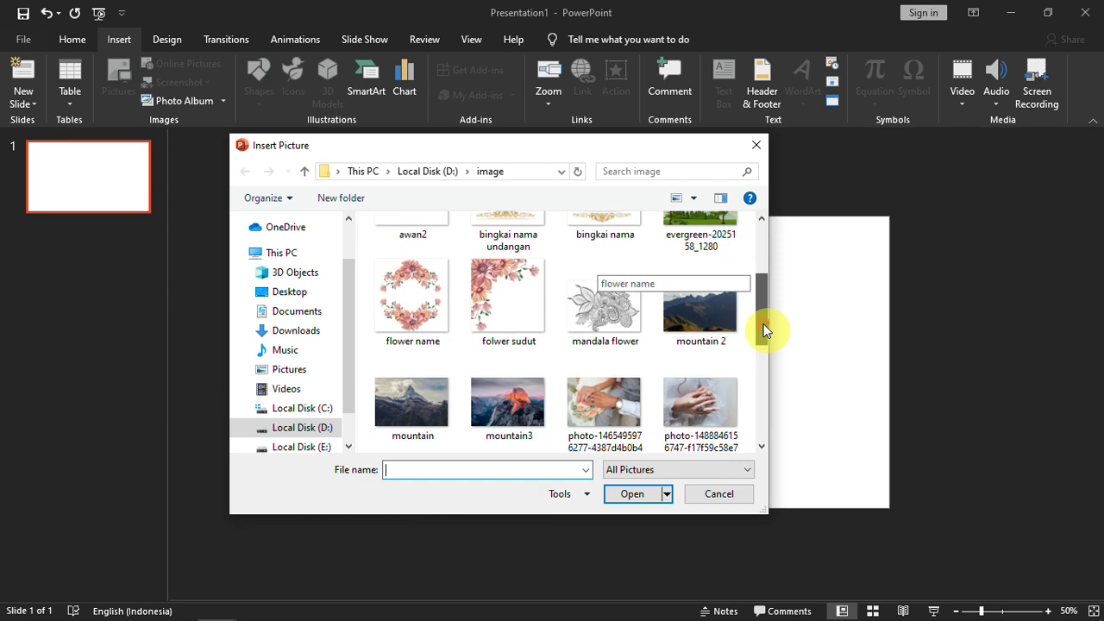
left_click(509, 315)
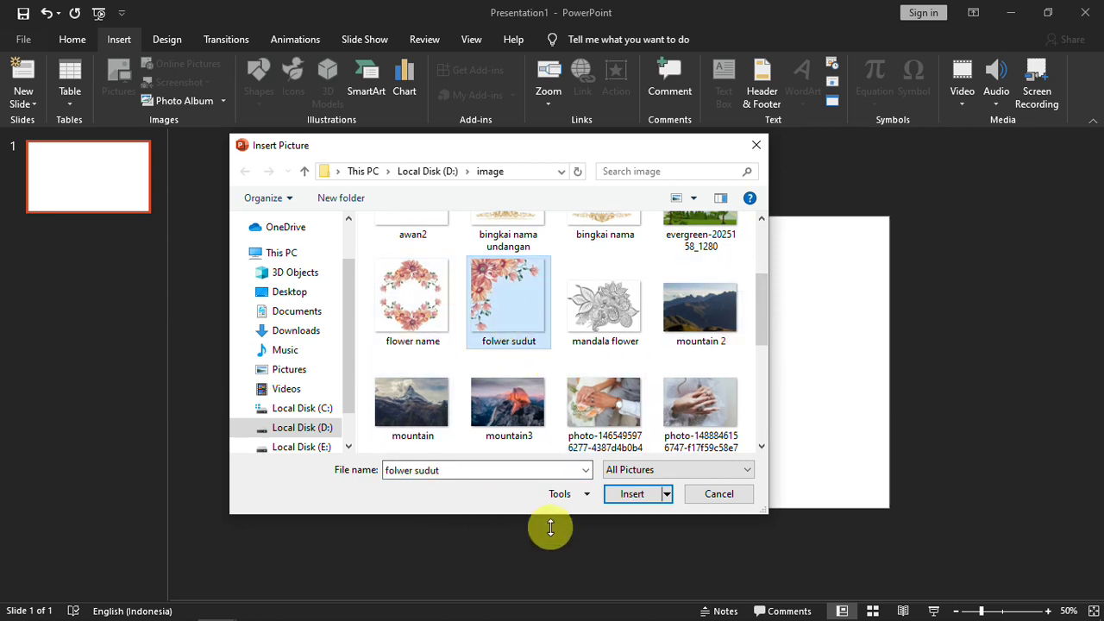
left_click(631, 494)
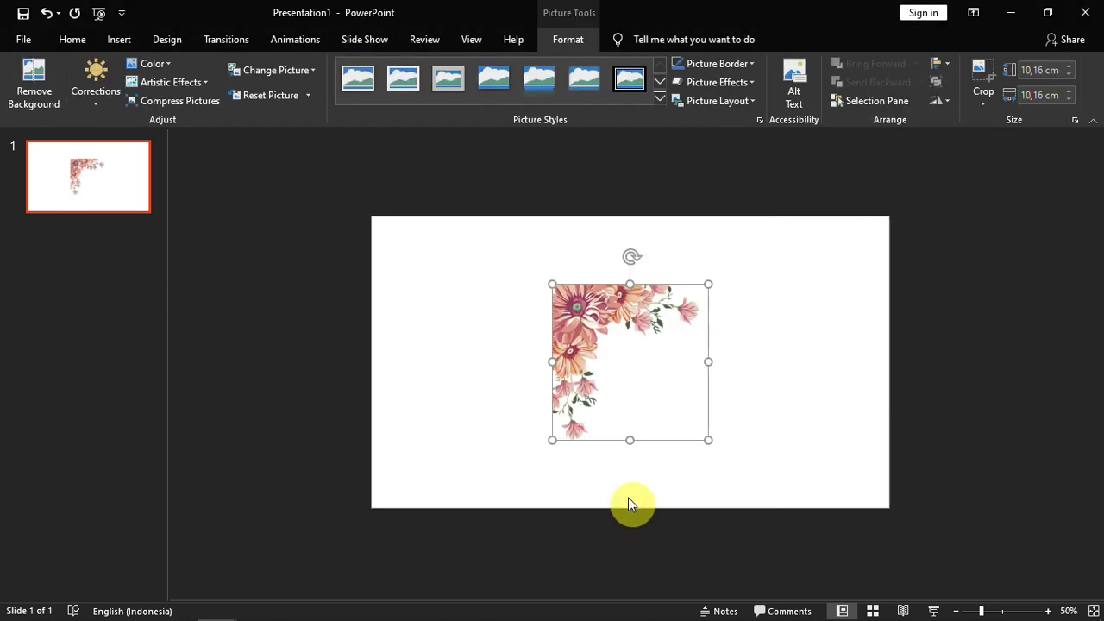
left_click_drag(596, 323, 349, 199)
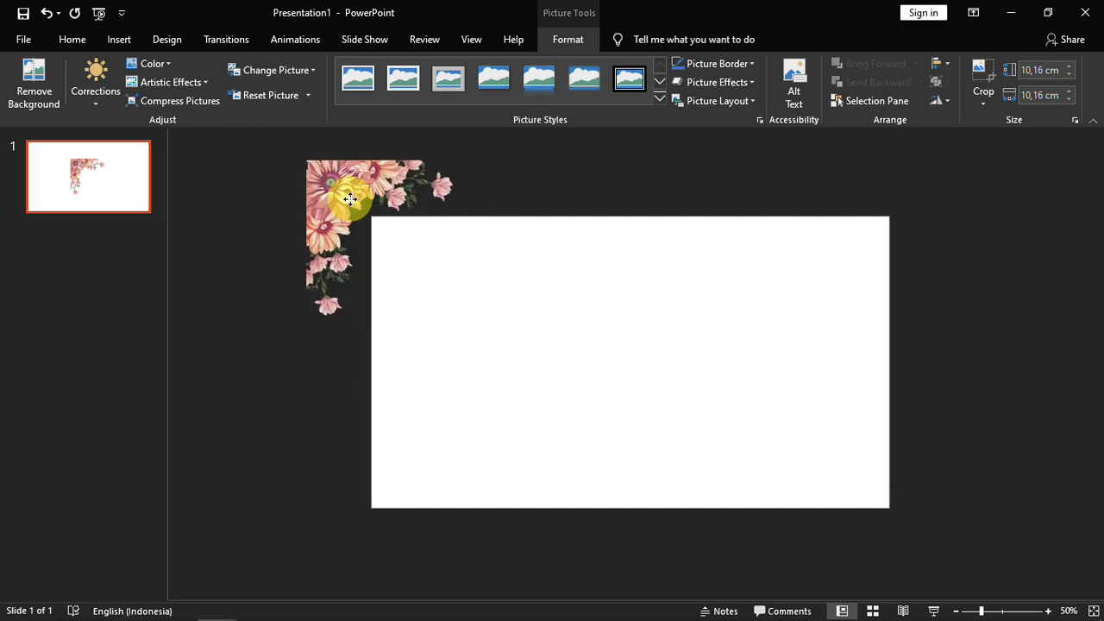
Step: Rotate the flower copy 90° right and flip it vertically
mouse_move(350, 199)
left_mouse_down()
mouse_move(343, 231)
mouse_move(660, 318)
left_mouse_up()
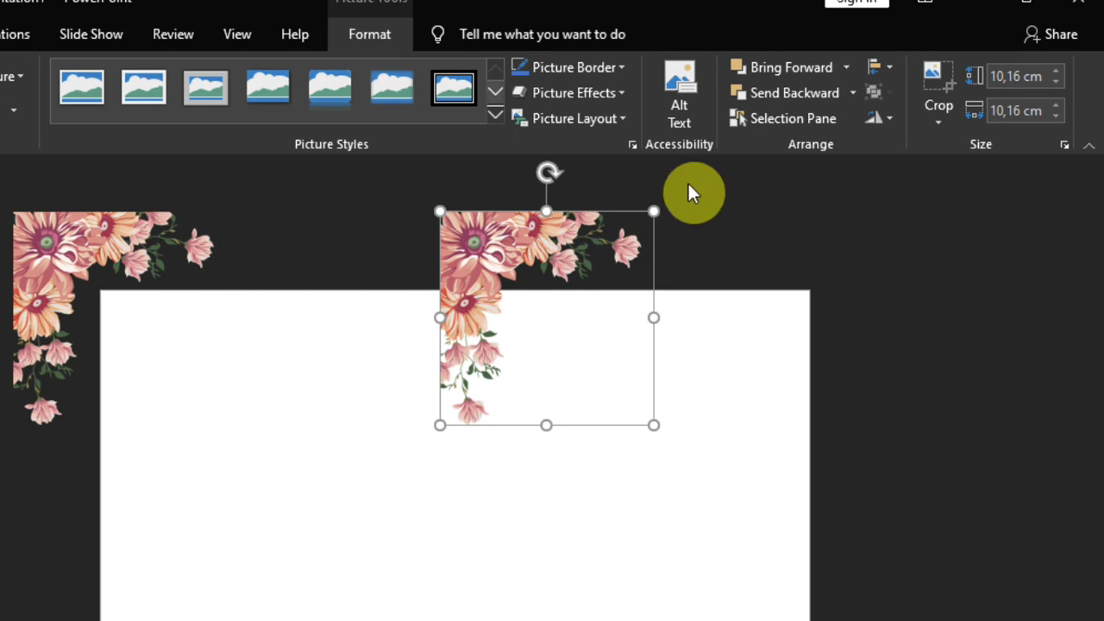
left_click(886, 120)
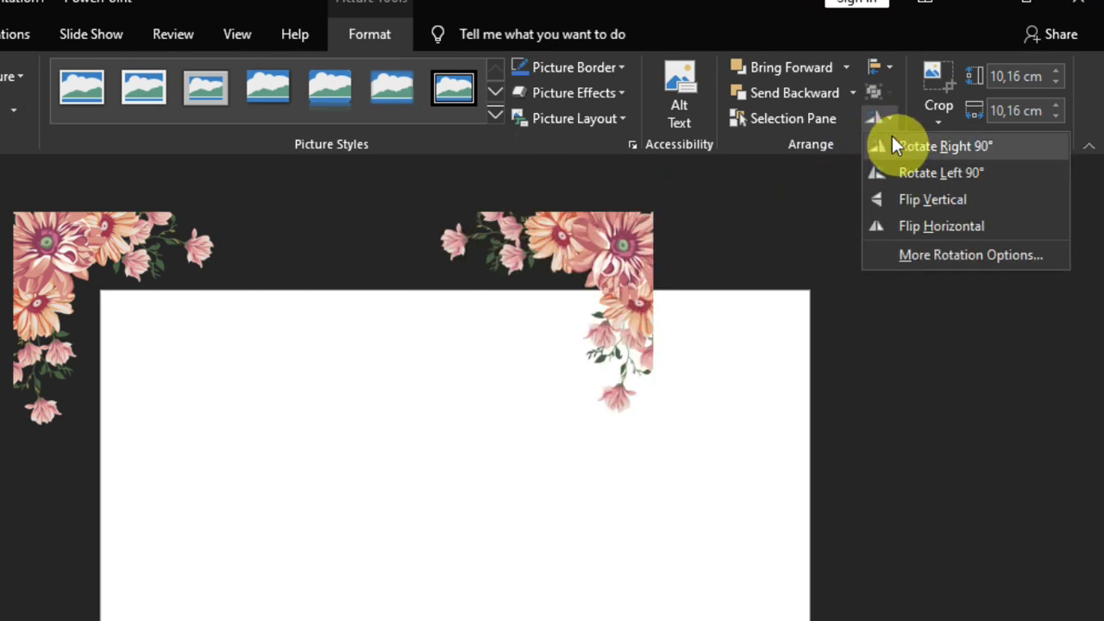
left_click(896, 146)
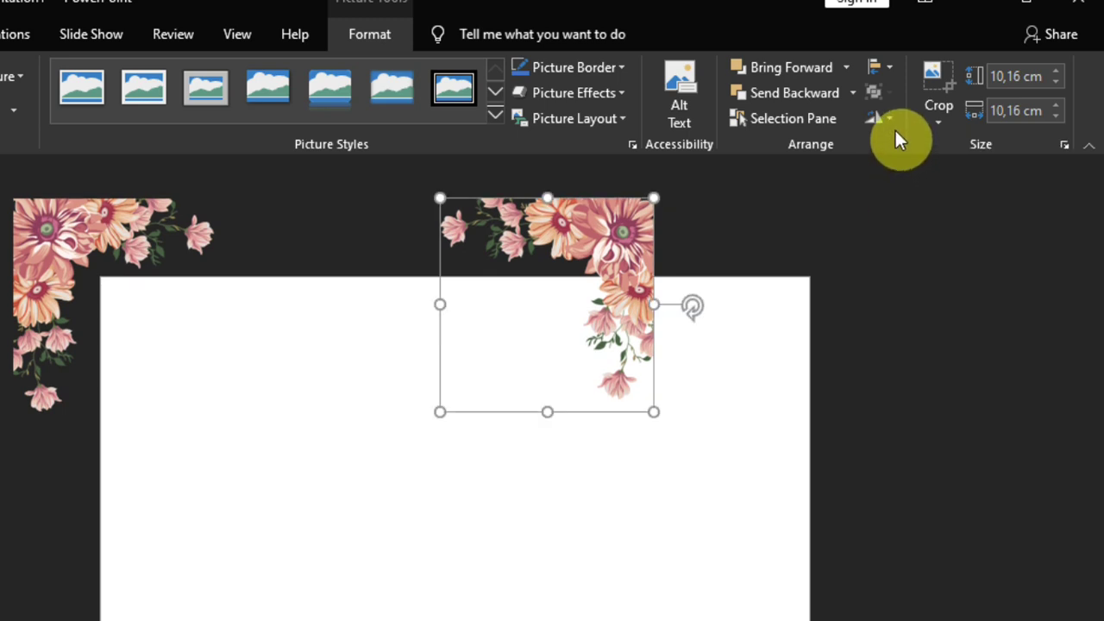
left_click(894, 118)
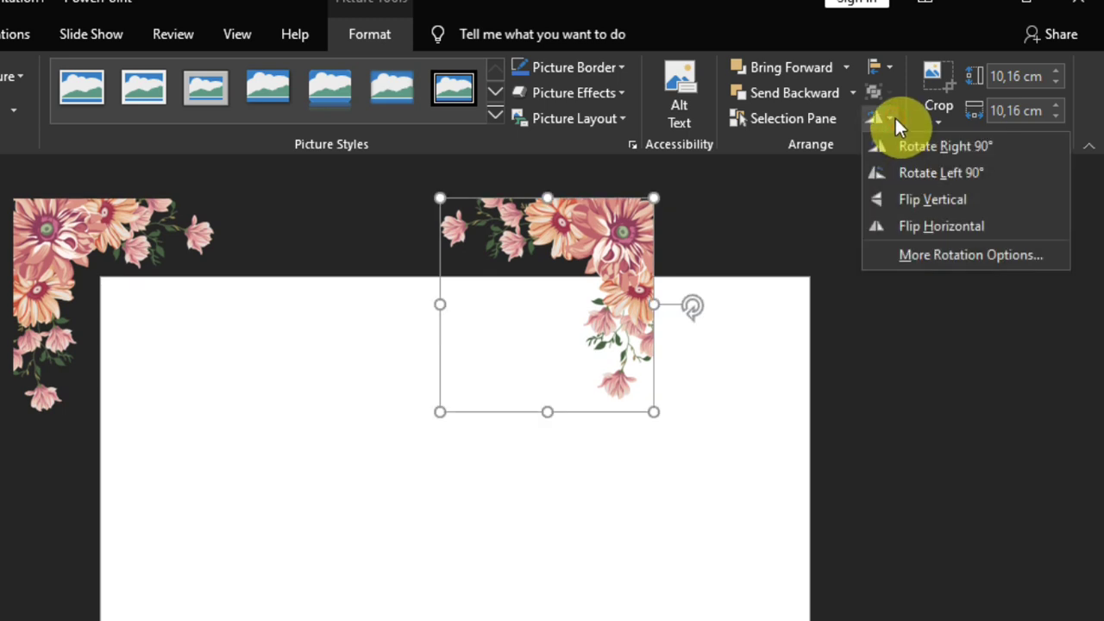
left_click(914, 201)
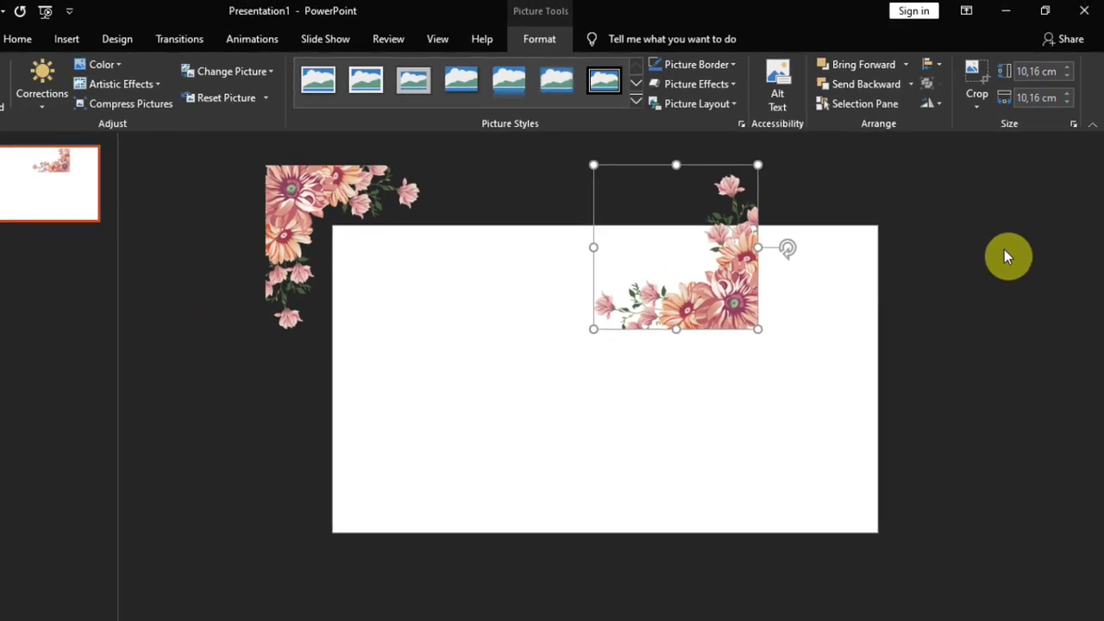
Step: Move the flipped flower to the bottom-right corner, opposite the top-left one
left_click_drag(755, 270, 921, 541)
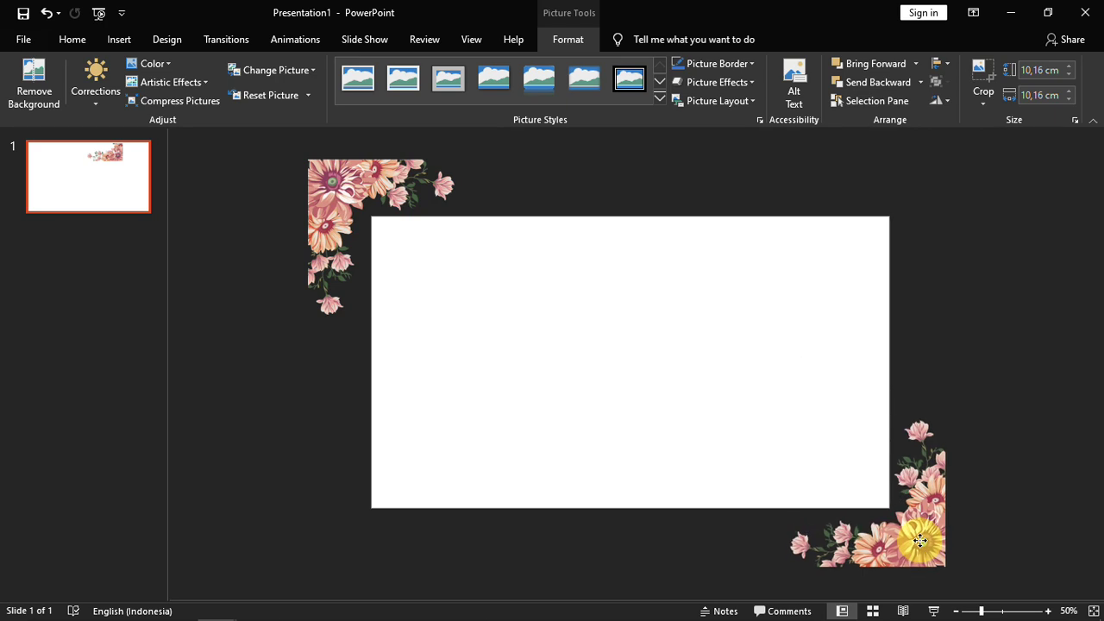
left_click(659, 535)
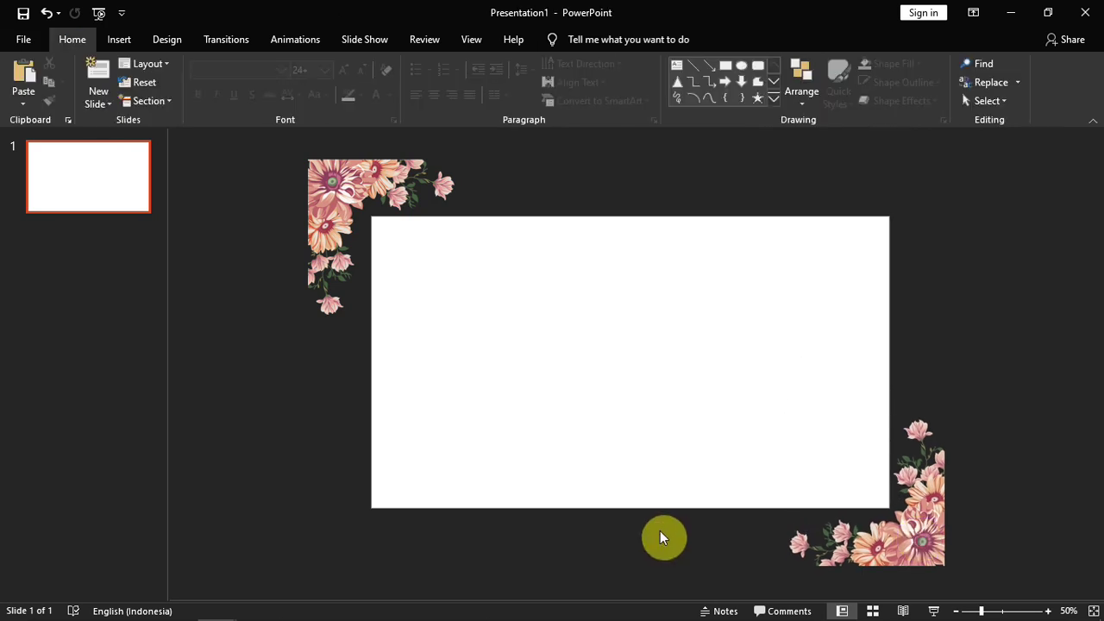
left_click(352, 272)
left_click(837, 562)
left_click(634, 556)
Step: Give the top-left flower the Right line motion path from More Motion Paths
left_click(344, 248)
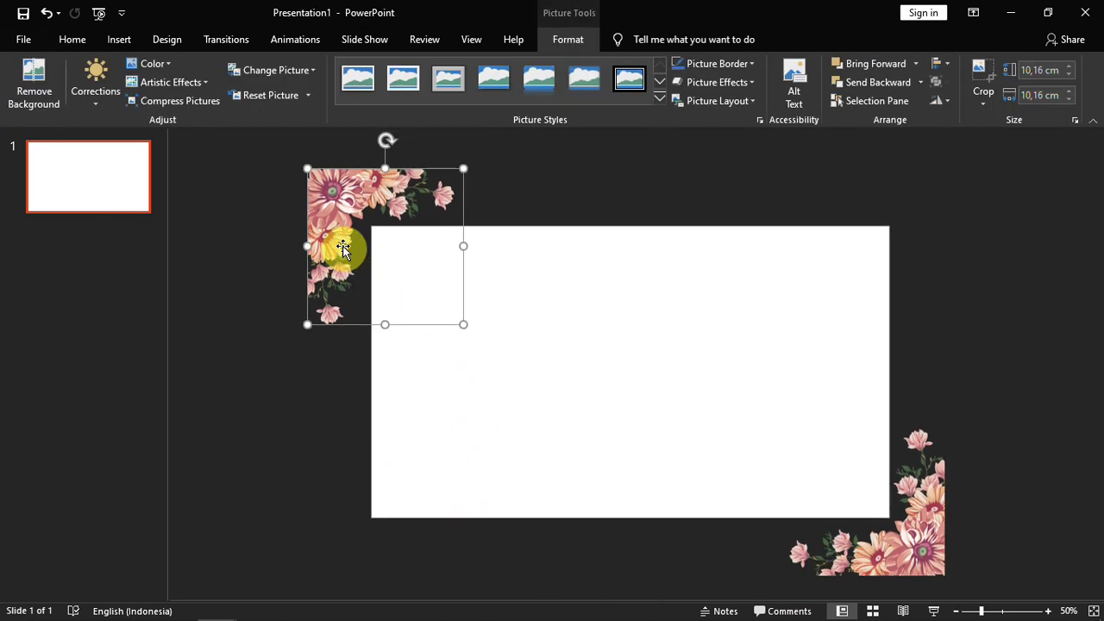
left_click(298, 41)
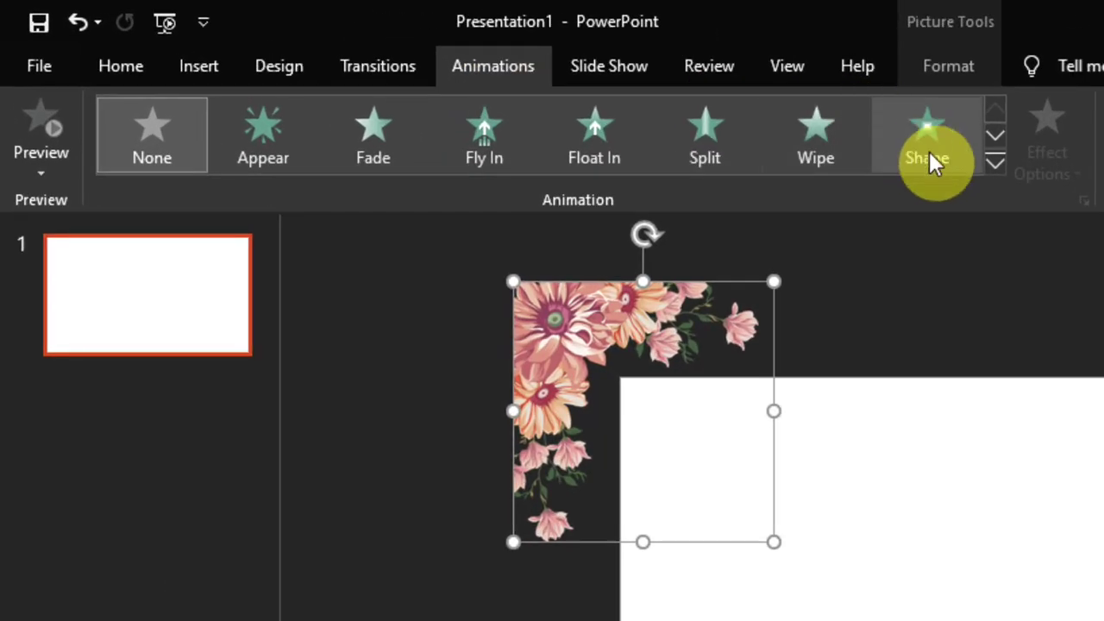
left_click(991, 167)
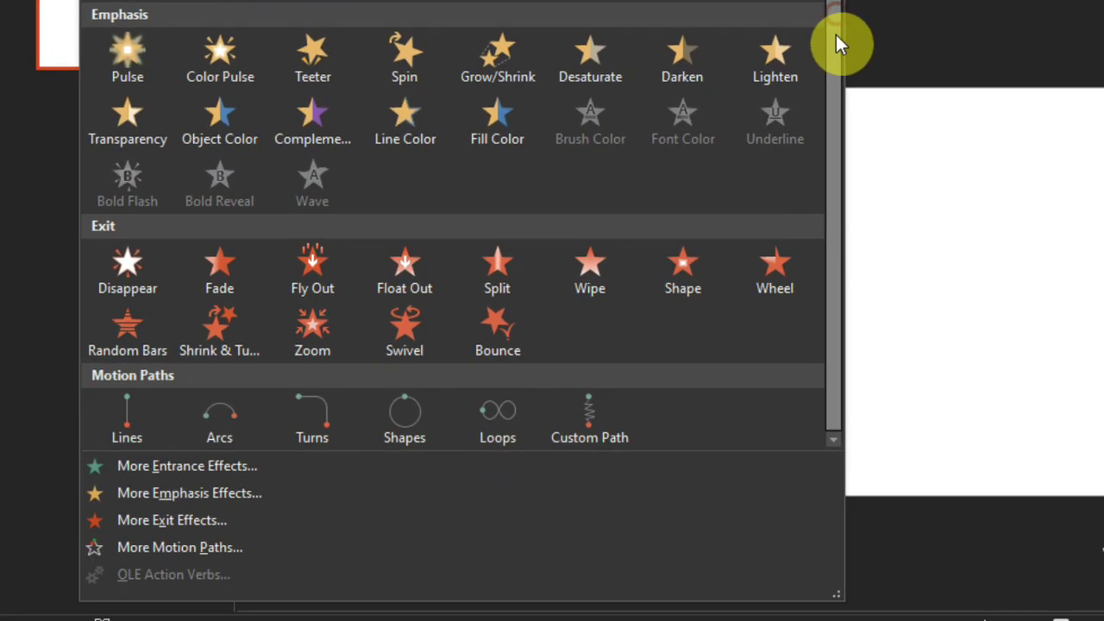
left_click(223, 552)
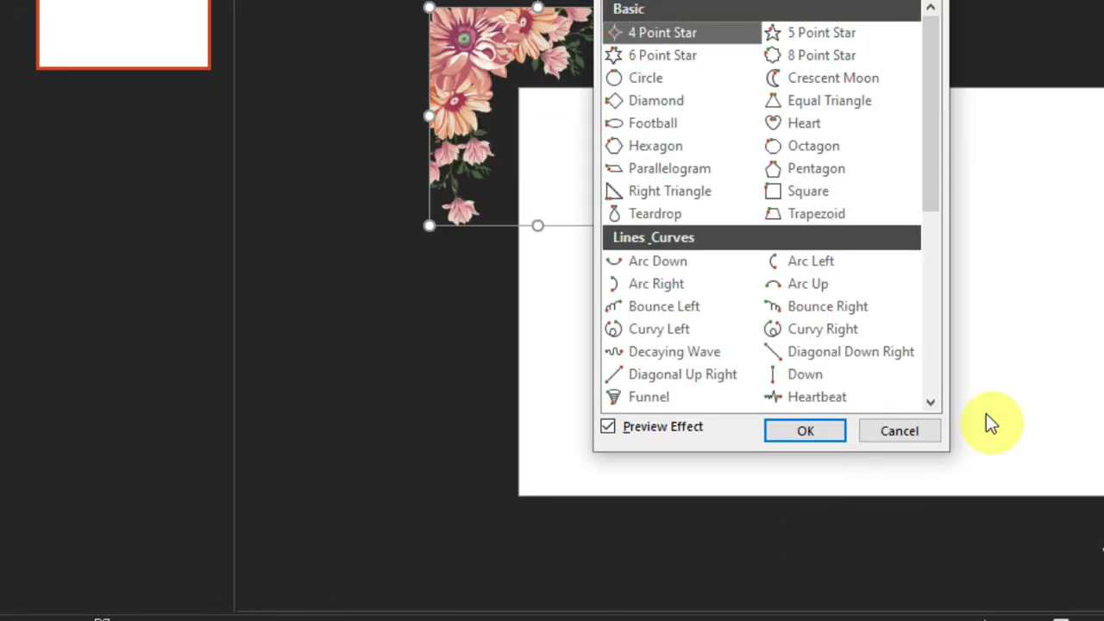
left_click_drag(931, 176, 938, 233)
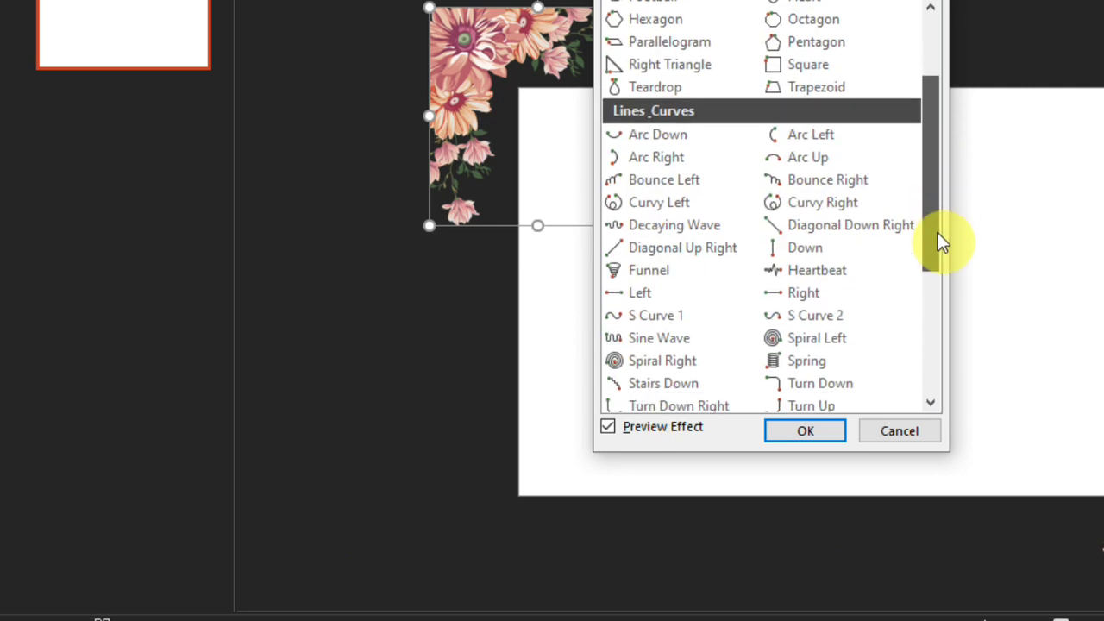
left_click(801, 292)
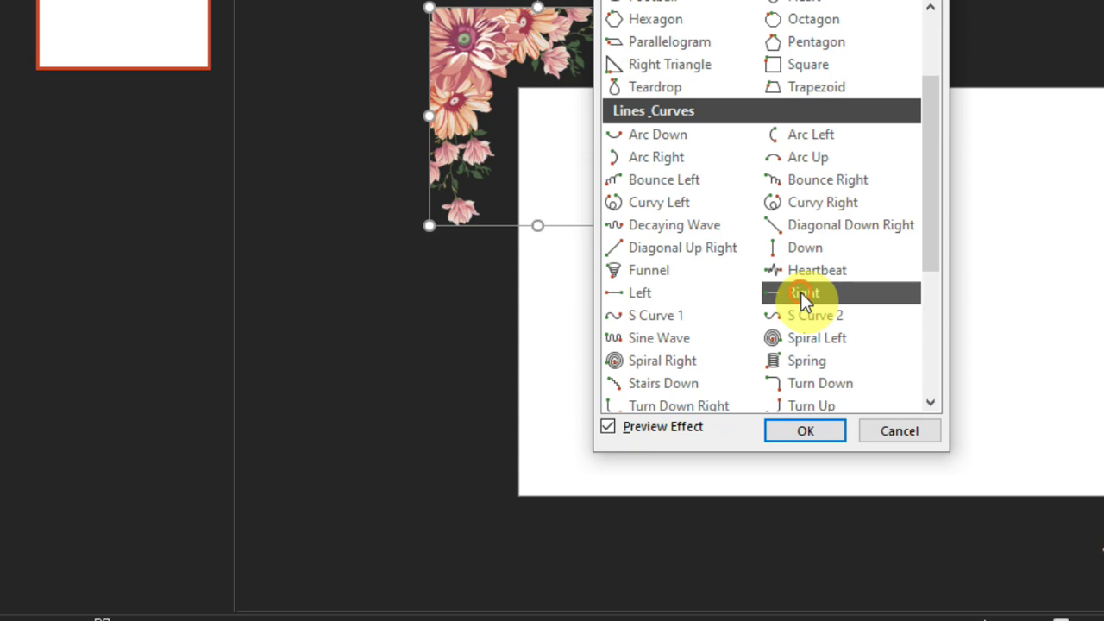
left_click(784, 438)
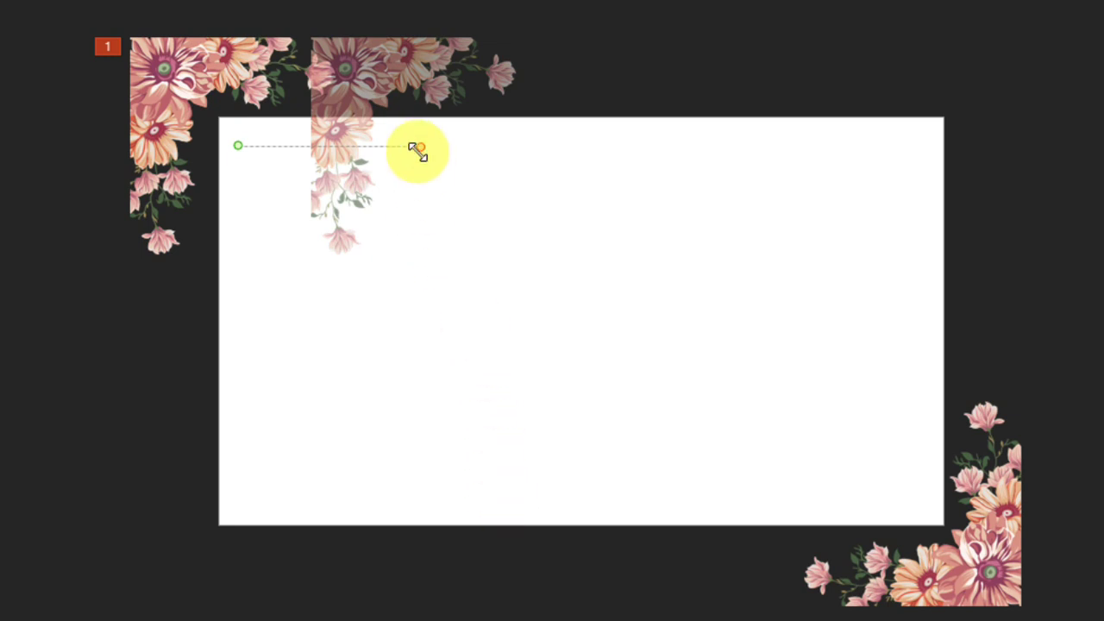
Step: Stretch the top-left flower's path diagonally down-right and set it to start With Previous
mouse_move(417, 149)
left_mouse_down()
mouse_move(376, 240)
mouse_move(327, 223)
left_mouse_up()
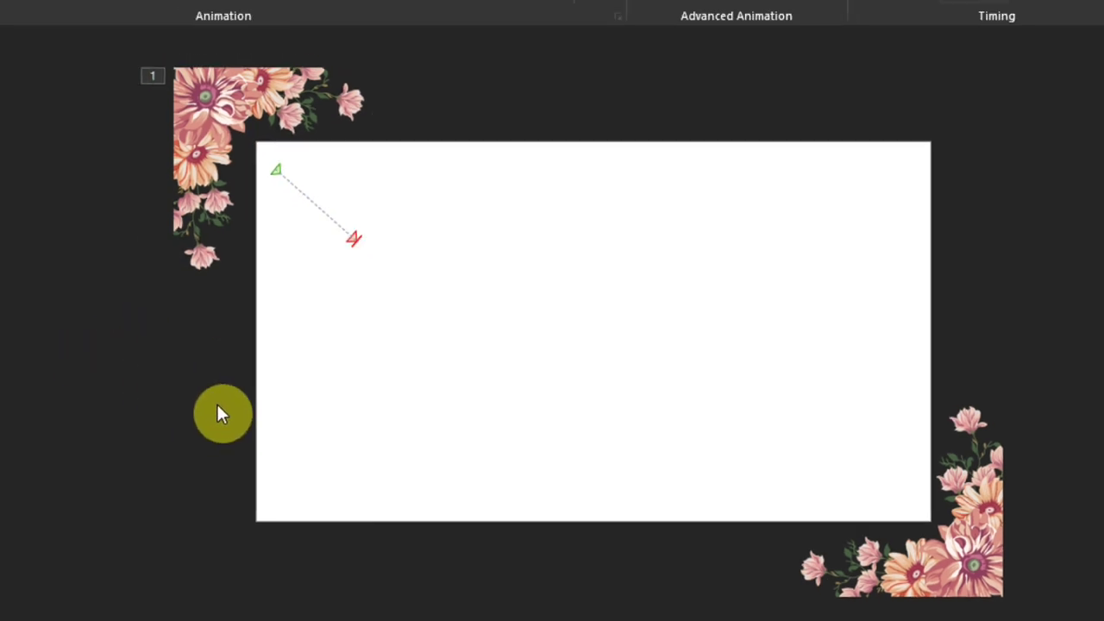
left_click(302, 266)
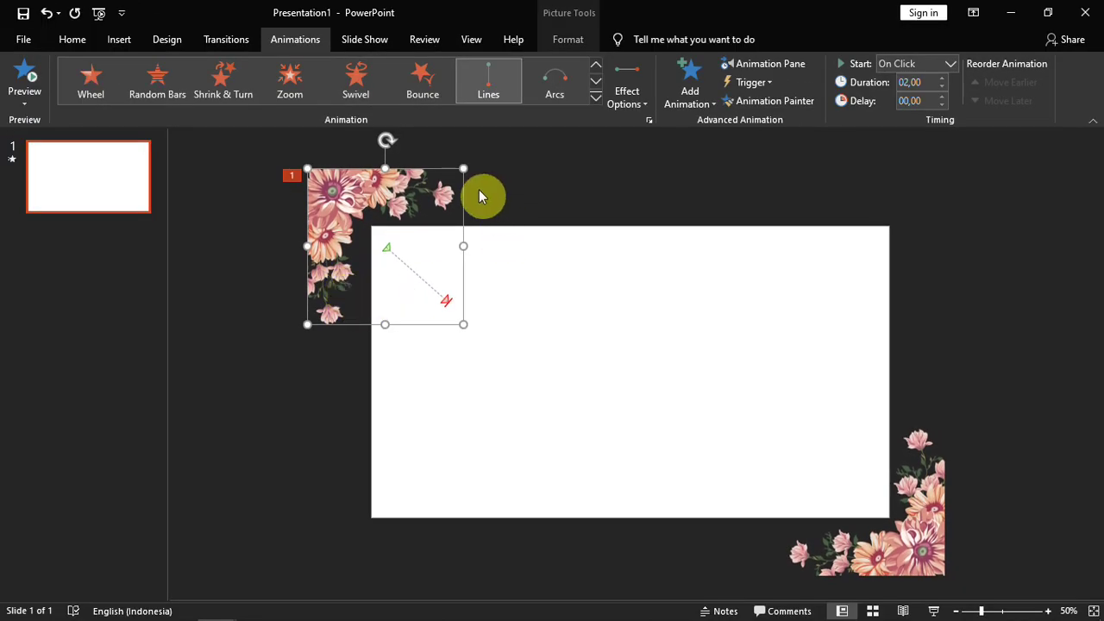
left_click(926, 77)
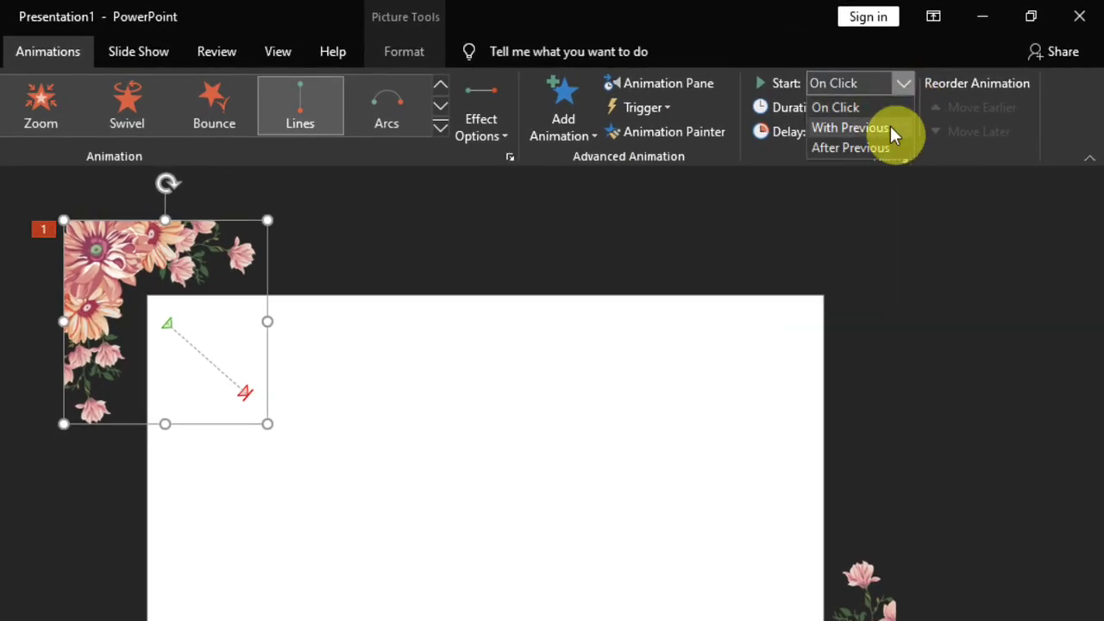
left_click(890, 127)
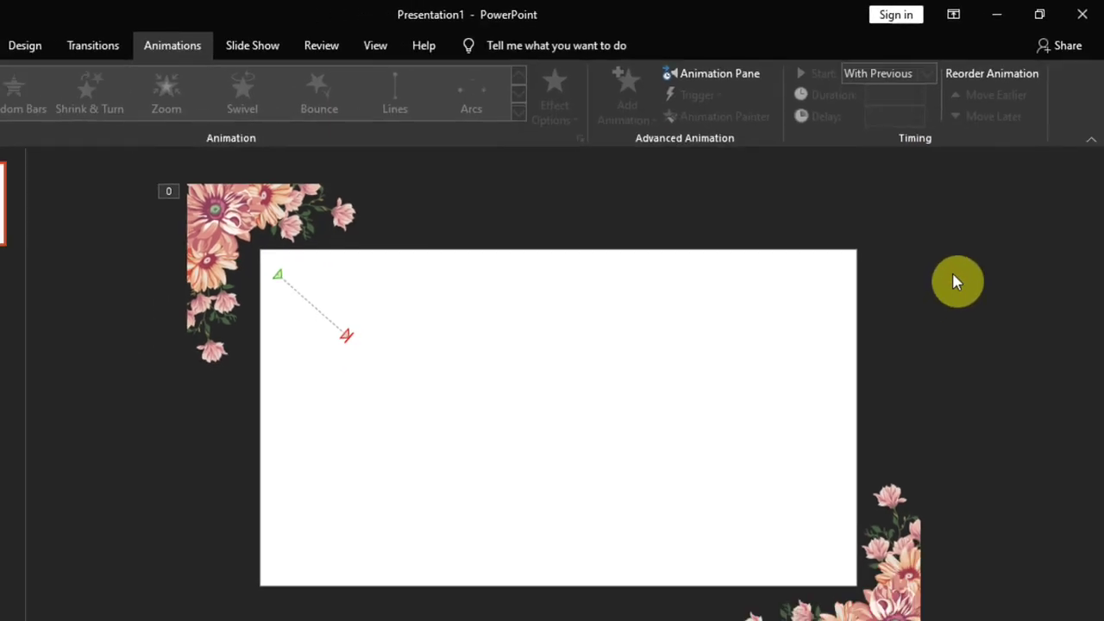
left_click(915, 526)
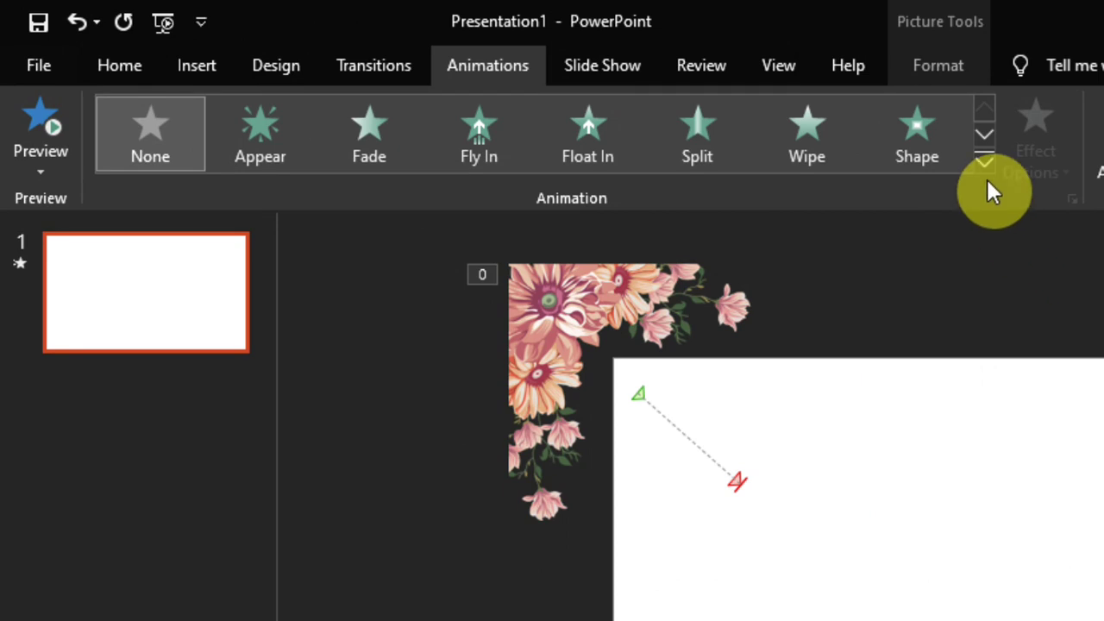
Step: Give the bottom-right flower the Left line motion path
left_click(984, 164)
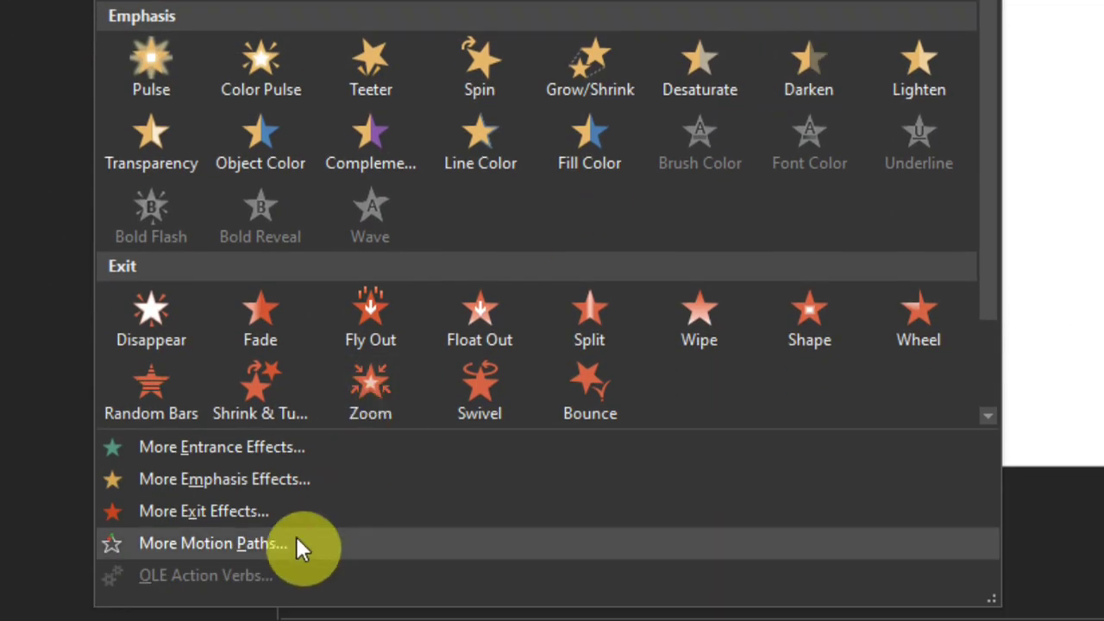
left_click(296, 543)
scroll(1097, 91, "down", 1)
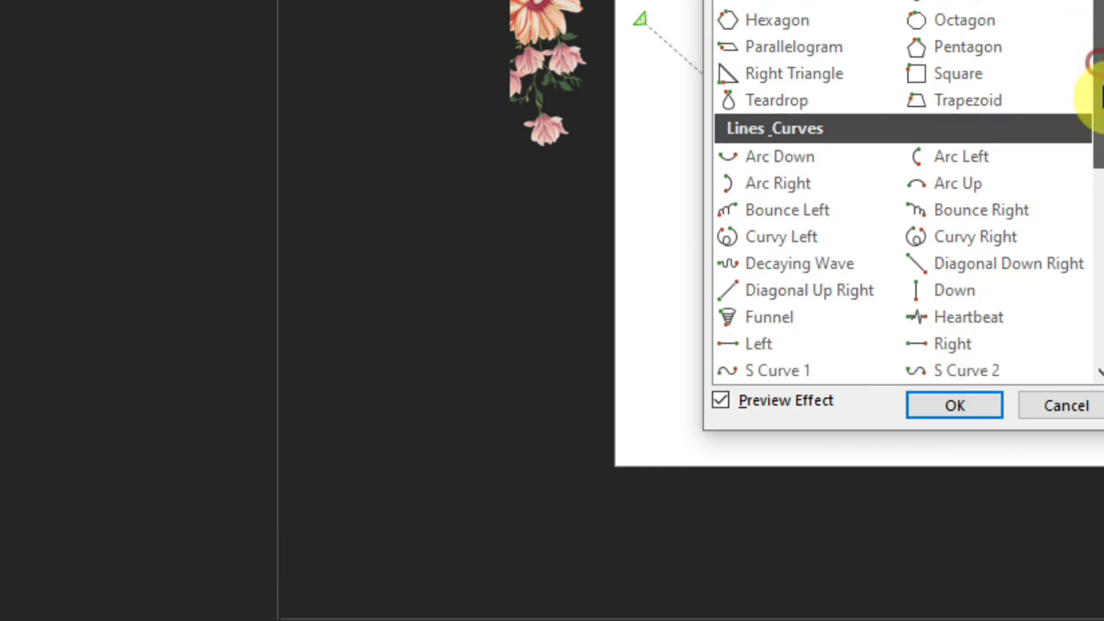
scroll(1097, 91, "down", 2)
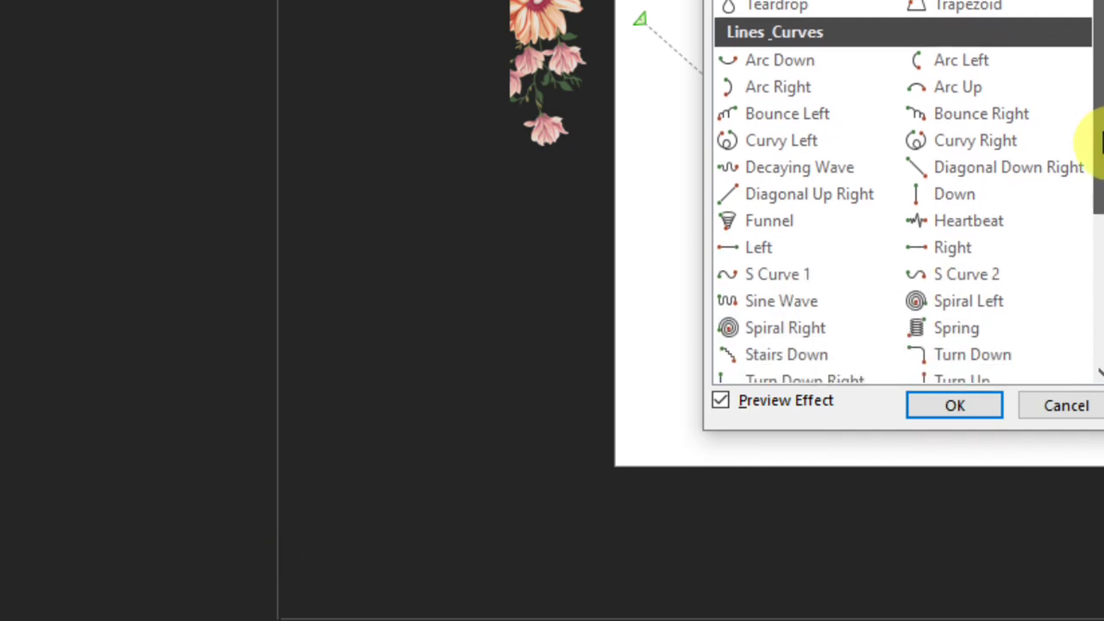
left_click(769, 250)
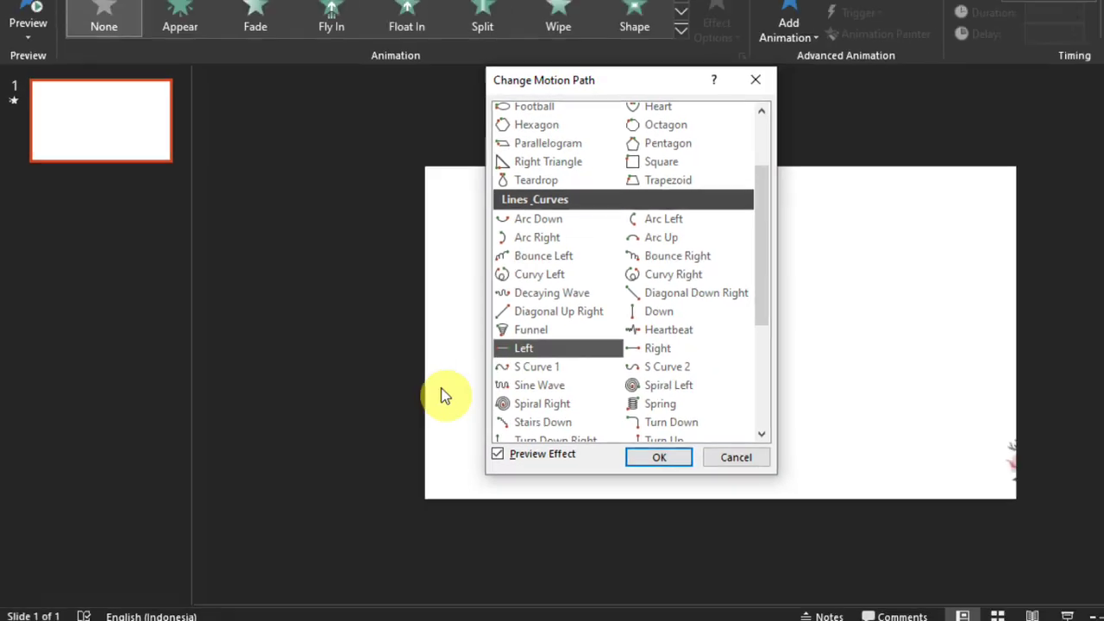
left_click(659, 457)
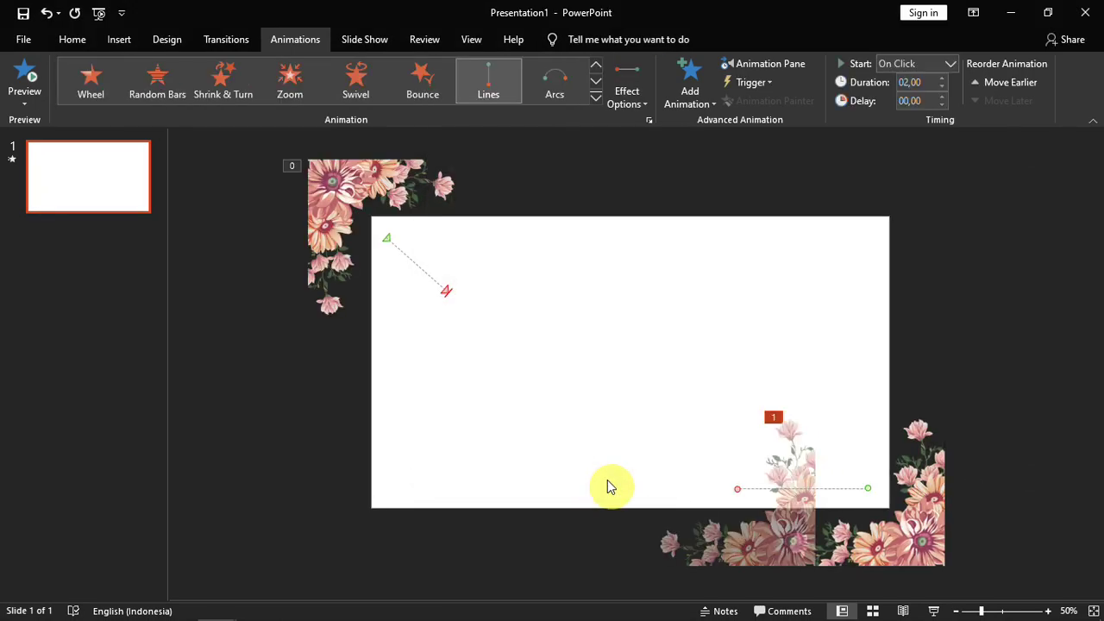
Step: Angle the bottom-right flower's path diagonally up-left and set it to start With Previous
mouse_move(735, 488)
left_mouse_down()
mouse_move(778, 471)
mouse_move(804, 431)
left_mouse_up()
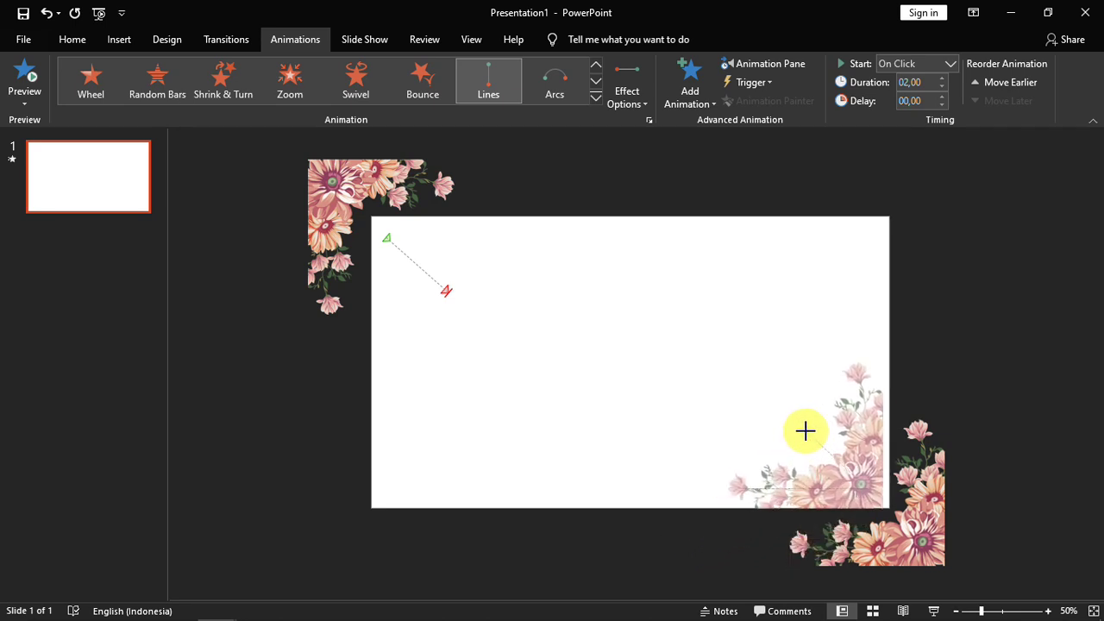
left_click_drag(804, 431, 810, 433)
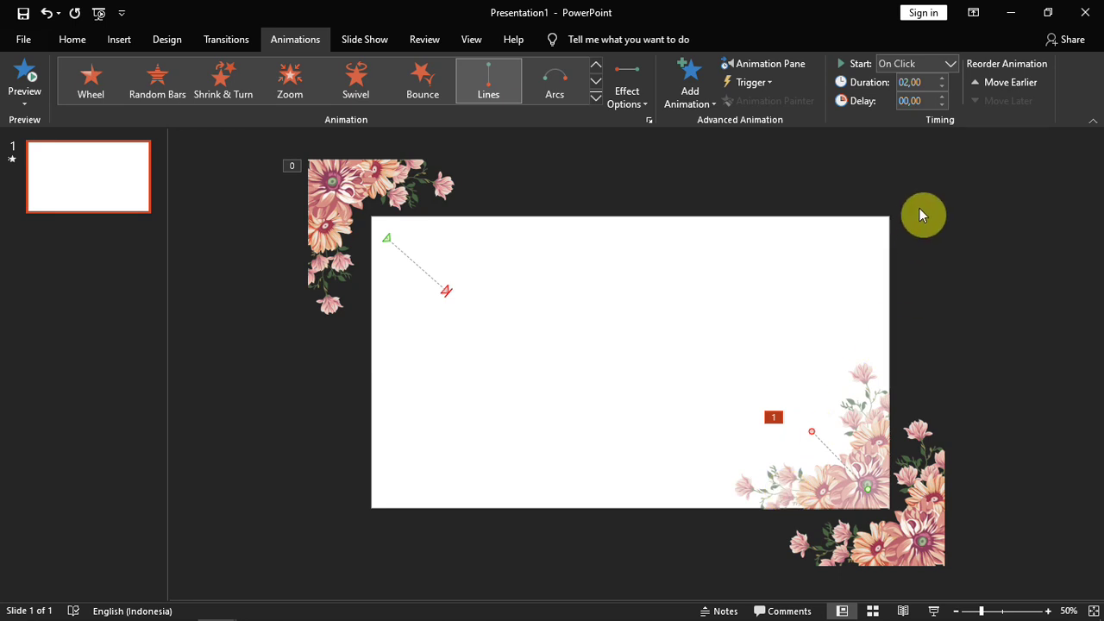
left_click(953, 64)
left_click(940, 100)
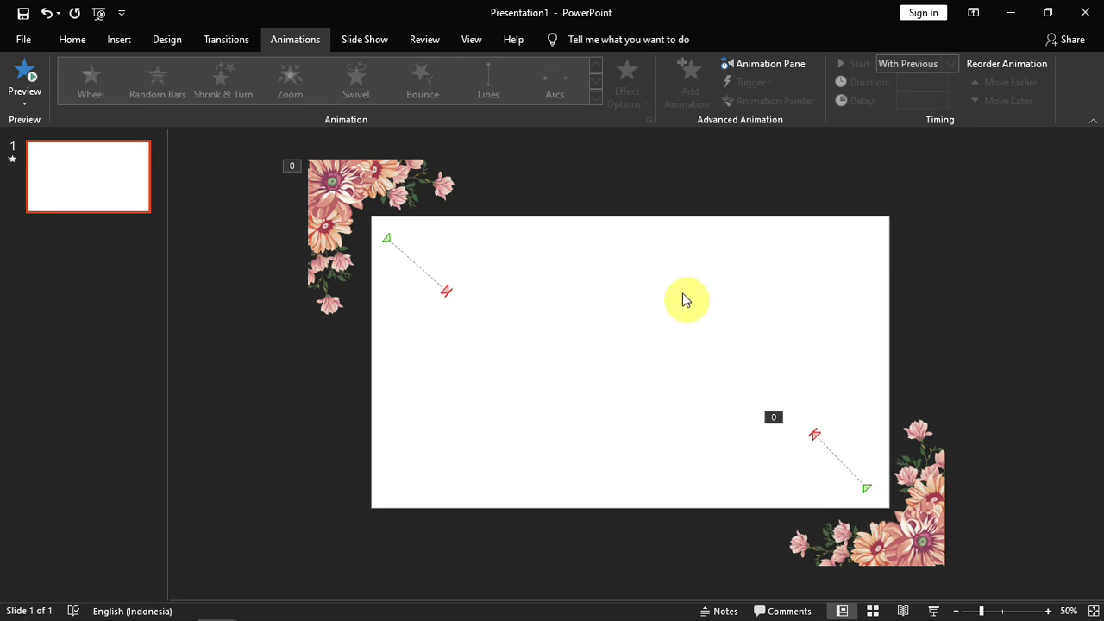
key("F5")
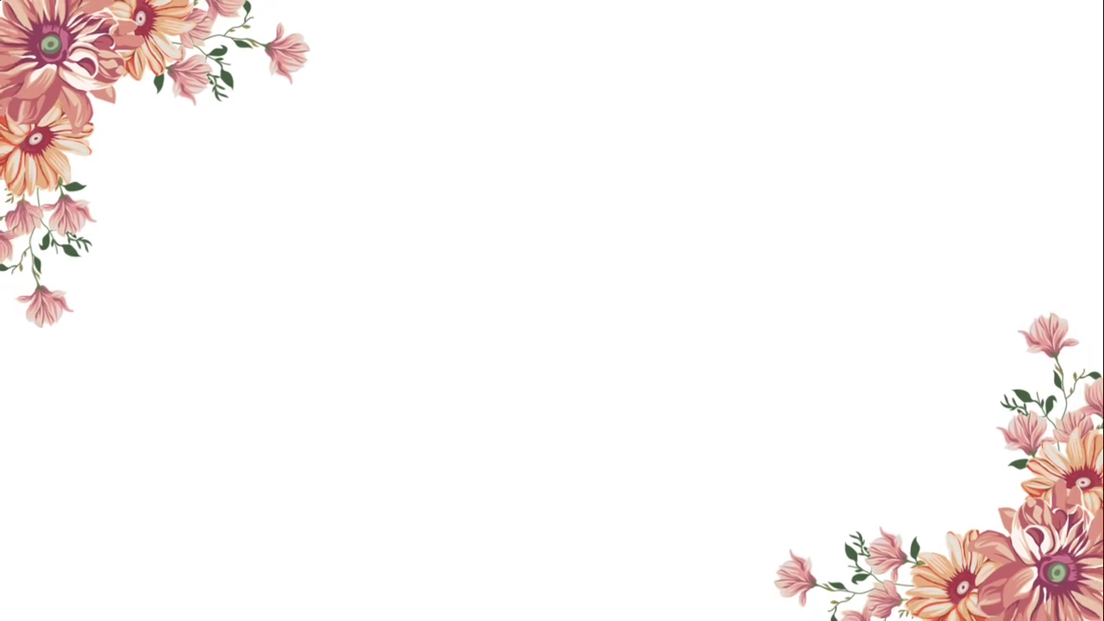
key("Escape")
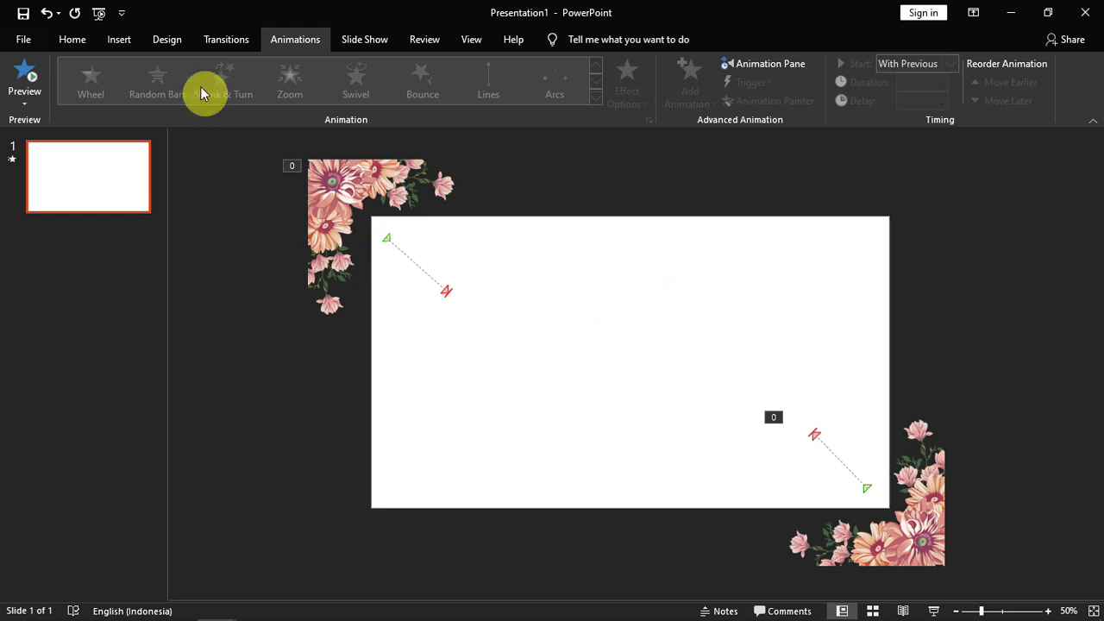
Step: Insert the 'ring' picture and shrink it to about 3.26 × 4.07 cm near the top centre
left_click(121, 45)
left_click(118, 79)
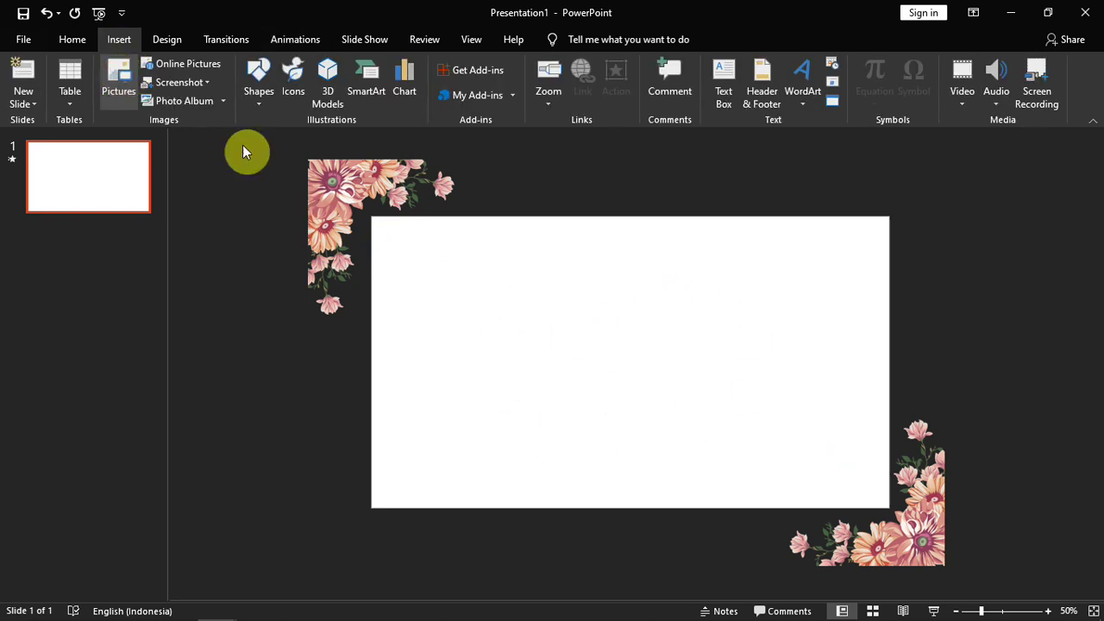
left_click_drag(757, 269, 762, 403)
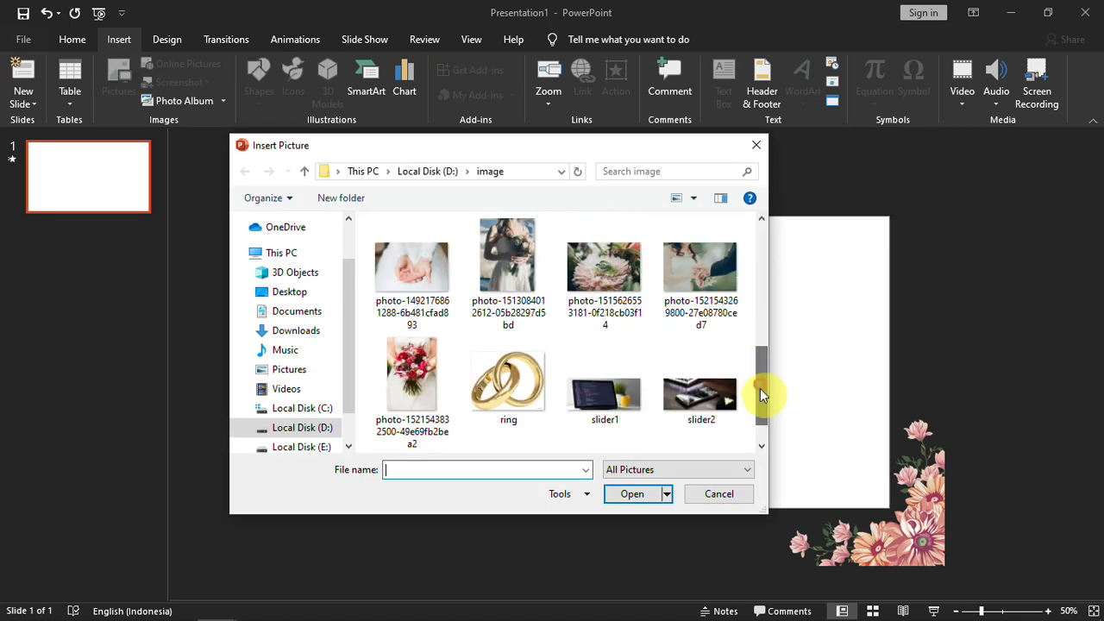
left_click(504, 384)
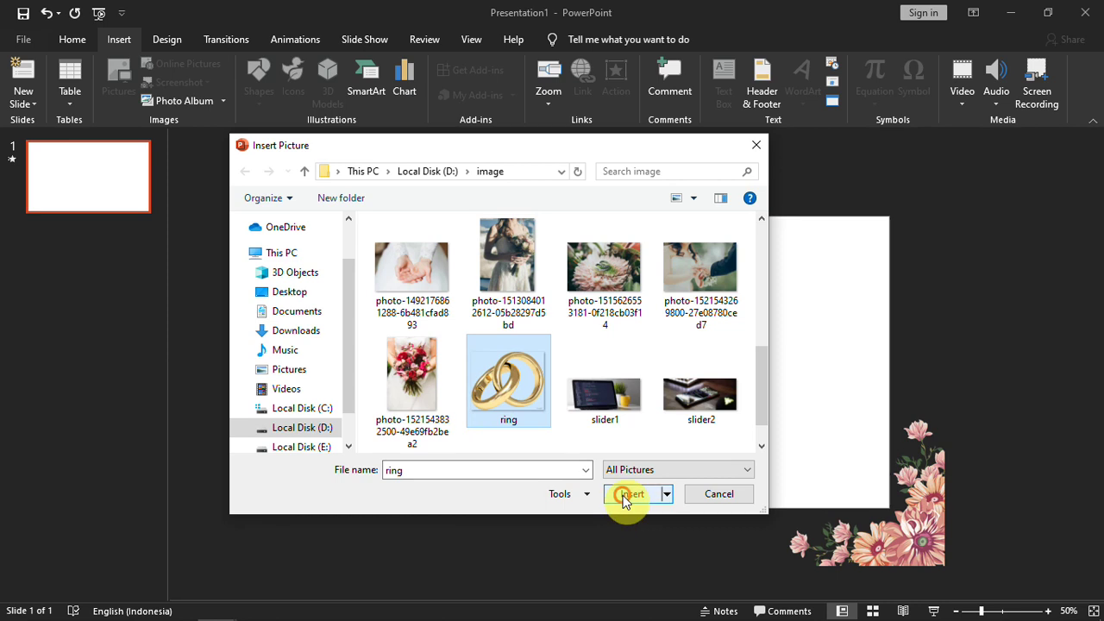
left_click(626, 498)
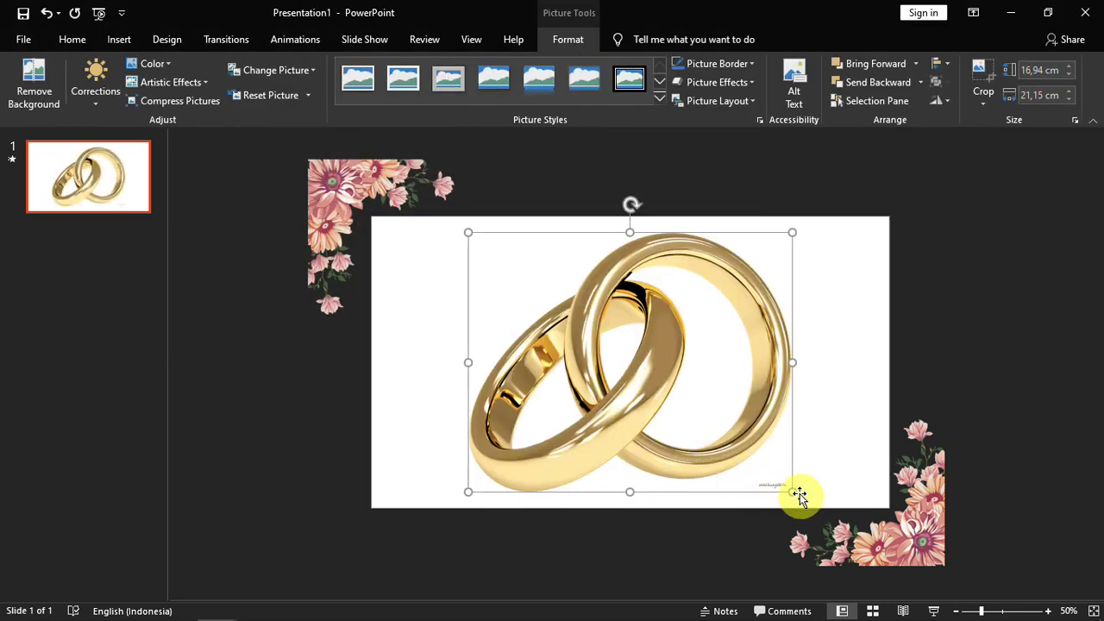
mouse_move(794, 490)
left_mouse_down()
mouse_move(581, 288)
mouse_move(501, 258)
mouse_move(649, 340)
mouse_move(631, 345)
left_mouse_up()
left_click(601, 436)
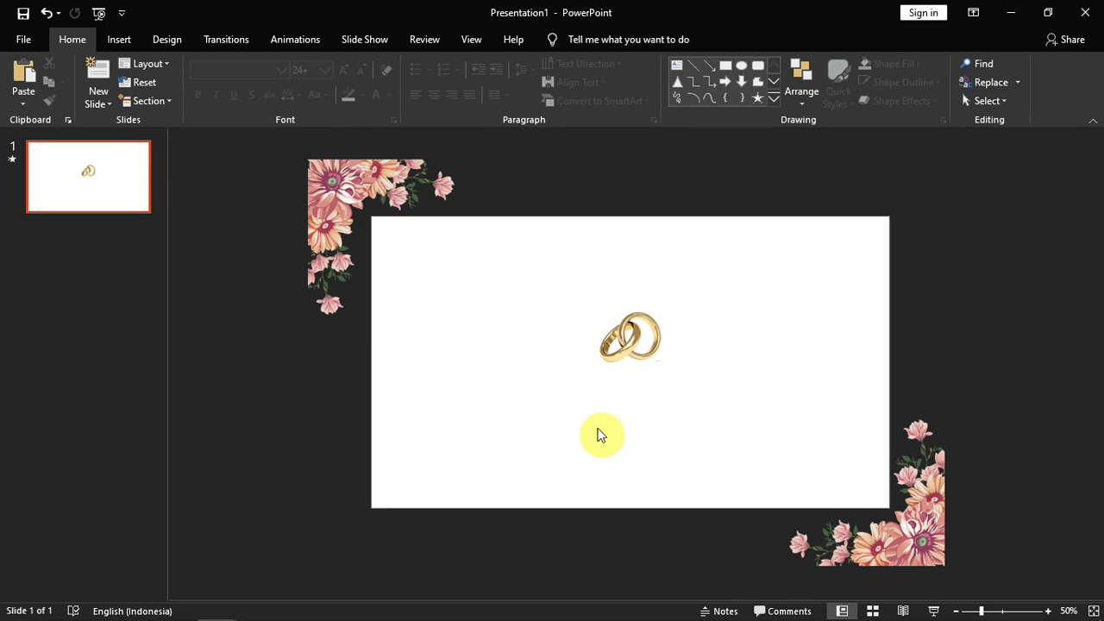
Step: Add a 'WIDDING INVITATION' text box under the rings in Bebas Neue Bold, size 40, centred
left_click(121, 41)
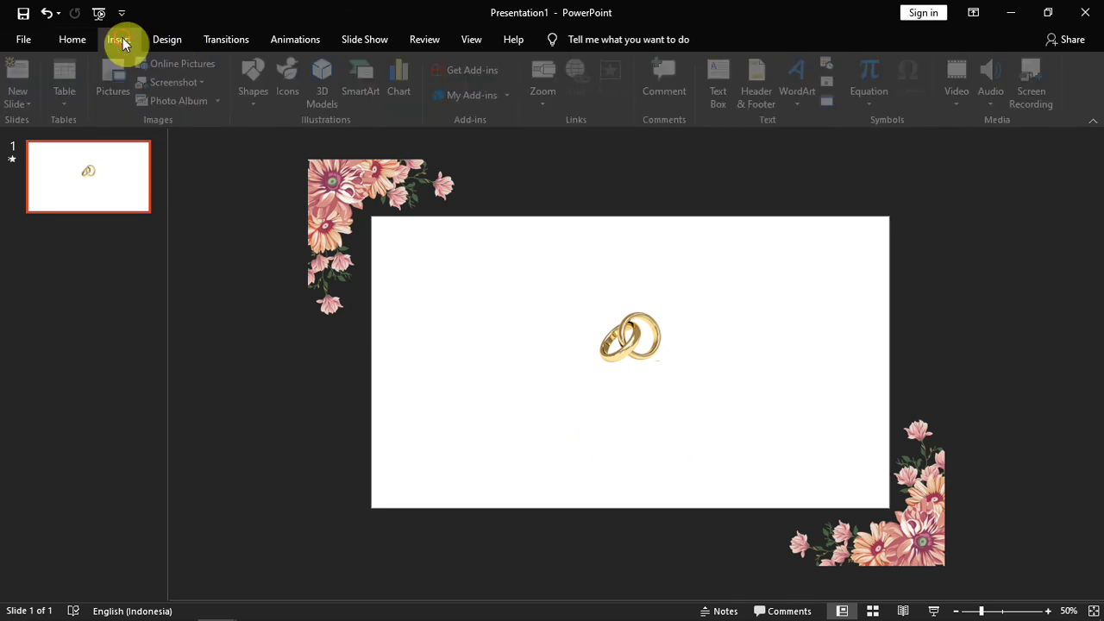
left_click(723, 86)
mouse_move(464, 377)
left_mouse_down()
mouse_move(639, 419)
mouse_move(777, 419)
left_mouse_up()
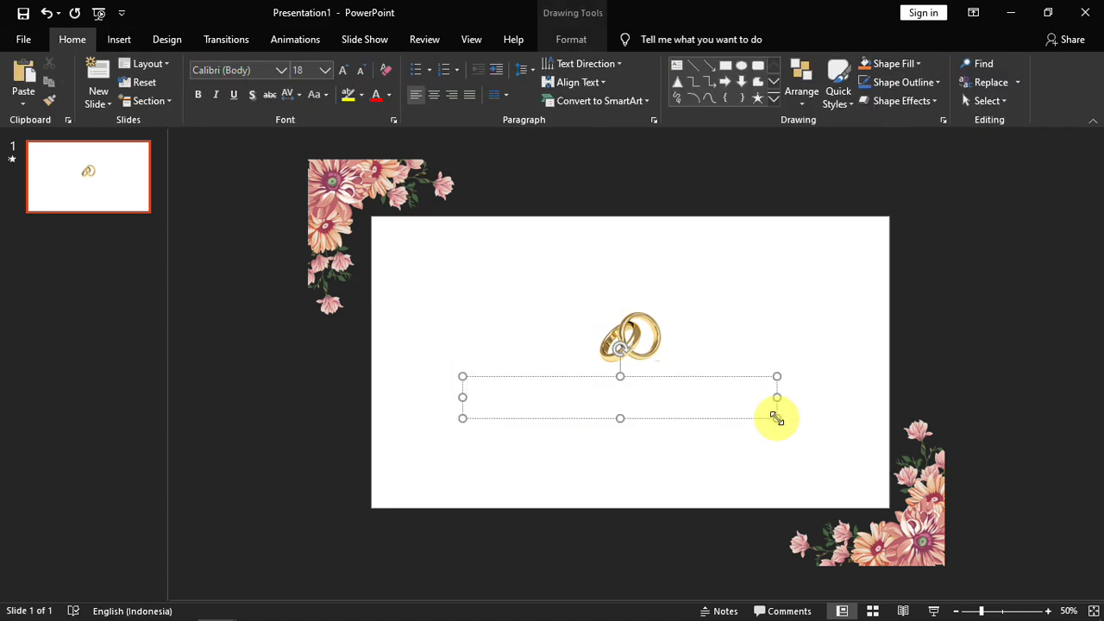
type("WIDDING INVI")
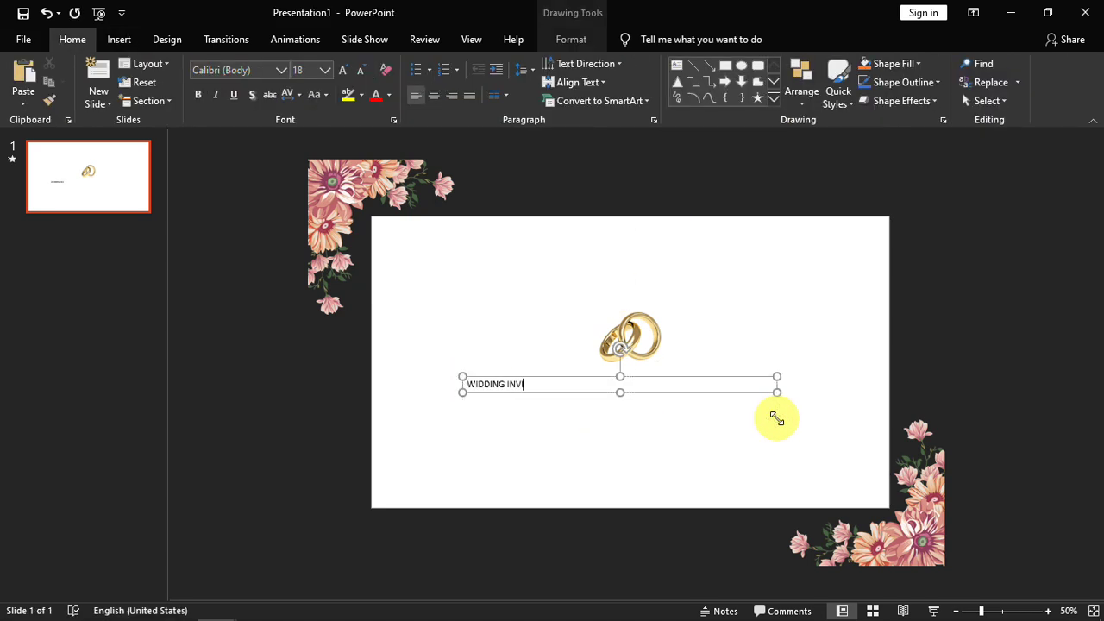
key("ctrl+a")
left_click(281, 69)
left_click(259, 458)
left_click(324, 70)
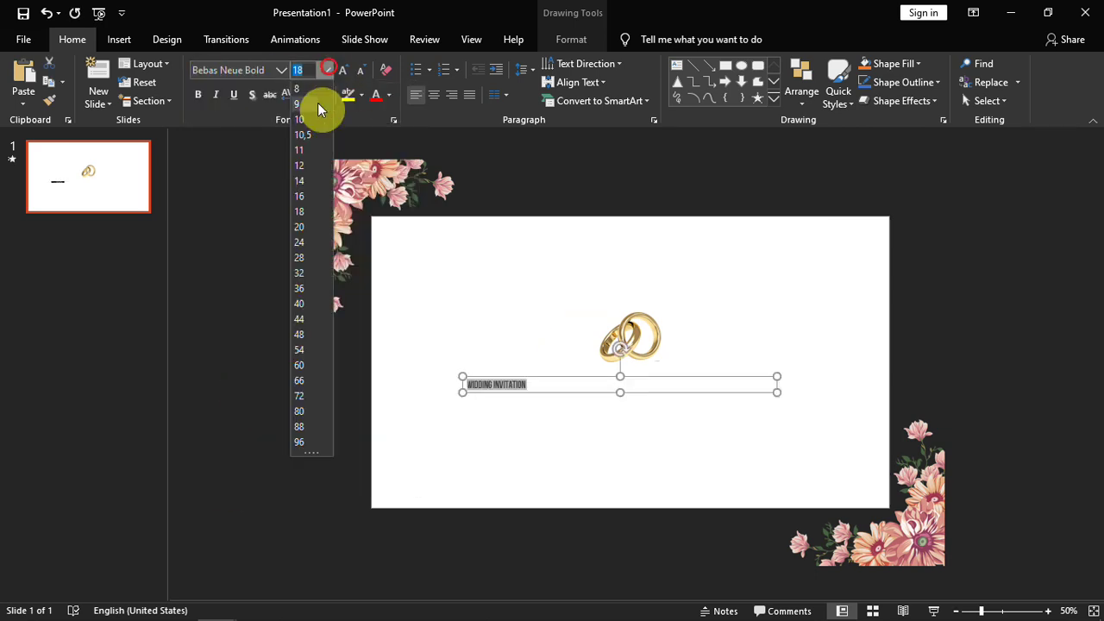
left_click(301, 323)
mouse_move(584, 404)
left_mouse_down()
mouse_move(679, 391)
mouse_move(554, 382)
left_mouse_up()
Step: Colour the title gold-brown by sampling the rings with the Font Color eyedropper
left_click(646, 377)
double_click(649, 378)
left_click(389, 95)
left_click(402, 264)
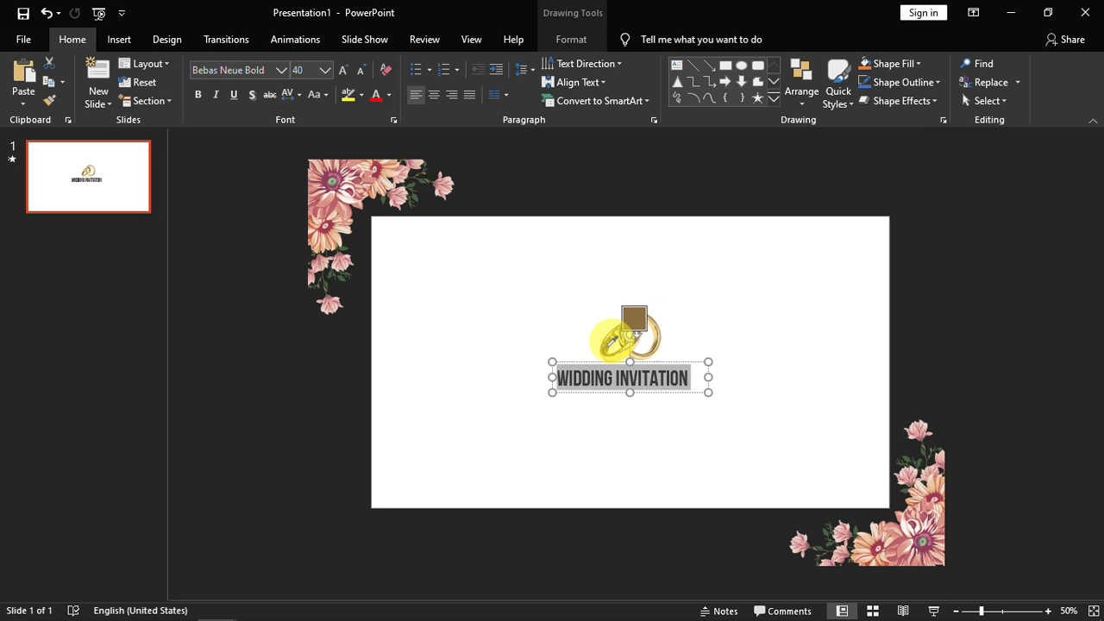
left_click(613, 336)
left_click(544, 328)
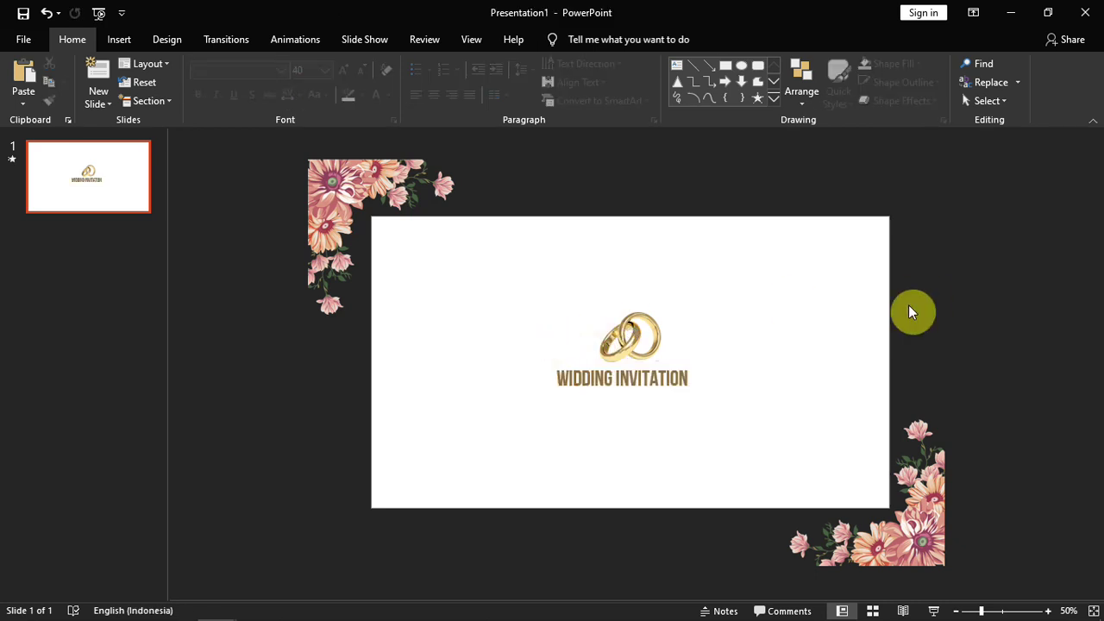
scroll(716, 414, "up", 5)
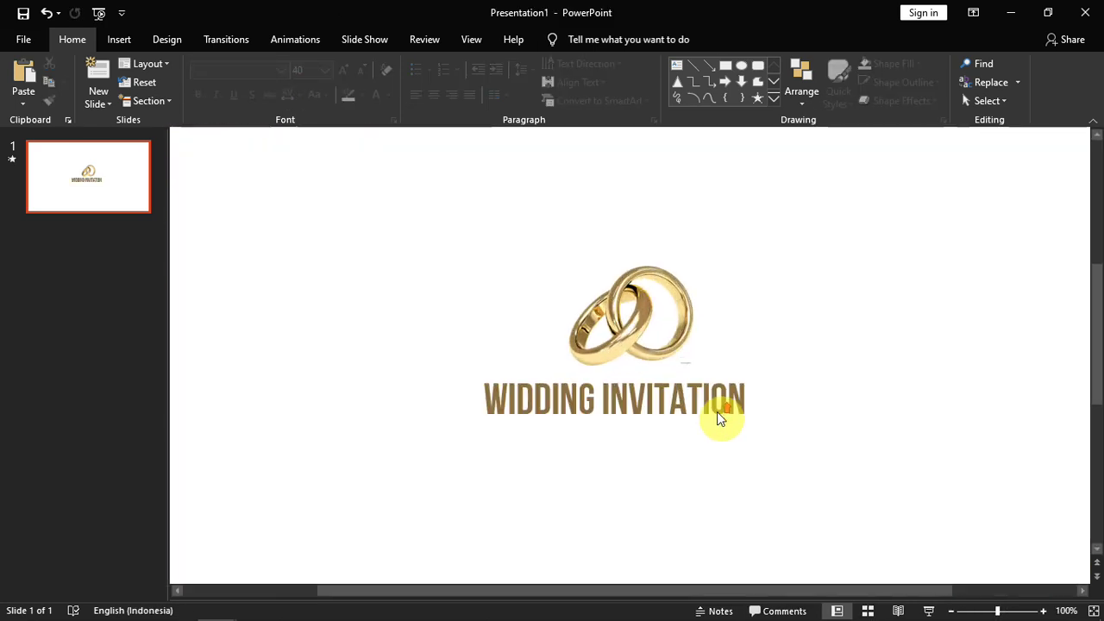
left_click(119, 40)
left_click(722, 95)
Step: Add the groom's and bride's names in a red script font, size 30, joined by '&'
left_click_drag(384, 444, 869, 496)
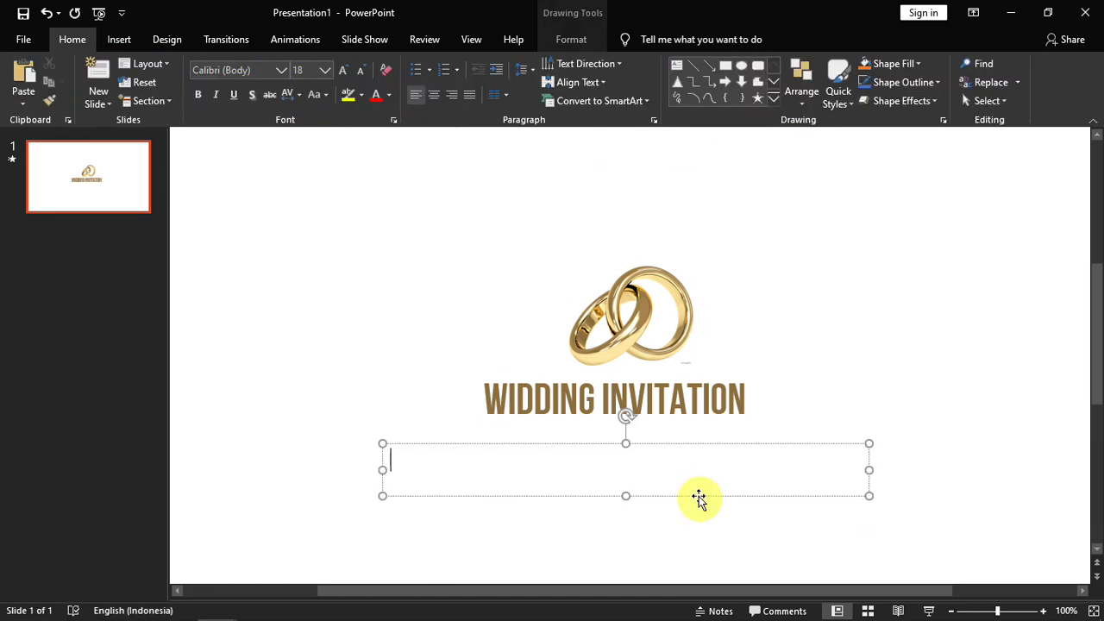
type("Ridwan Hery Syaputra")
left_click(324, 70)
left_click(308, 357)
left_click_drag(544, 487, 764, 487)
type("&")
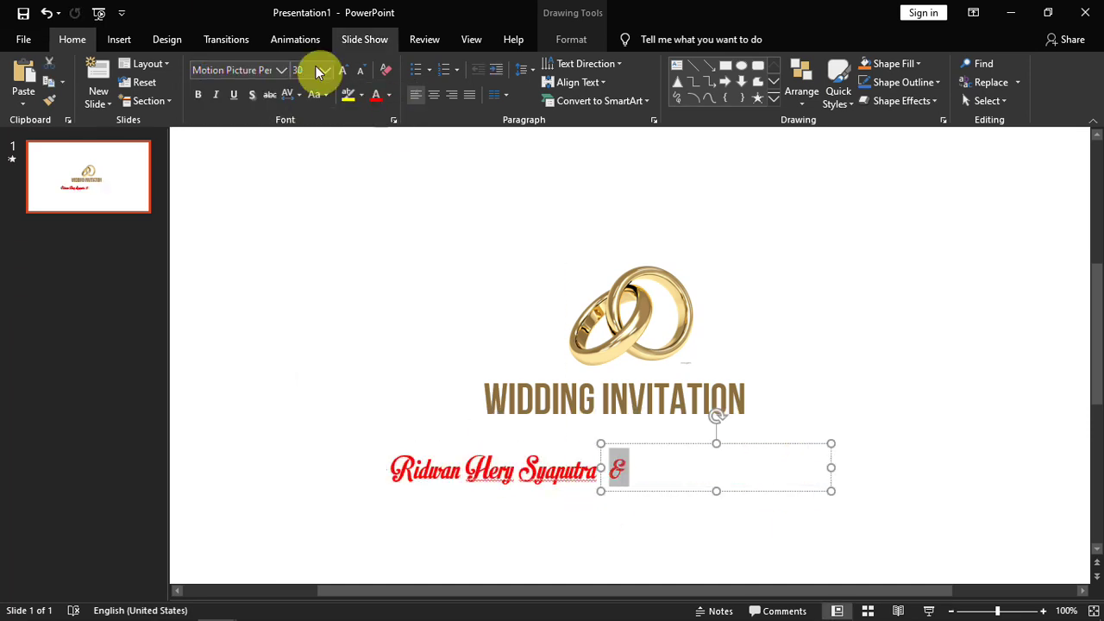
left_click_drag(516, 481, 771, 481)
type("Ririn Heriana Syaputry")
key("BackSpace")
type("i")
left_click(636, 537)
Step: Colour all the name text boxes dark red
left_click(438, 464)
left_click(389, 95)
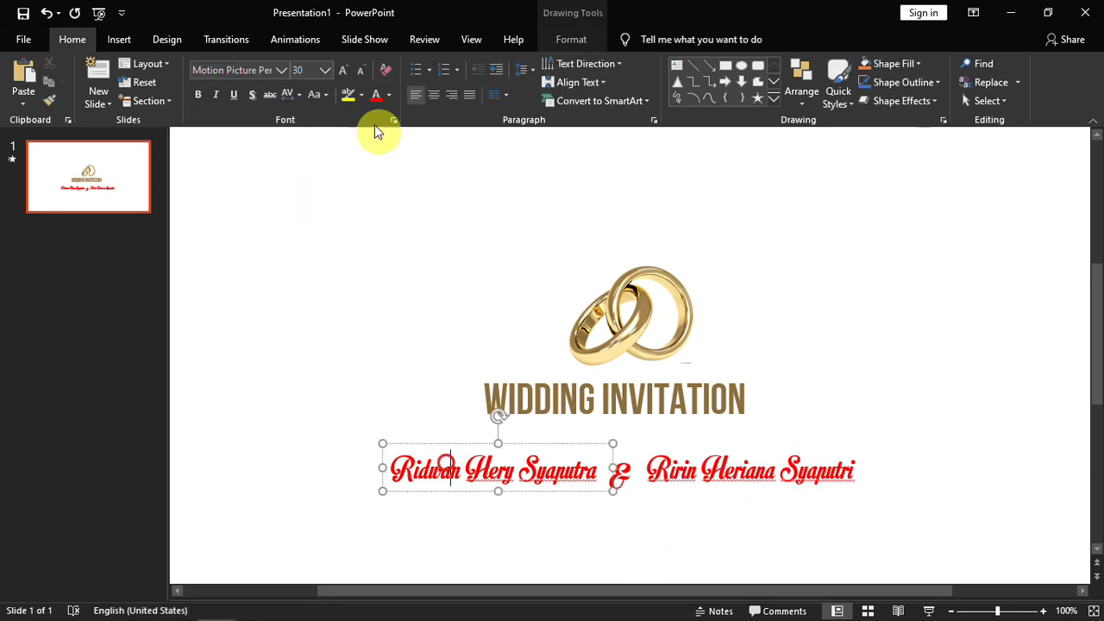
left_click(382, 216)
left_click(396, 97)
left_click(382, 216)
left_click_drag(222, 424, 707, 542)
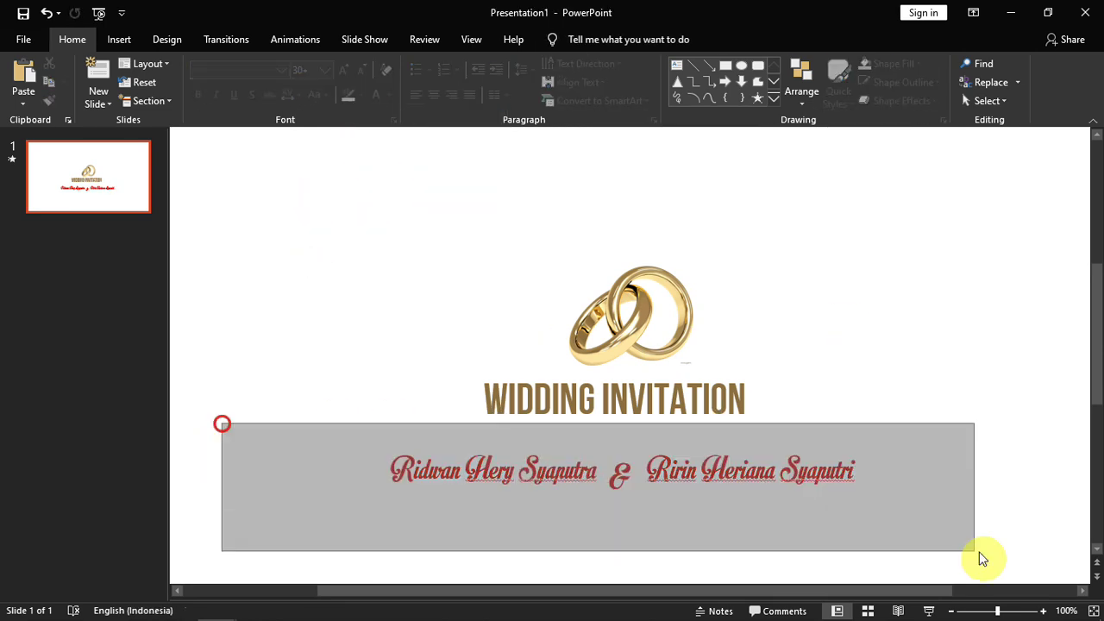
Step: Add the groom's parents' line at size 12 beneath his name
left_click(119, 39)
left_click(724, 91)
left_click_drag(386, 493, 580, 532)
type("Putra Kel")
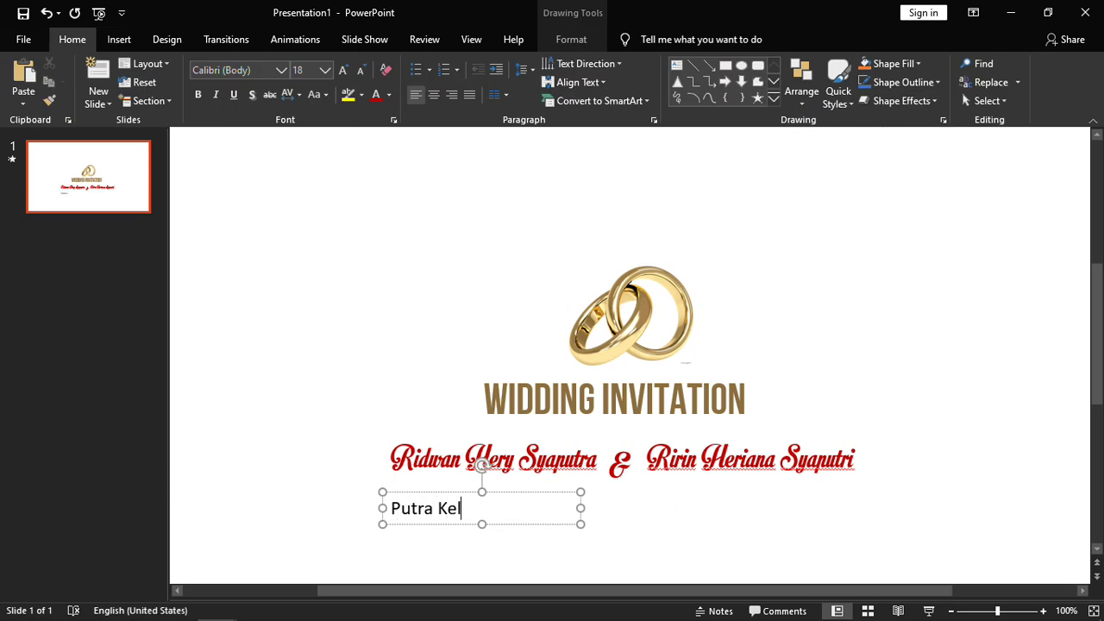
type(". Bapak Ridwan dan Ibu Ridwan")
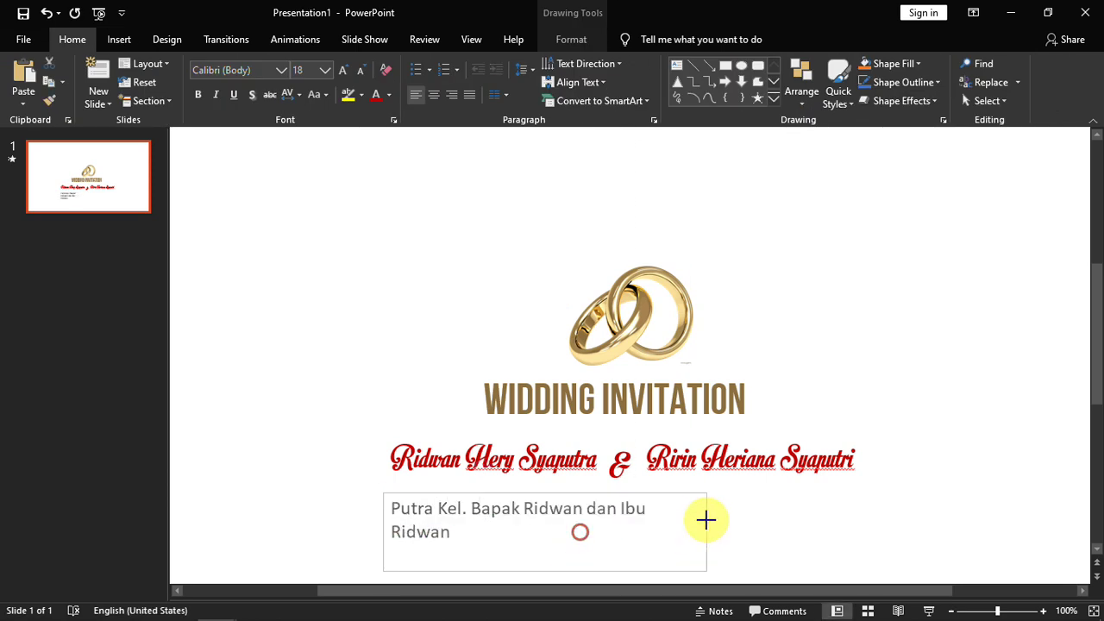
left_click_drag(581, 523, 715, 509)
triple_click(593, 495)
left_click(324, 70)
left_click(301, 168)
left_click_drag(584, 498, 616, 480)
Step: Edit the copied parents' line so it names the bride's parents
left_click(561, 496)
type("iRirin")
double_click(736, 360)
type("Ririn")
left_click(690, 475)
scroll(648, 461, "down", 5)
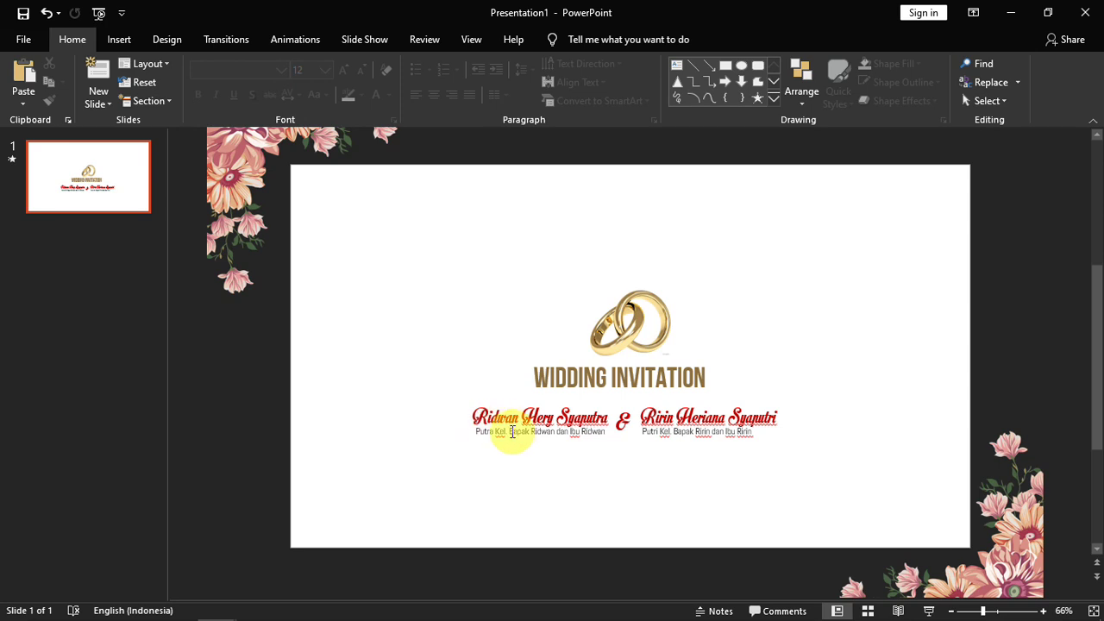
left_click_drag(372, 381, 627, 470)
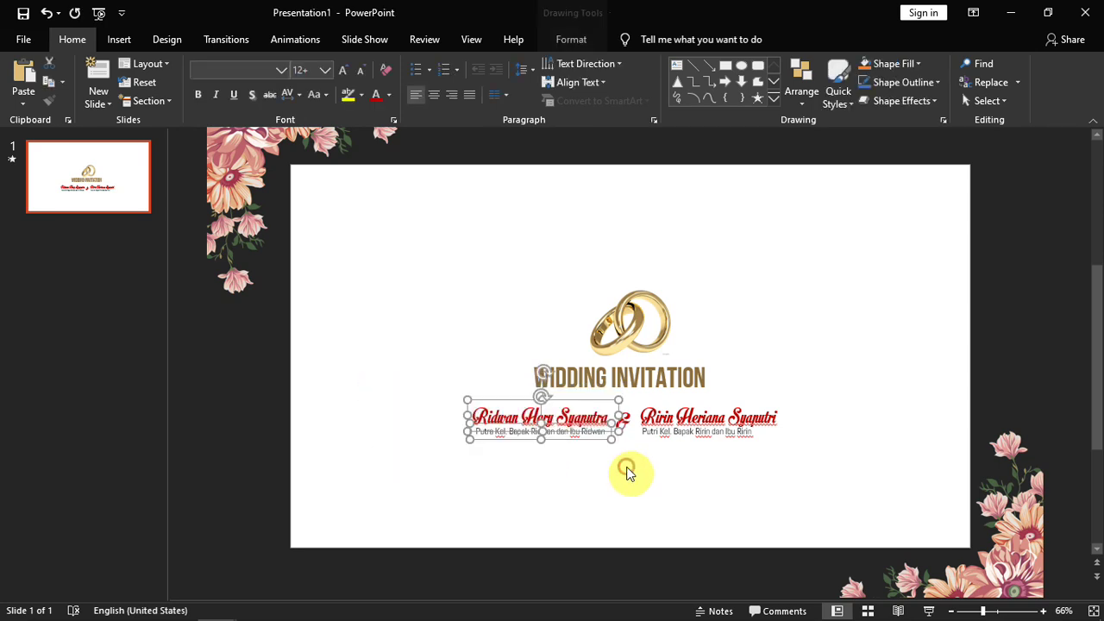
key("ctrl+g")
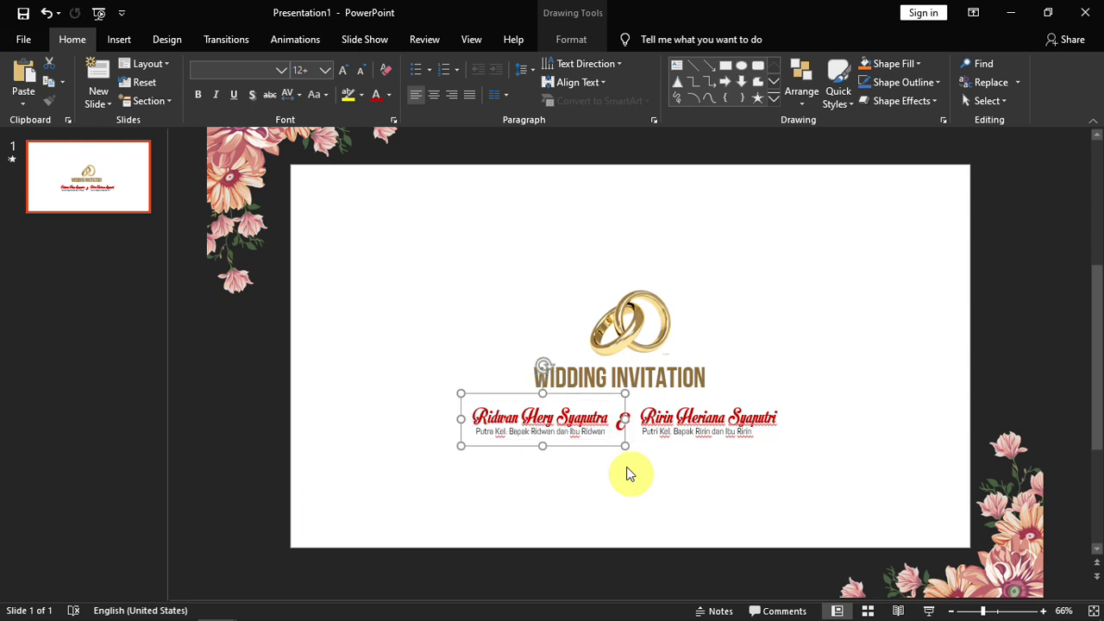
left_click_drag(594, 445, 479, 370)
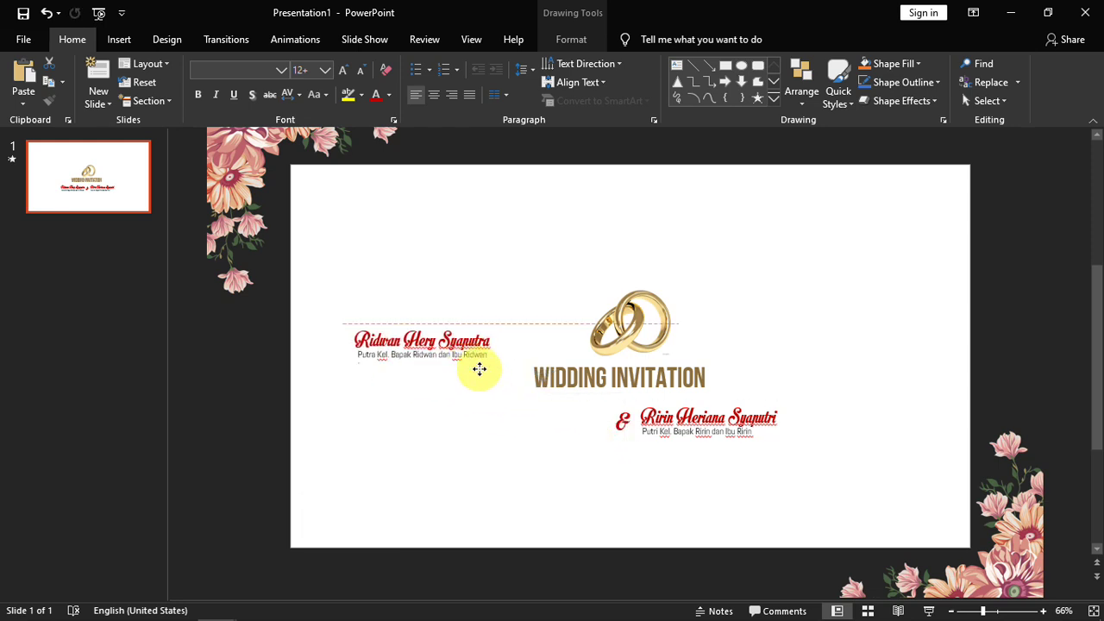
key("ctrl+z")
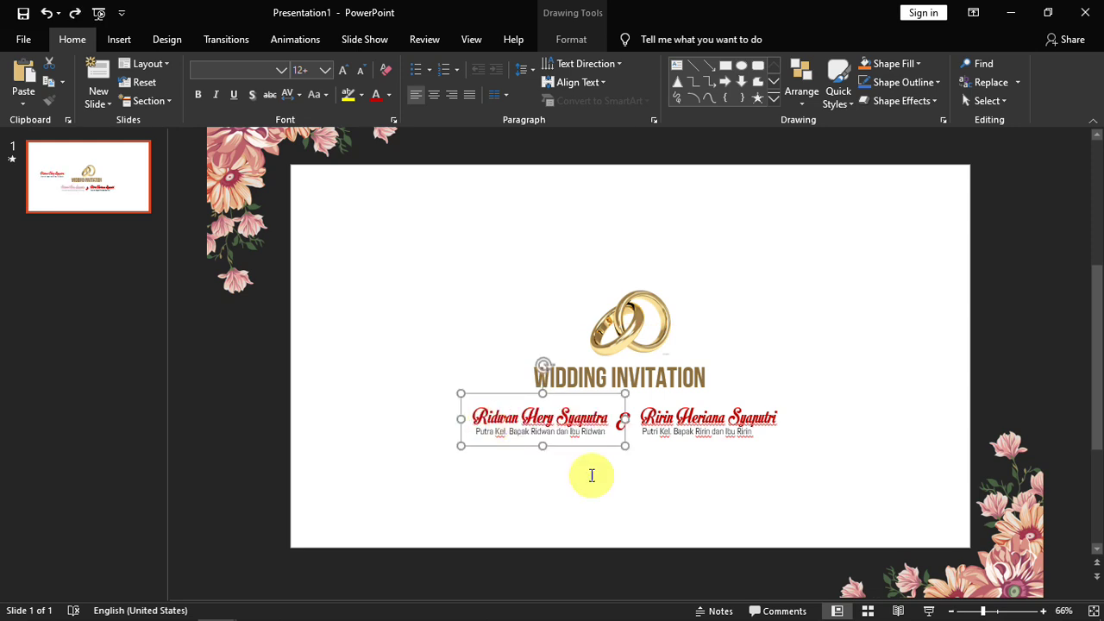
left_click(744, 480)
left_click(627, 502)
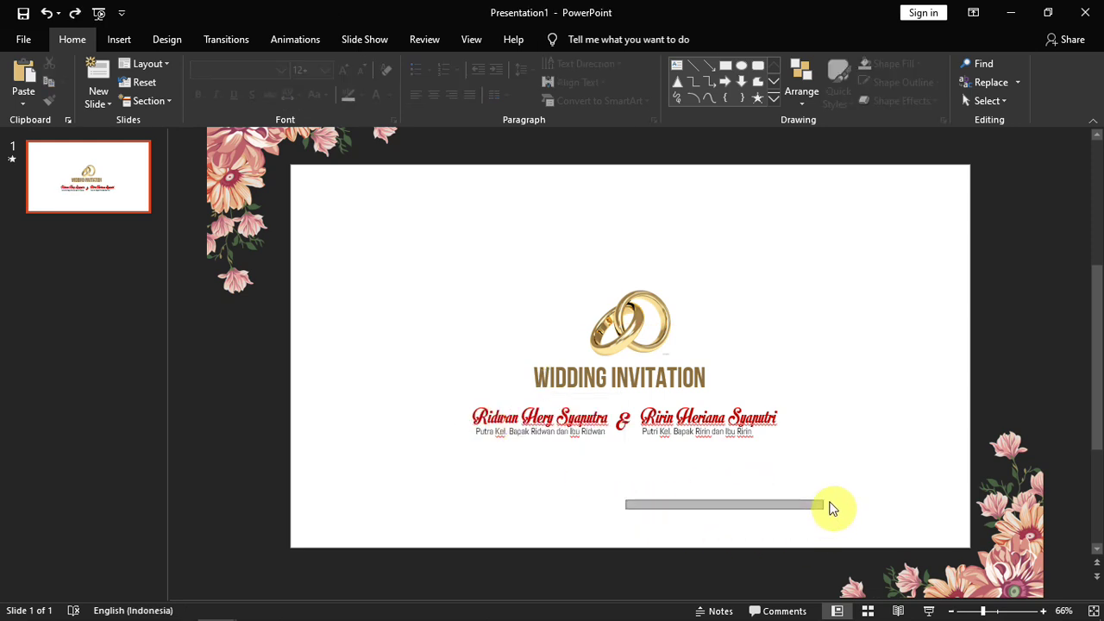
left_click_drag(700, 527, 854, 377)
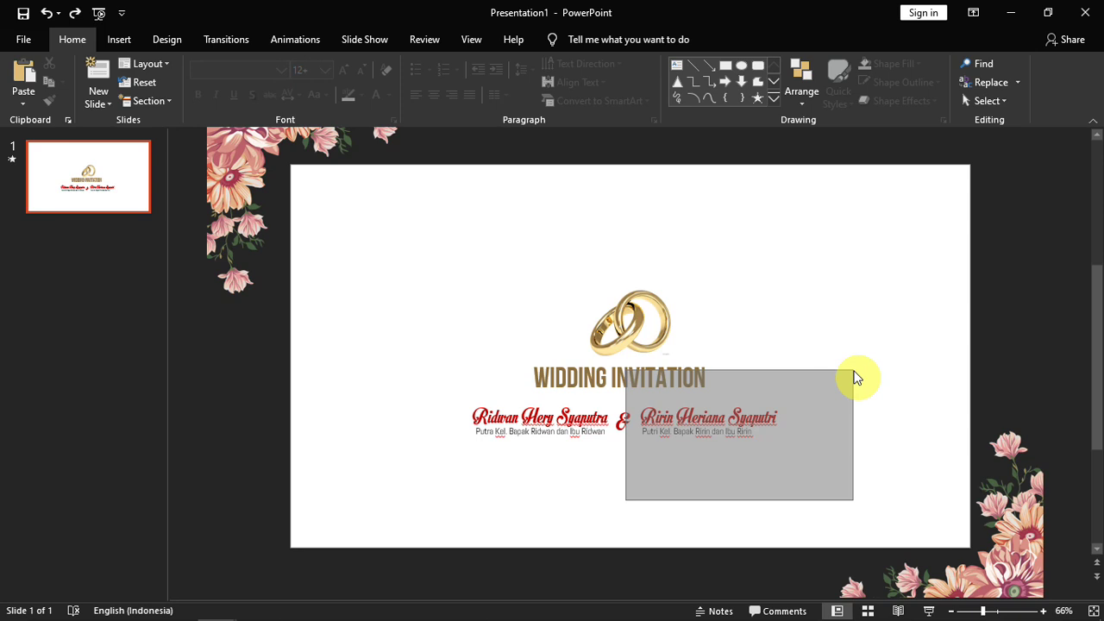
left_click_drag(854, 377, 855, 375)
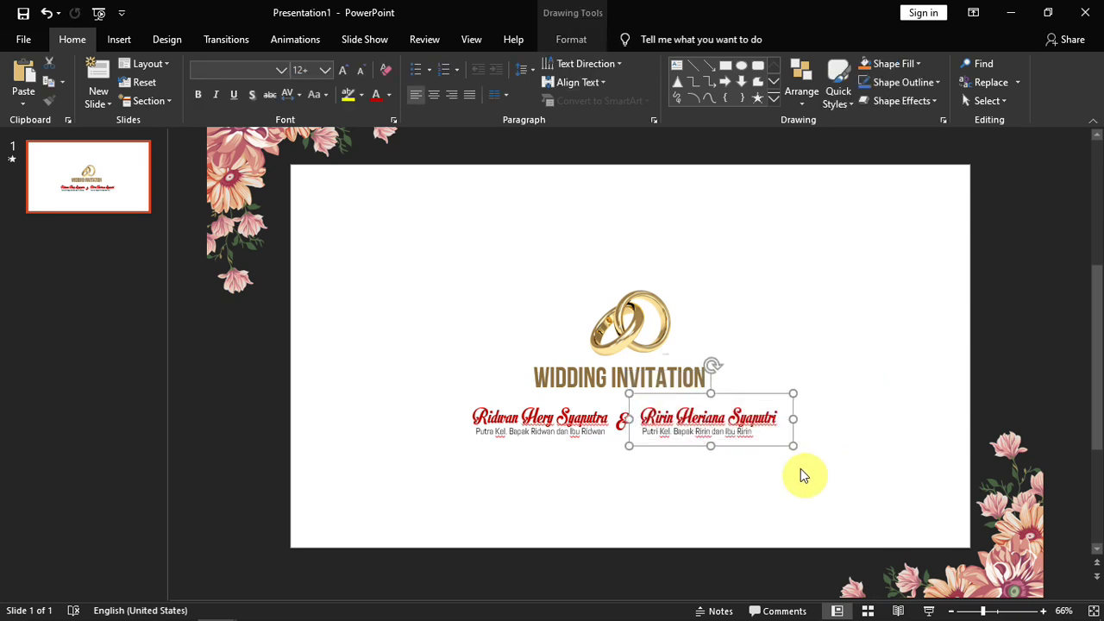
left_click(701, 449)
left_click(736, 440)
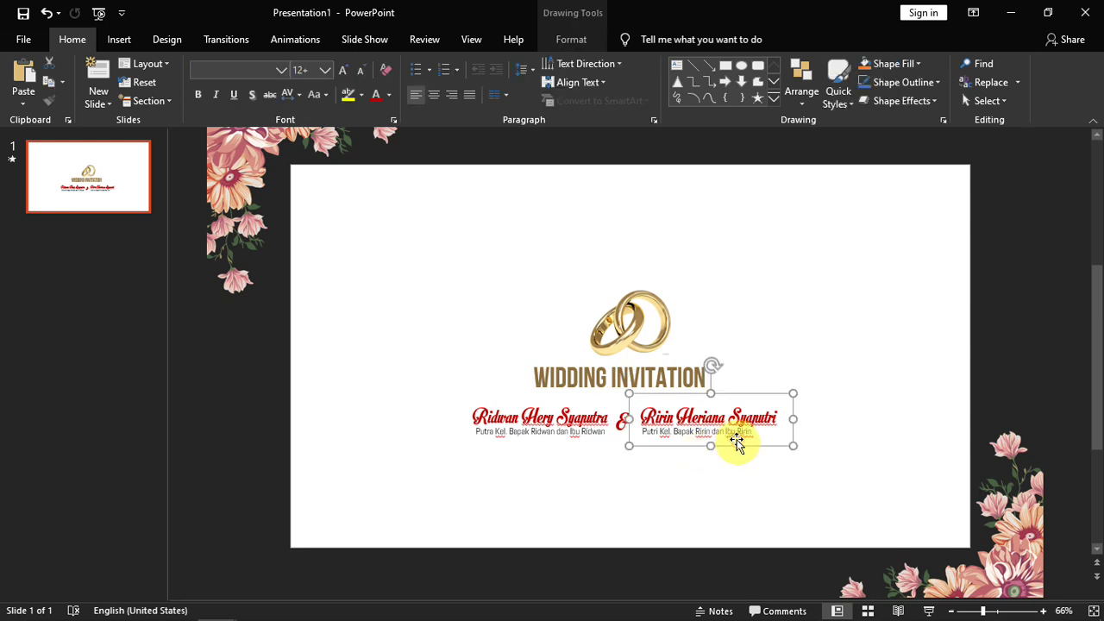
left_click_drag(737, 444, 738, 496)
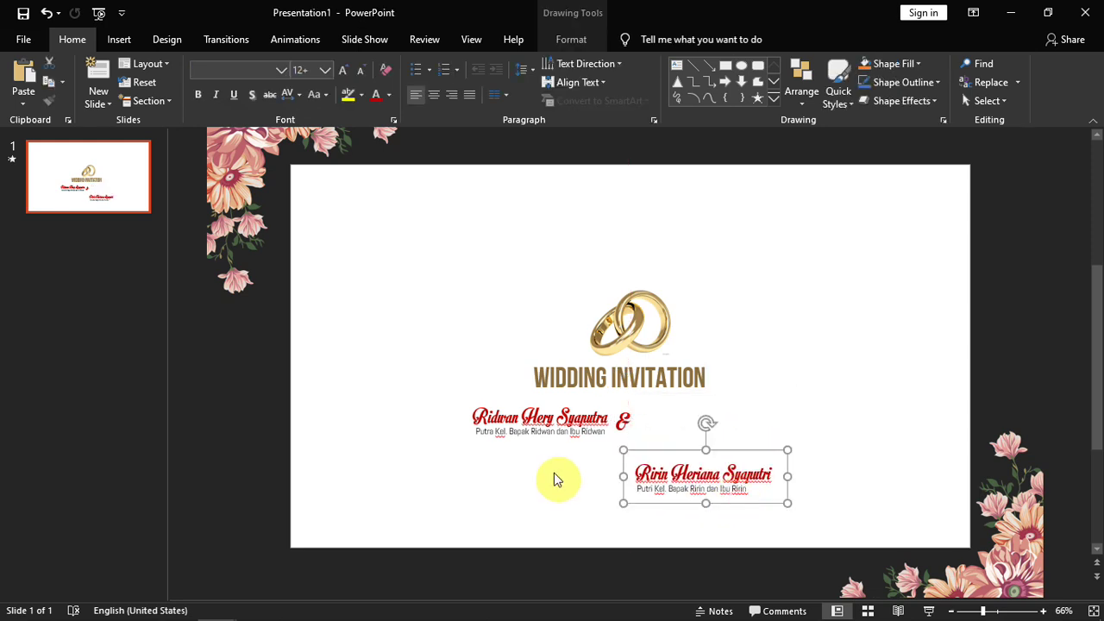
key("ctrl+z")
left_click(556, 474)
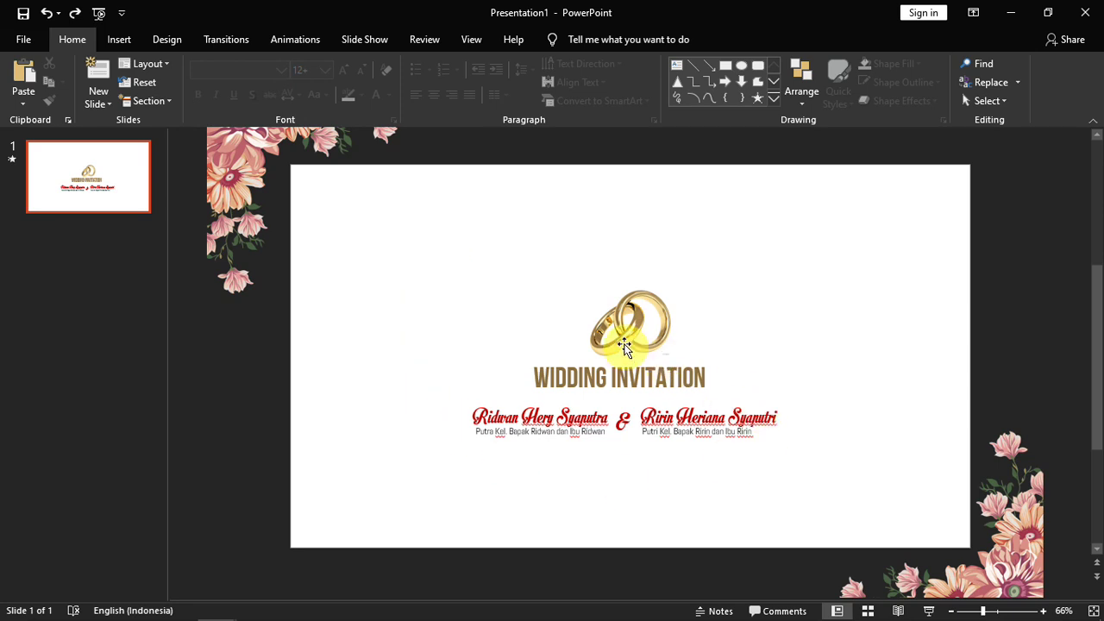
Step: Give the rings picture and WIDDING INVITATION title a Zoom entrance starting After Previous
left_click(624, 346)
left_click(535, 386)
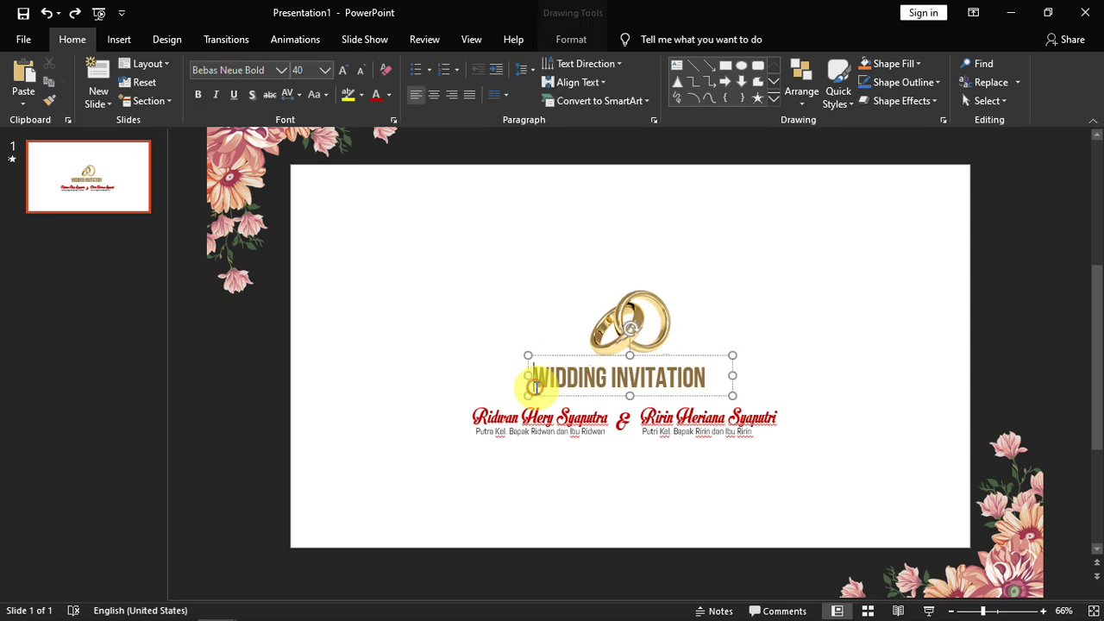
left_click(495, 306)
left_click_drag(449, 228, 796, 411)
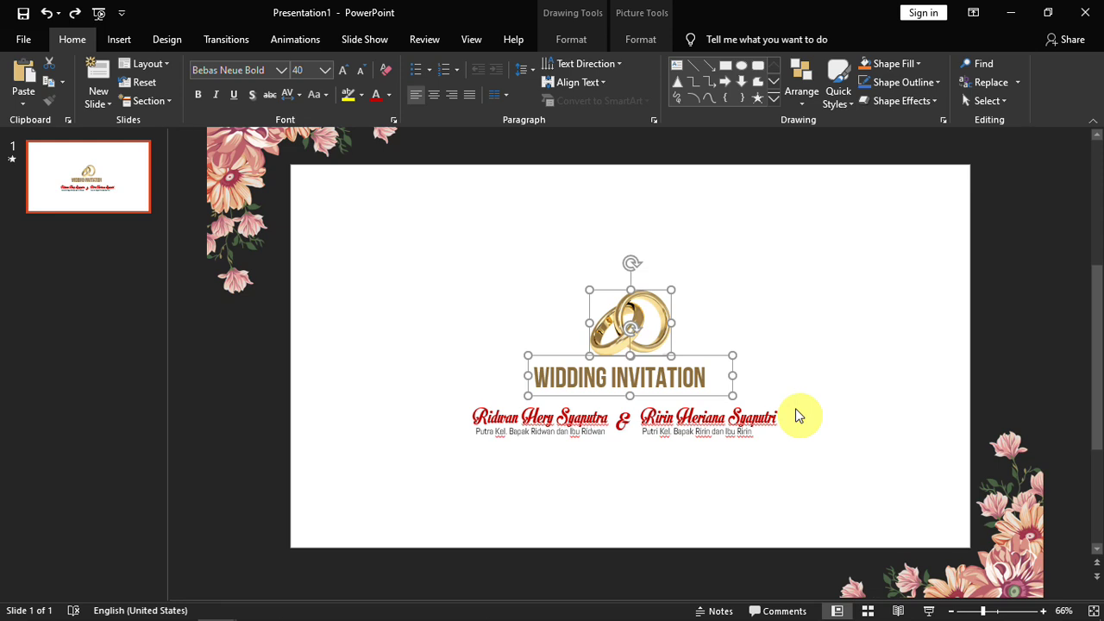
left_click(293, 39)
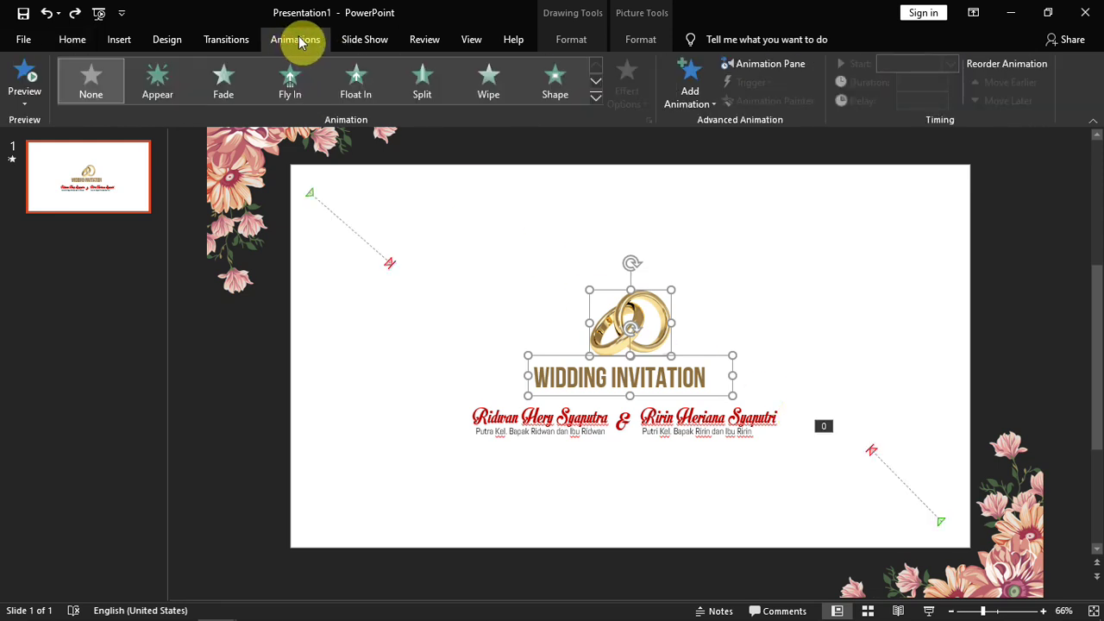
left_click(596, 95)
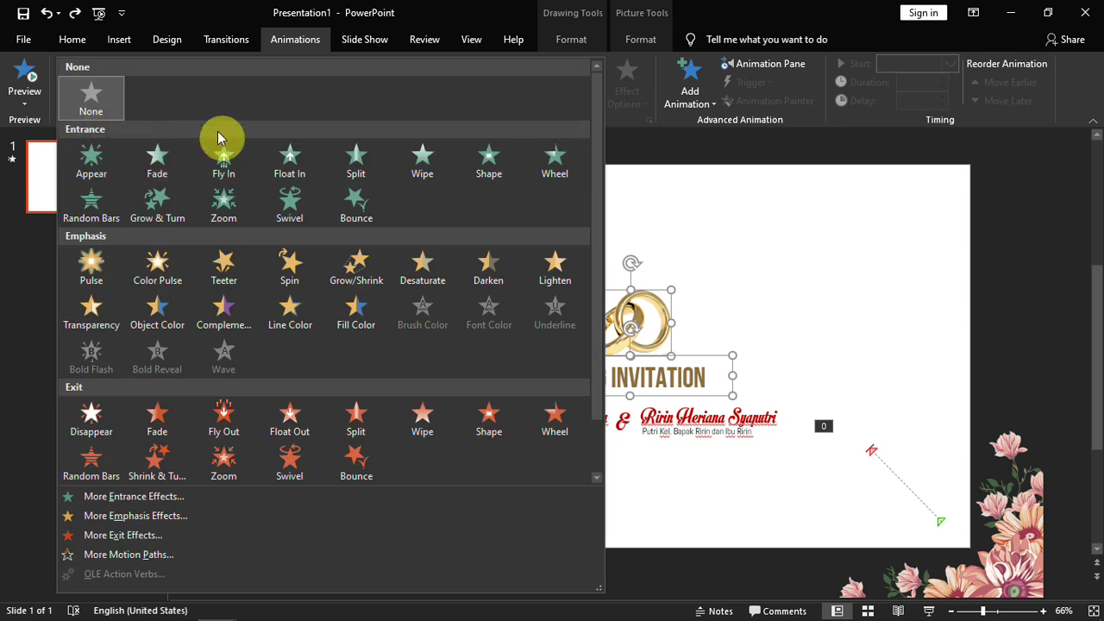
left_click(225, 207)
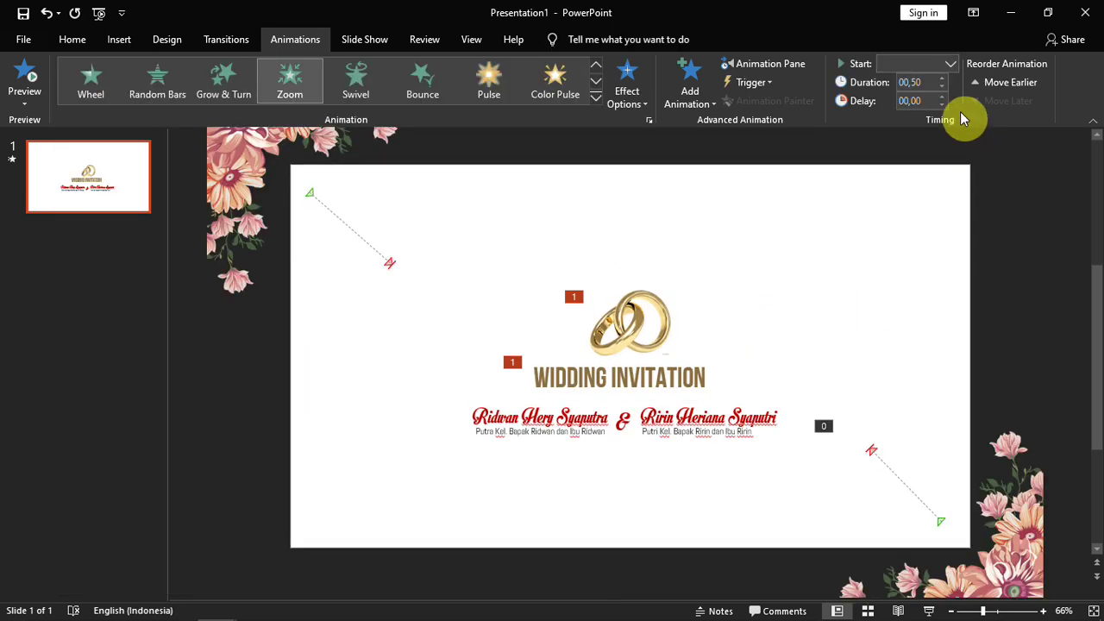
left_click(951, 64)
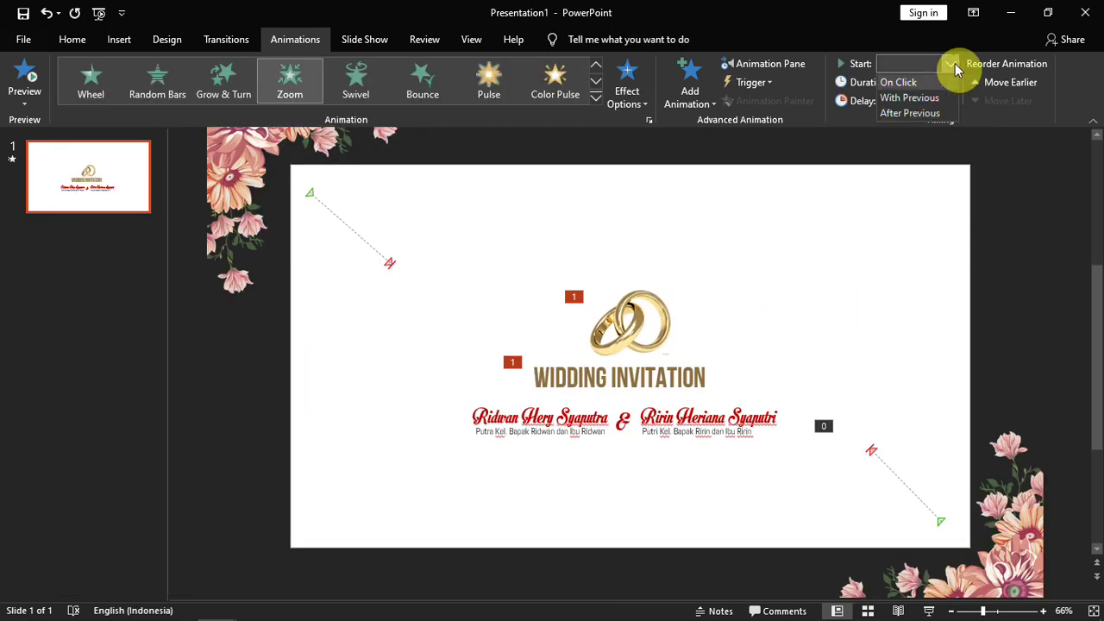
left_click(908, 113)
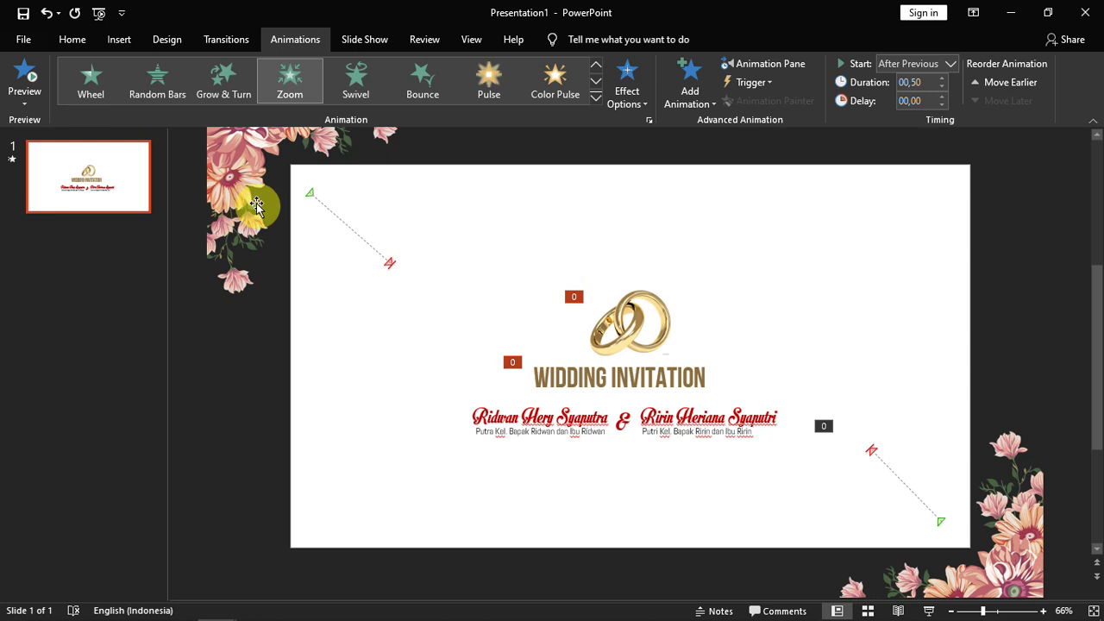
left_click(516, 444)
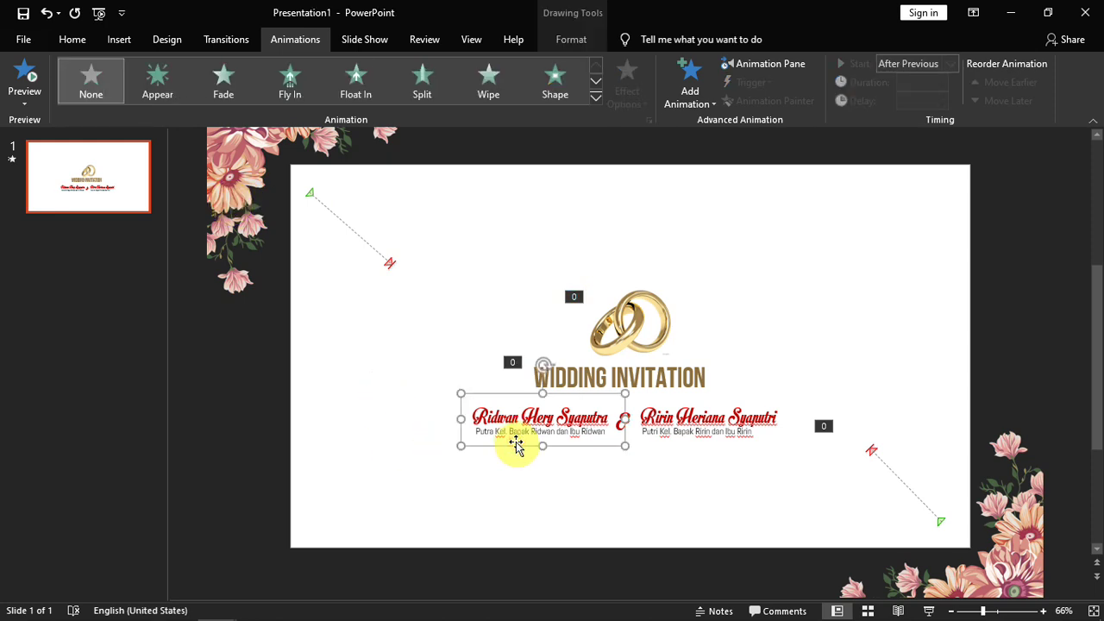
Step: Give the groom's name a Fly In entrance from the left, starting After Previous
left_click(596, 97)
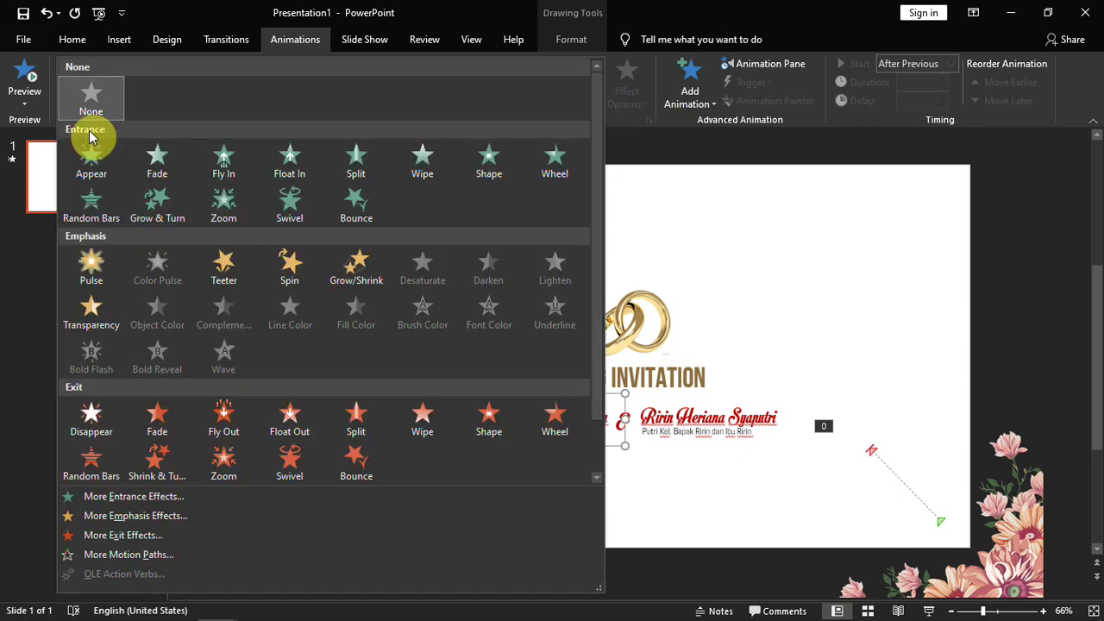
left_click(221, 156)
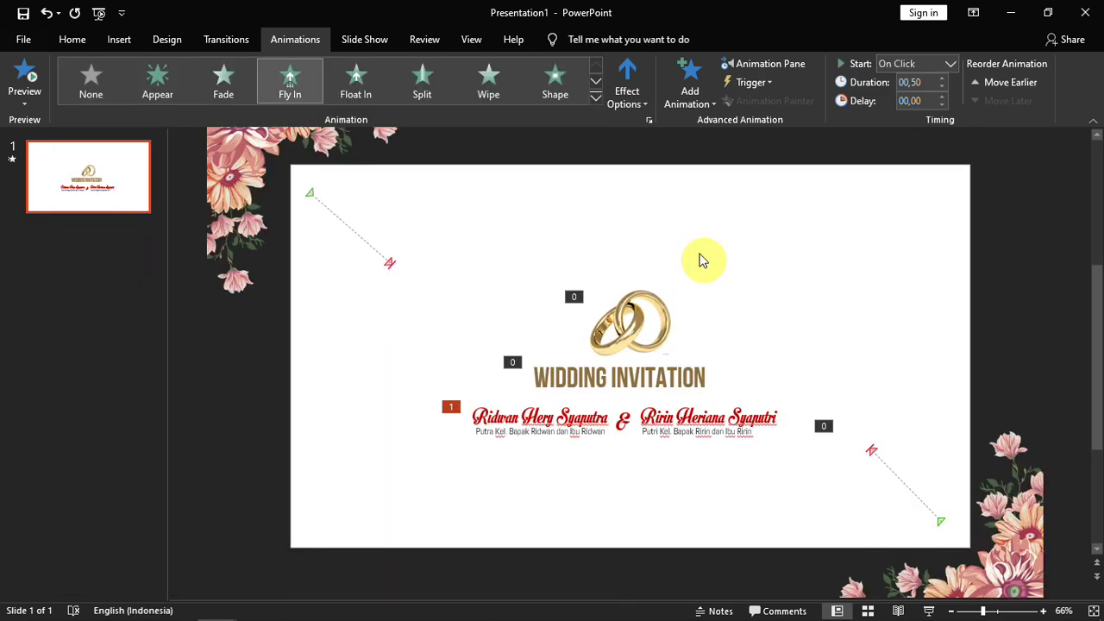
left_click(636, 114)
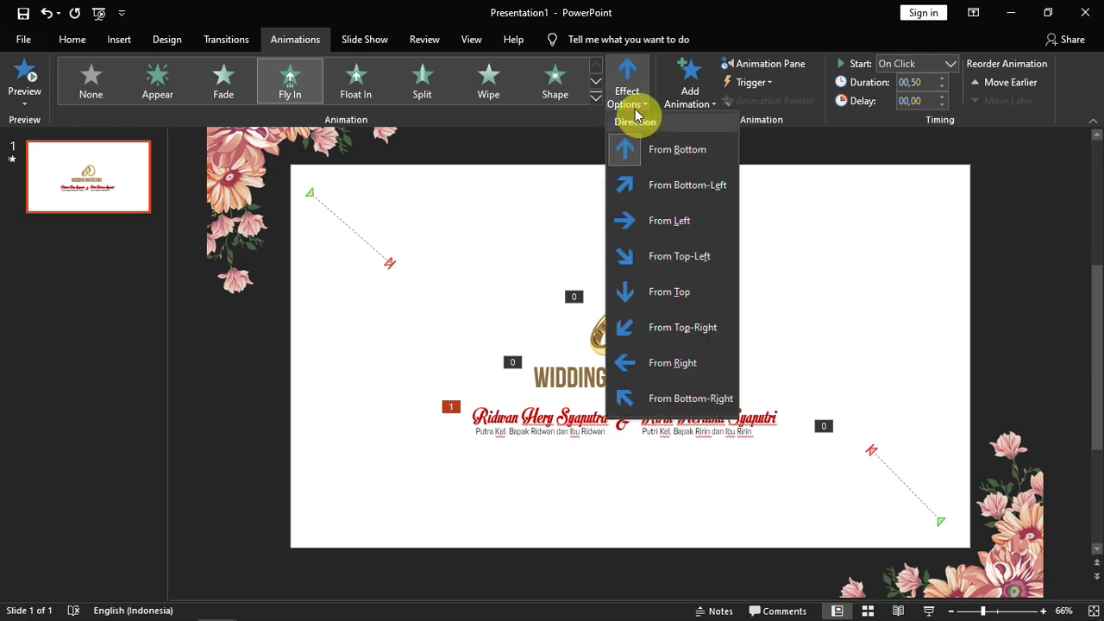
left_click(655, 221)
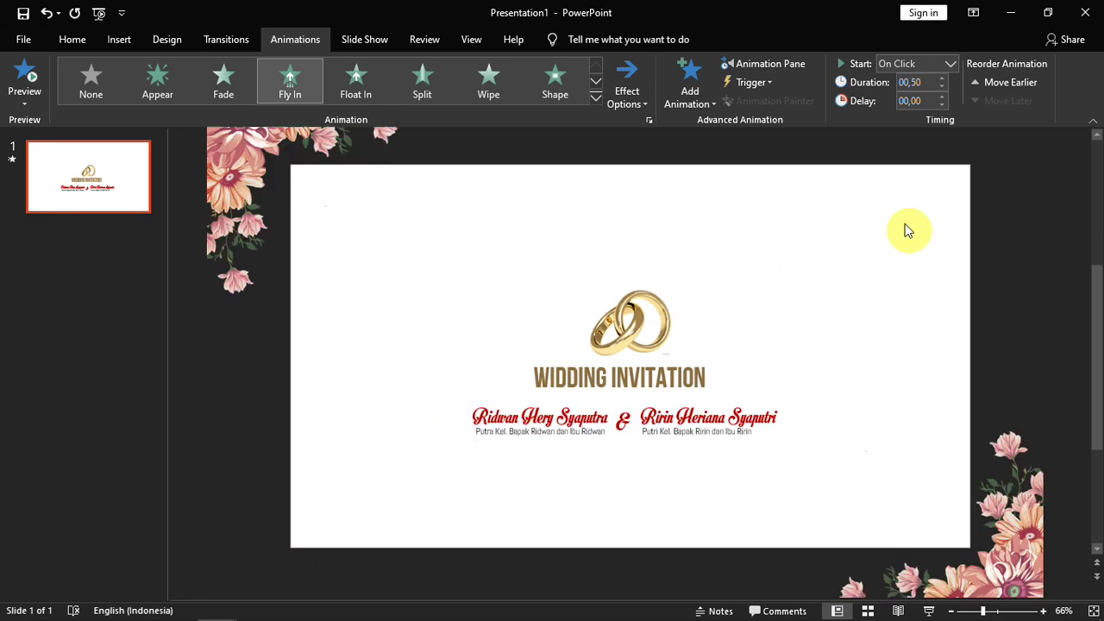
left_click(949, 64)
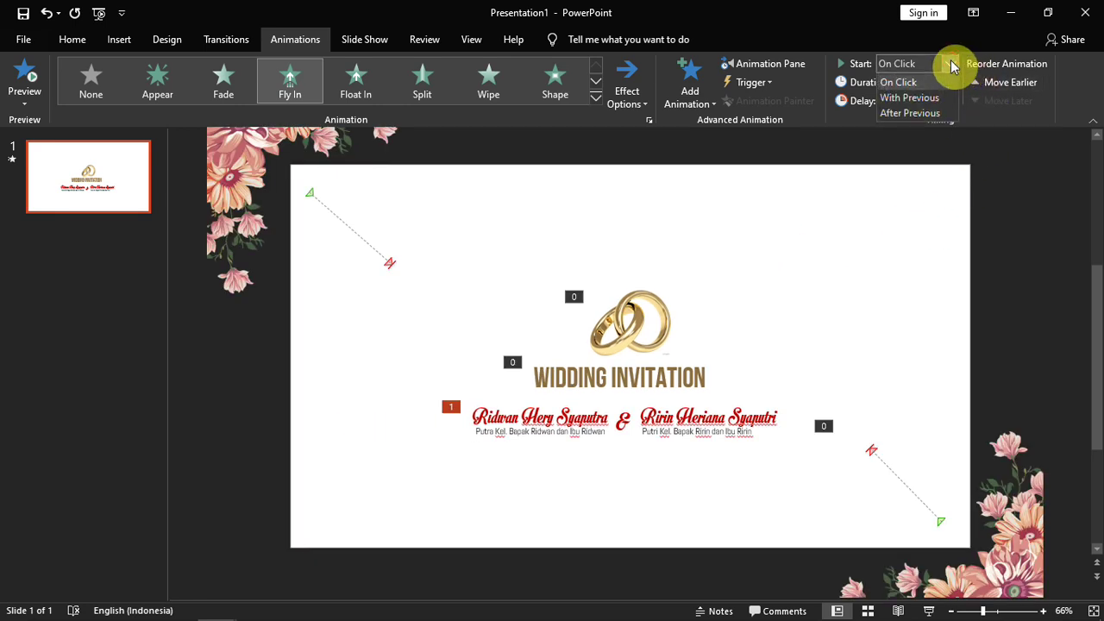
left_click(931, 114)
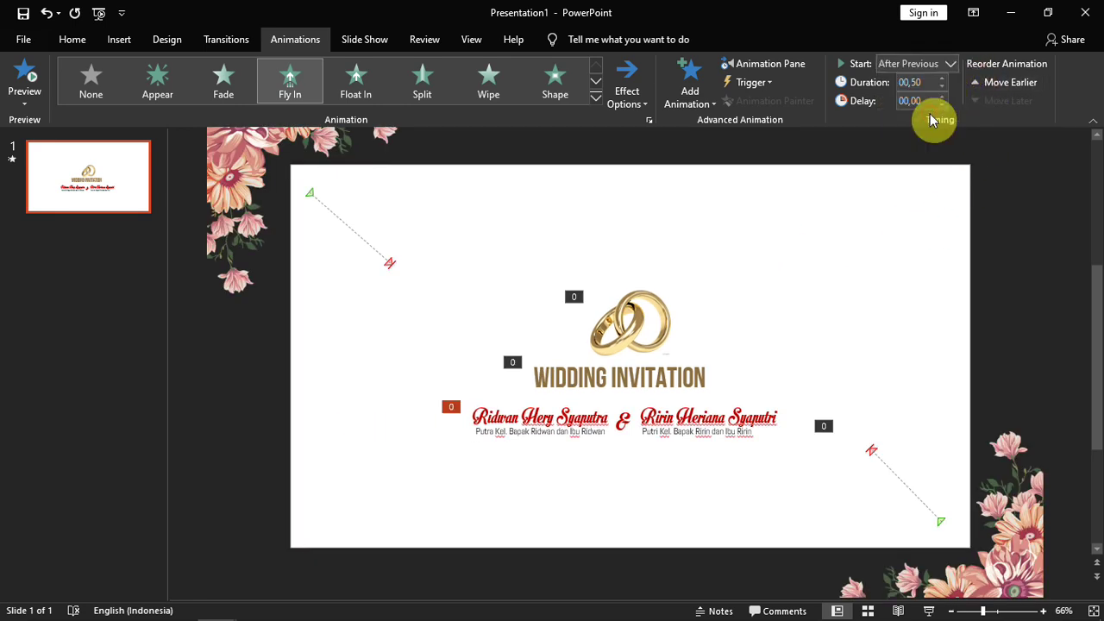
left_click(621, 442)
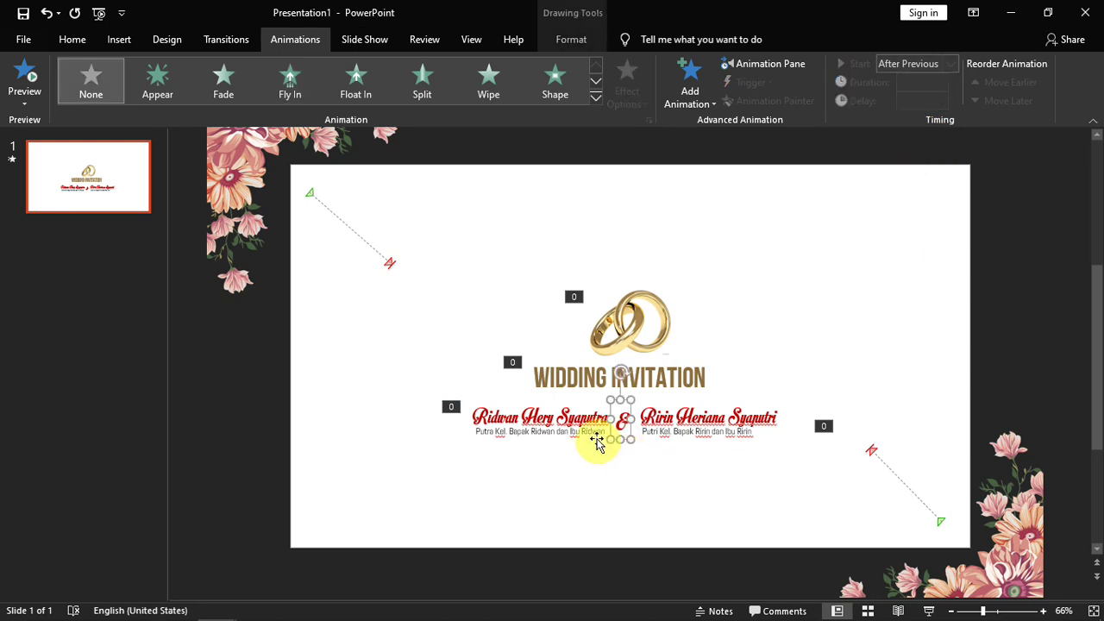
Step: Give the ampersand a Fade entrance that starts After Previous
left_click(596, 99)
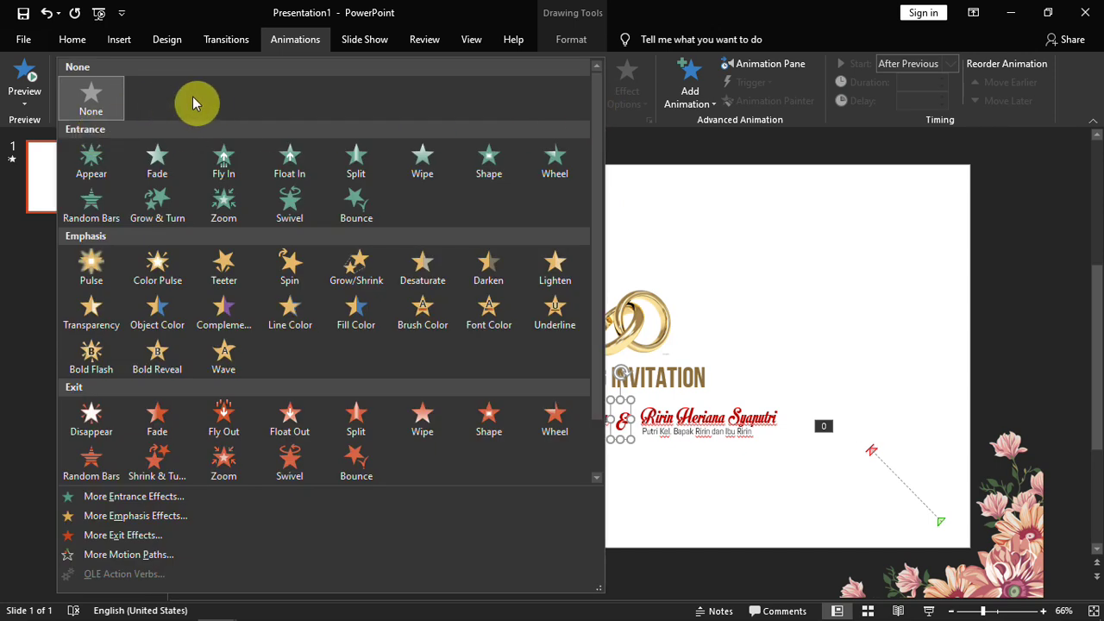
left_click(170, 166)
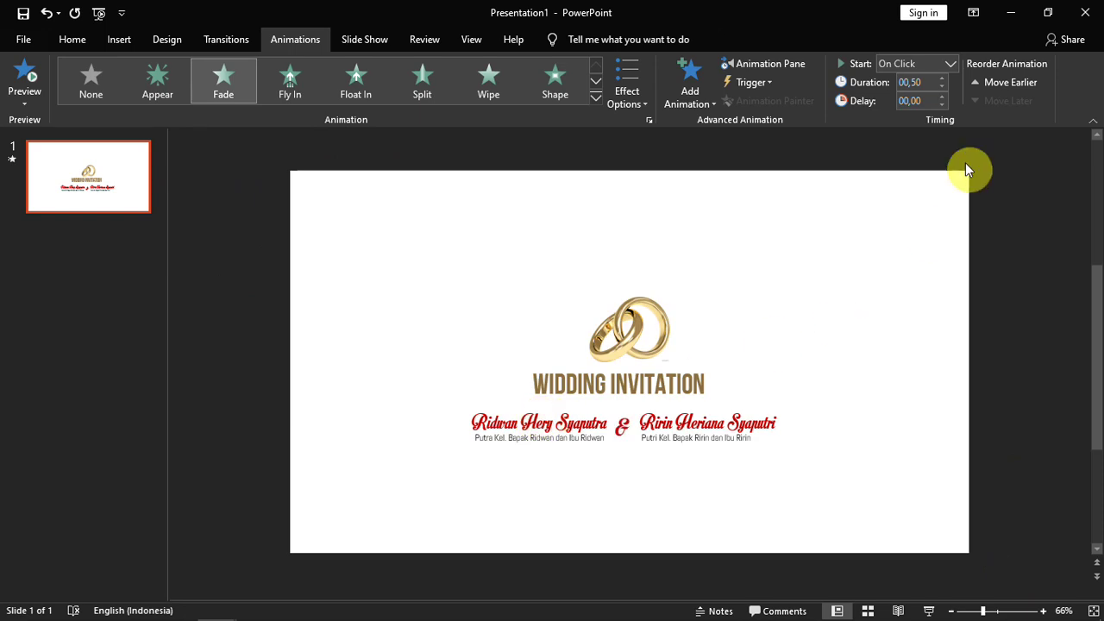
left_click(956, 65)
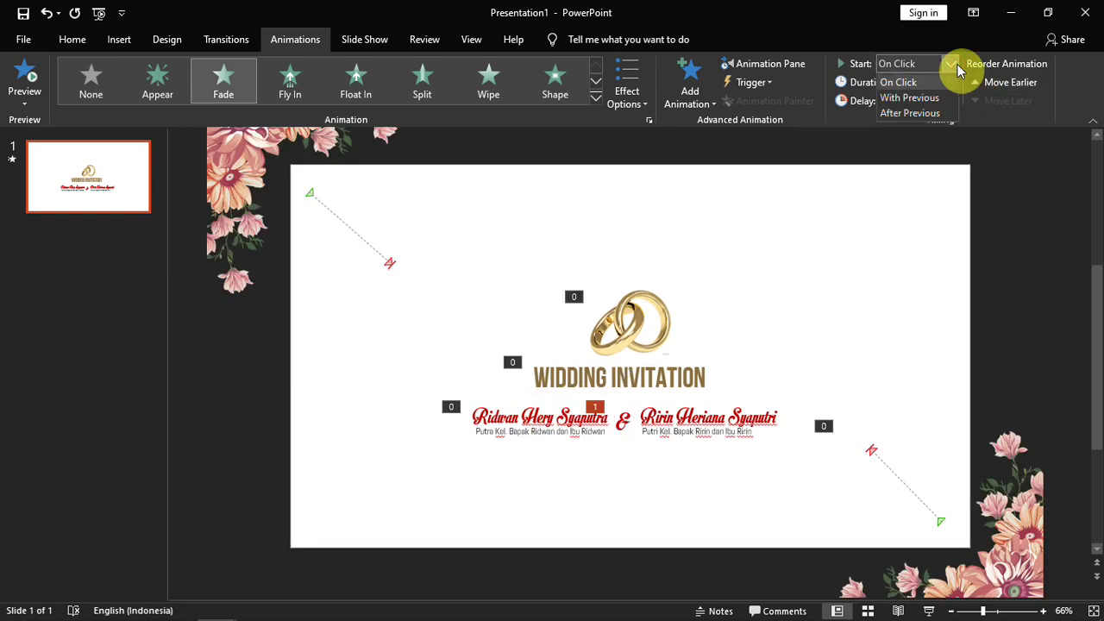
left_click(929, 113)
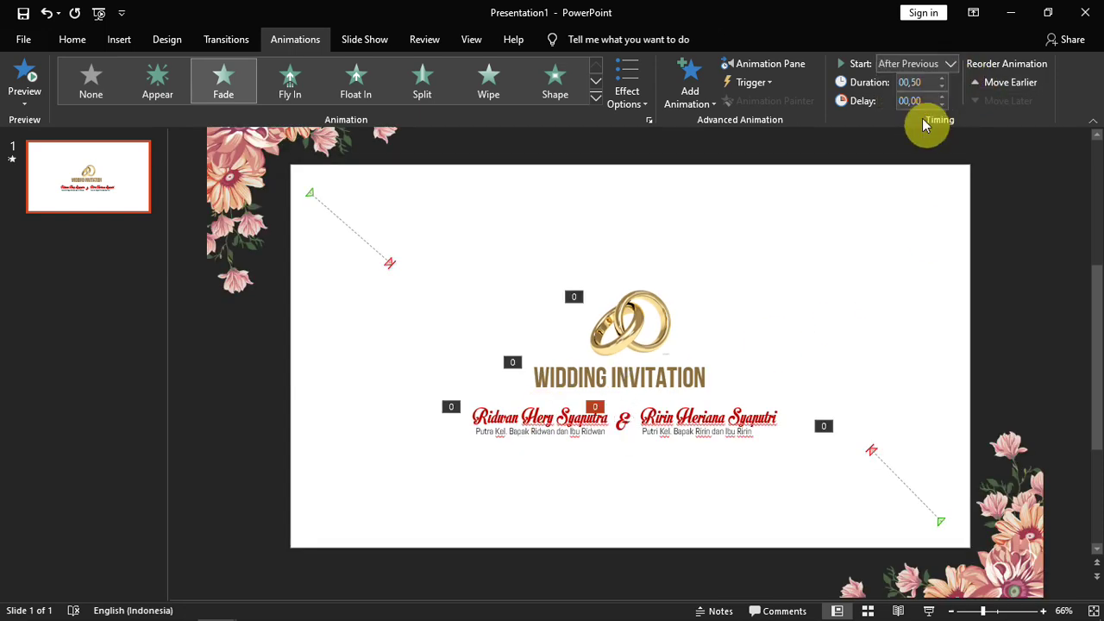
left_click(716, 444)
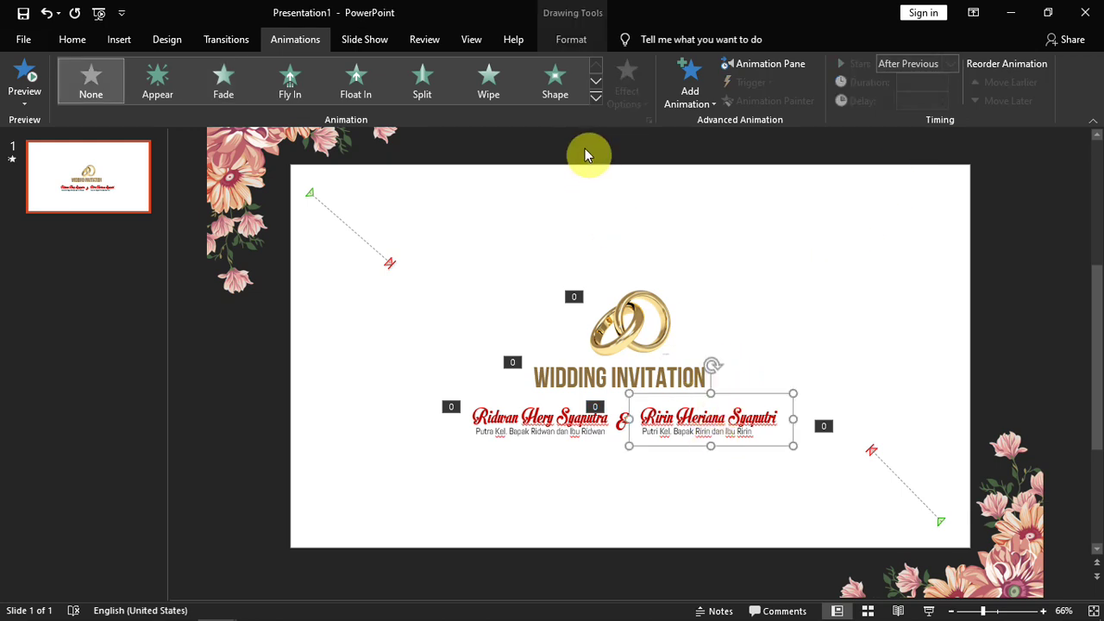
Step: Make the bride's name fly in from the right, starting After Previous
left_click(595, 100)
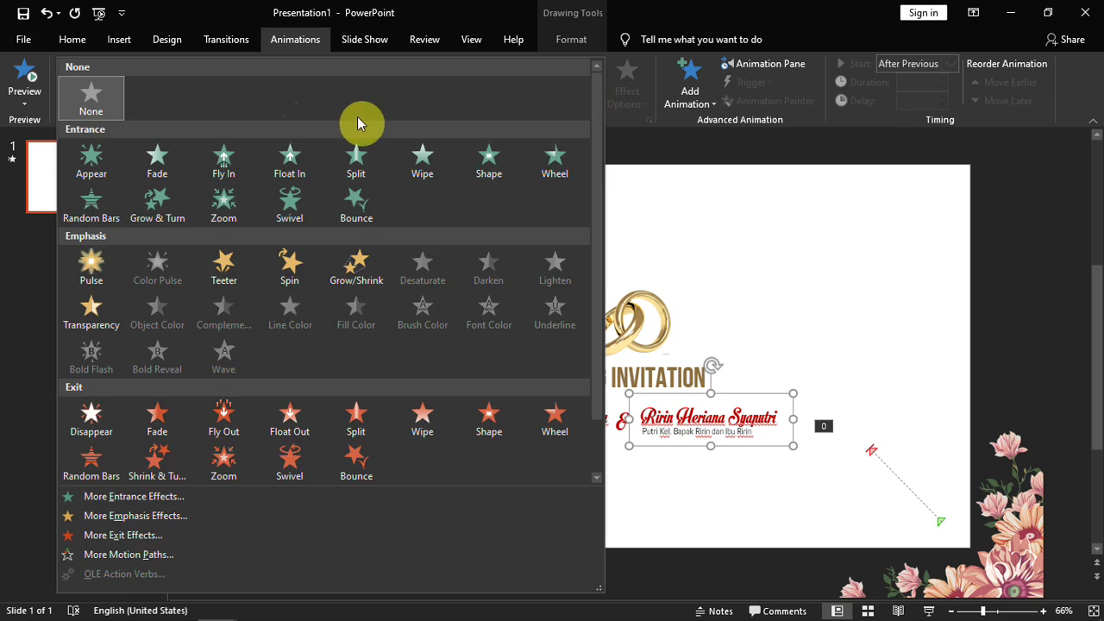
left_click(222, 168)
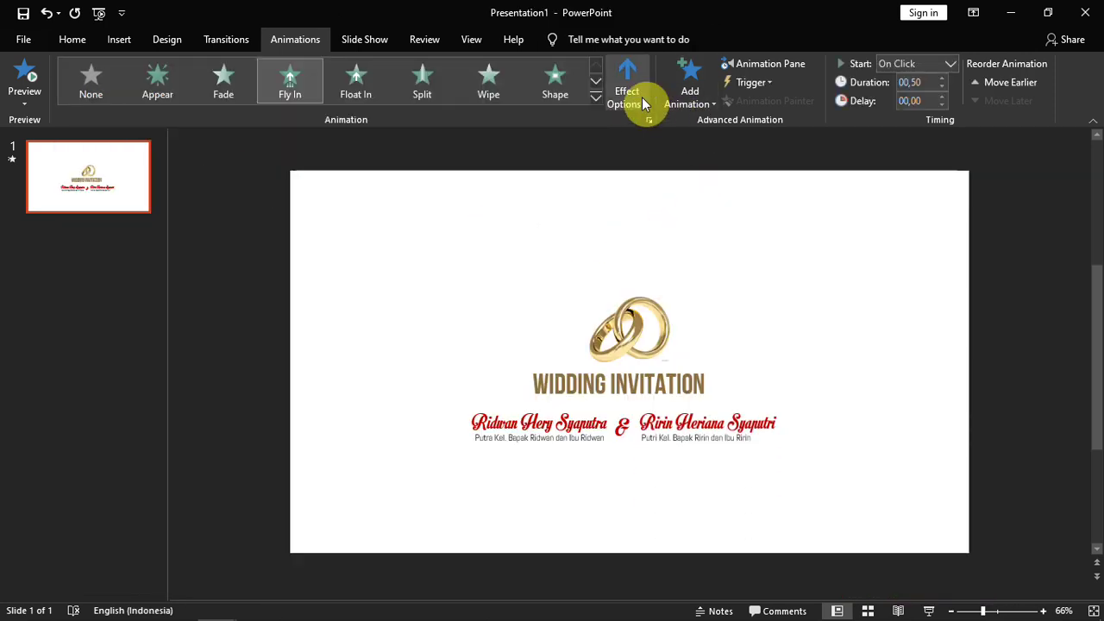
left_click(642, 102)
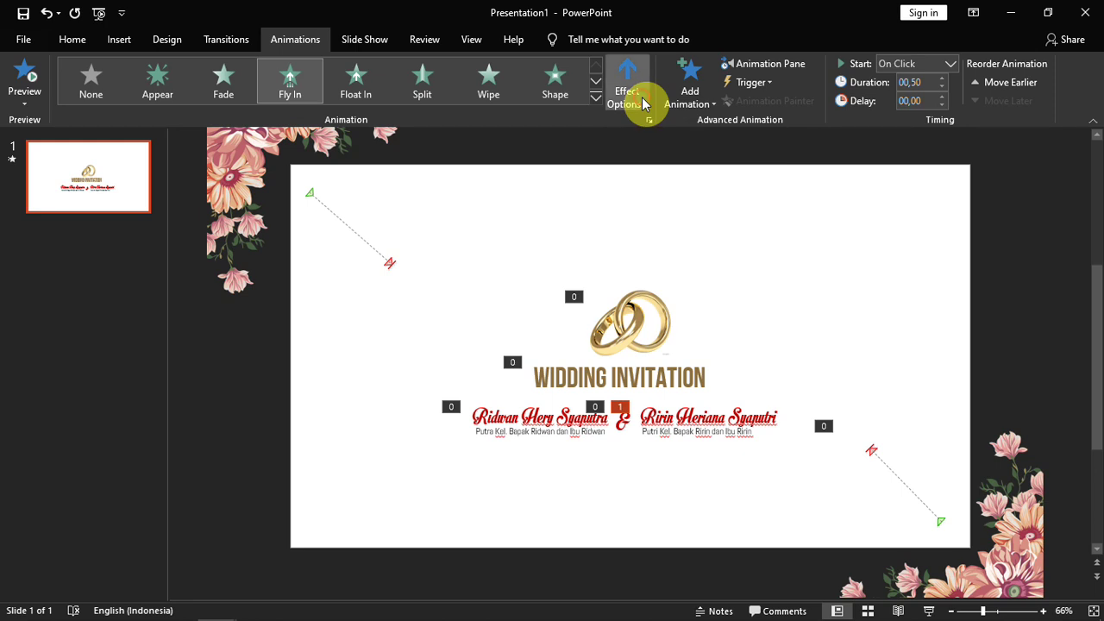
left_click(665, 366)
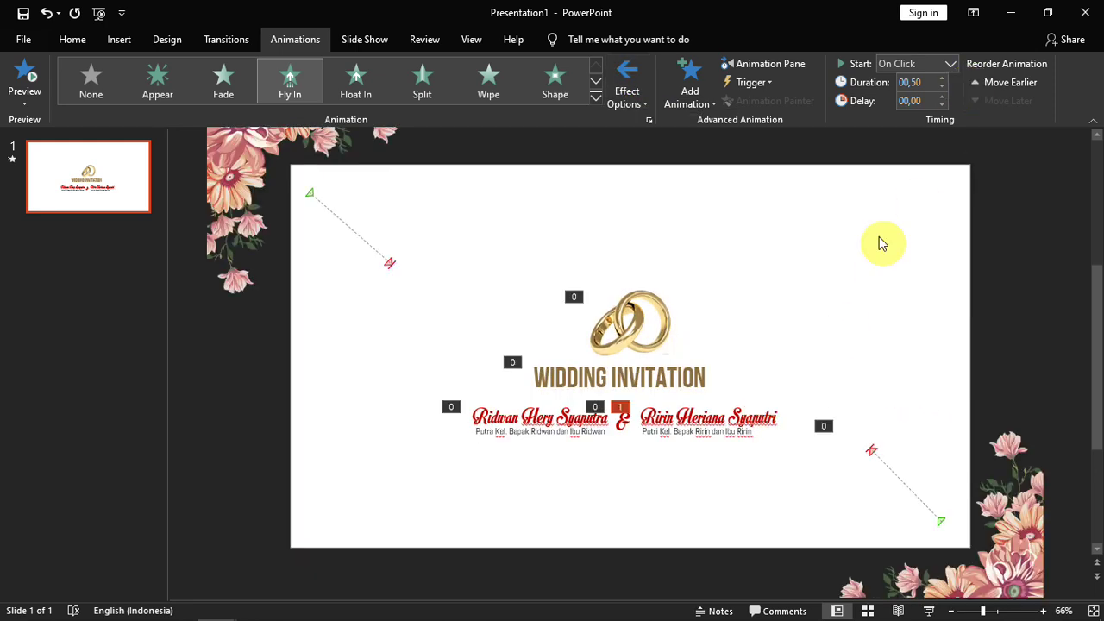
left_click(953, 65)
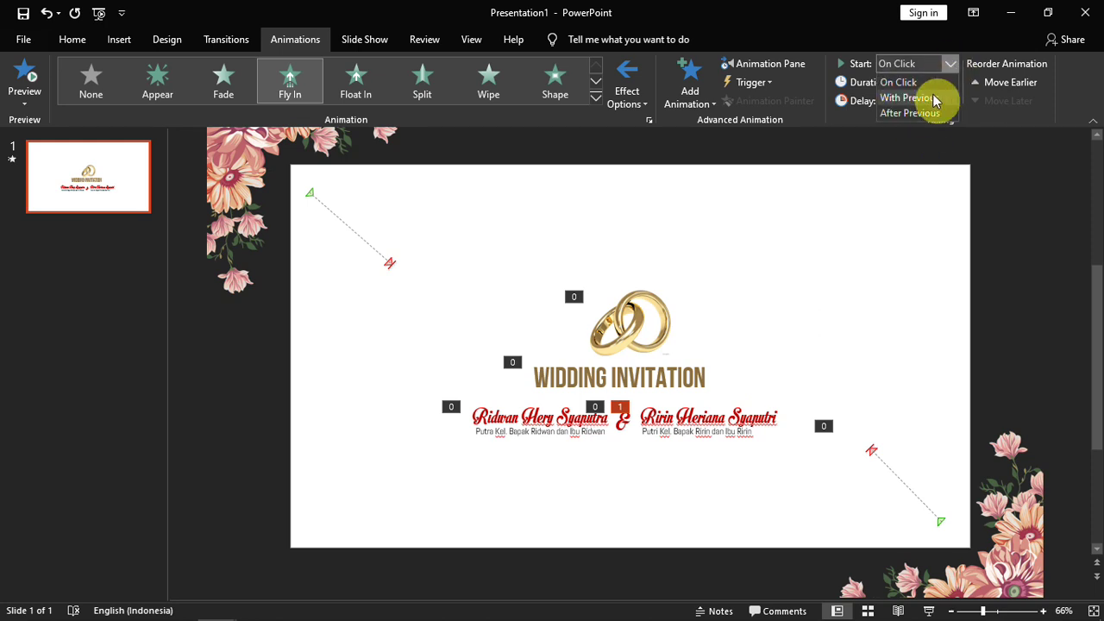
left_click(910, 113)
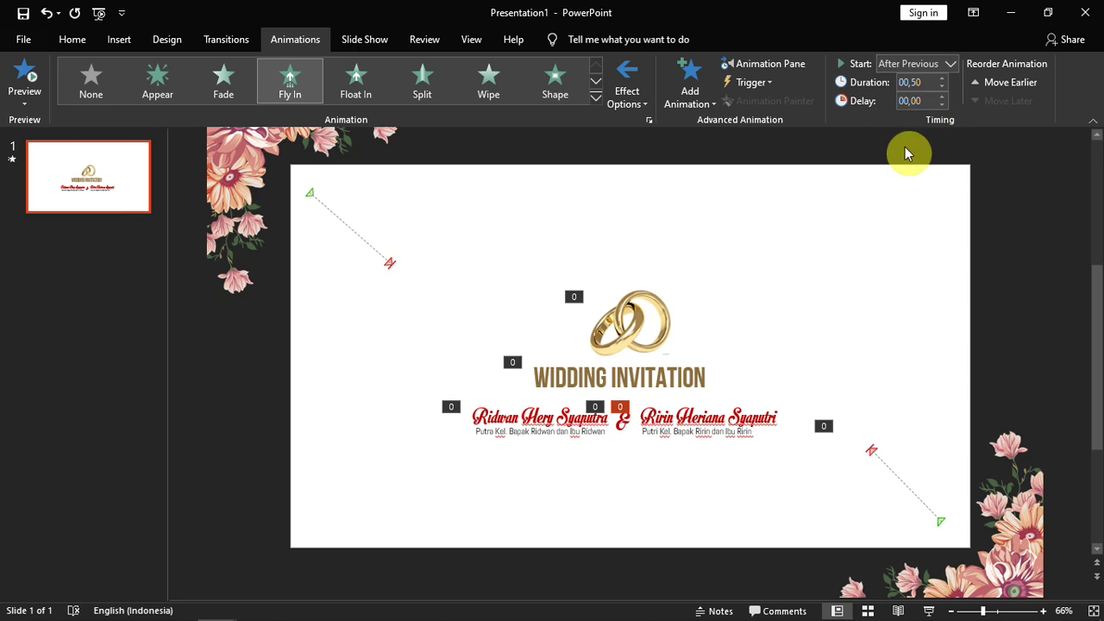
left_click(857, 290)
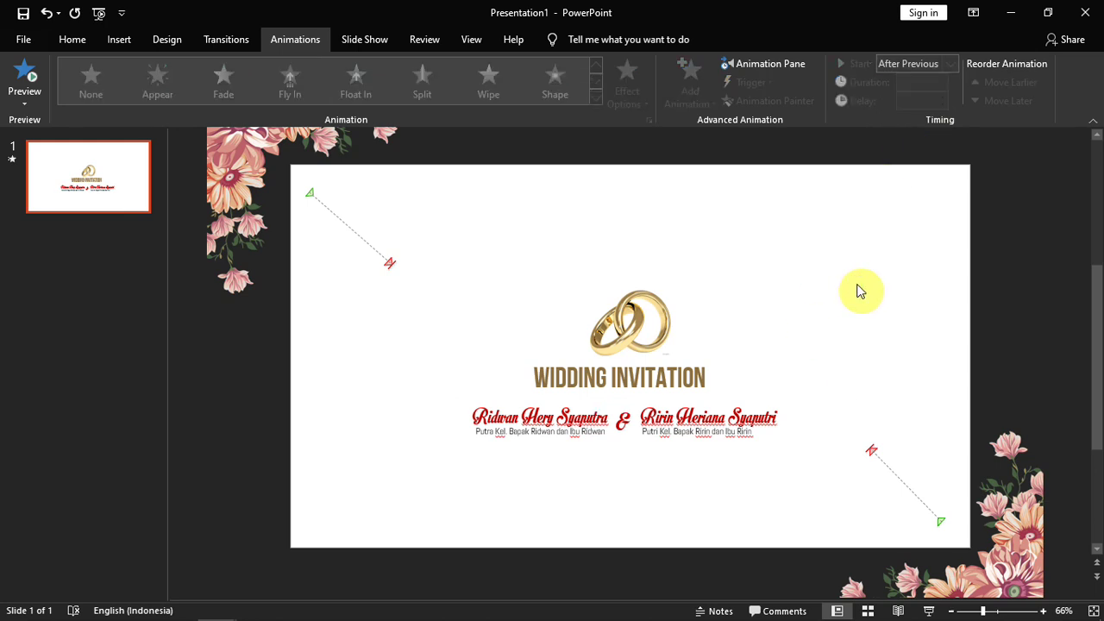
Step: Preview the slide's animations in a slide show, then return to editing
key("F5")
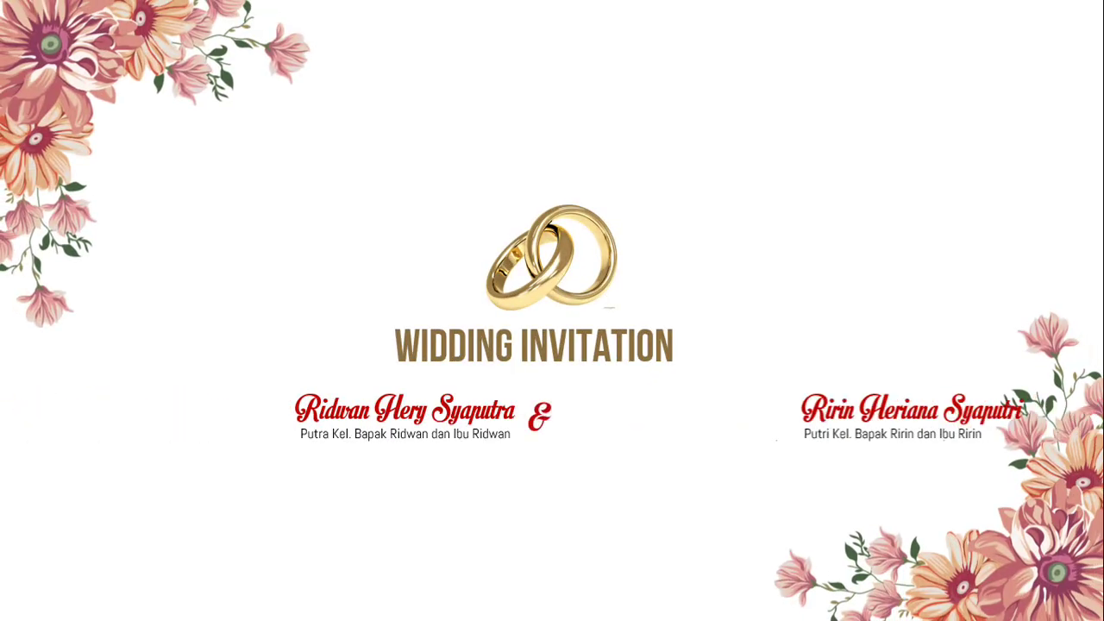
key("Escape")
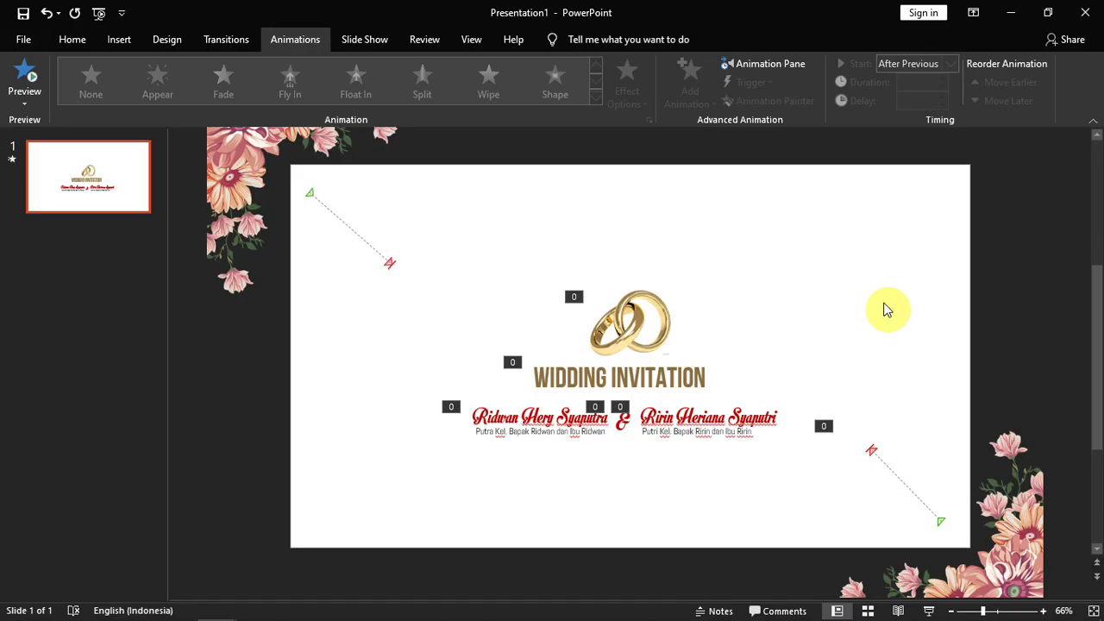
left_click(290, 408)
scroll(289, 408, "down", 2, "ctrl")
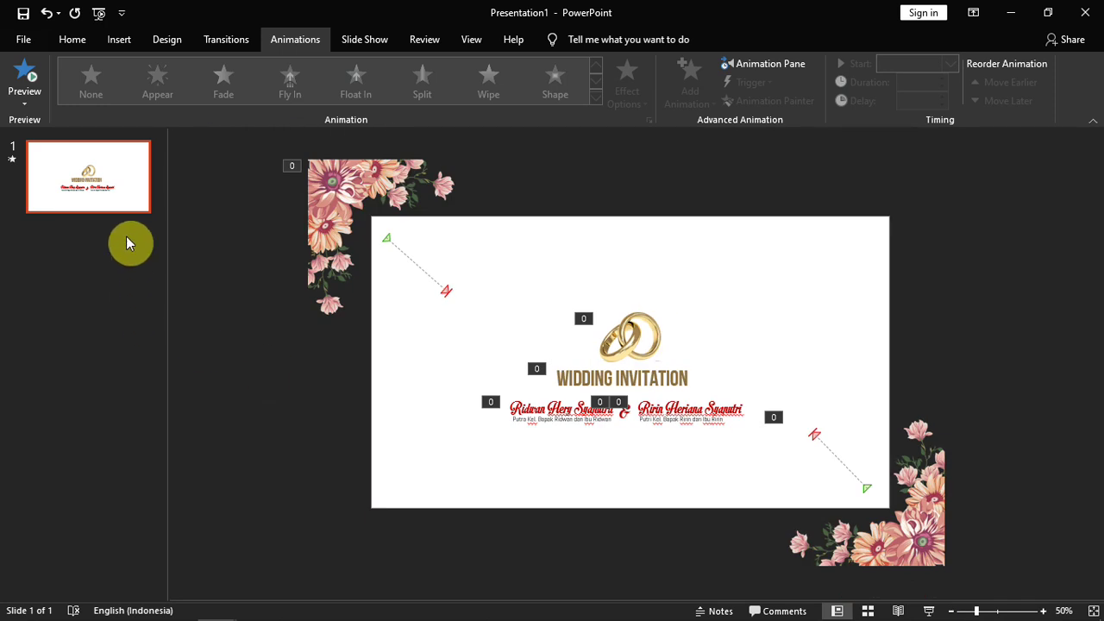
Step: Duplicate slide 1 and delete the rings, title and names from the copy
right_click(119, 208)
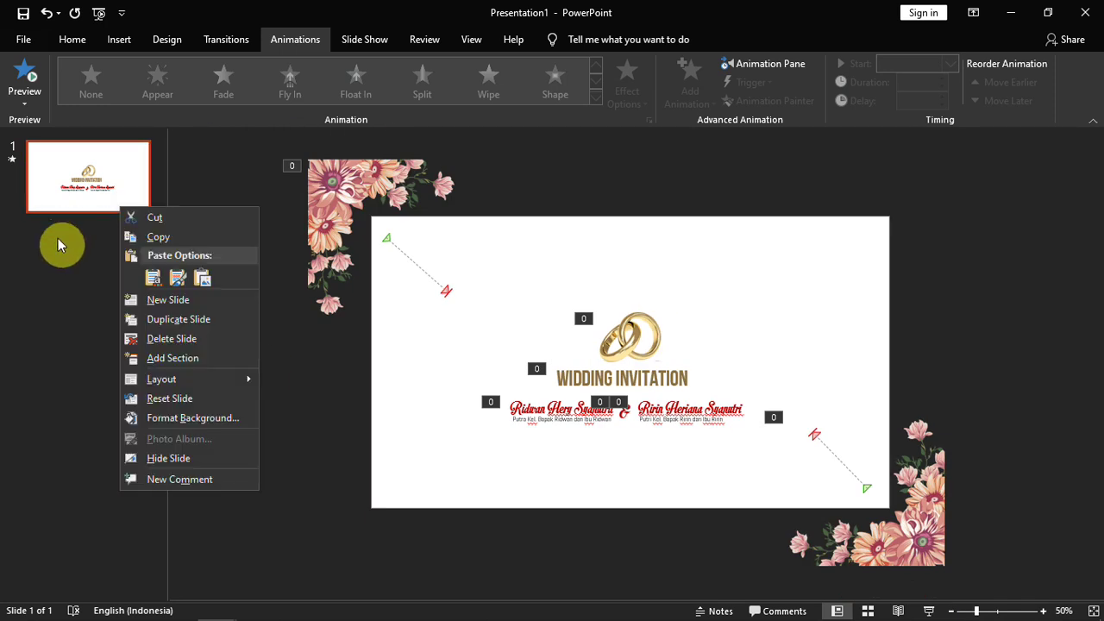
left_click(199, 328)
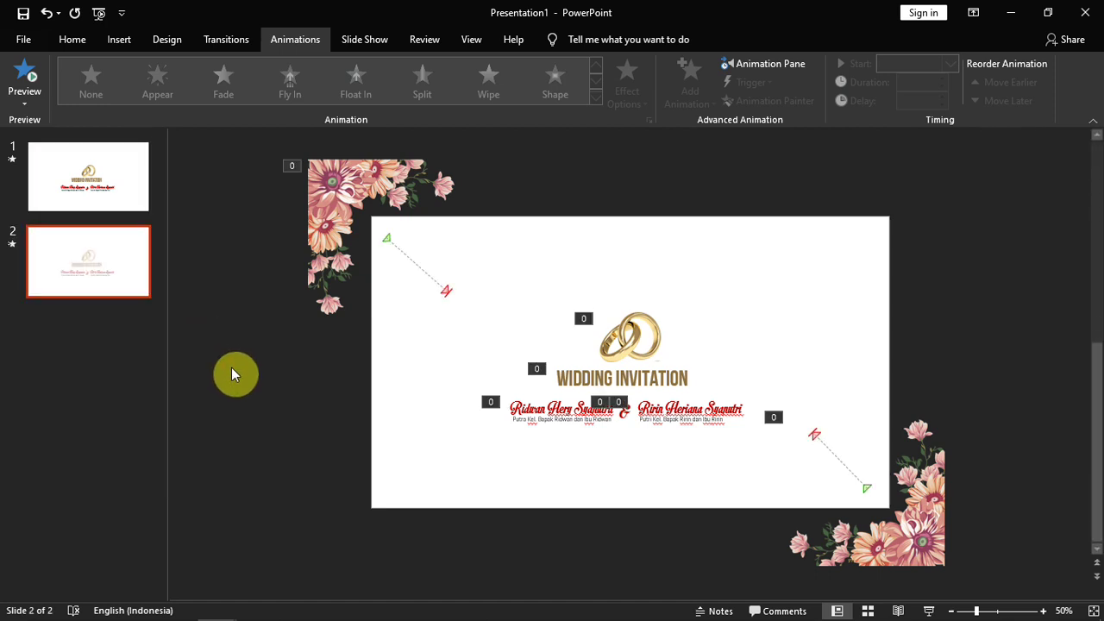
left_click_drag(312, 516, 882, 259)
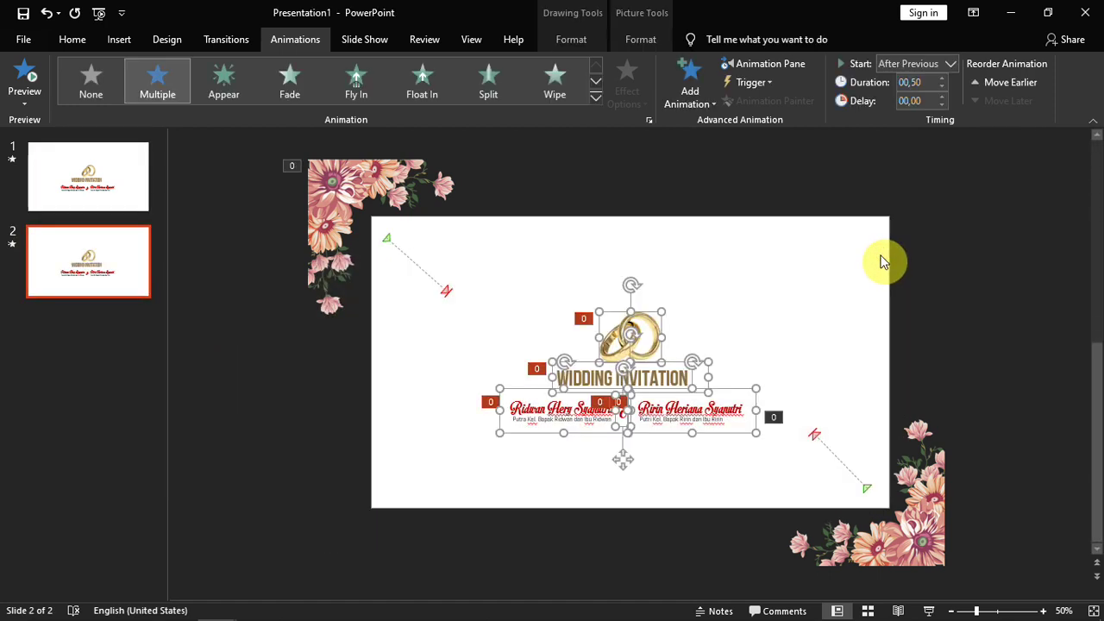
key("Delete")
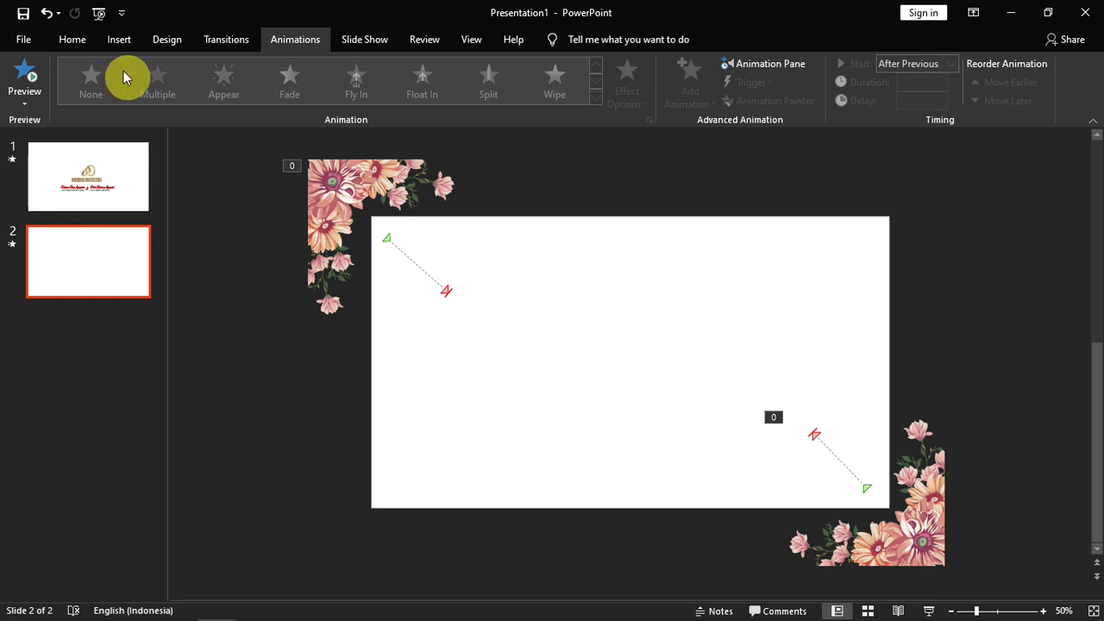
left_click(121, 40)
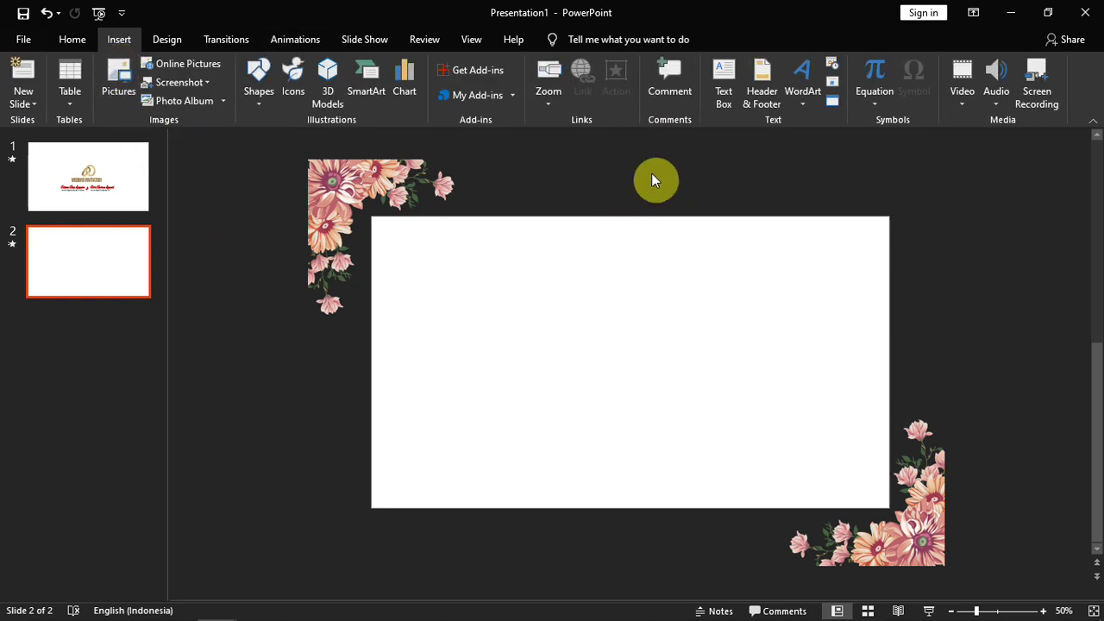
Step: Add a text box reading 'Bismillahi Rohmani Rohim' in Nexa Bold on slide 2
left_click(723, 76)
left_click_drag(448, 290, 811, 384)
type("Bismillahi Rohmani Rohim")
key("ctrl+a")
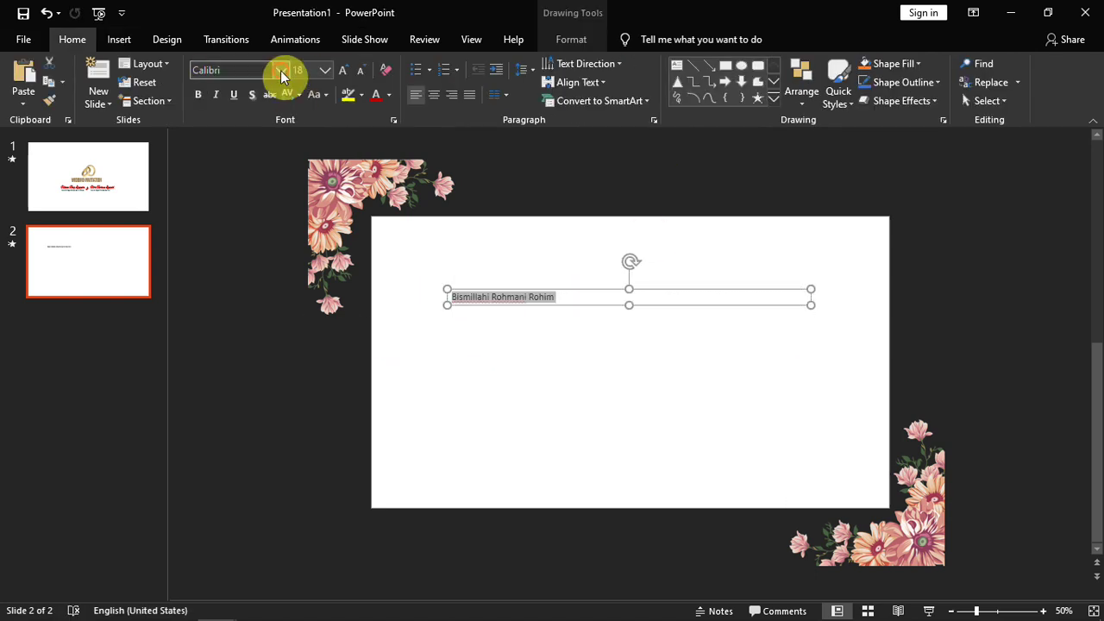
left_click(281, 70)
scroll(296, 345, "down", 5)
left_click(269, 130)
Step: Enlarge the heading to 40 pt, colour it dark red, and centre it on the slide
key("ctrl+shift+period")
key("ctrl+shift+period")
key("ctrl+shift+period")
left_click(388, 94)
left_click(377, 222)
left_click_drag(697, 325, 756, 362)
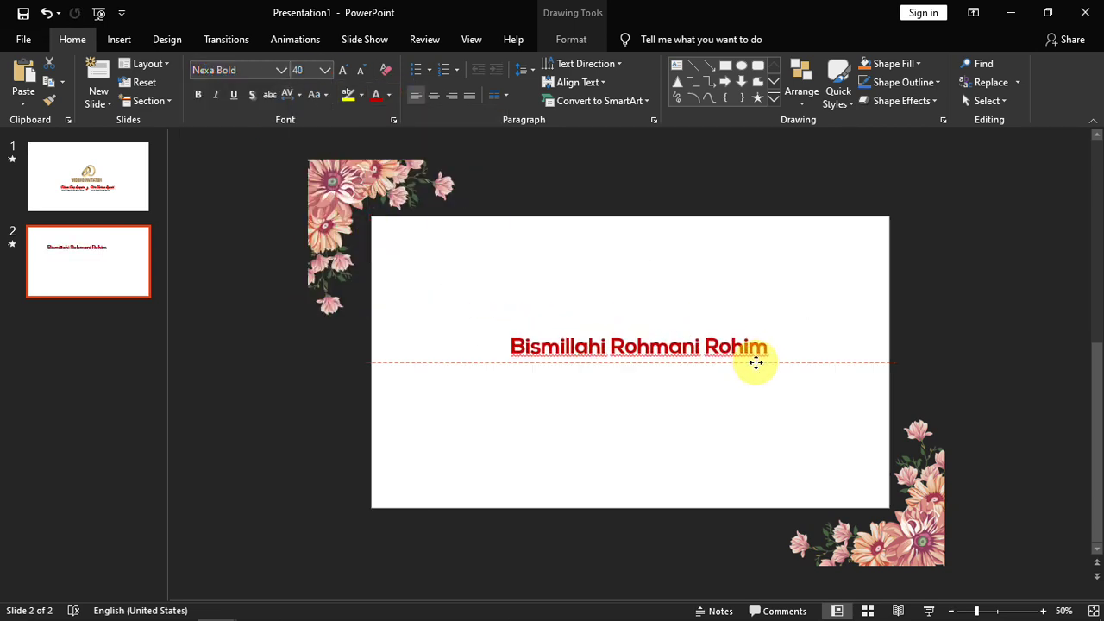
left_click(719, 393)
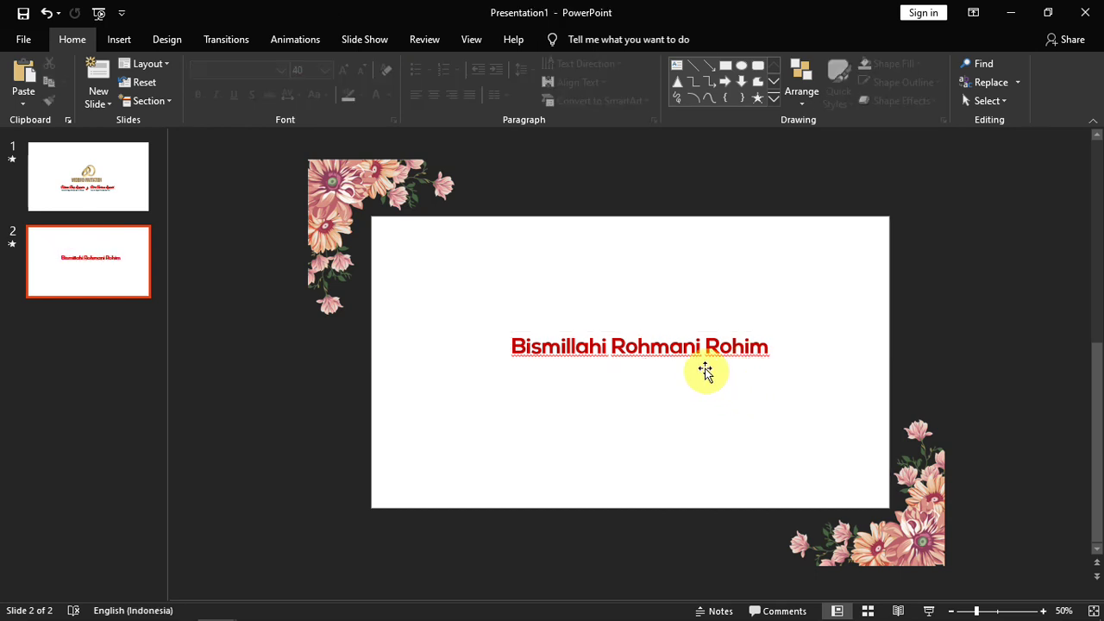
left_click(706, 371)
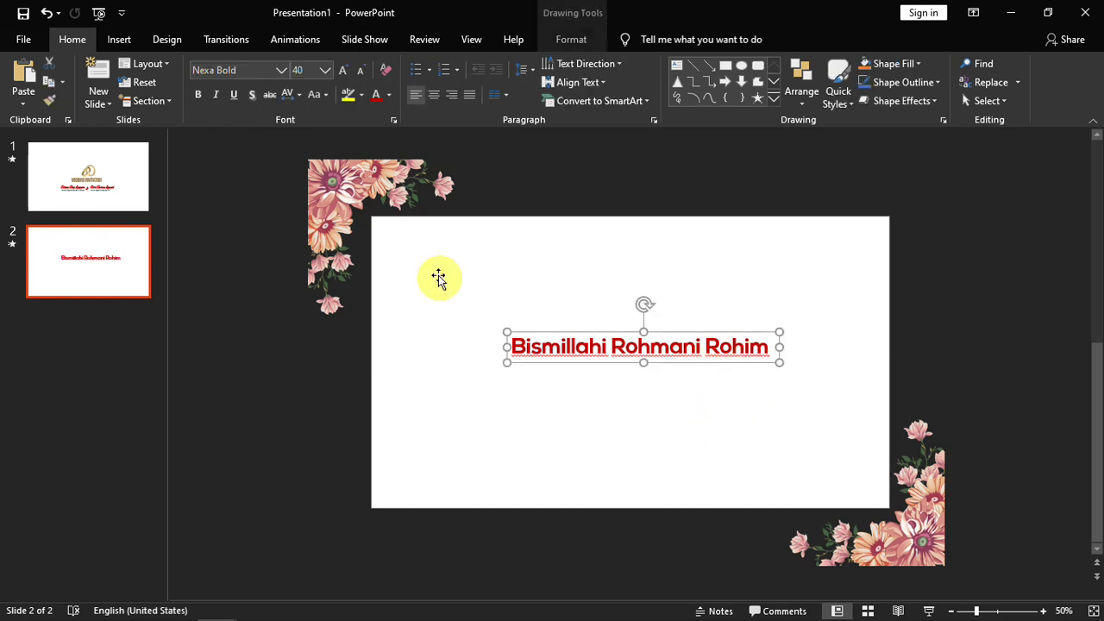
left_click(309, 41)
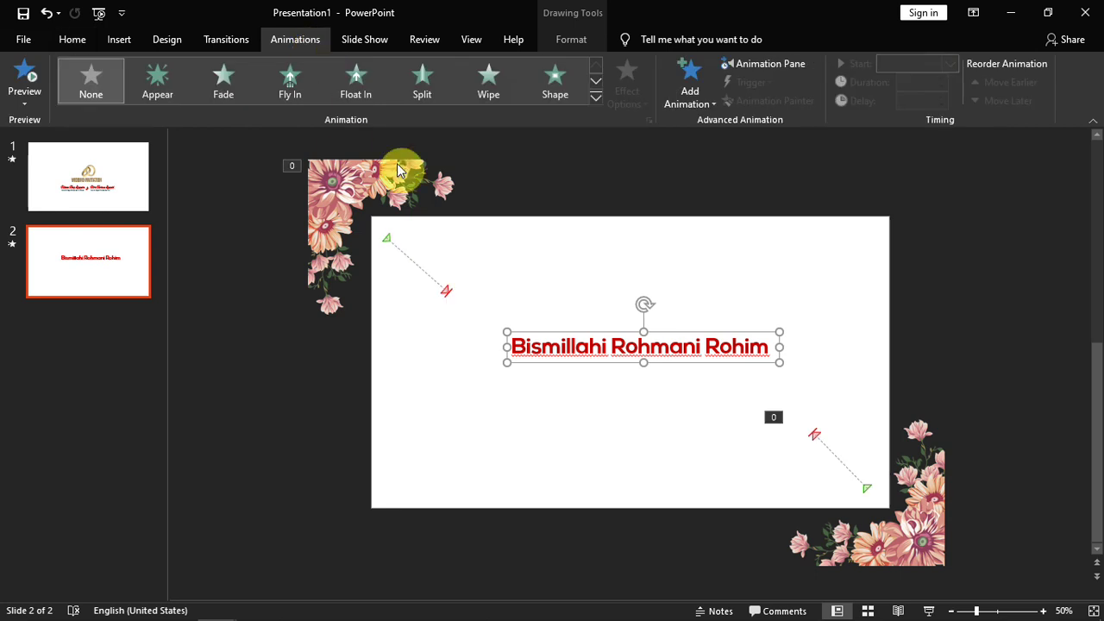
Step: Give the Bismillahi heading a Zoom entrance starting After Previous, and preview it
left_click(595, 101)
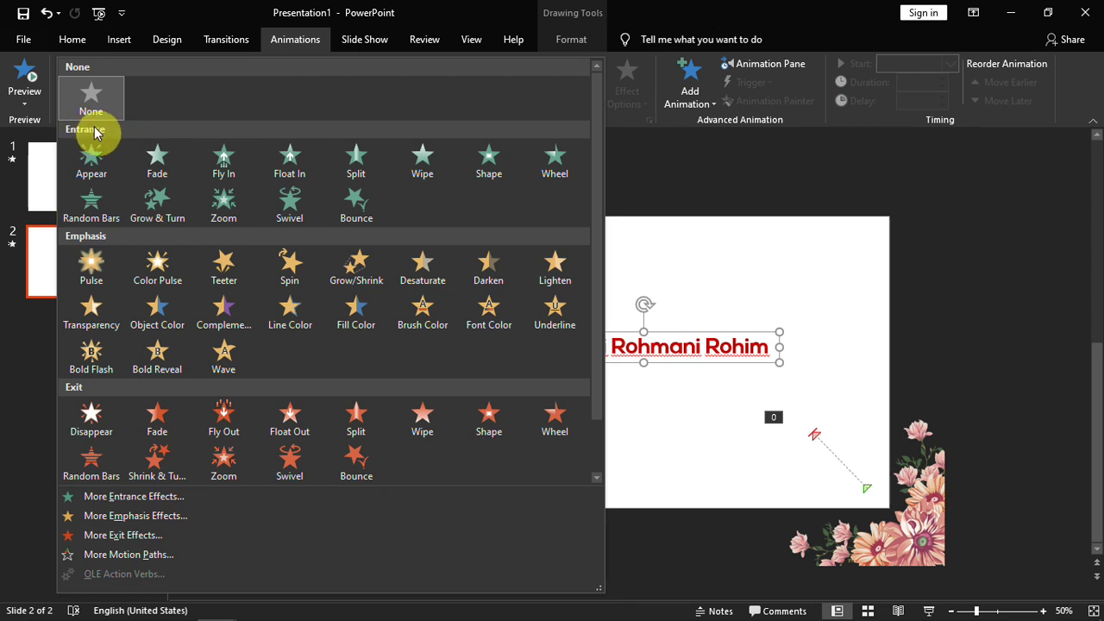
left_click(223, 205)
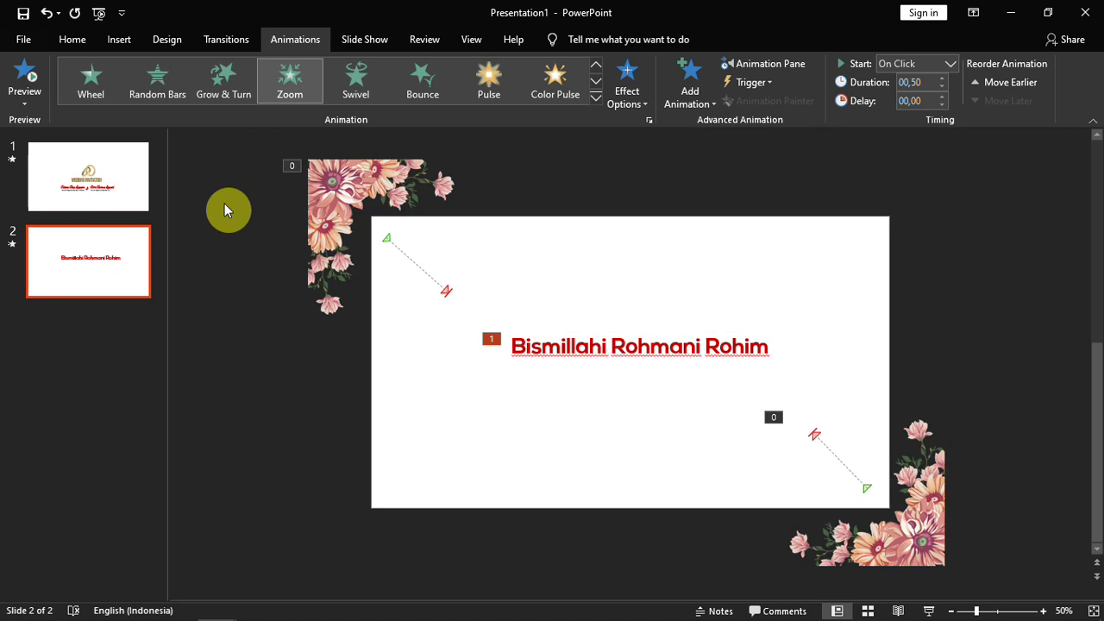
left_click(951, 64)
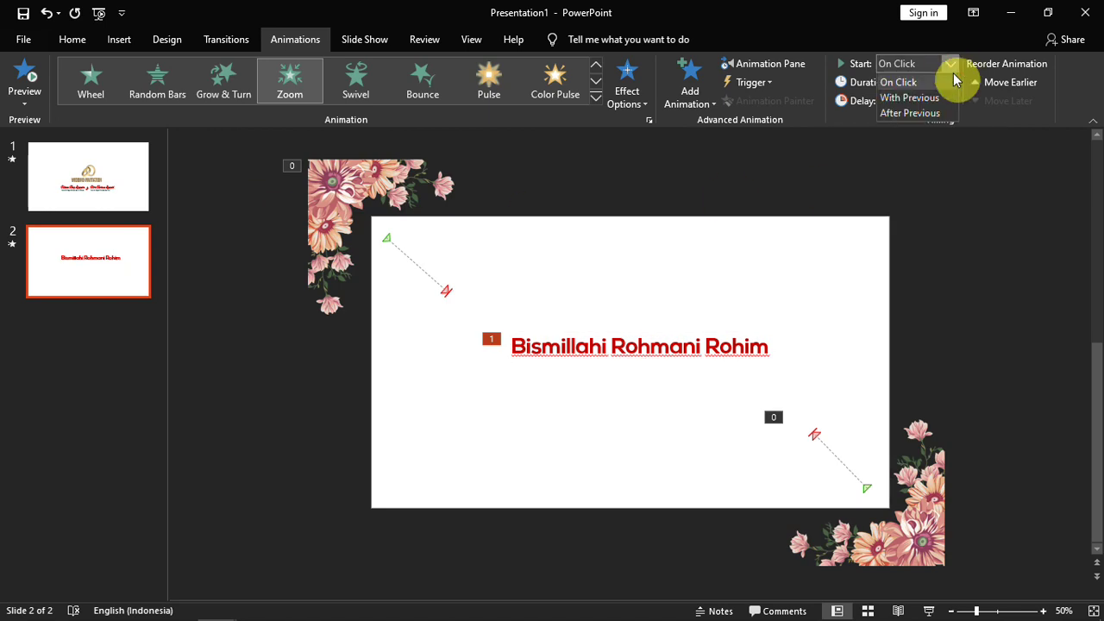
left_click(941, 114)
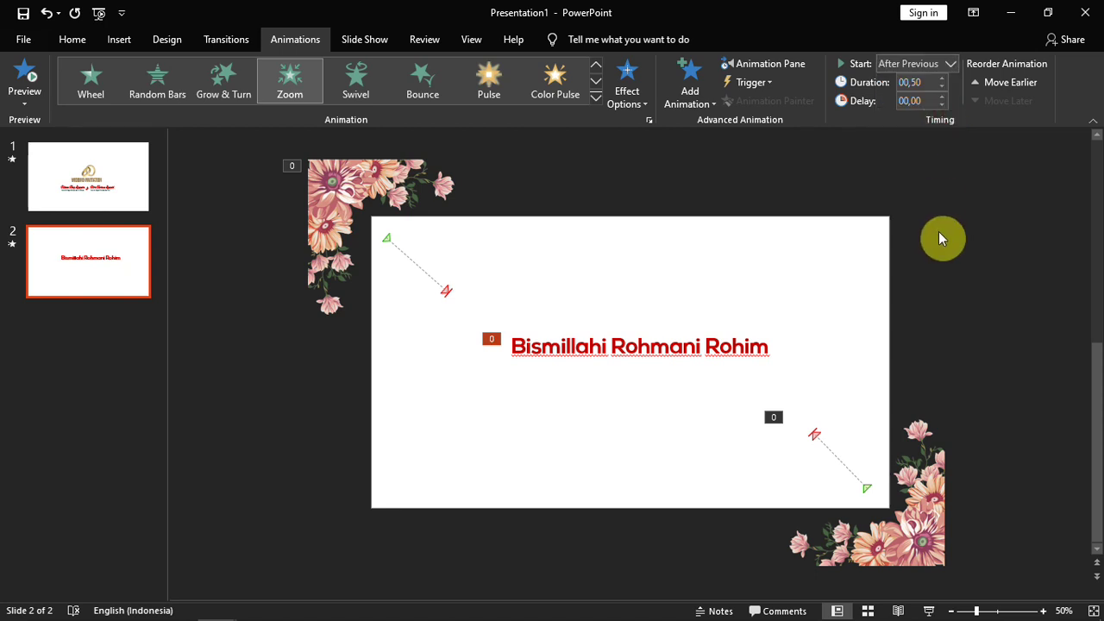
left_click(929, 612)
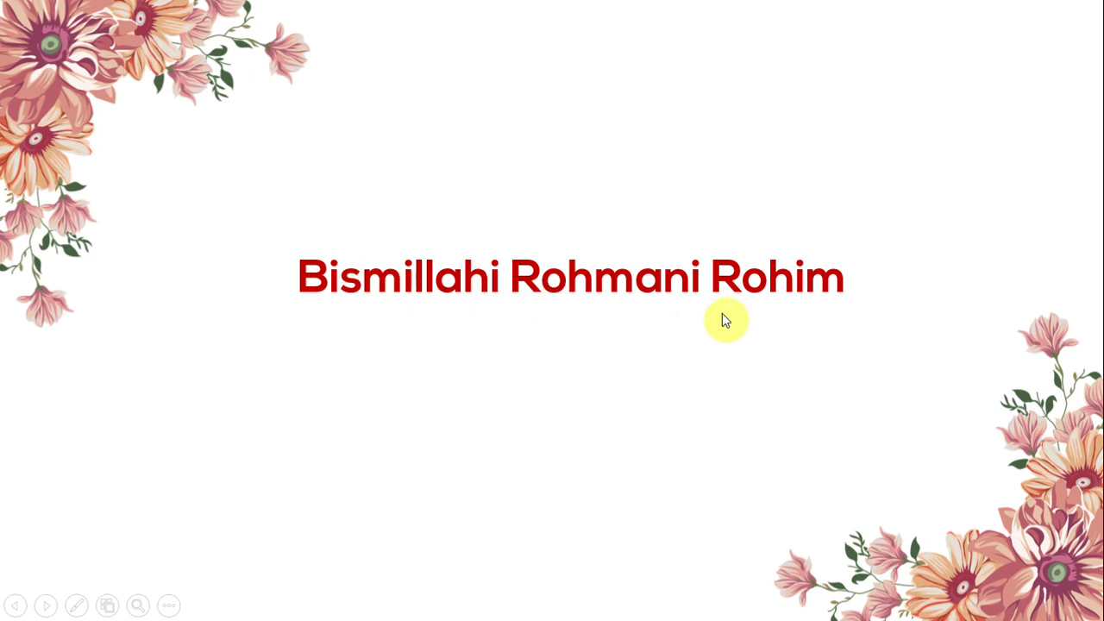
key("Escape")
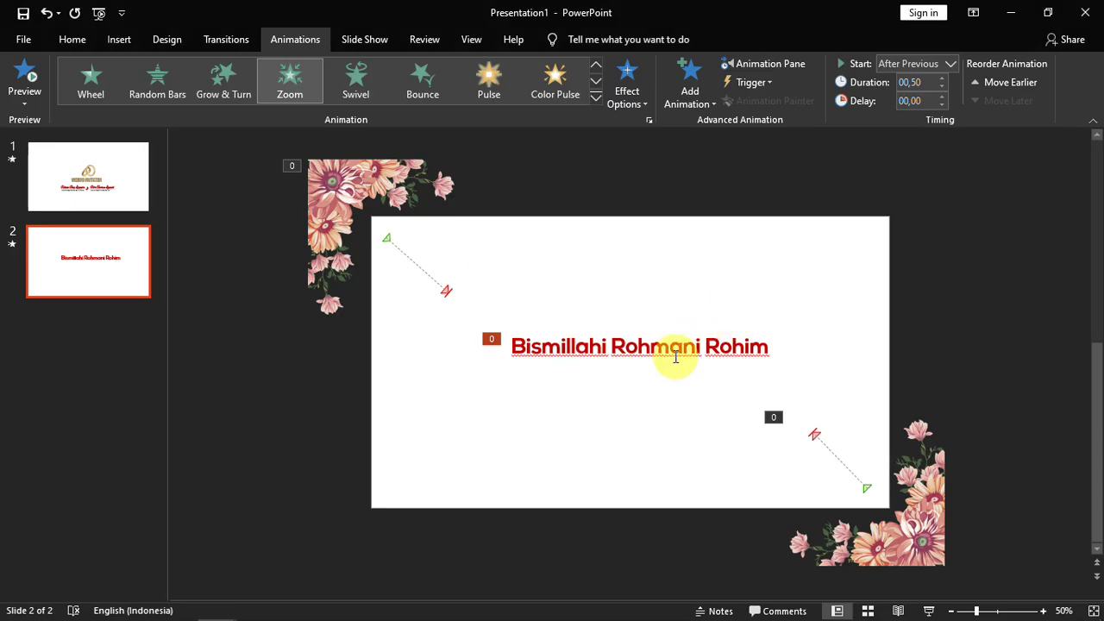
Step: Add a Zoom exit to the heading, starting After Previous
left_click(673, 367)
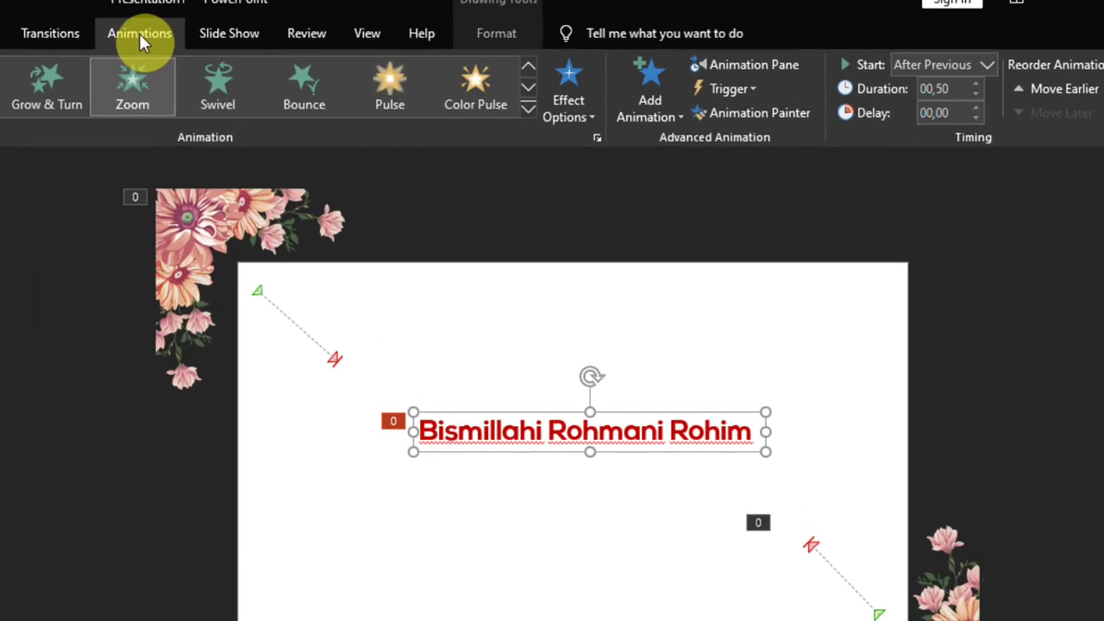
left_click(658, 113)
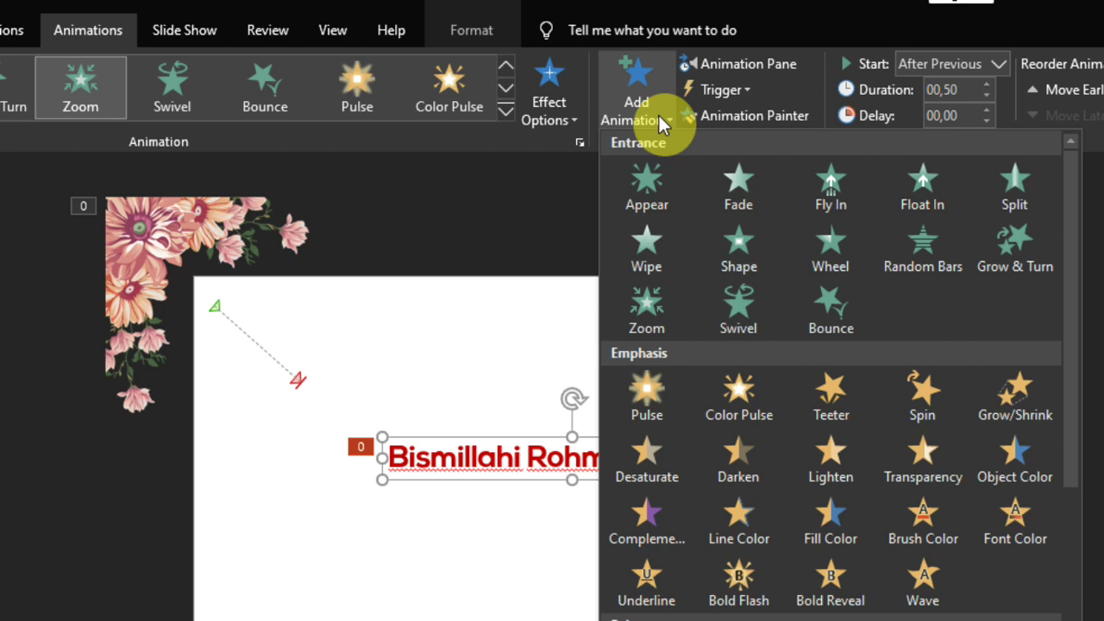
scroll(702, 509, "down", 3)
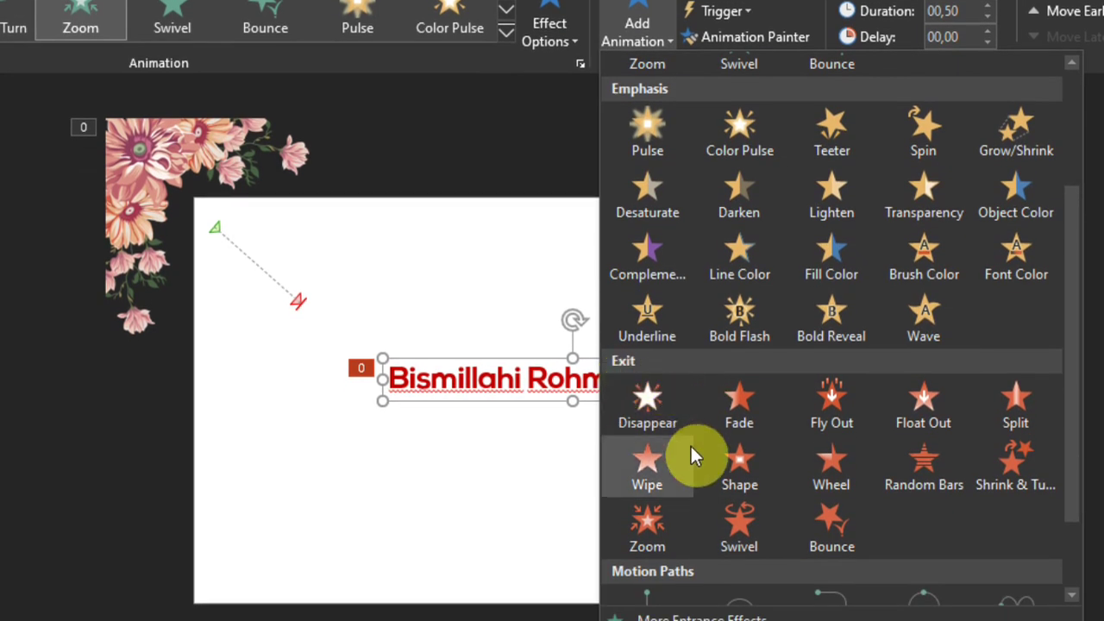
left_click(665, 517)
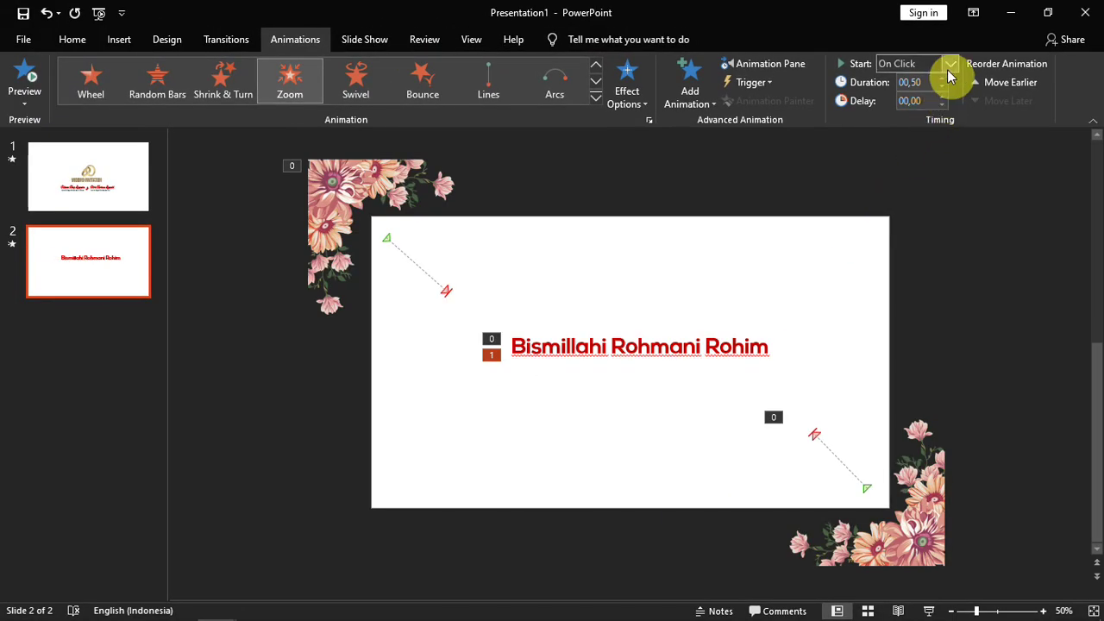
left_click(950, 69)
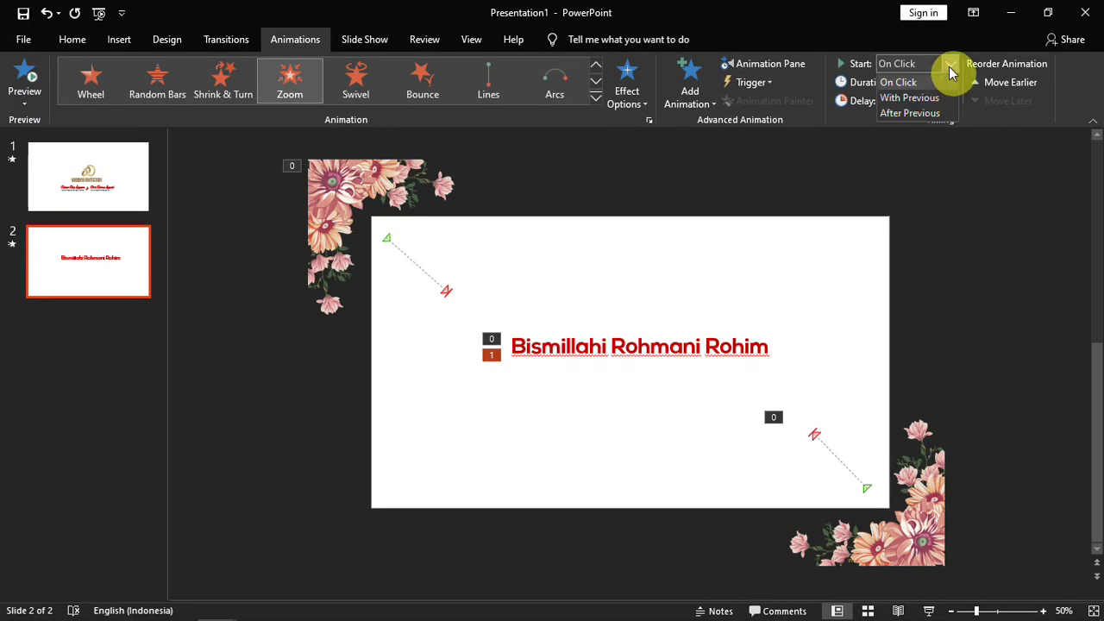
left_click(927, 115)
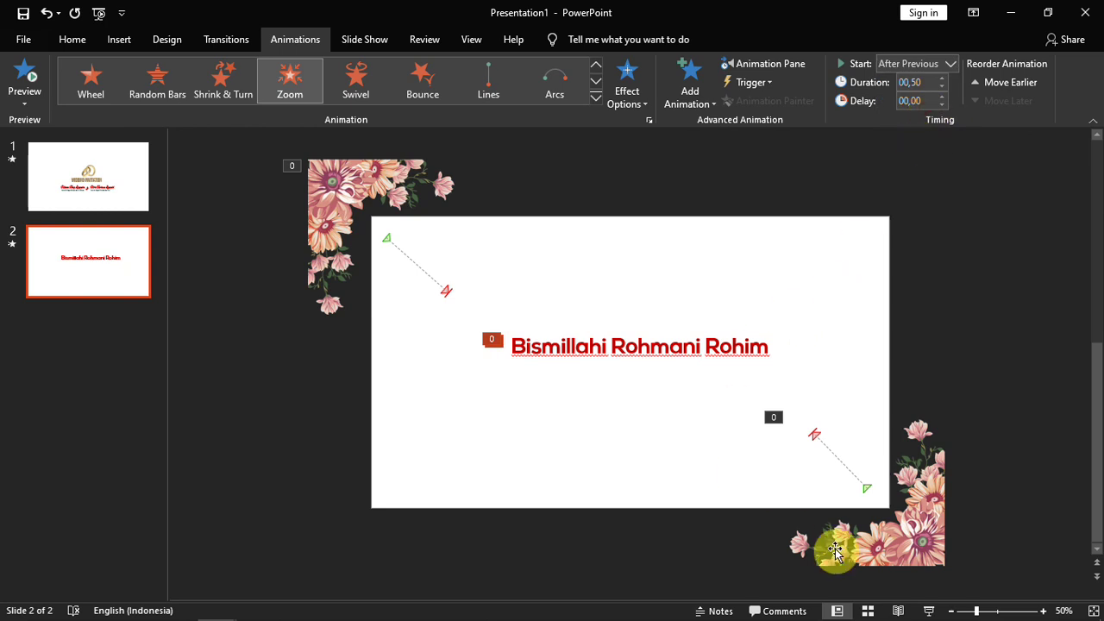
Step: Preview the slide show, then reselect the heading and show the Animation Pane
left_click(929, 611)
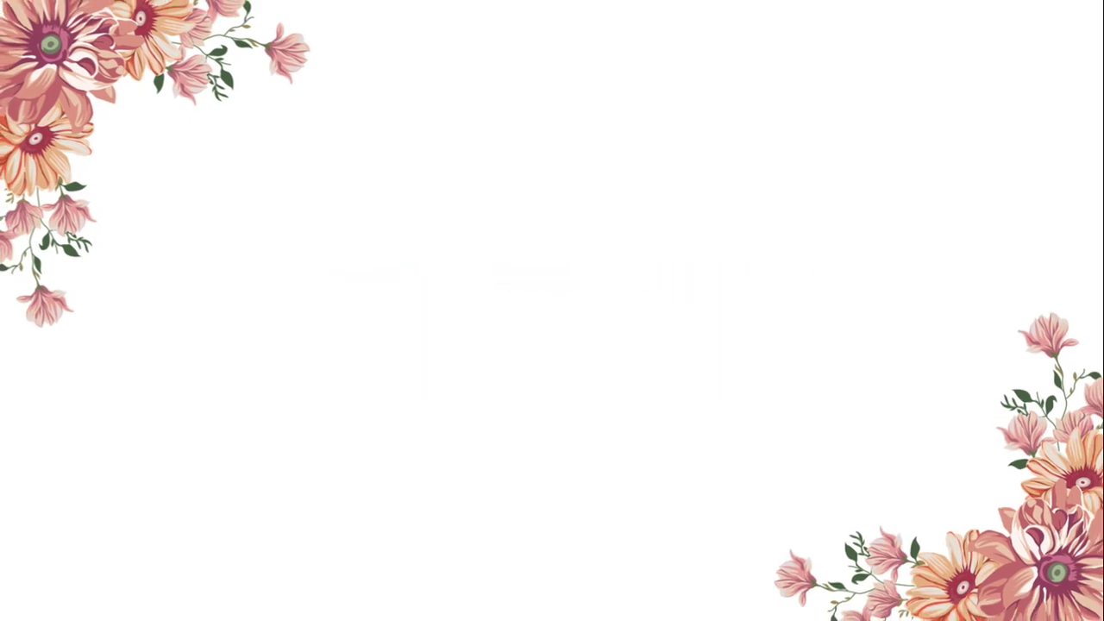
key("Escape")
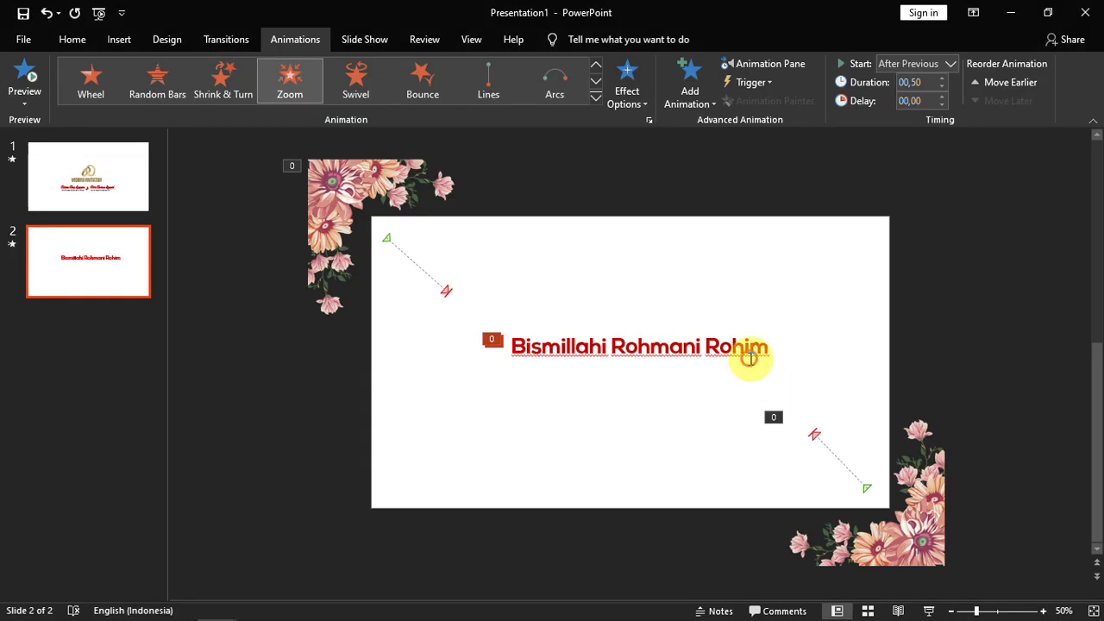
left_click(749, 350)
left_click(665, 370)
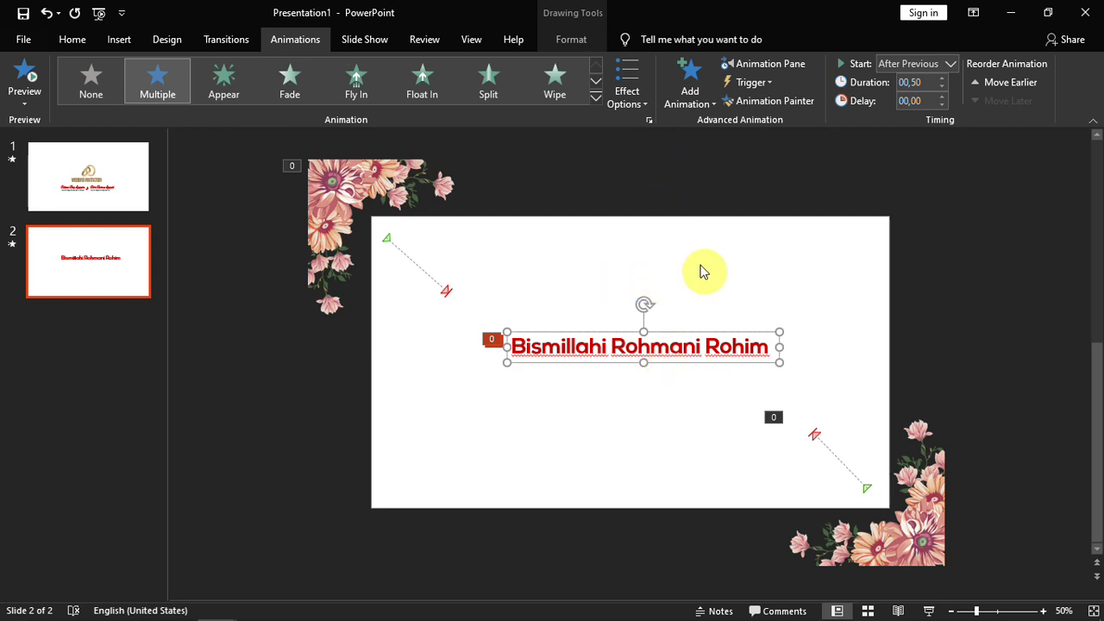
left_click(780, 64)
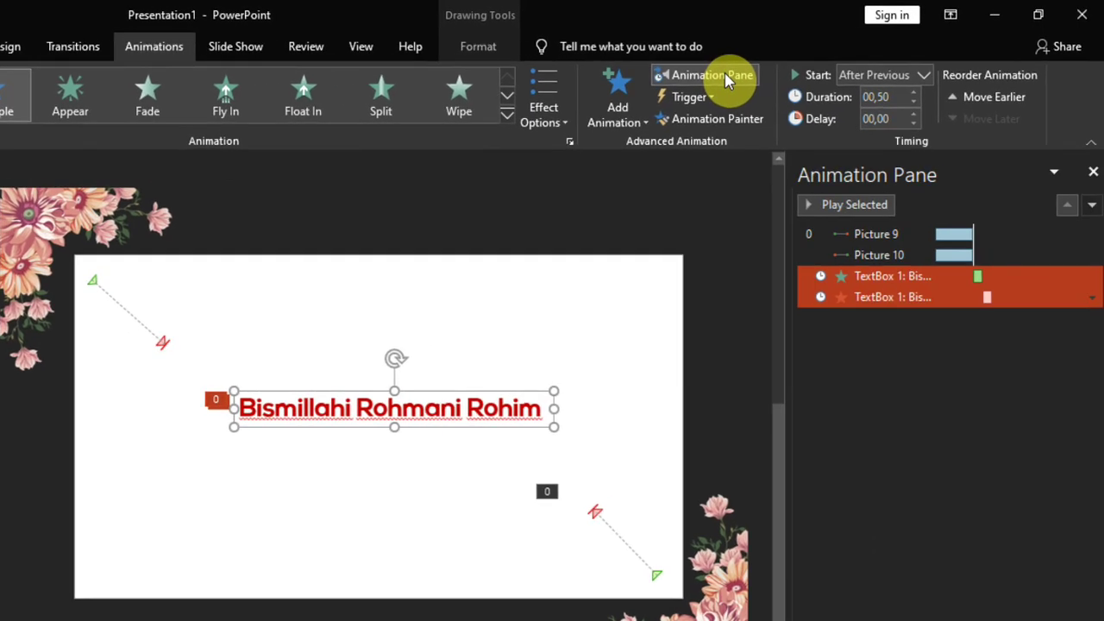
mouse_move(866, 316)
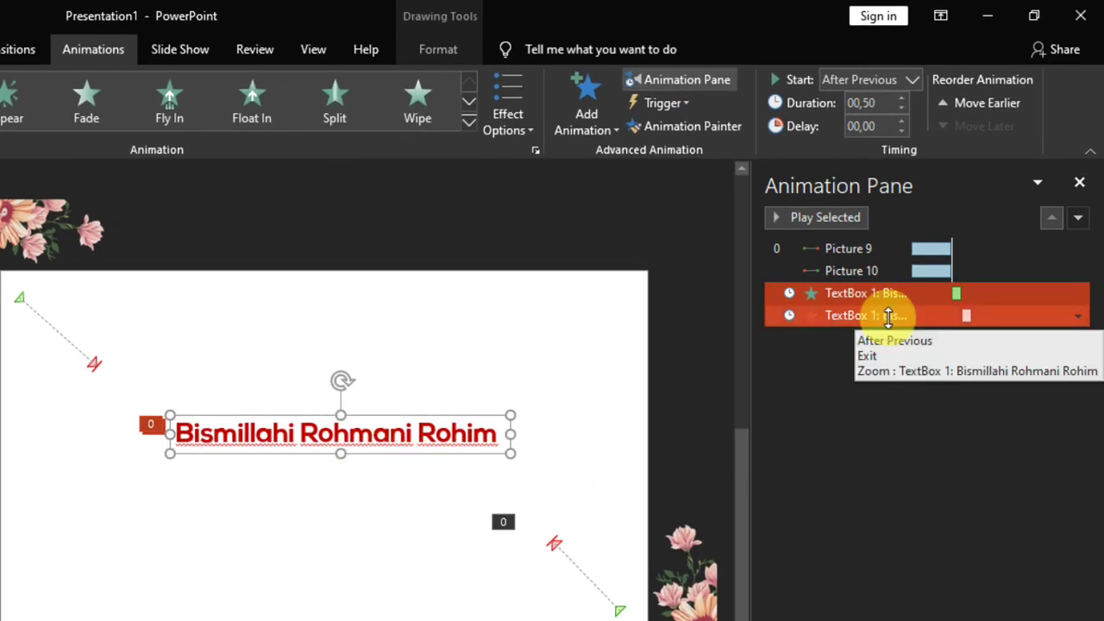
Step: Set a 2-second delay on the heading's Zoom exit in its timing settings
left_click(889, 316)
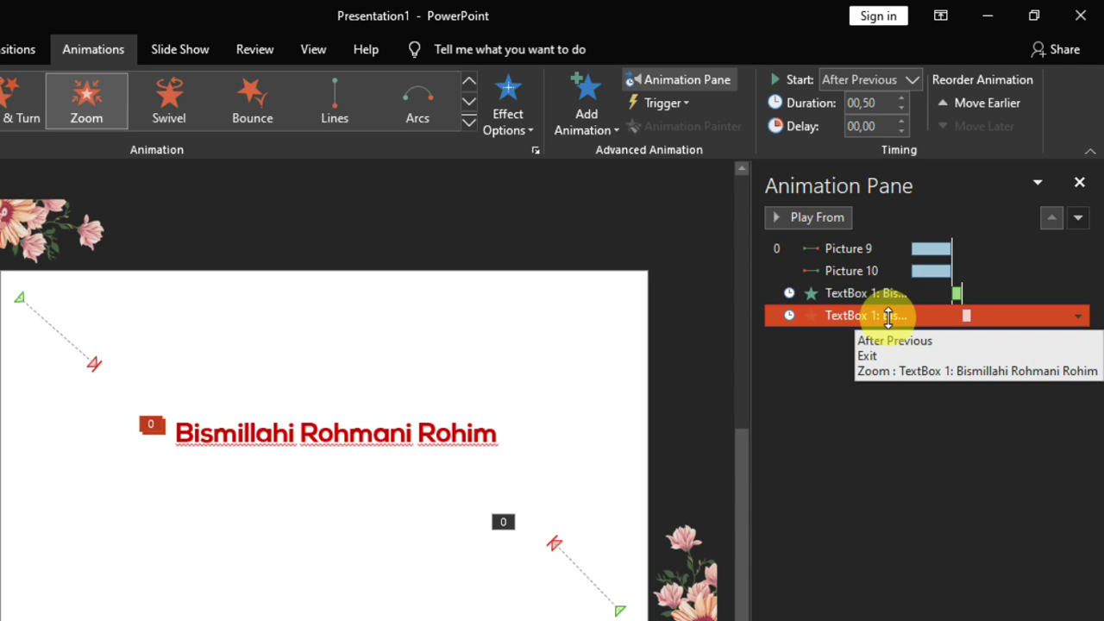
left_click(1079, 317)
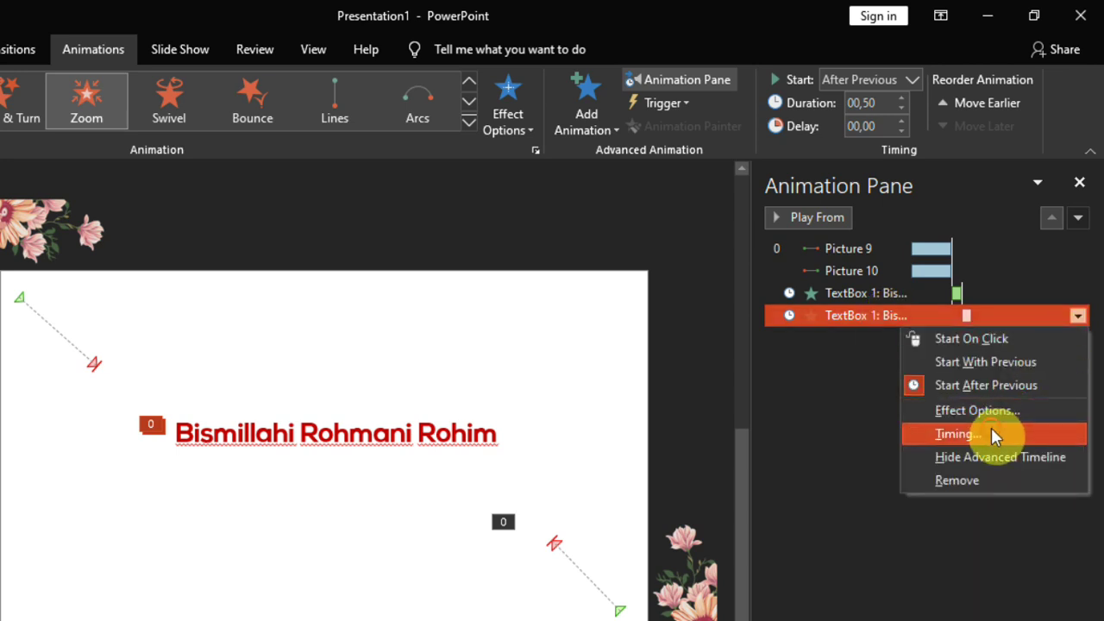
left_click(991, 431)
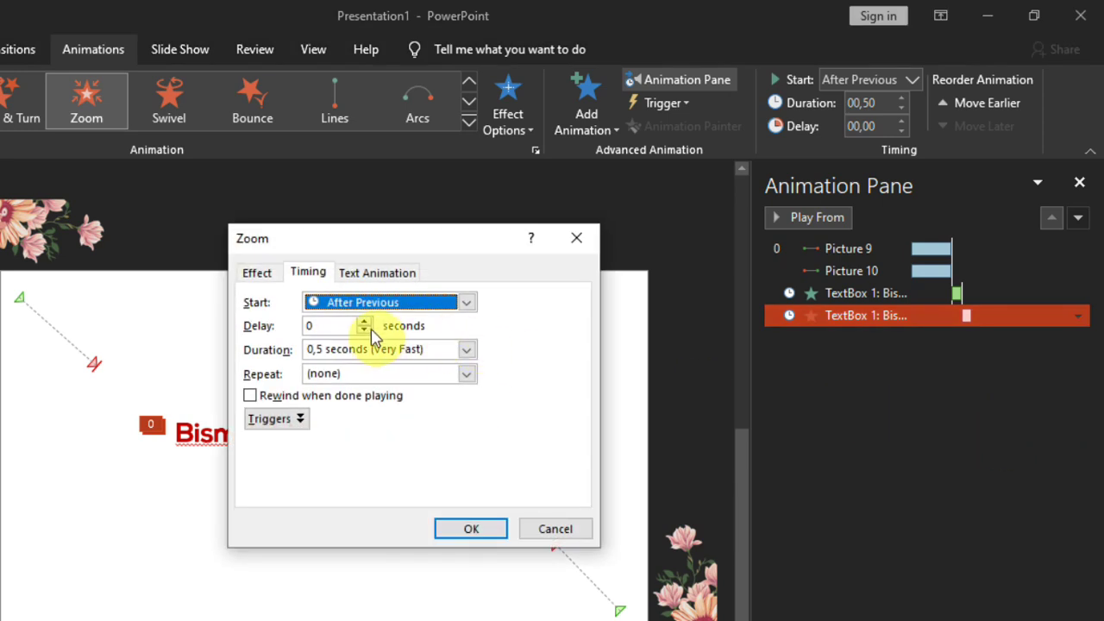
left_click(364, 321)
left_click(364, 321)
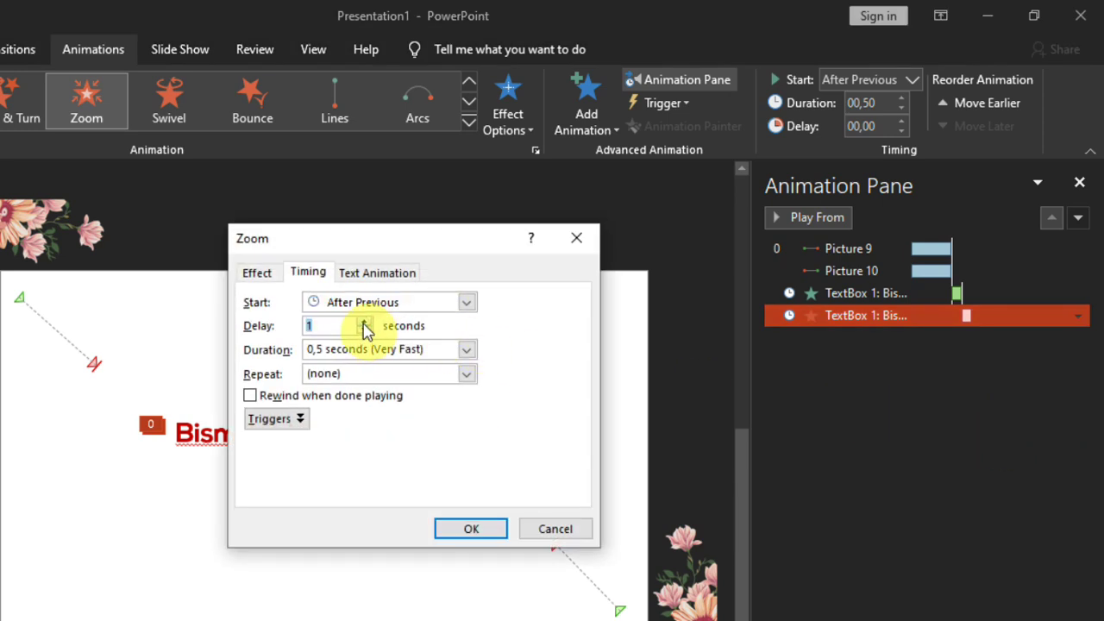
left_click(364, 323)
left_click(364, 323)
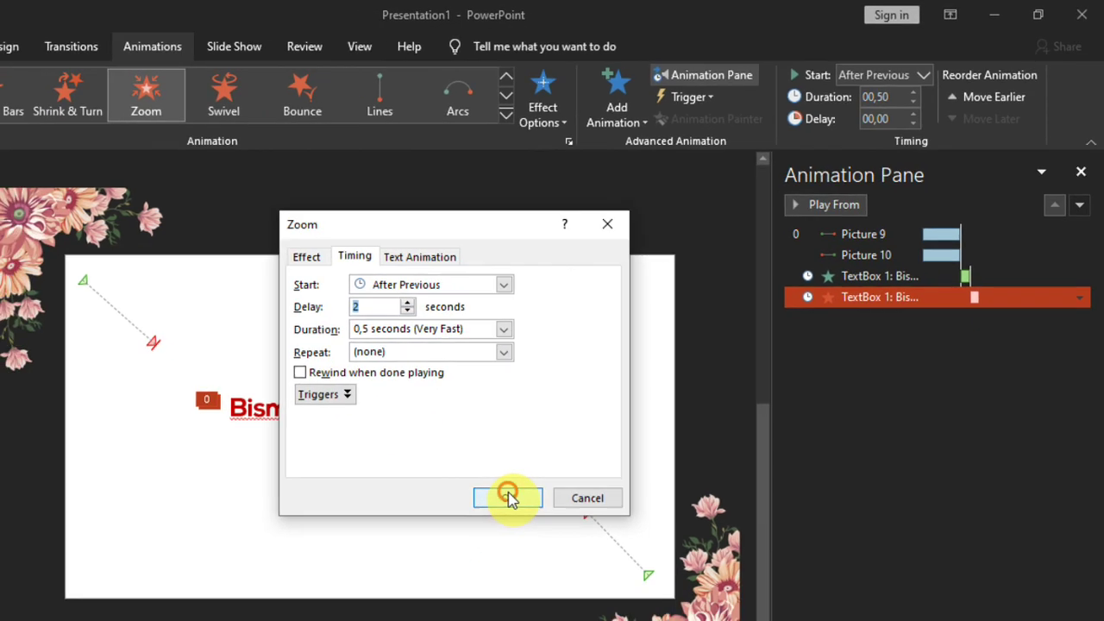
left_click(471, 529)
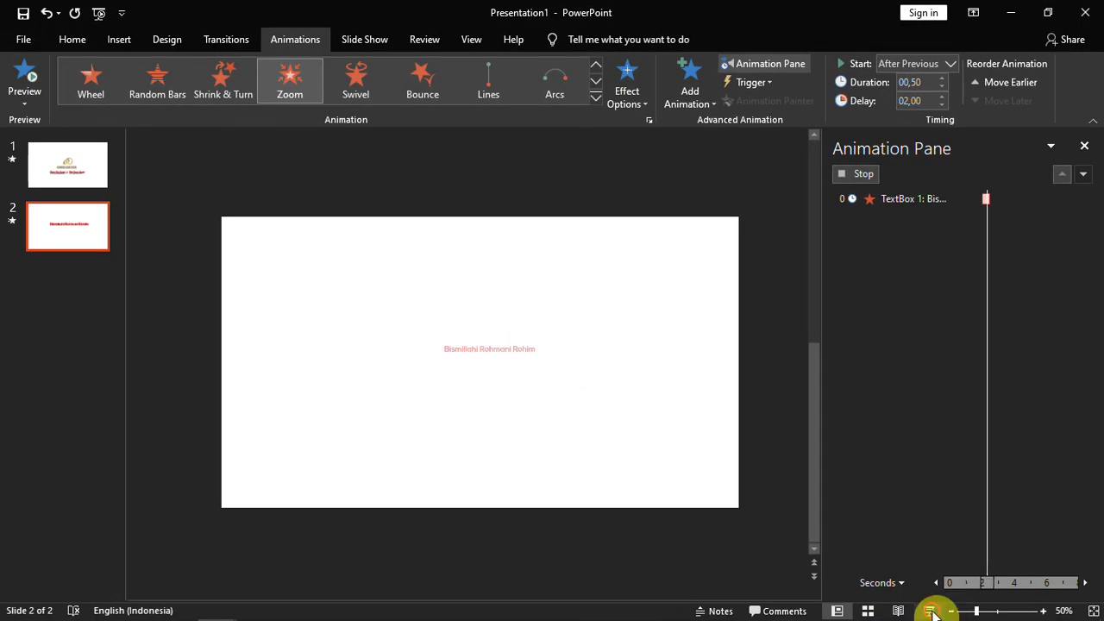
Step: Preview the delayed exit in the slide show
left_click(932, 611)
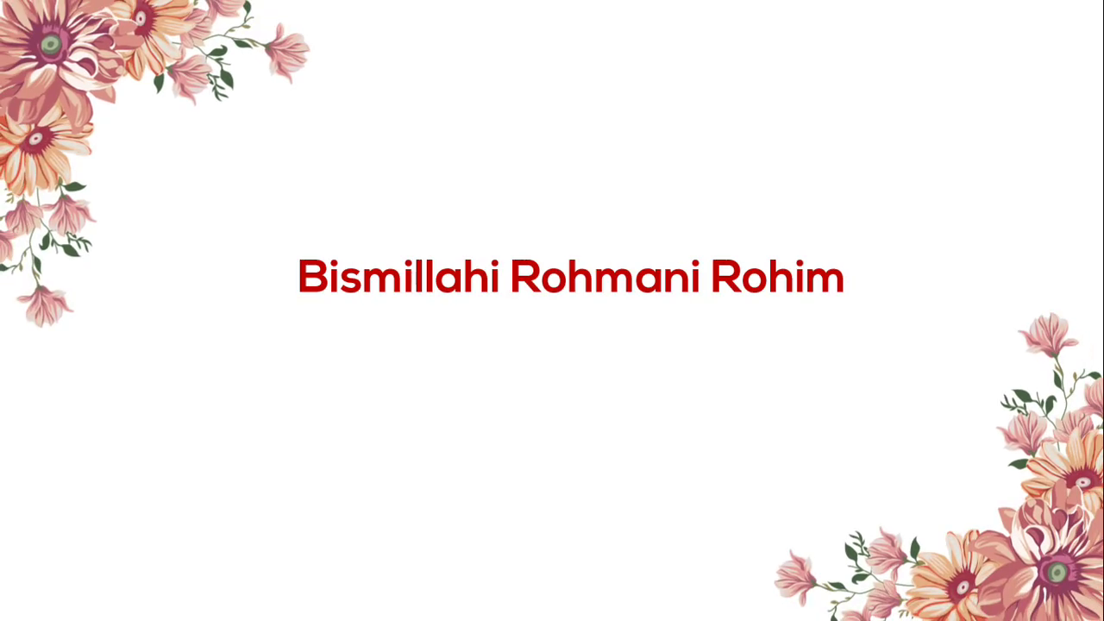
key("Escape")
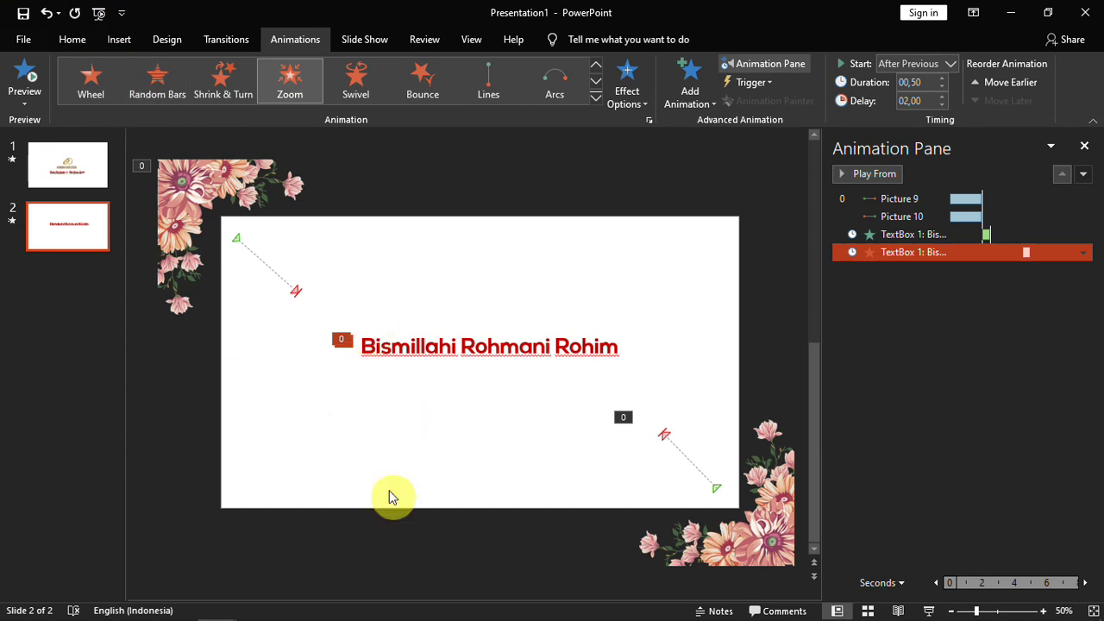
left_click(119, 39)
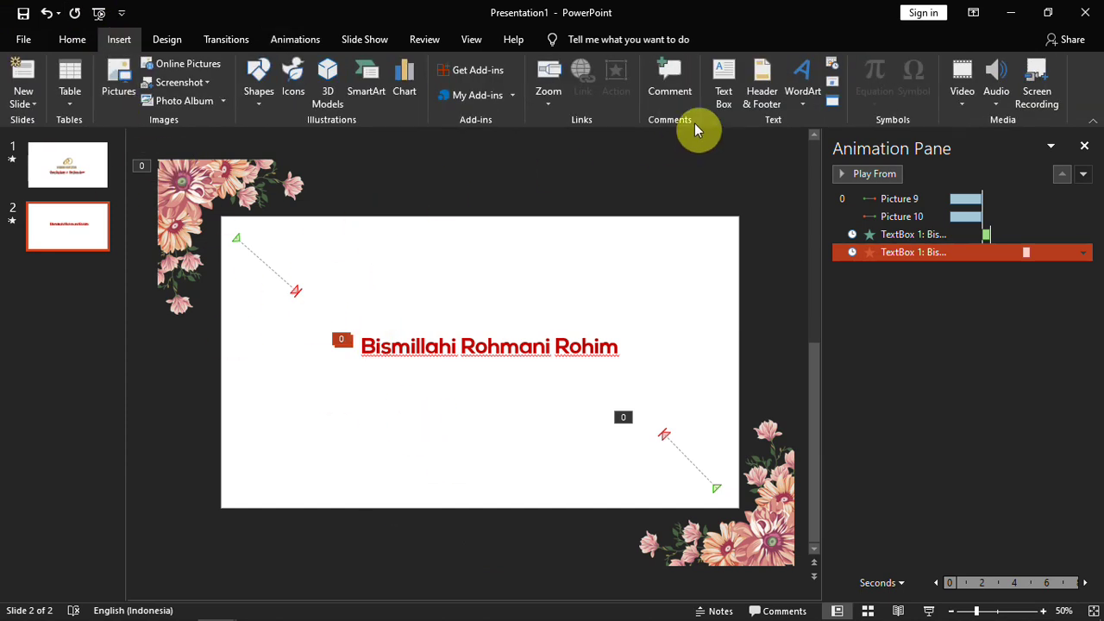
Step: Draw a text box, paste the Assalamu Alaikum greeting at 32 pt, and widen the box
left_click_drag(320, 389, 575, 492)
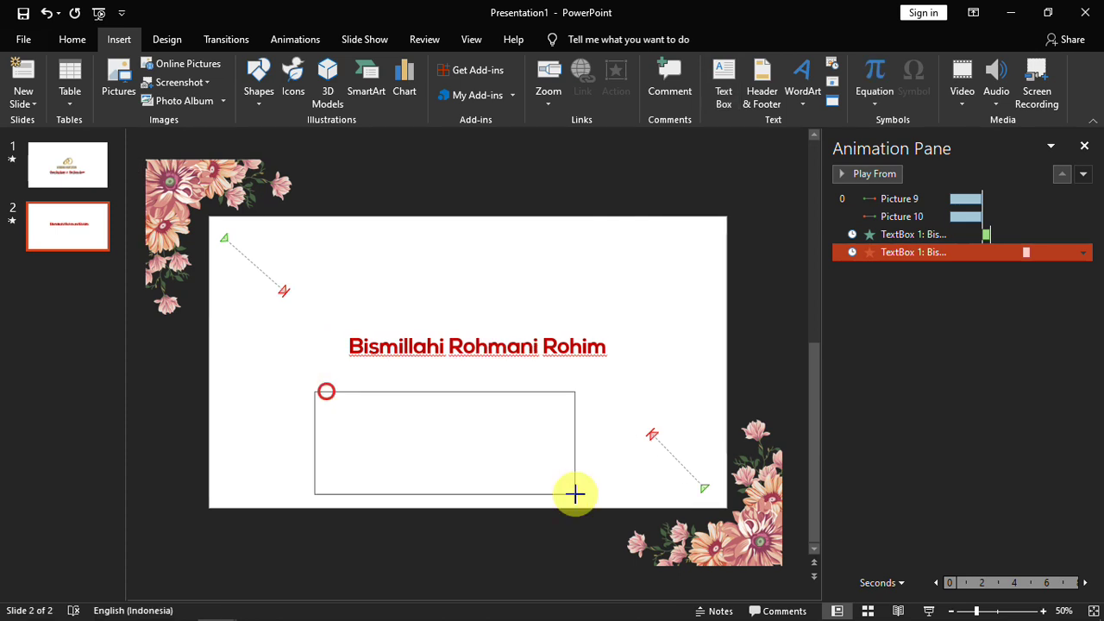
key("ctrl+v")
left_click(325, 70)
left_click(303, 276)
left_click_drag(623, 431, 444, 475)
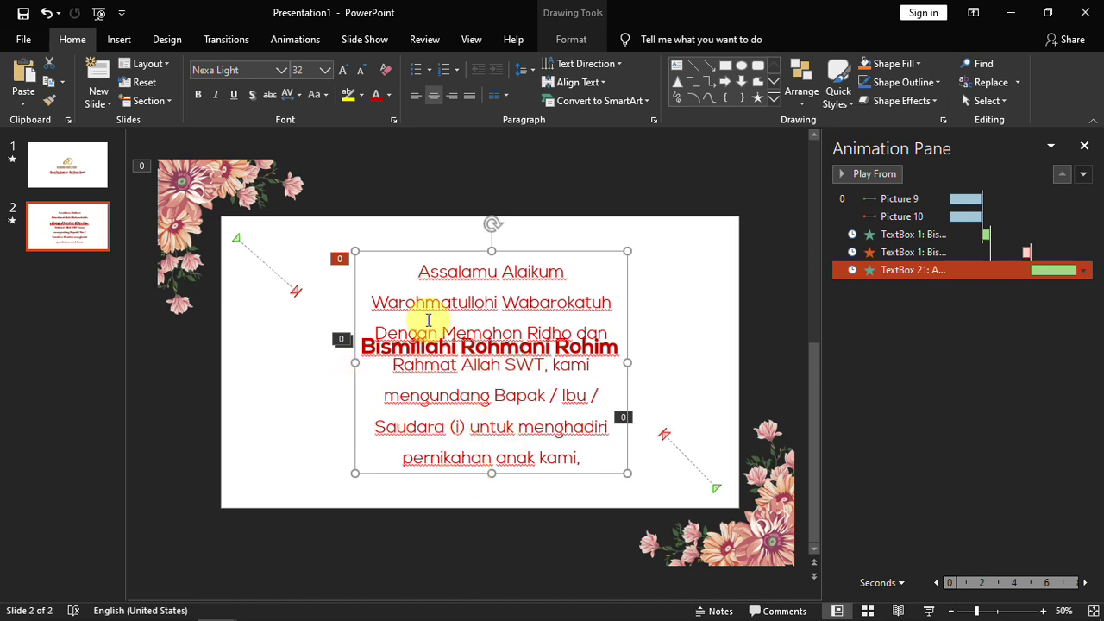
left_click(314, 31)
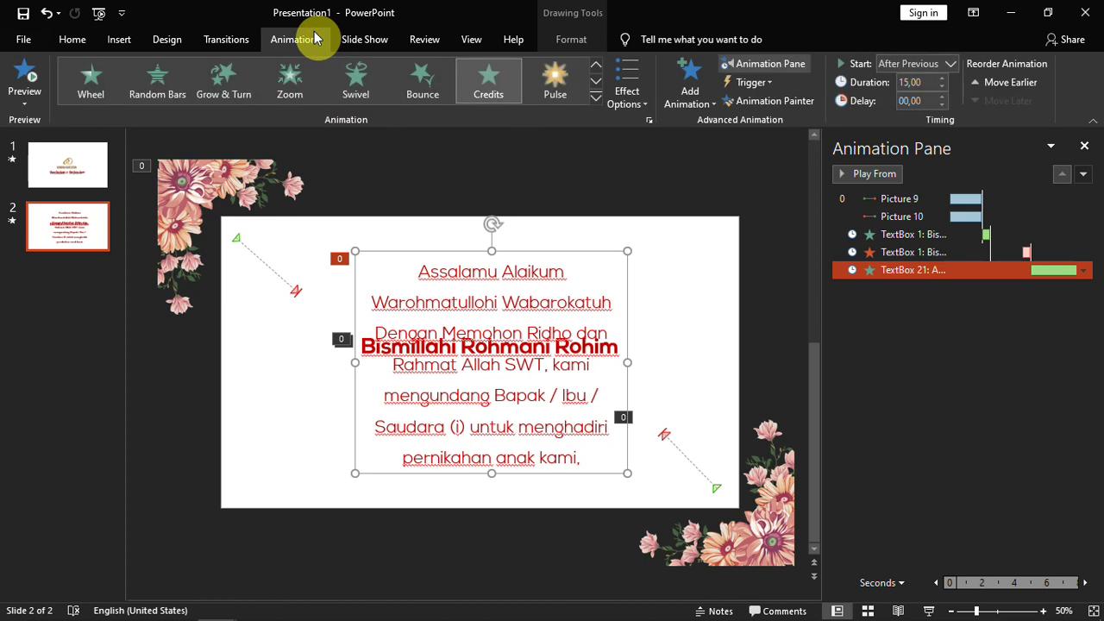
Step: Give the greeting a Credits entrance starting After Previous, then preview the show
left_click(596, 98)
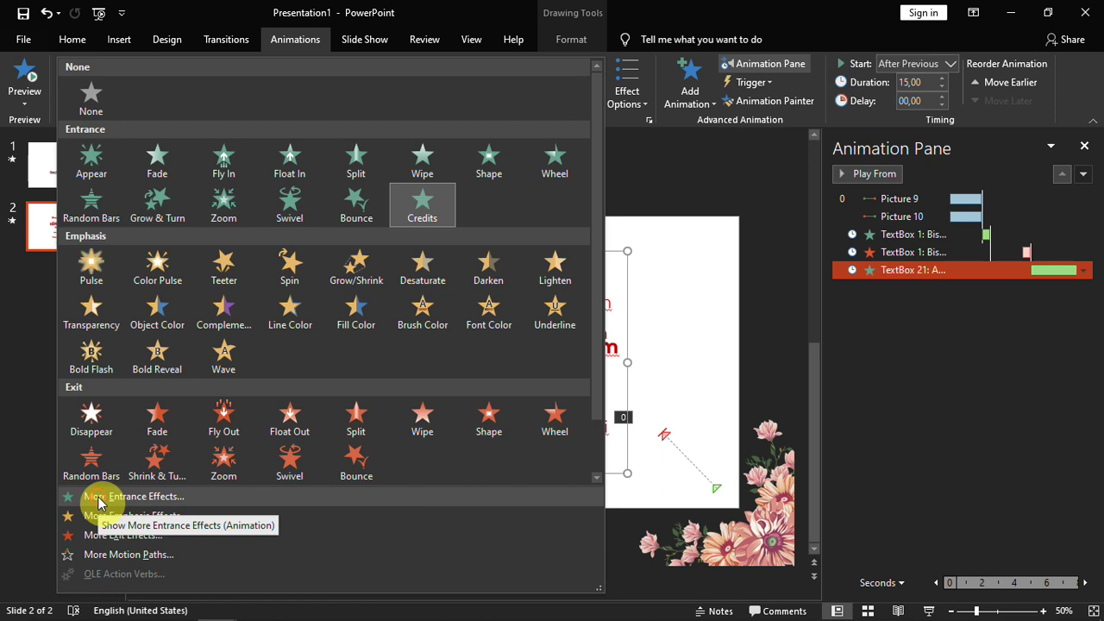
left_click(98, 501)
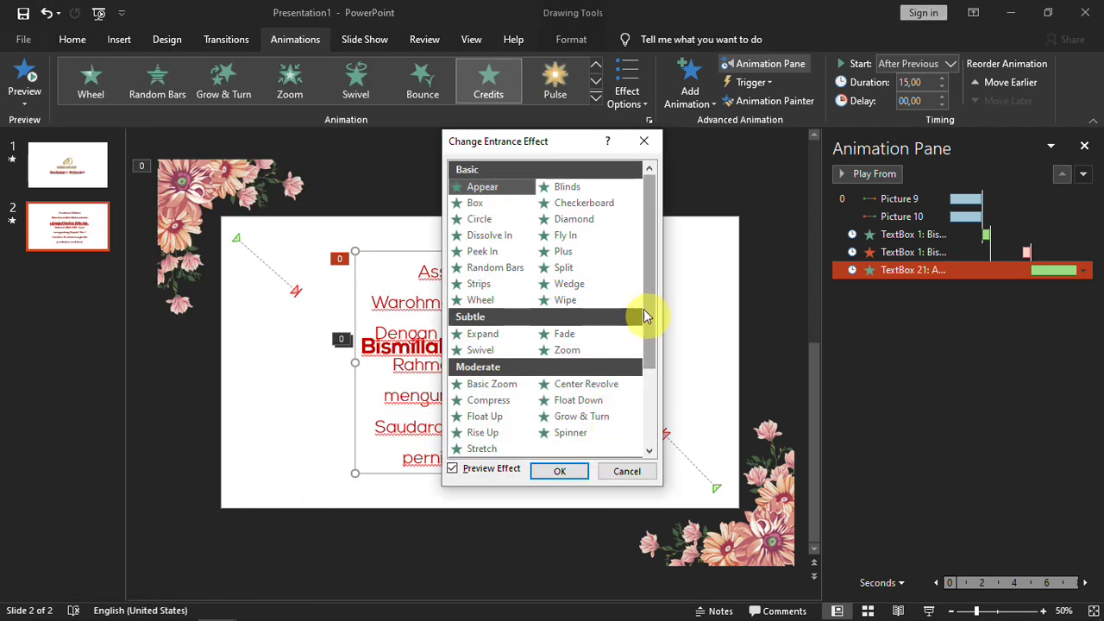
left_click_drag(647, 317, 651, 390)
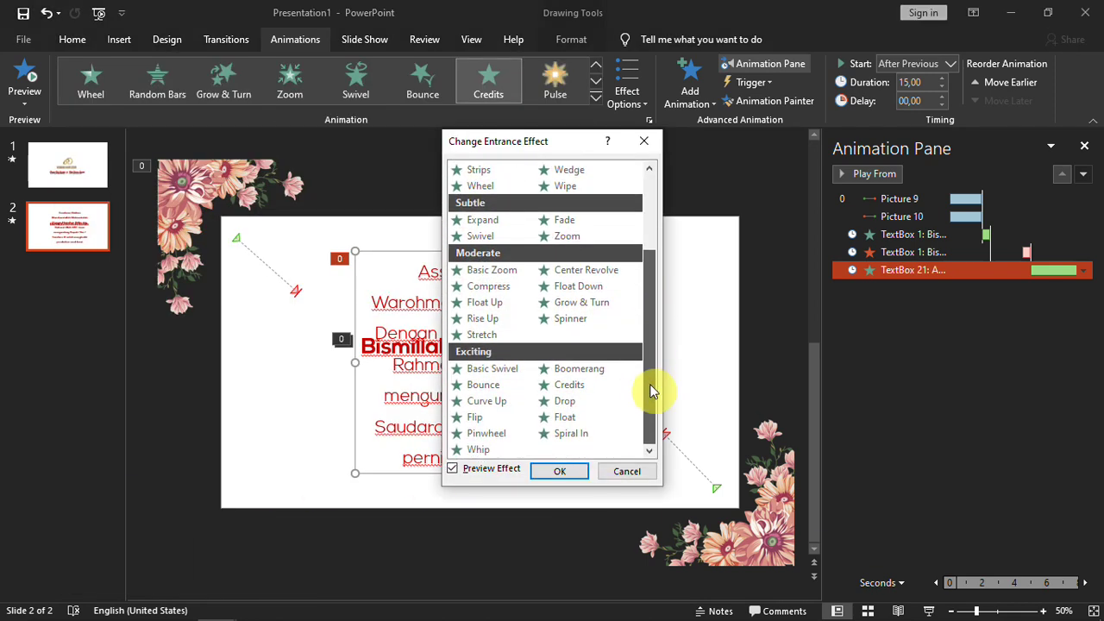
left_click(574, 385)
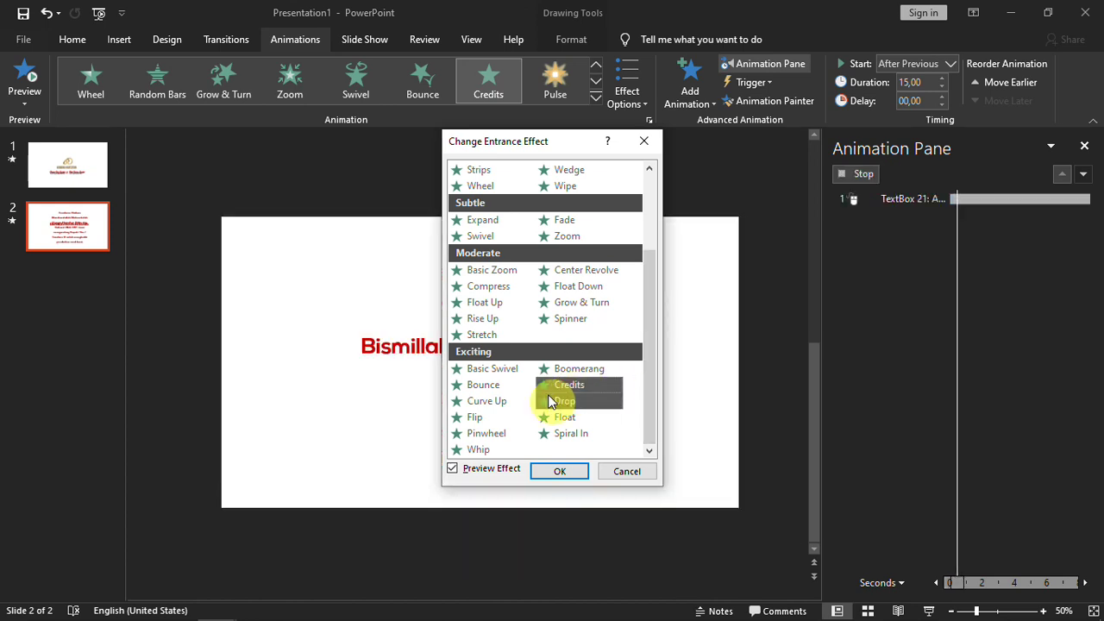
left_click(541, 465)
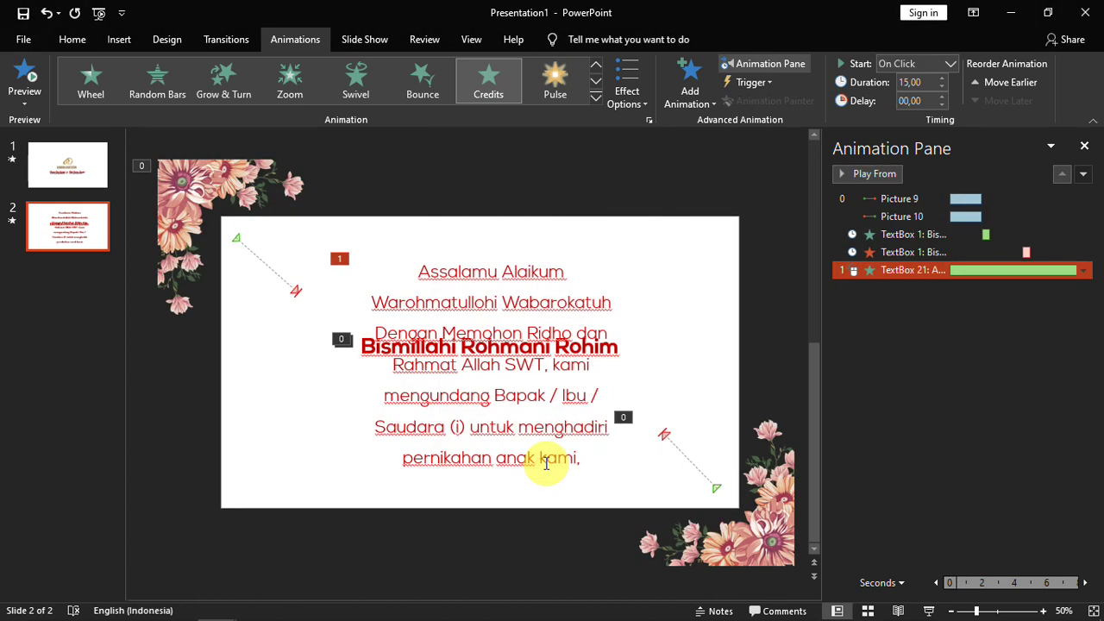
left_click(953, 64)
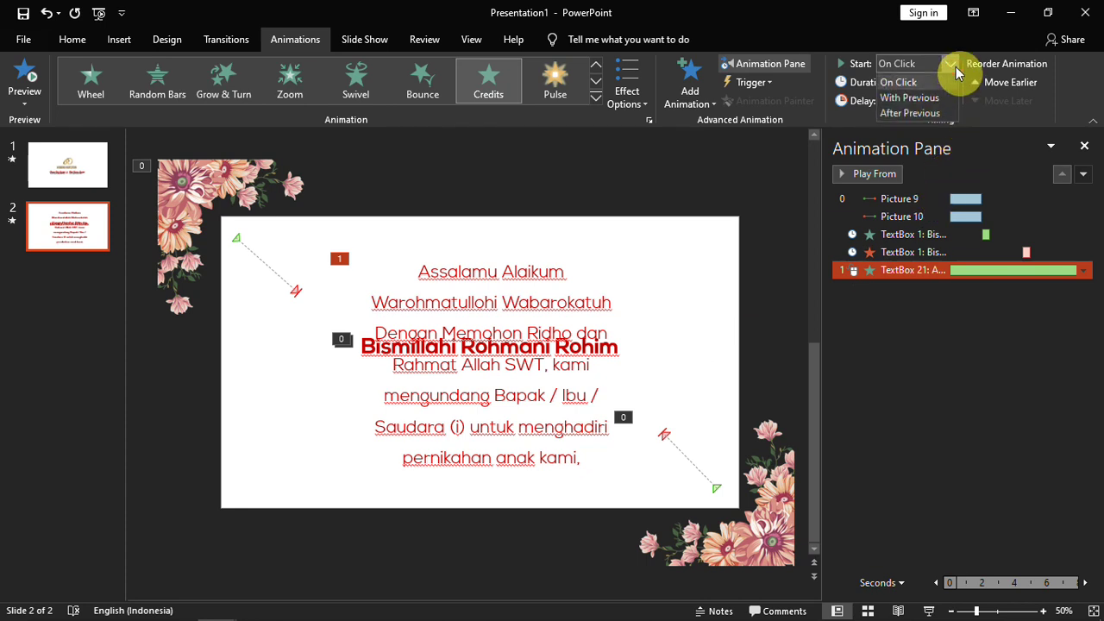
left_click(932, 114)
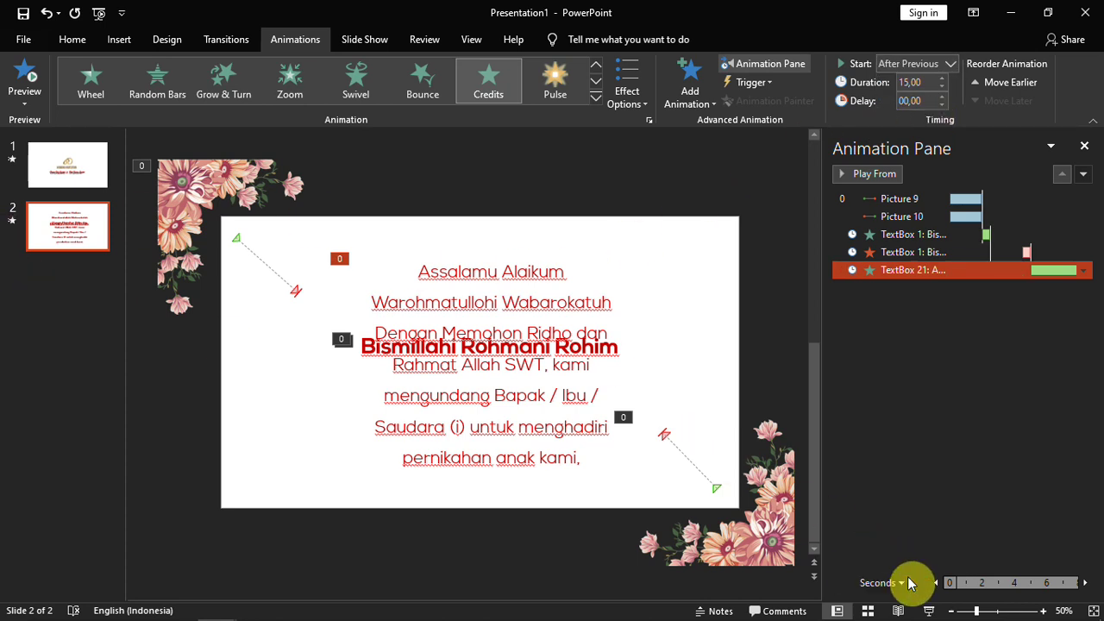
left_click(928, 611)
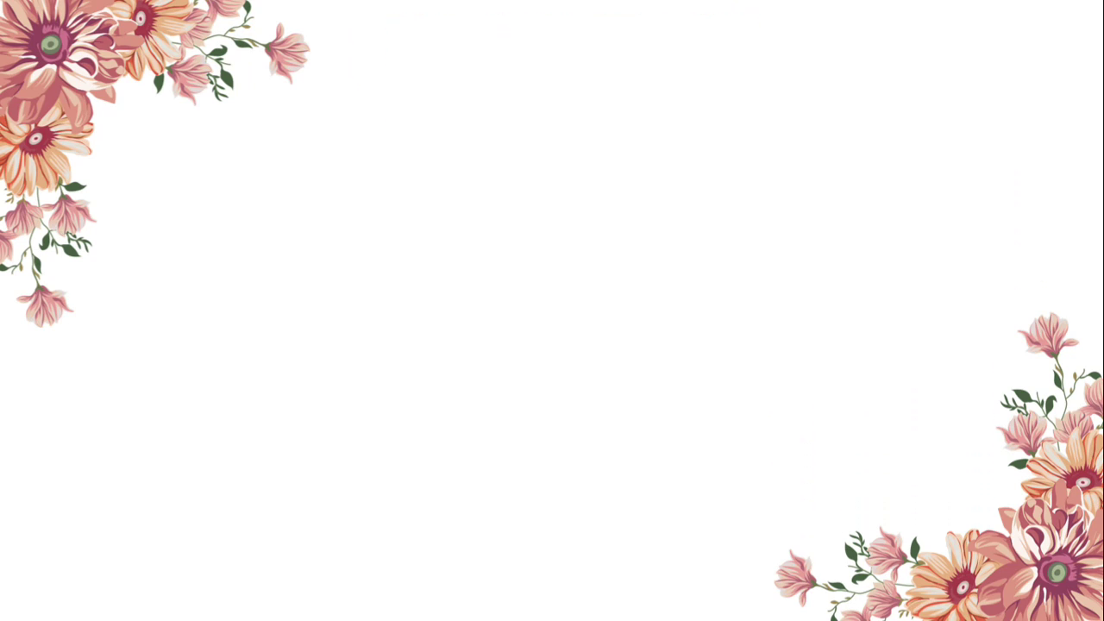
Step: Leave the slide show and duplicate slide 2 as a new slide 3
key("Escape")
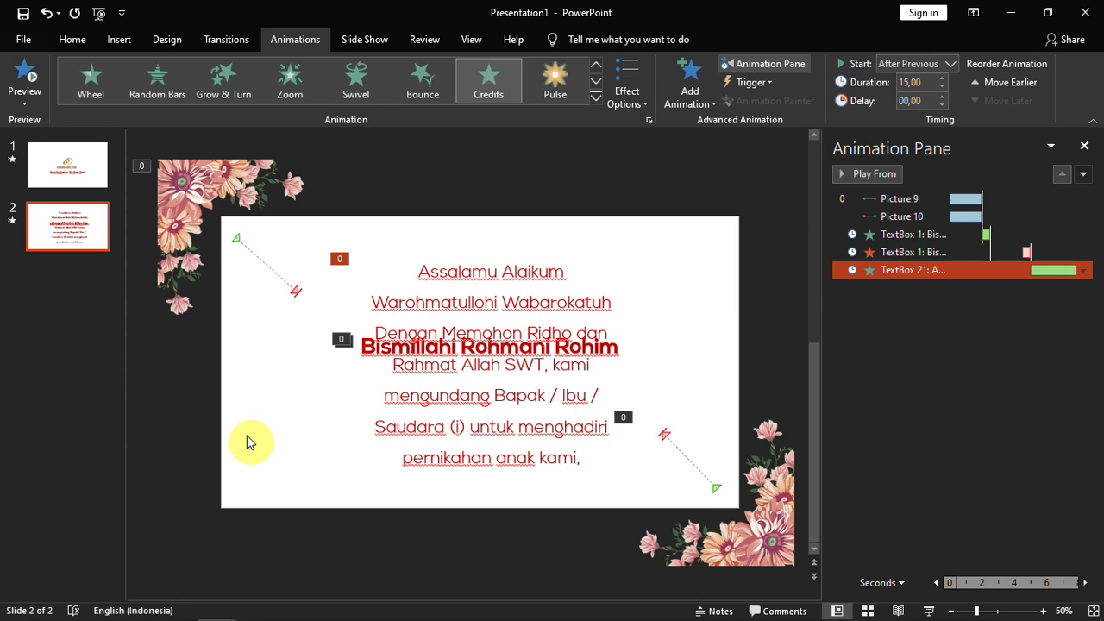
right_click(54, 229)
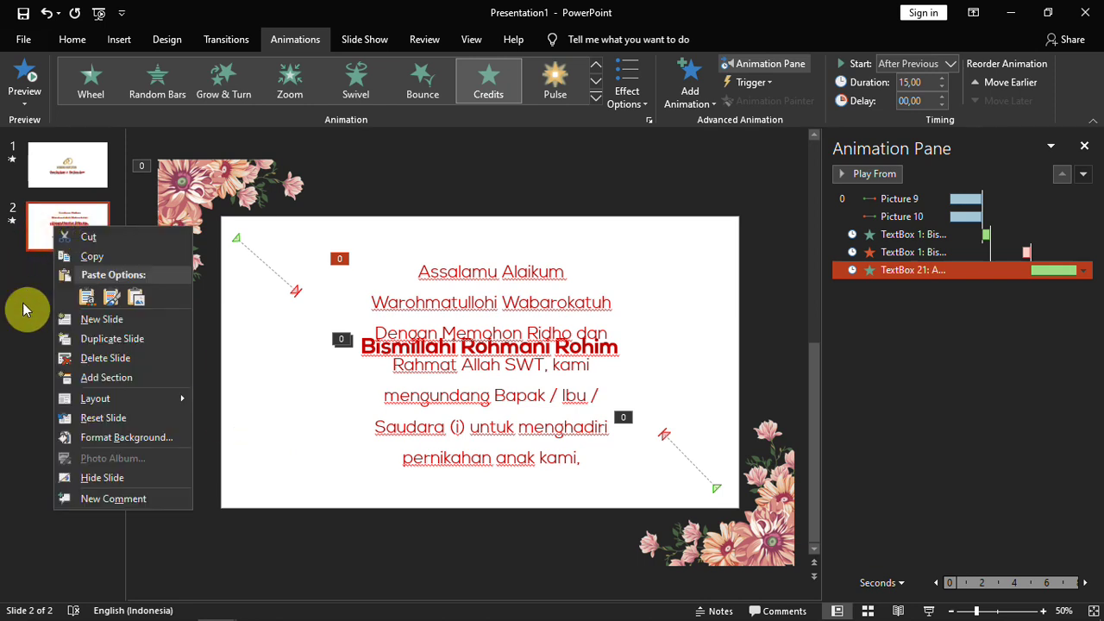
left_click(95, 338)
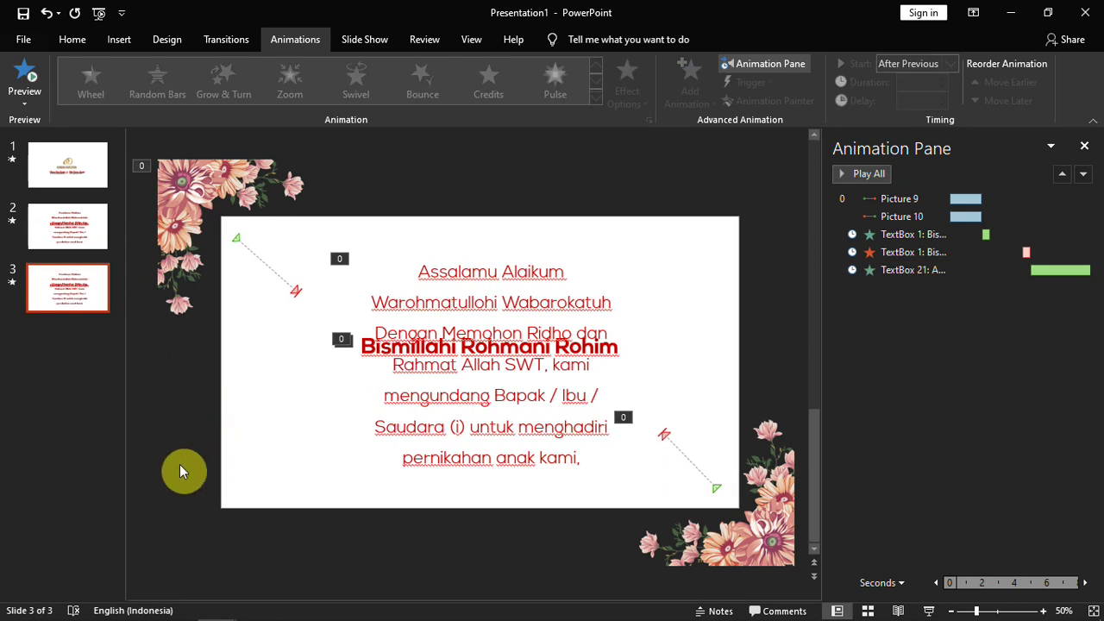
left_click_drag(186, 463, 509, 513)
Step: Delete the heading and invitation text boxes from slide 3 and close the Animation Pane
left_click(196, 523)
left_click_drag(196, 525, 725, 222)
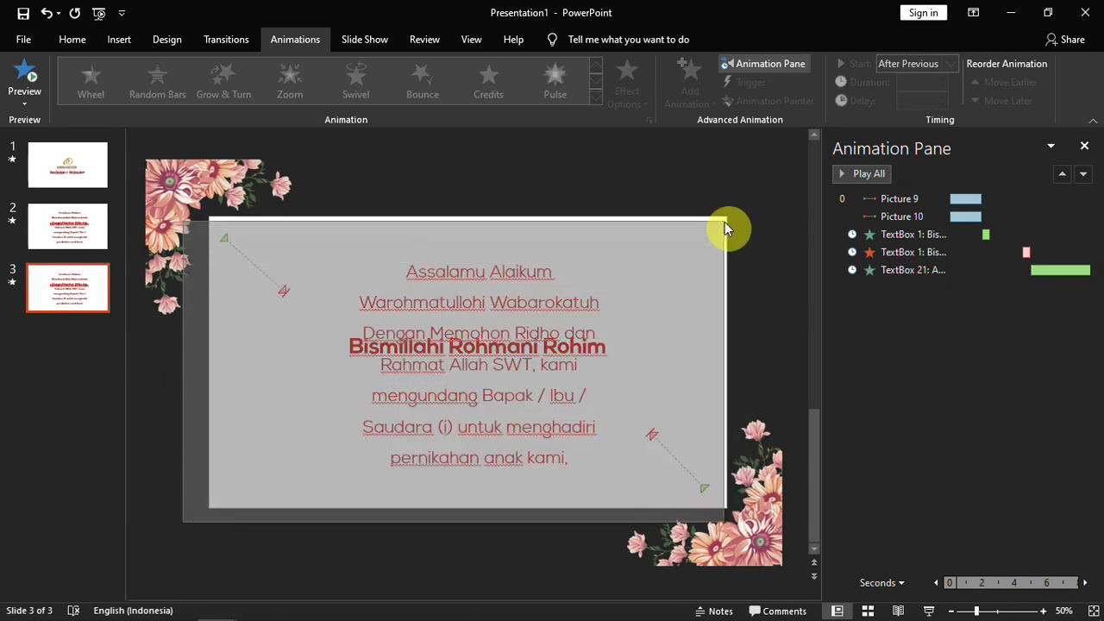
key("Delete")
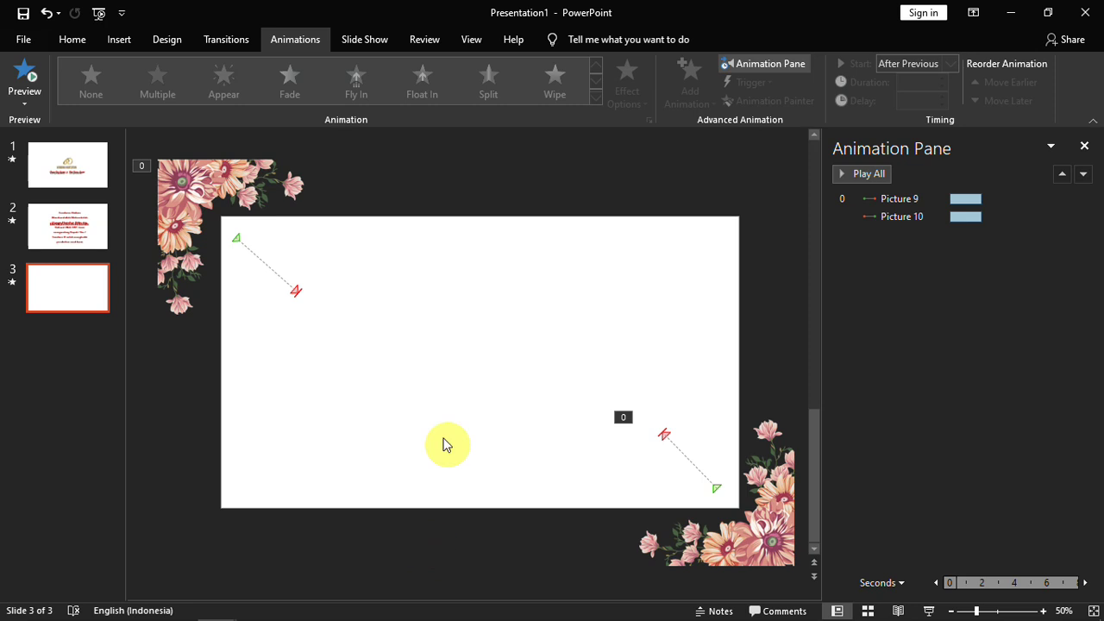
left_click(1086, 146)
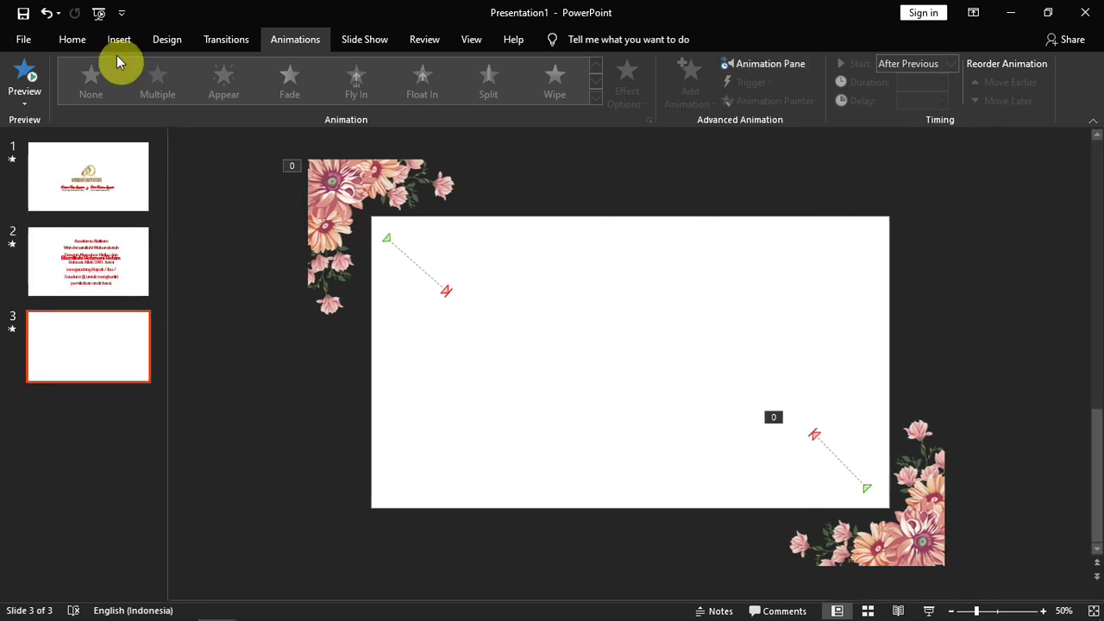
Step: Insert the 'bingkai nama undangan' gold ornament picture on slide 3 and enlarge it
left_click(118, 40)
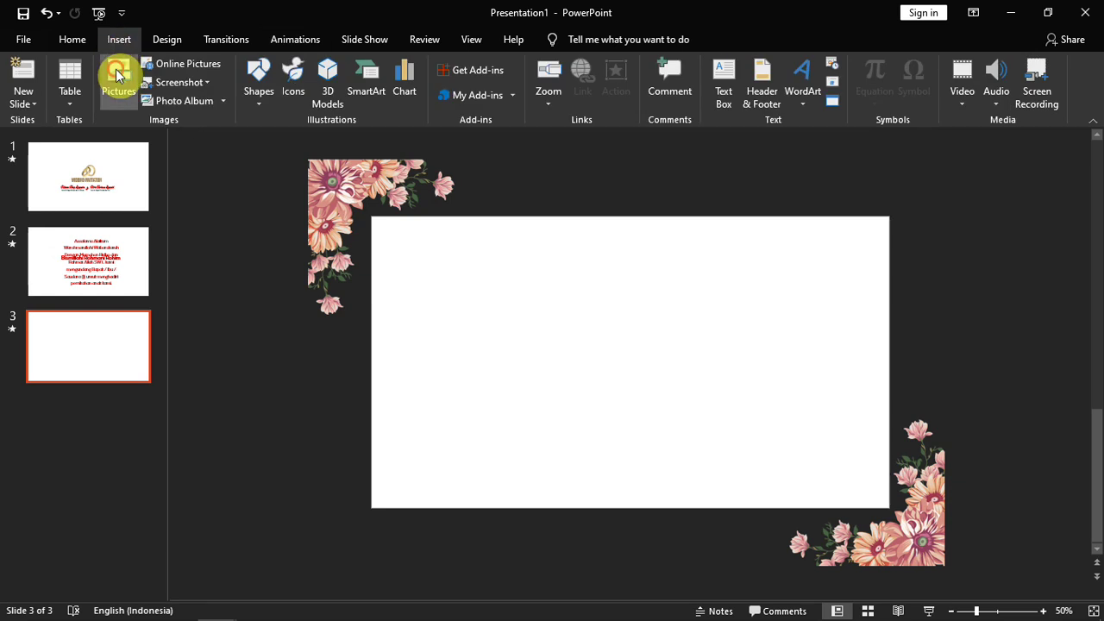
left_click(118, 79)
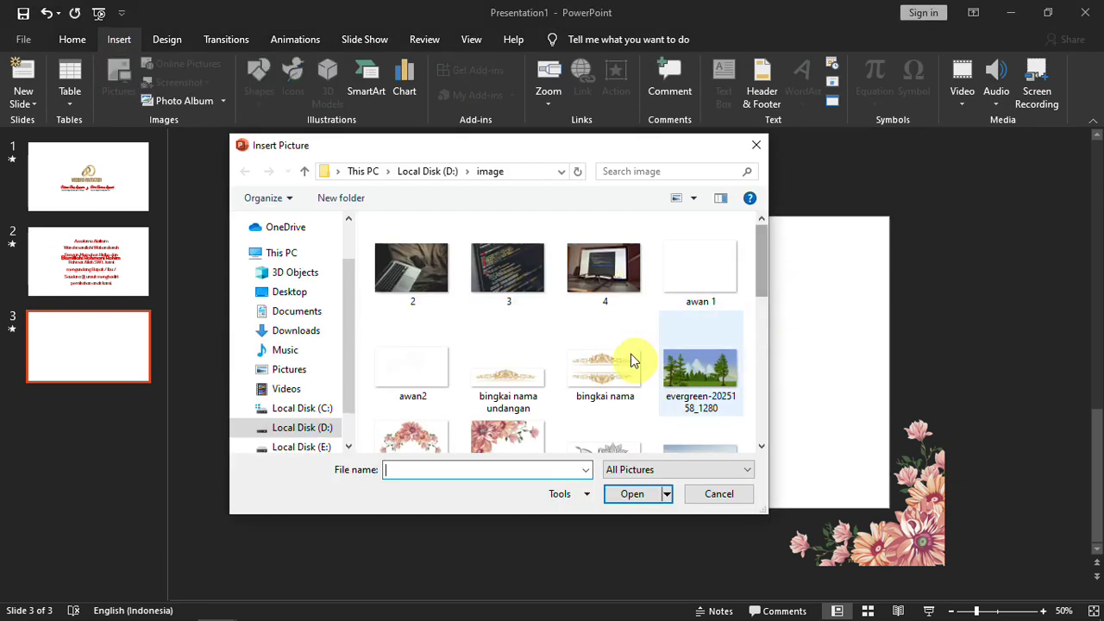
left_click(499, 375)
left_click(632, 493)
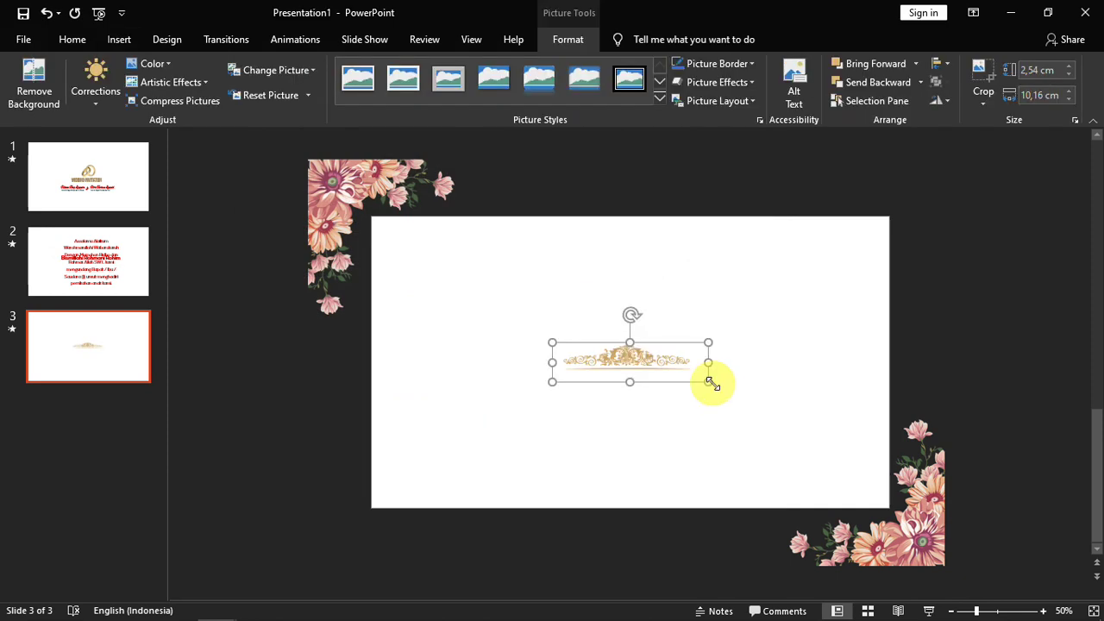
left_click_drag(708, 381, 798, 374)
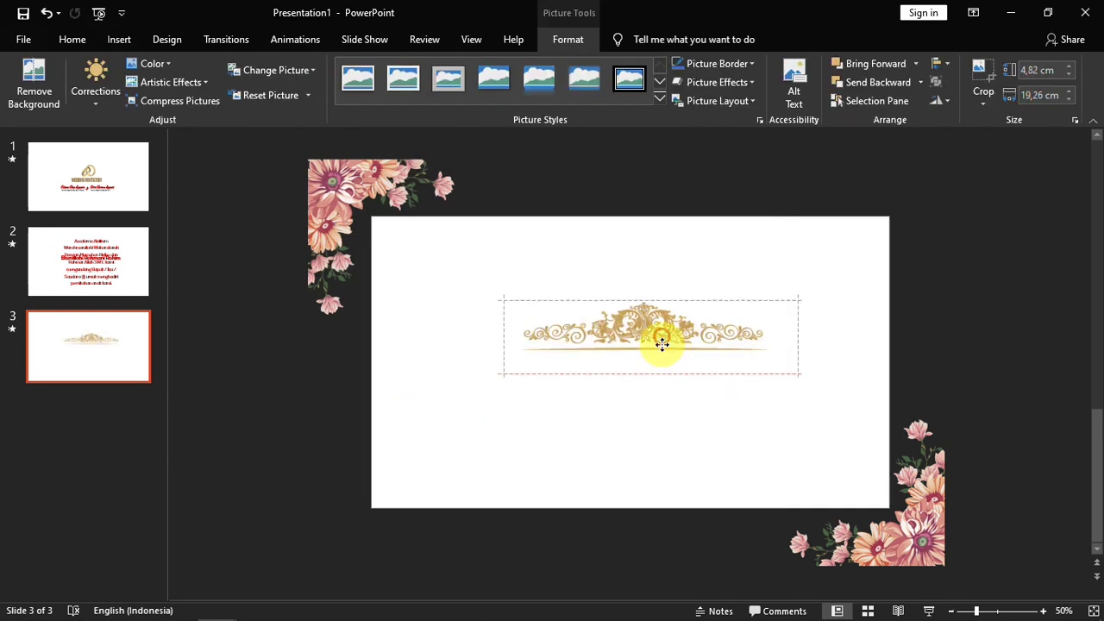
Step: Duplicate the ornament below the original and flip the copy vertically
left_click_drag(666, 345, 660, 419, "ctrl")
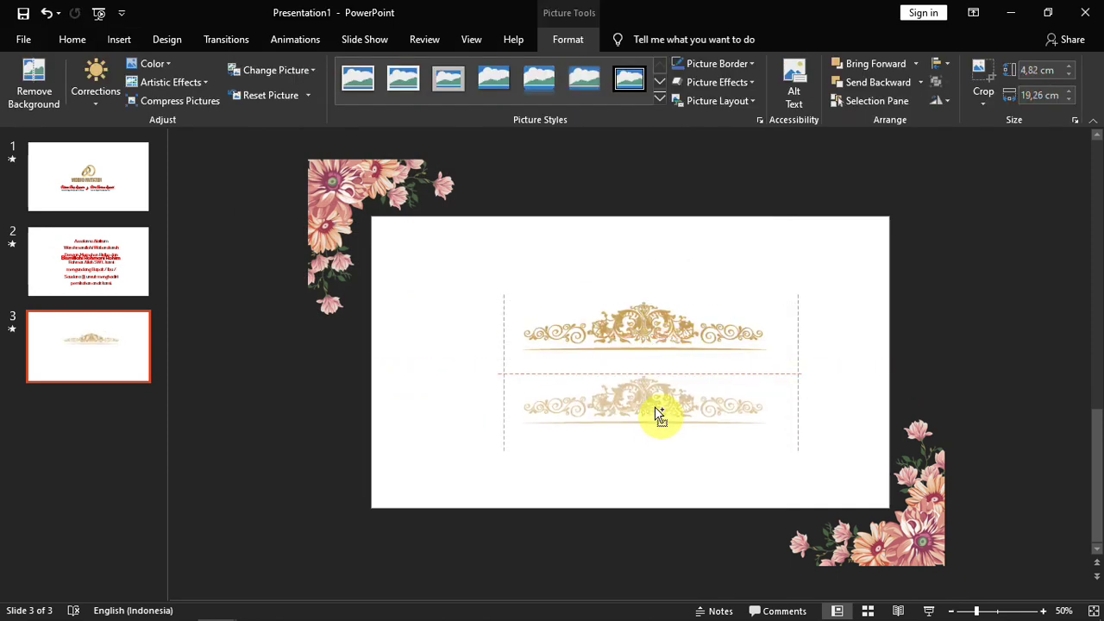
left_click(935, 104)
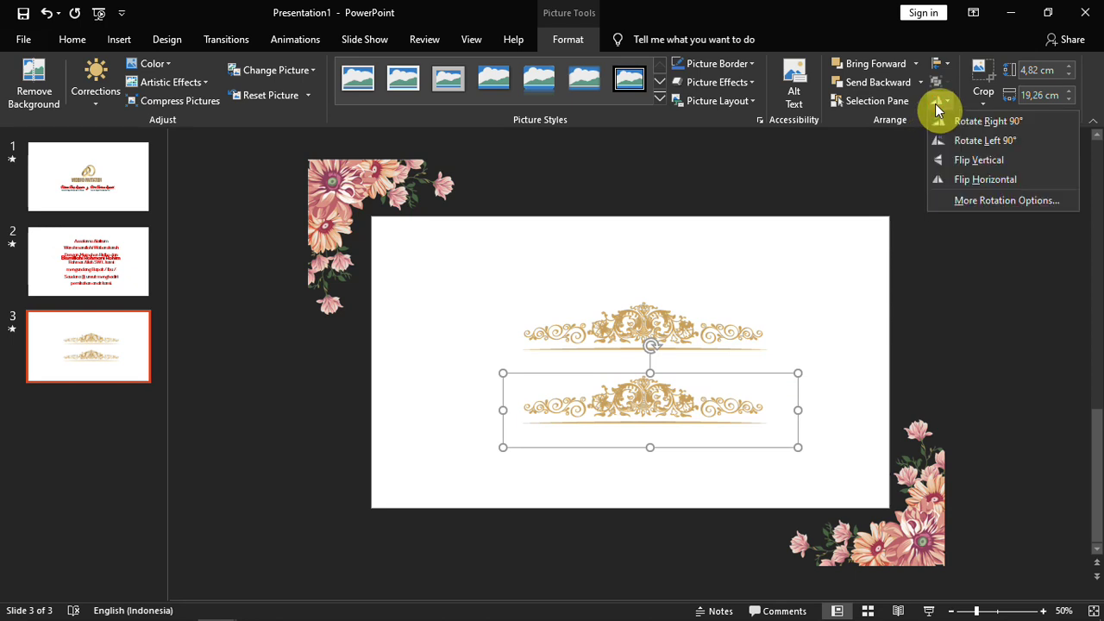
left_click(946, 159)
left_click(512, 480)
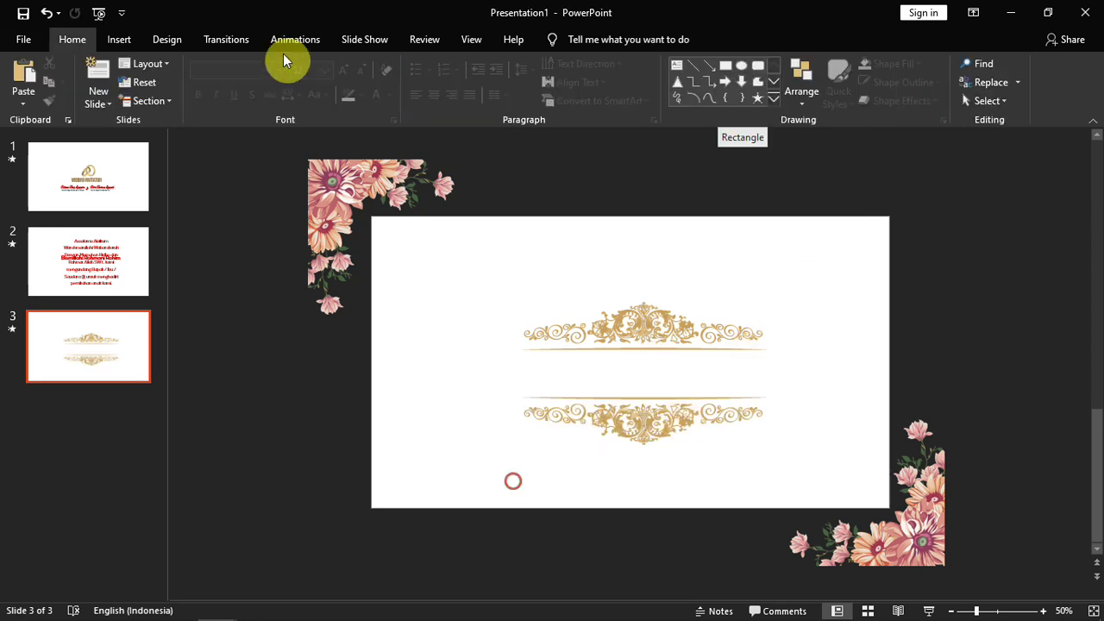
Step: Add a text box with the groom's full name in Motion Picture, 30 pt, red
left_click(120, 39)
left_click(724, 95)
left_click_drag(446, 335, 680, 390)
type("Ridwan Henry Syaputra")
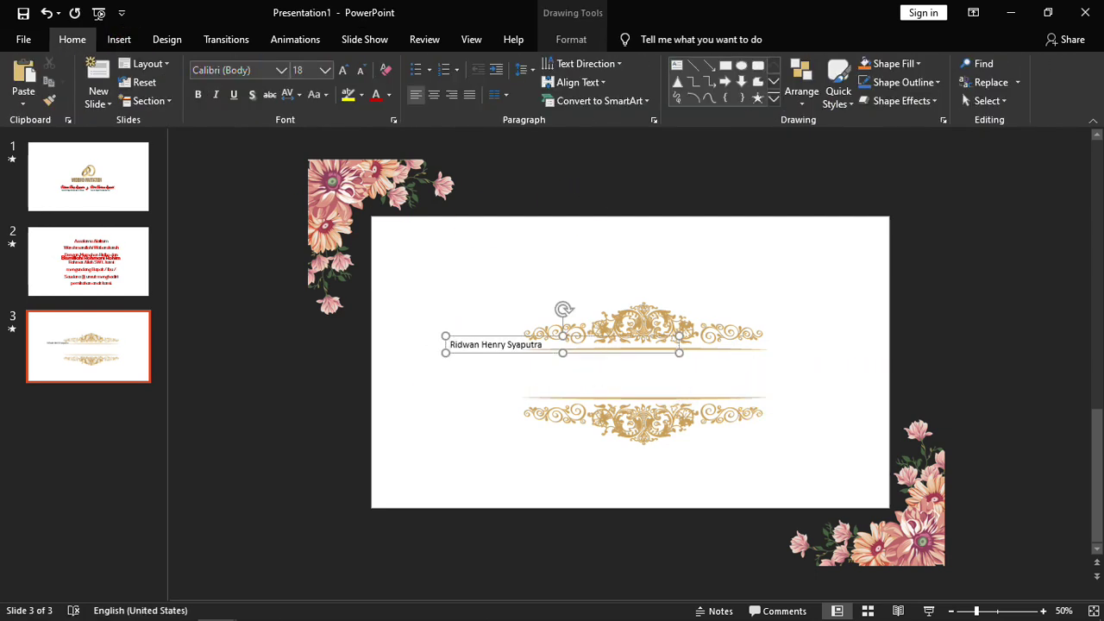
left_click(282, 70)
left_click(320, 199)
left_click(325, 69)
type("30")
key("Return")
scroll(562, 374, "up", 5)
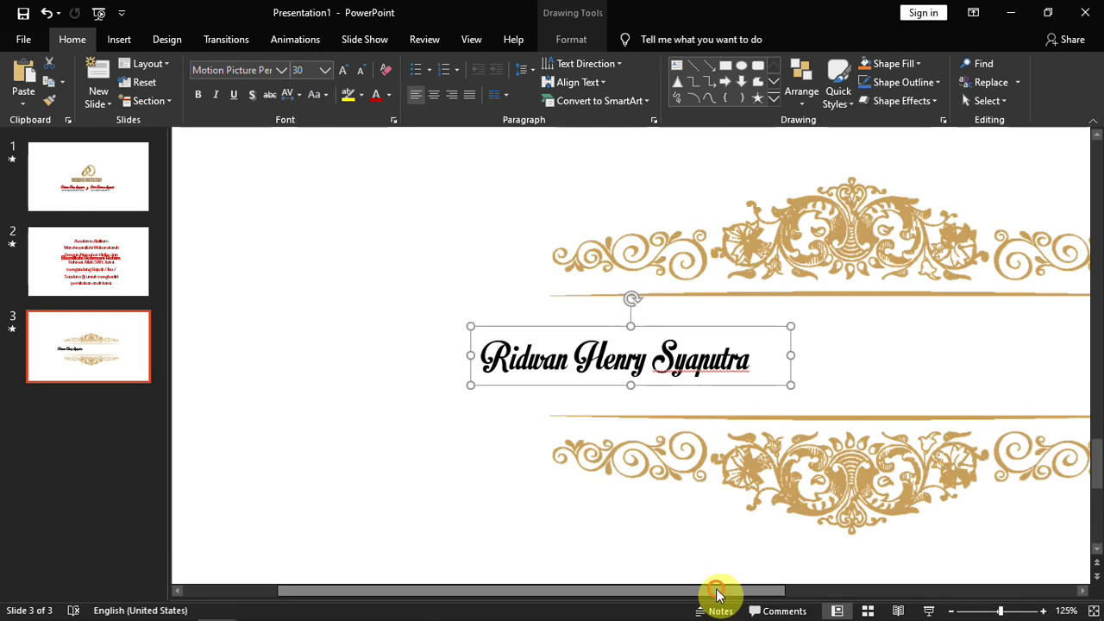
left_click(389, 94)
left_click(383, 247)
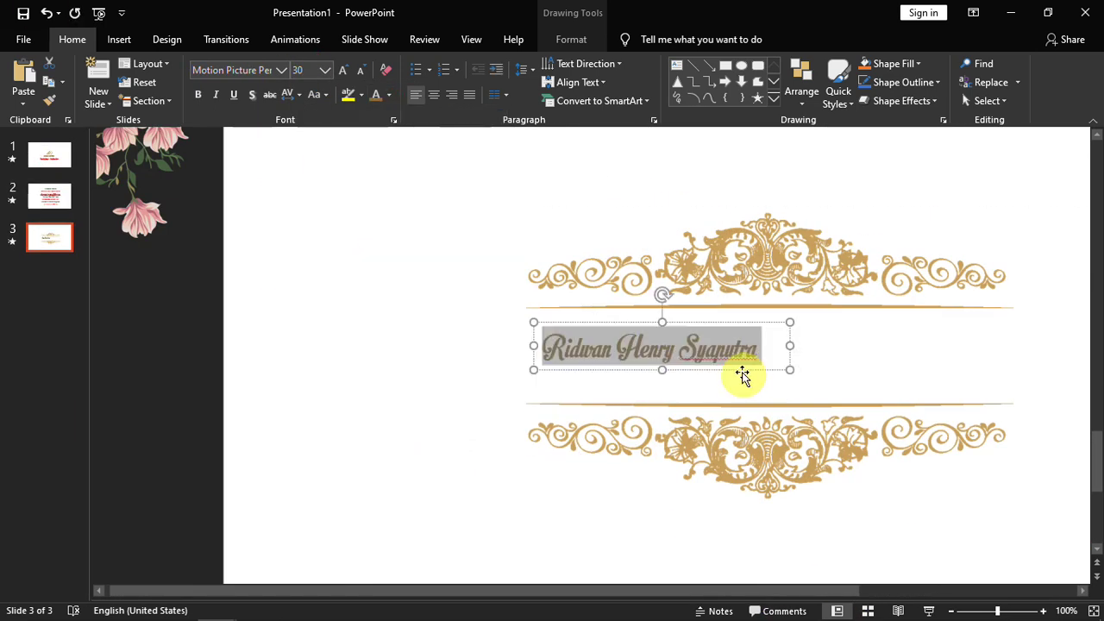
Step: Add a red '&' and the bride's full name beside it, aligned in one row
left_click_drag(742, 375, 900, 358)
type("&")
left_click(388, 94)
left_click(391, 222)
left_click_drag(681, 362, 949, 362)
type("Ririn He")
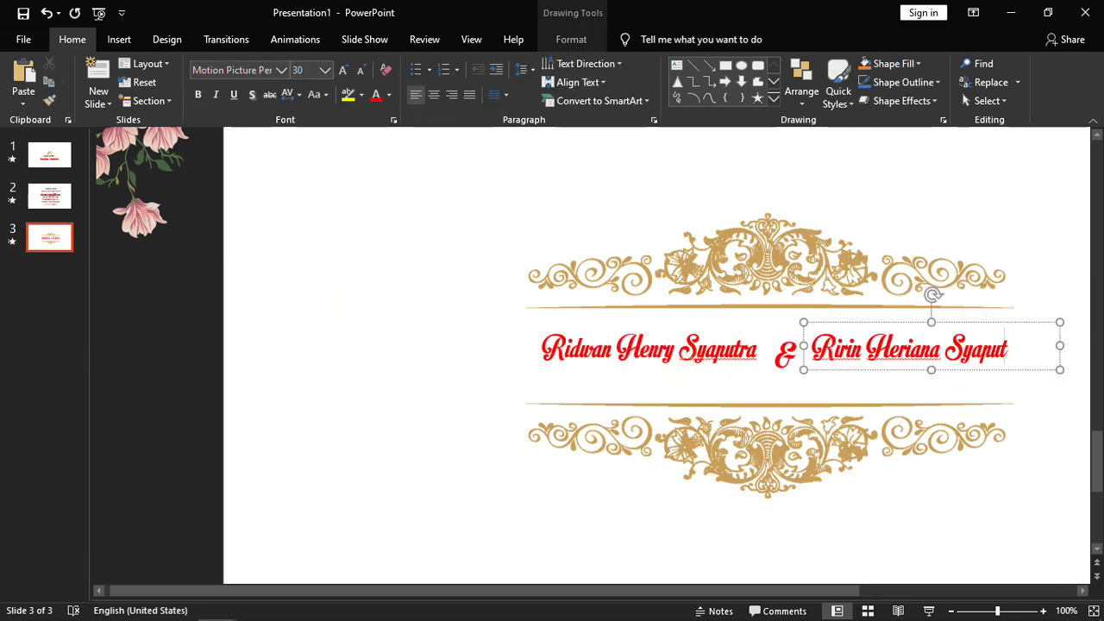
type("ri")
left_click_drag(833, 389, 833, 375)
left_click_drag(691, 379, 690, 365)
left_click(840, 371)
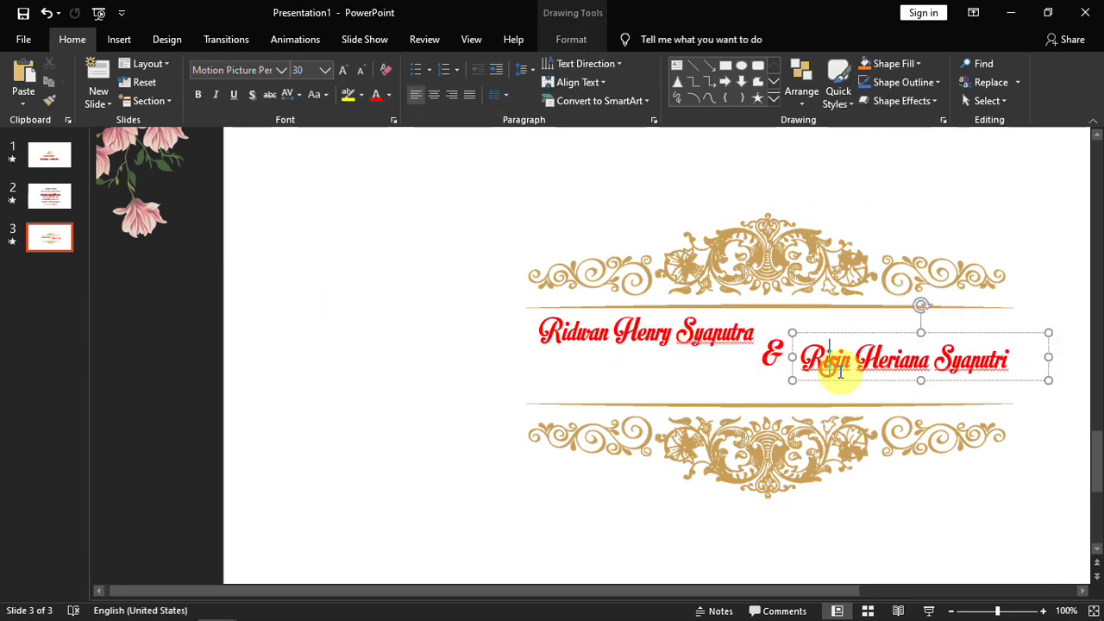
Step: Add small Abel first-name labels for the groom and bride under their full names
left_click(702, 365)
left_click(119, 39)
left_click(729, 95)
left_click(431, 330)
type("Ridwan")
left_click(281, 70)
left_click(209, 204)
mouse_move(505, 369)
left_mouse_down()
mouse_move(628, 369)
mouse_move(841, 396)
left_mouse_up()
double_click(828, 380)
type("Ririn")
left_click(324, 70)
left_click(311, 308)
Step: Insert the rings picture and shrink it to a small size
scroll(457, 360, "down", 2)
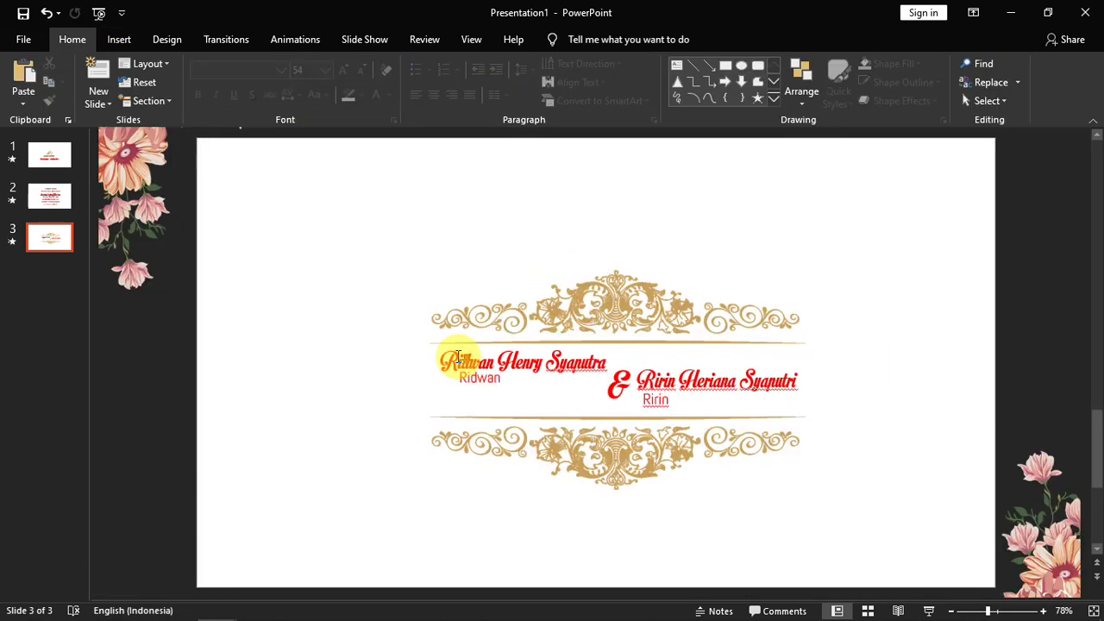
left_click(119, 38)
left_click(129, 78)
double_click(506, 288)
mouse_move(845, 561)
left_mouse_down()
mouse_move(571, 365)
mouse_move(605, 393)
left_mouse_up()
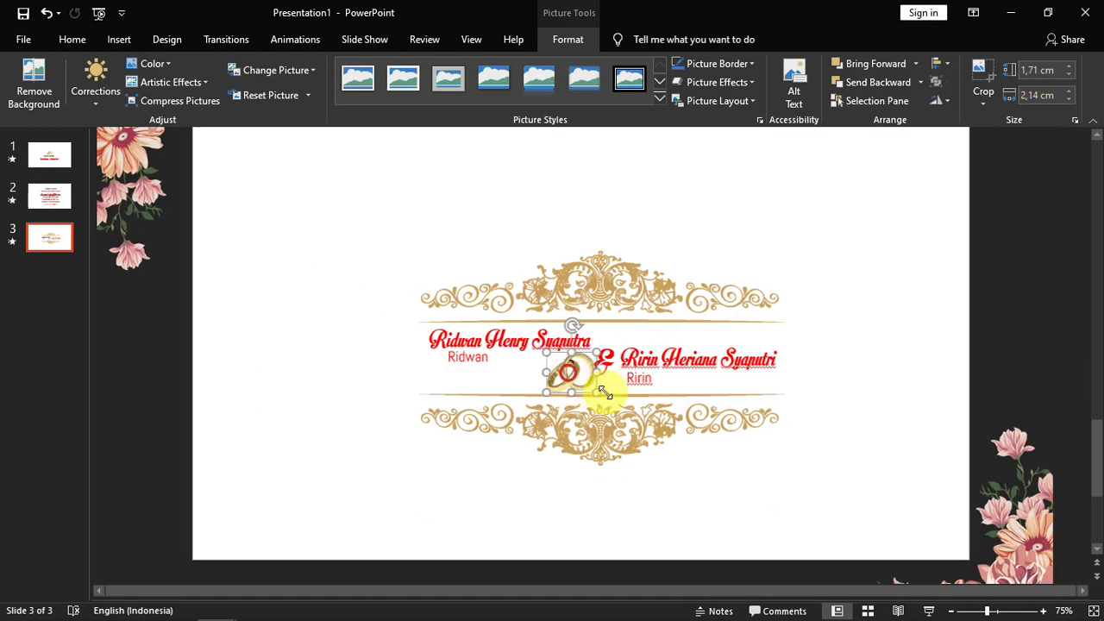
Step: Move the rings picture right beside the ampersand
scroll(605, 393, "up", 2)
left_click_drag(570, 357, 592, 349)
scroll(562, 328, "down", 3)
left_click(516, 532)
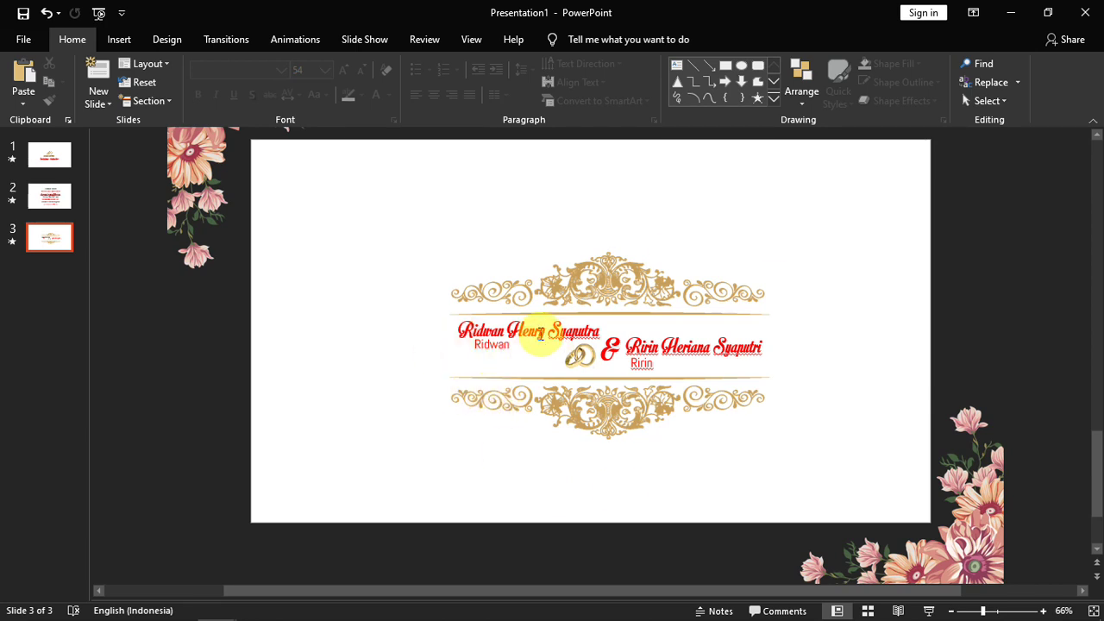
Step: Group the groom's full name with his first-name label, and the bride's with hers
left_click(537, 333)
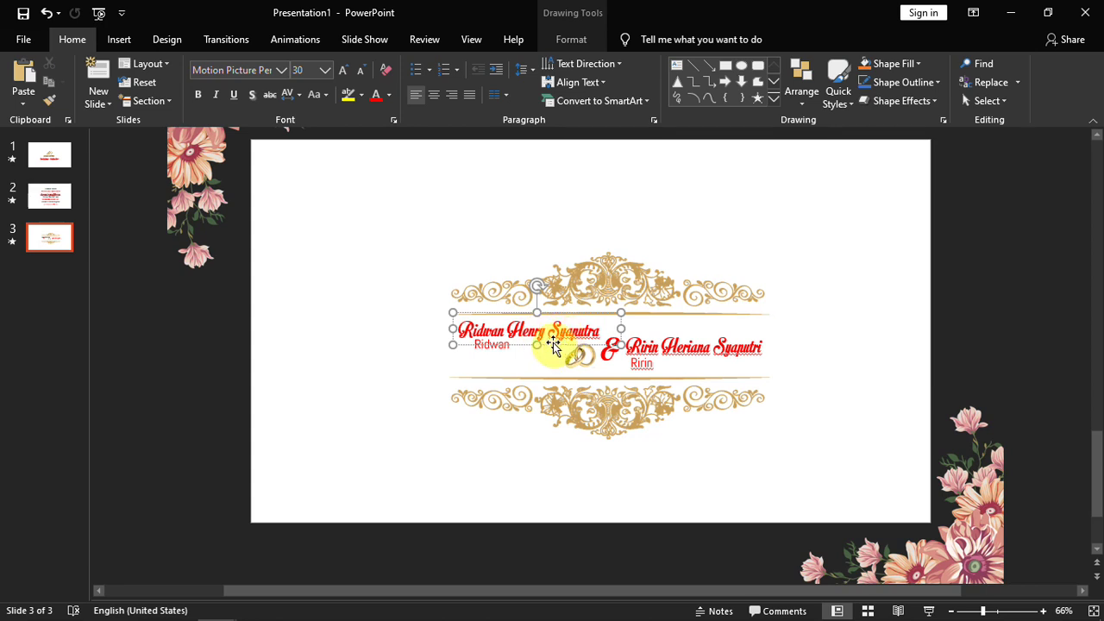
left_click(499, 349, "shift")
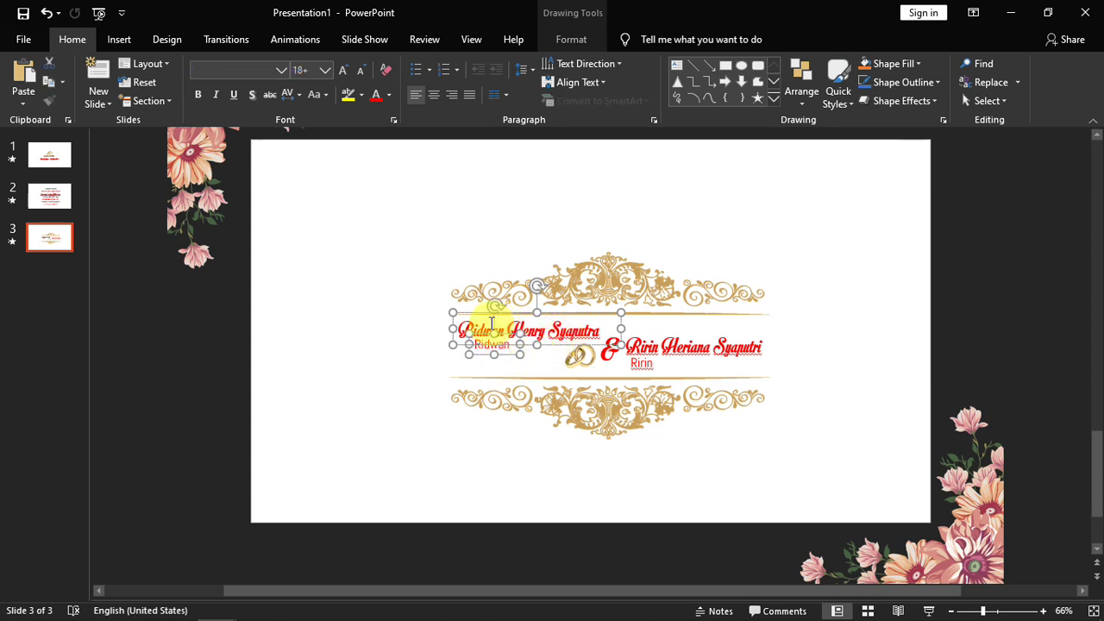
right_click(490, 308)
mouse_move(532, 403)
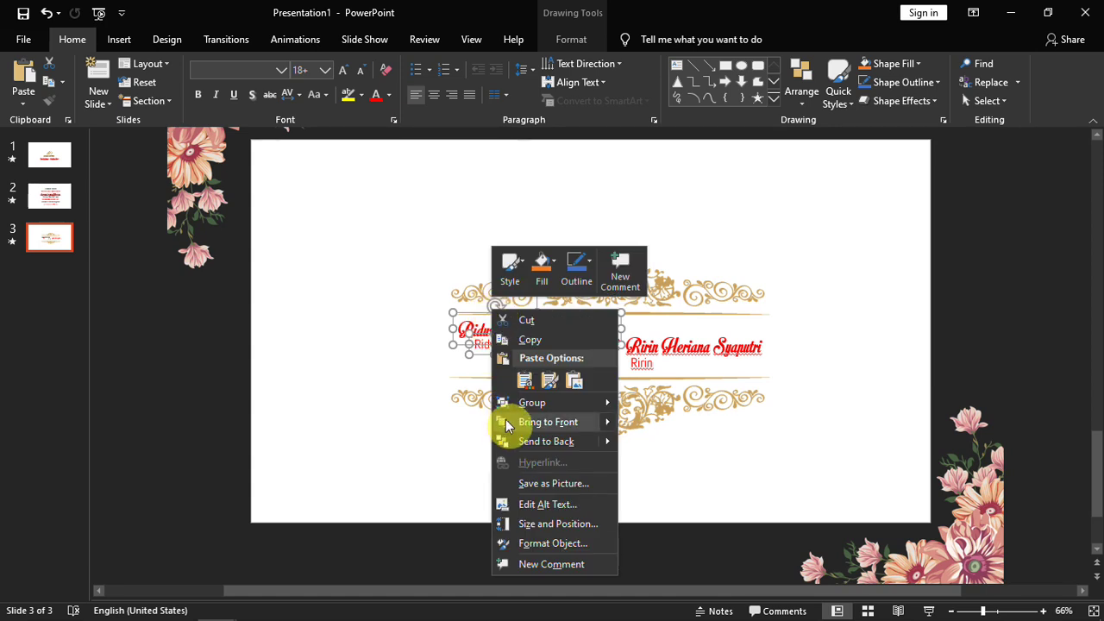
left_click(657, 404)
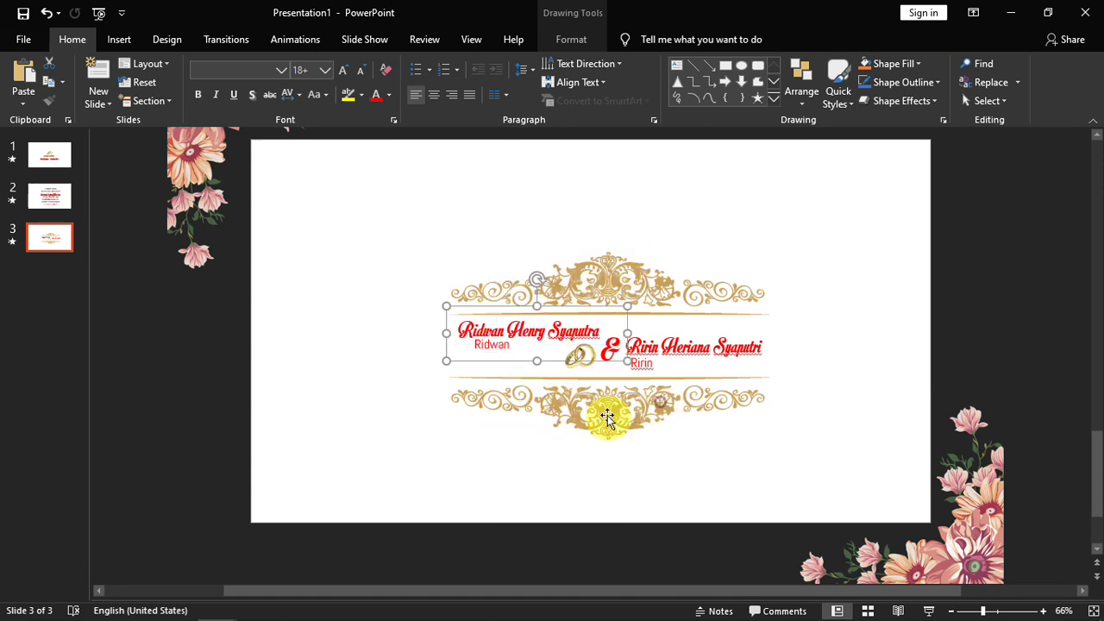
left_click(682, 450)
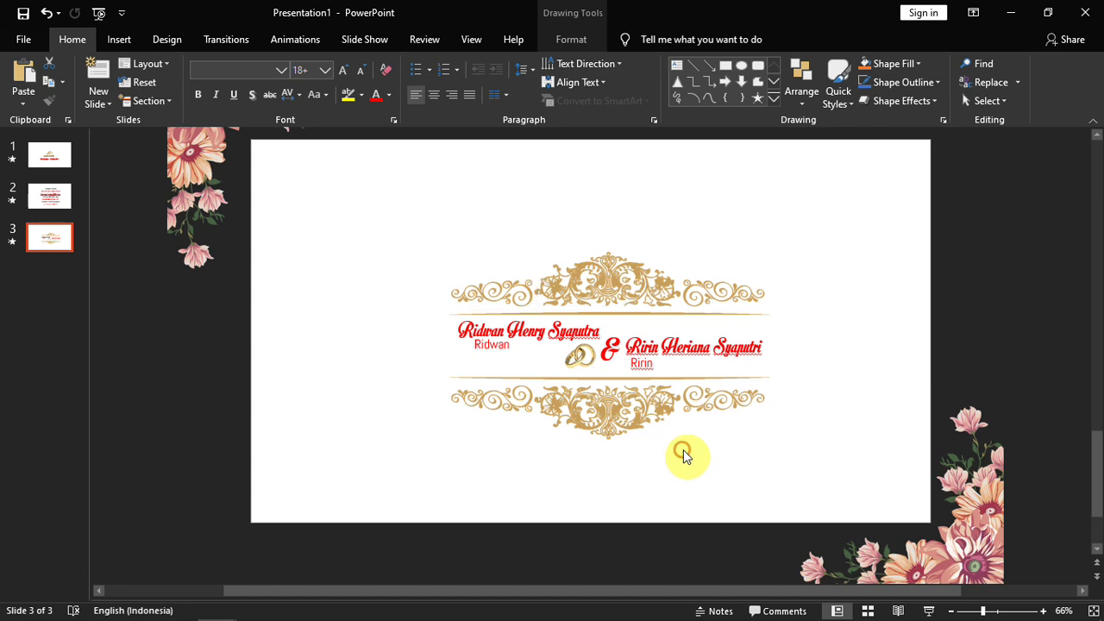
left_click(749, 345)
left_click(646, 376)
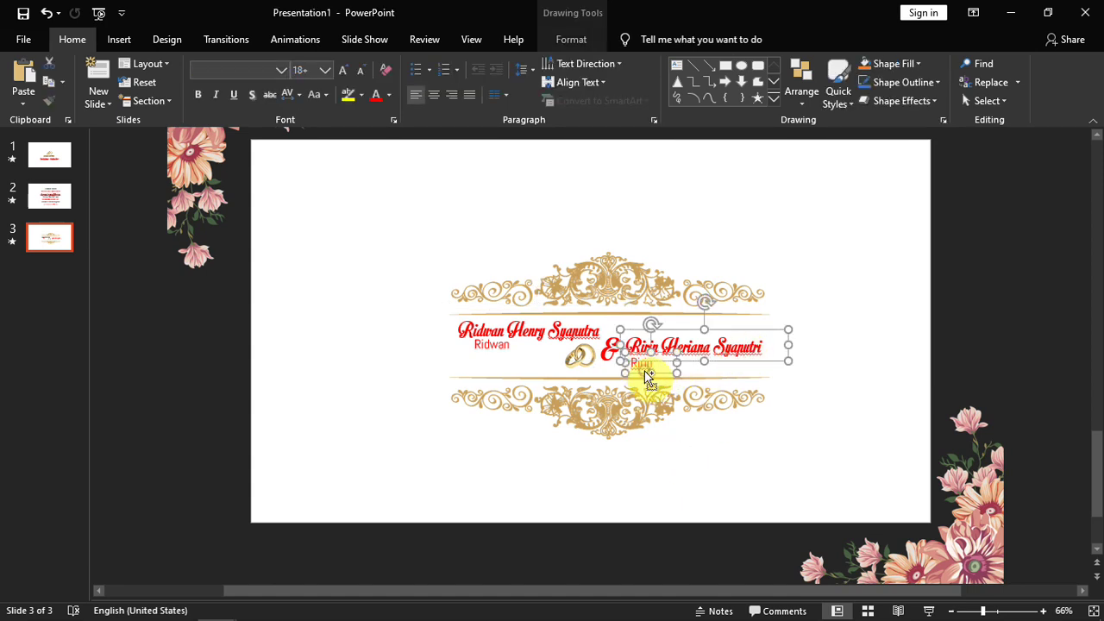
right_click(645, 370)
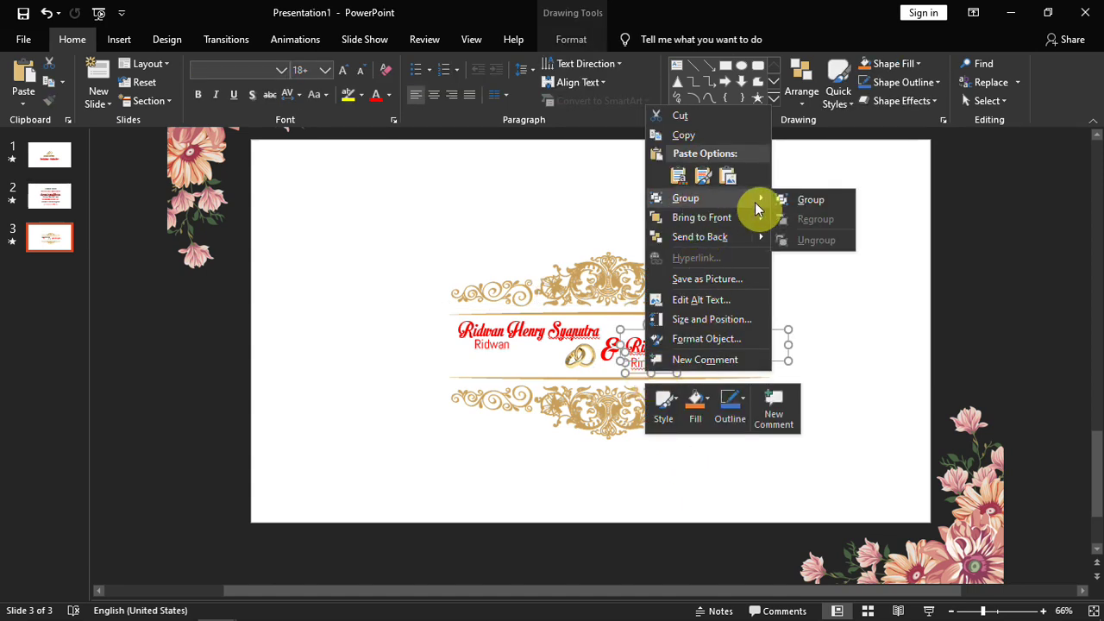
left_click(790, 198)
left_click(823, 298)
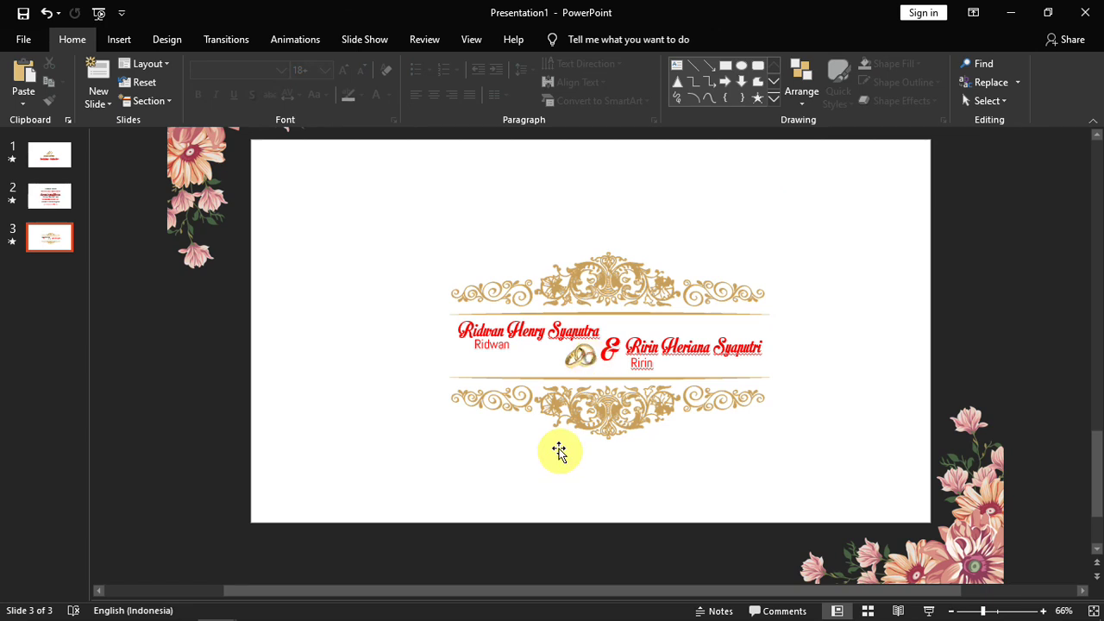
left_click(628, 280)
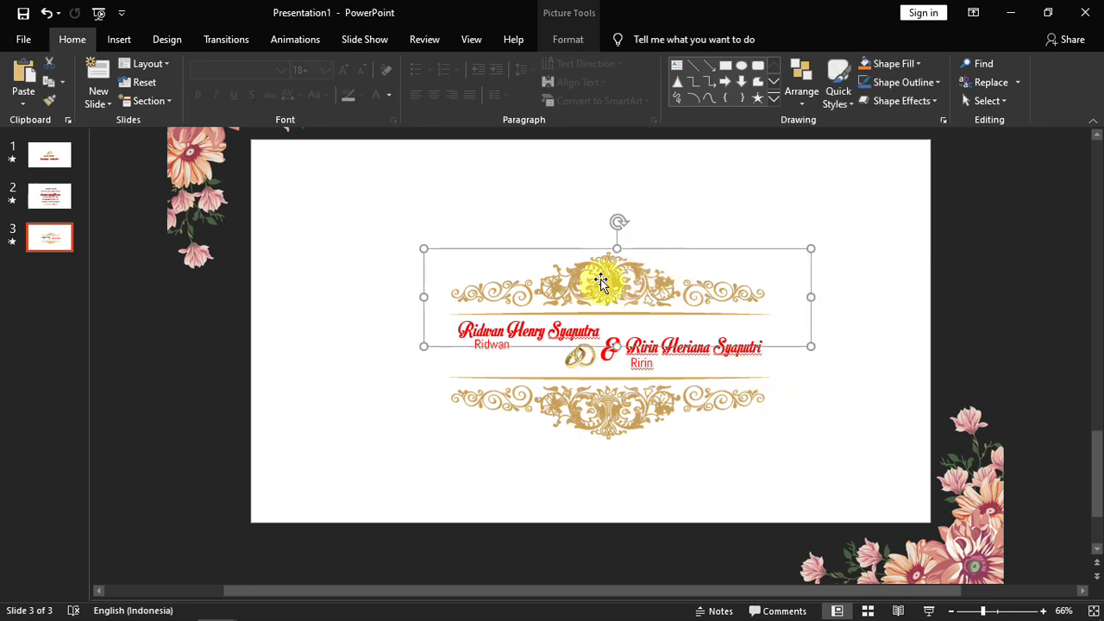
Step: Give the top ornament a Fly In From Top, After Previous, and the lower ornament Fly In
left_click(289, 40)
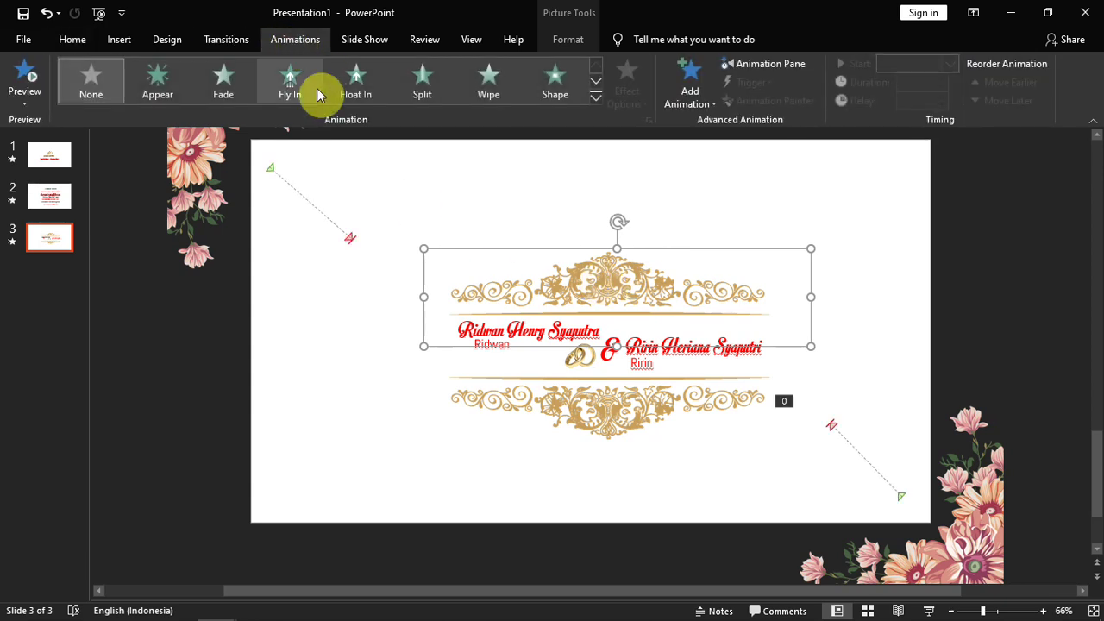
left_click(597, 97)
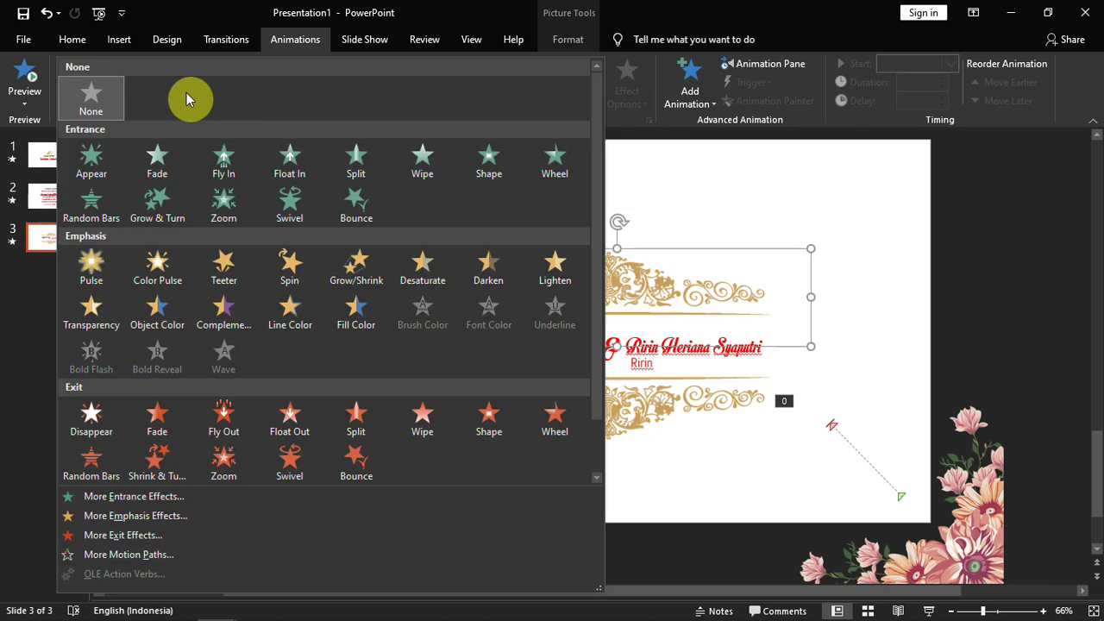
left_click(220, 164)
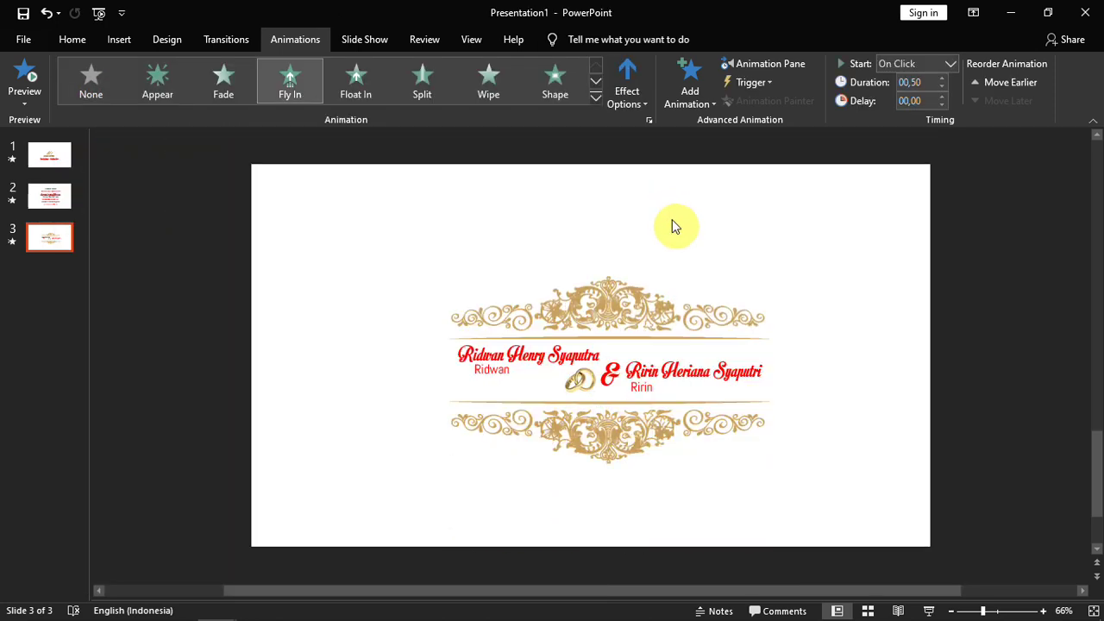
left_click(632, 108)
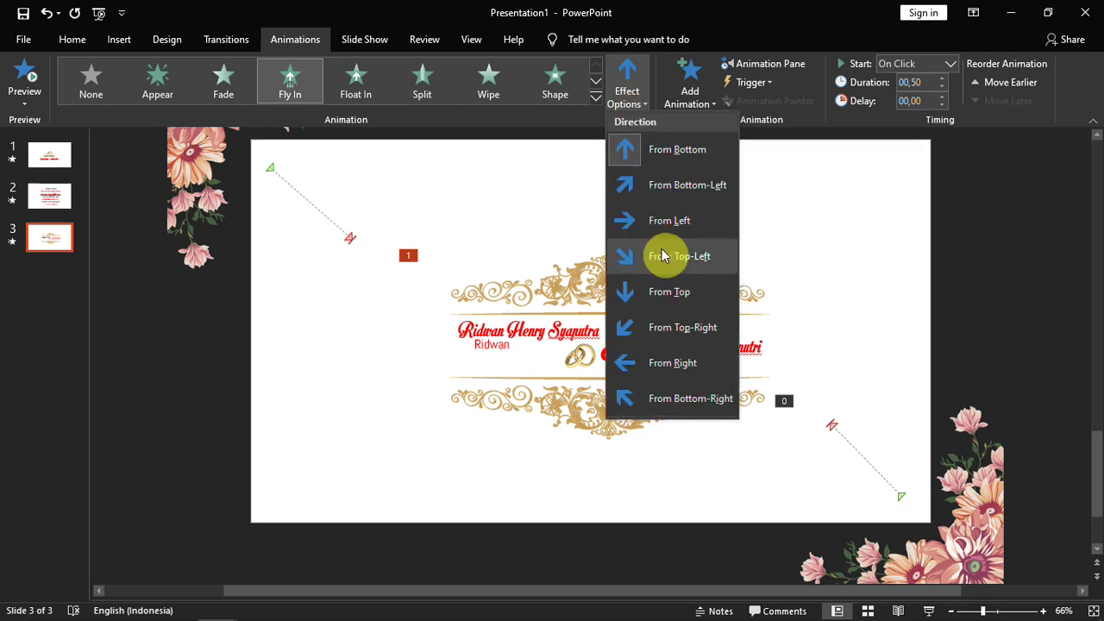
left_click(663, 290)
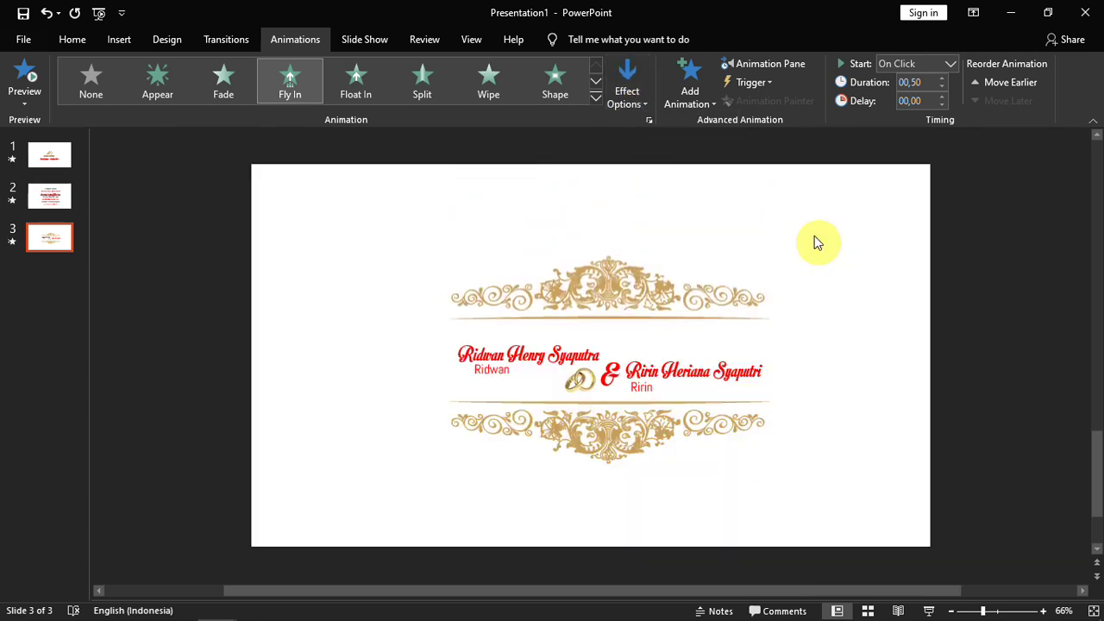
left_click(951, 65)
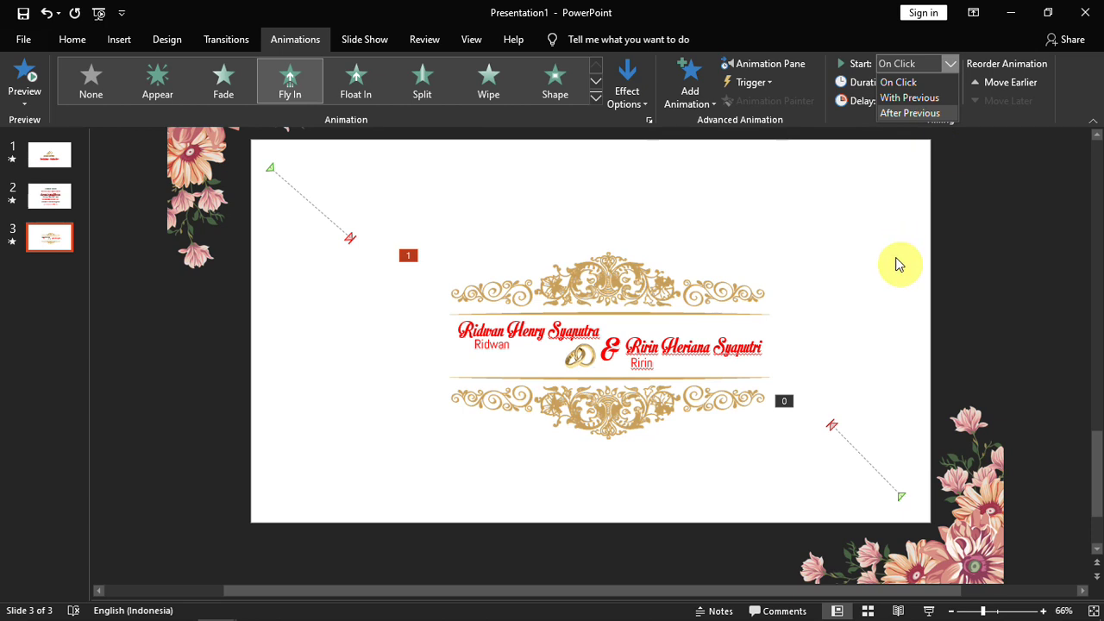
left_click(914, 114)
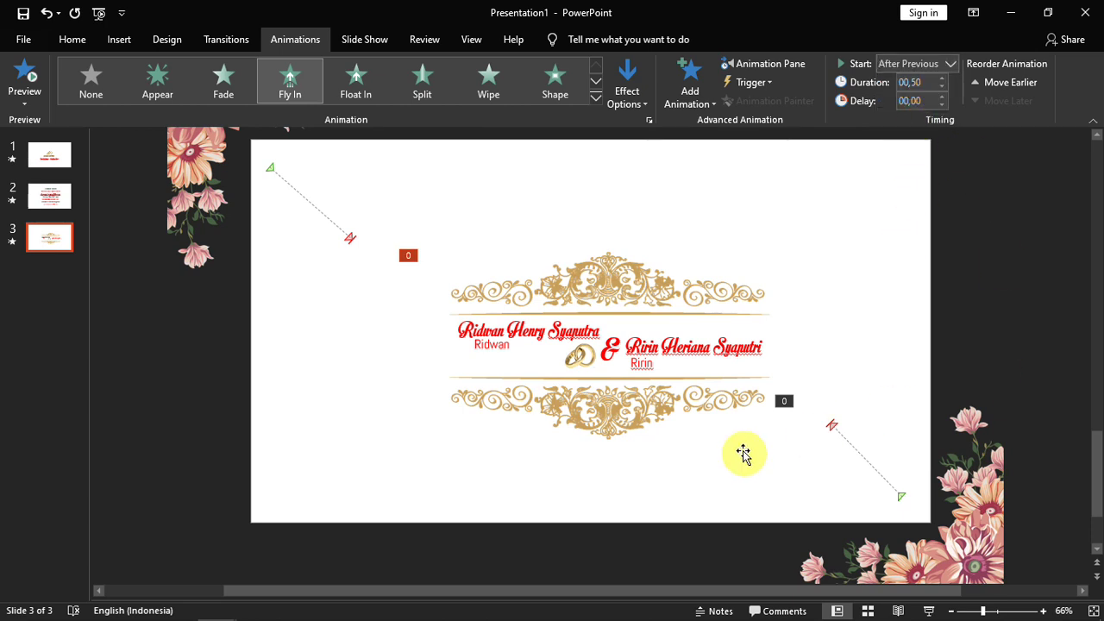
left_click(613, 433)
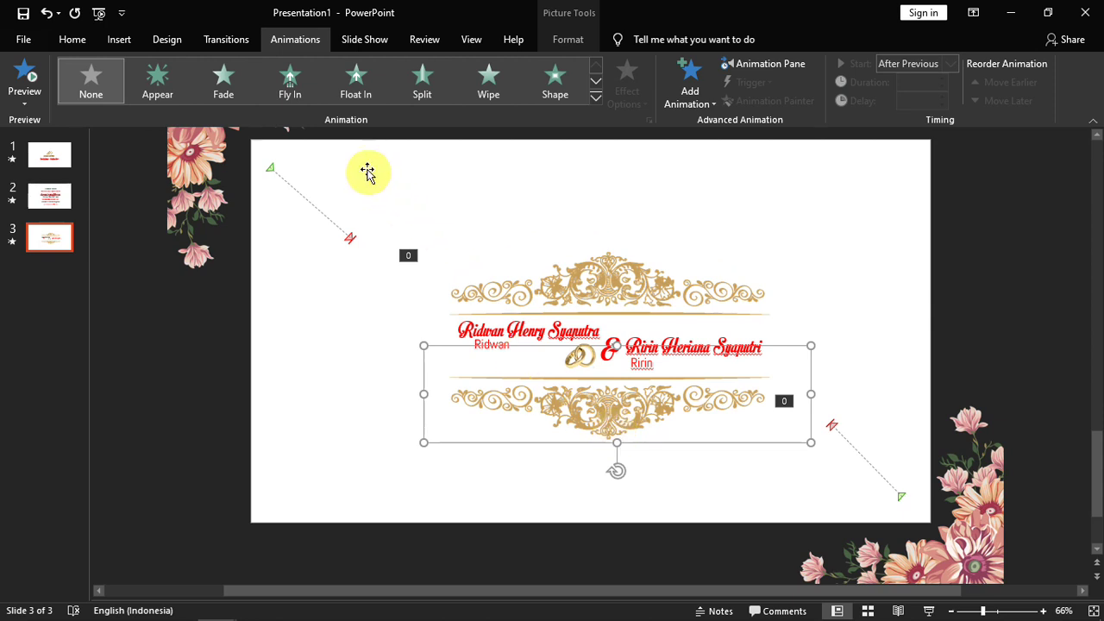
left_click(294, 101)
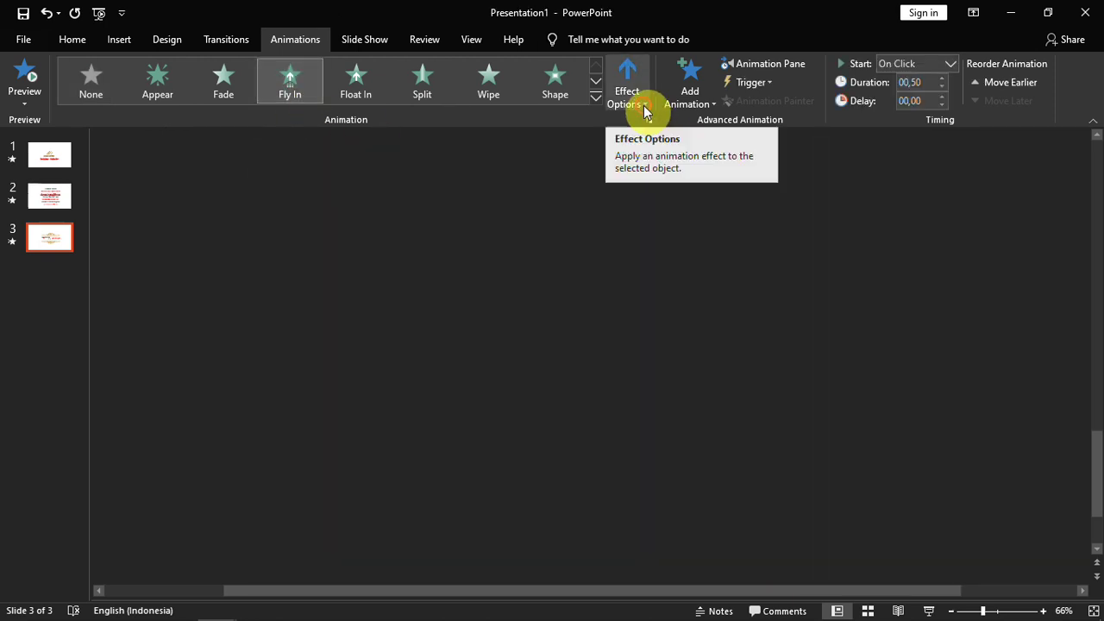
Step: Make the lower ornament fly in From Bottom, starting With Previous
left_click(644, 105)
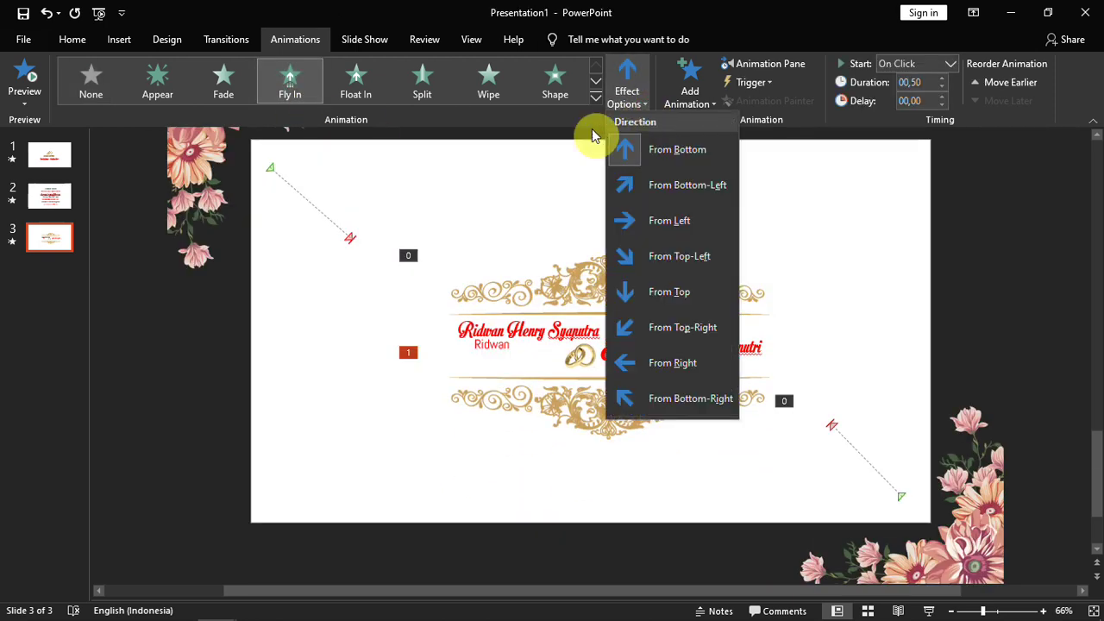
left_click(685, 159)
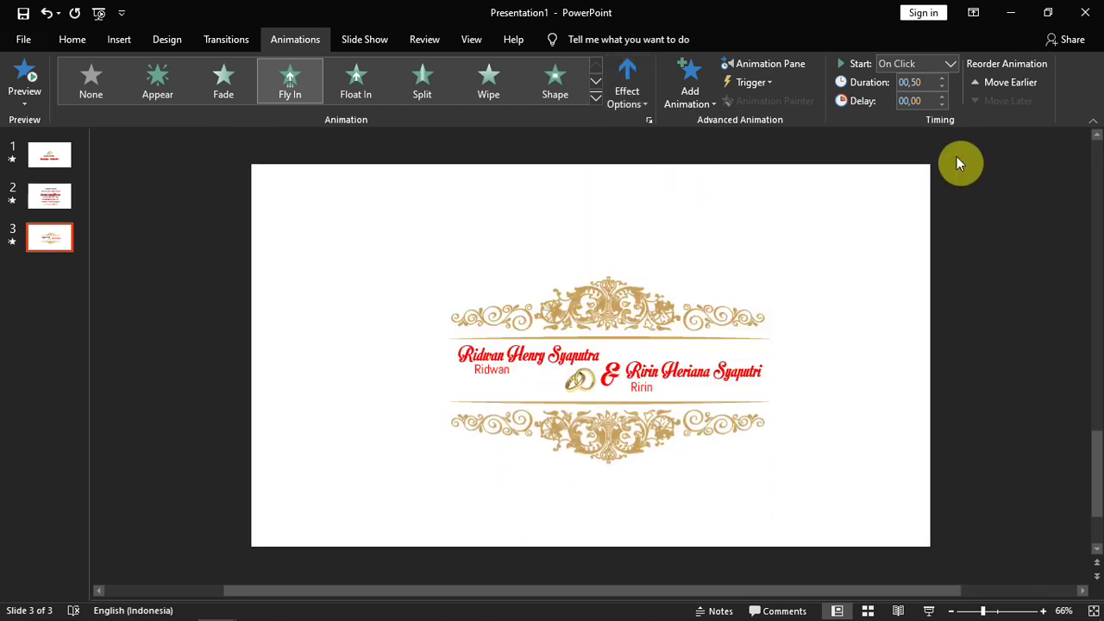
left_click(951, 65)
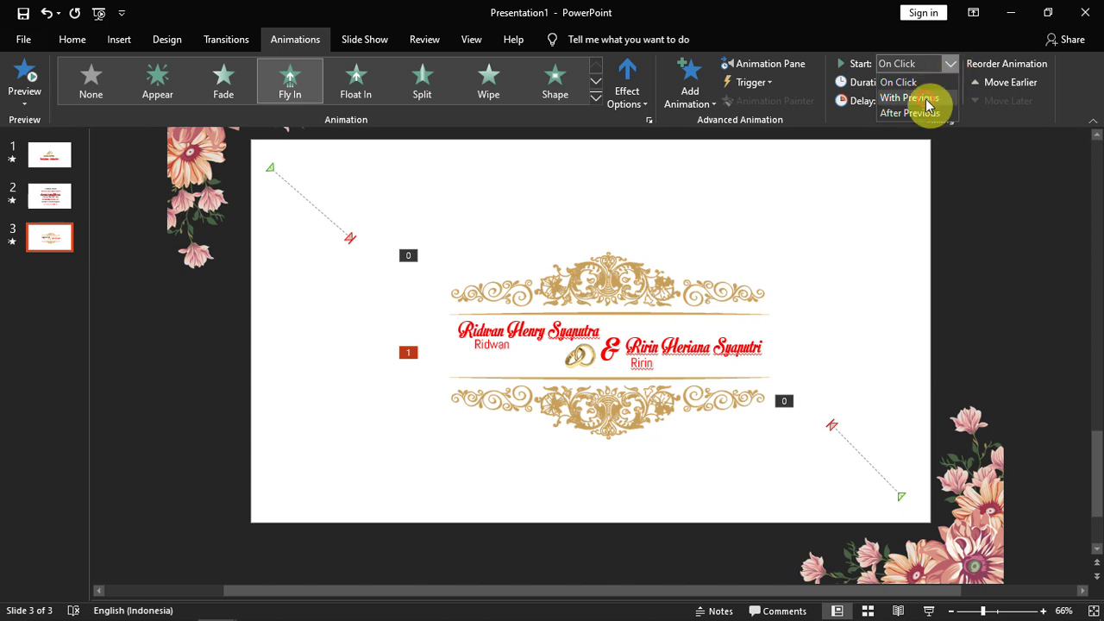
left_click(927, 99)
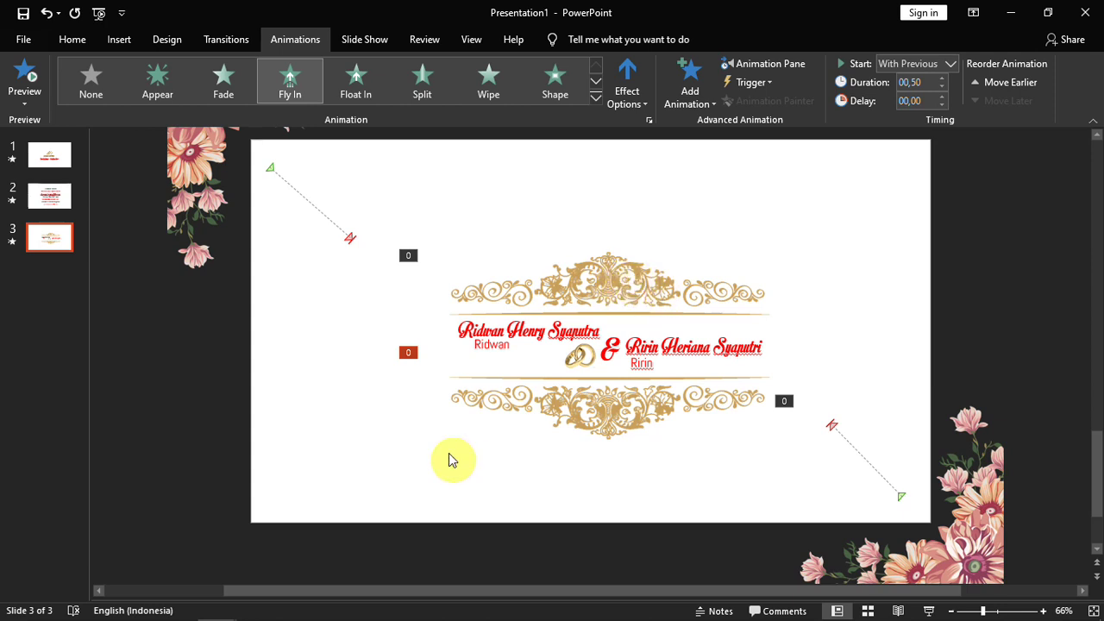
Step: Give the groom's name block a Zoom entrance starting After Previous
left_click(478, 358)
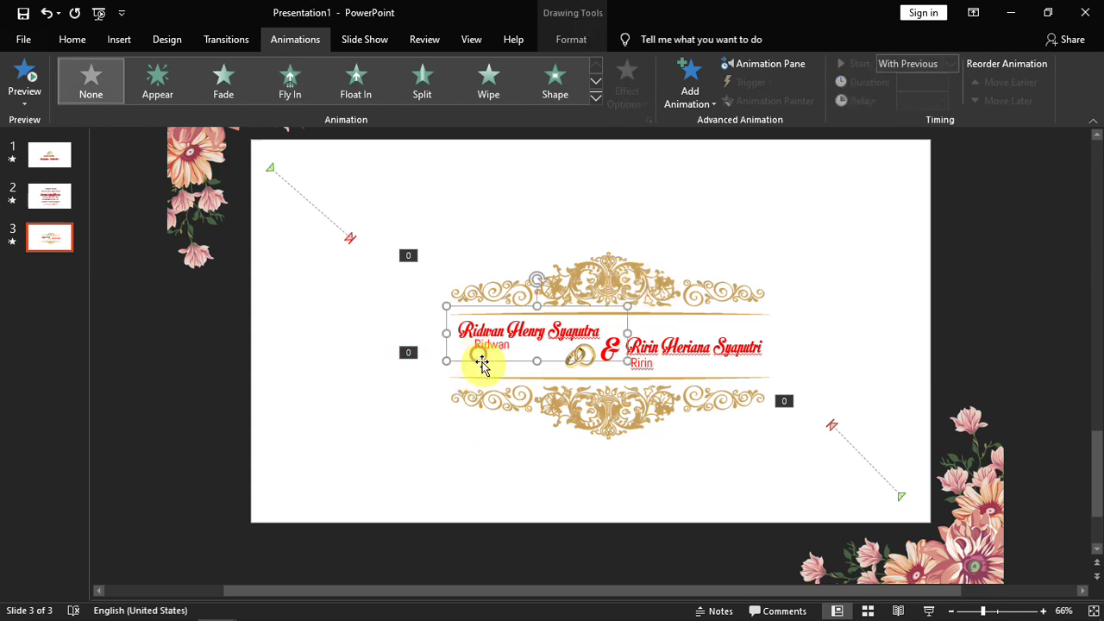
left_click(595, 97)
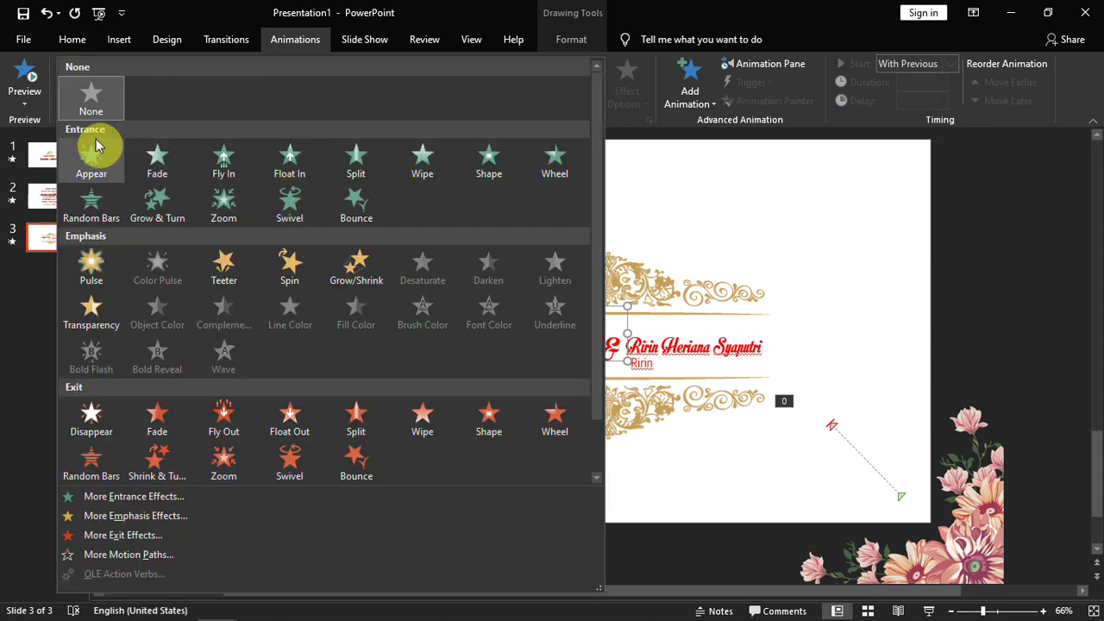
left_click(226, 215)
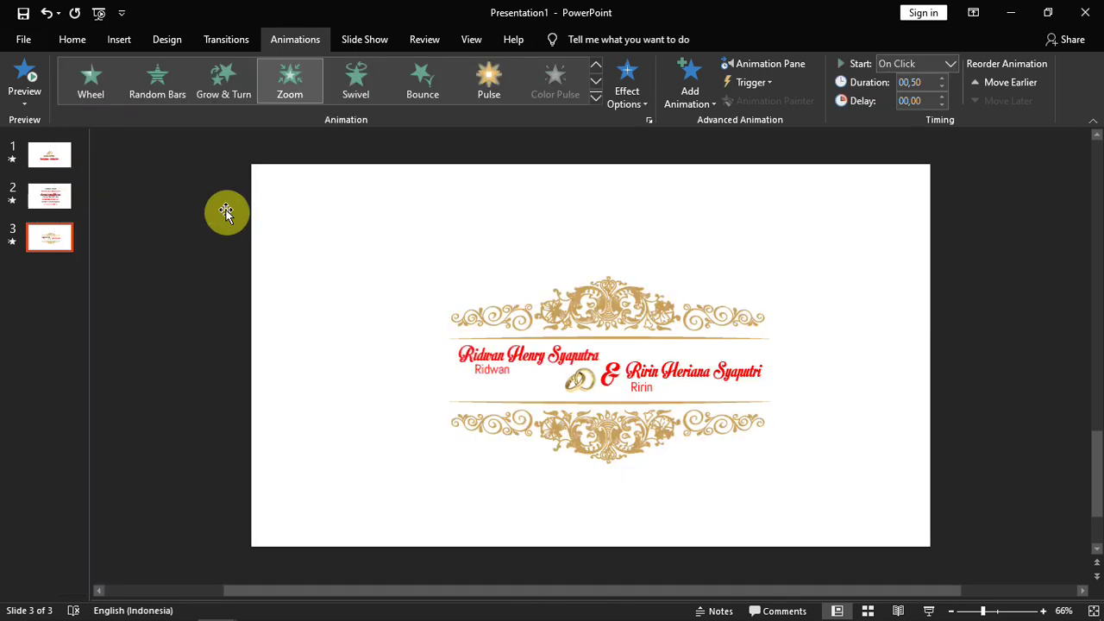
left_click(951, 65)
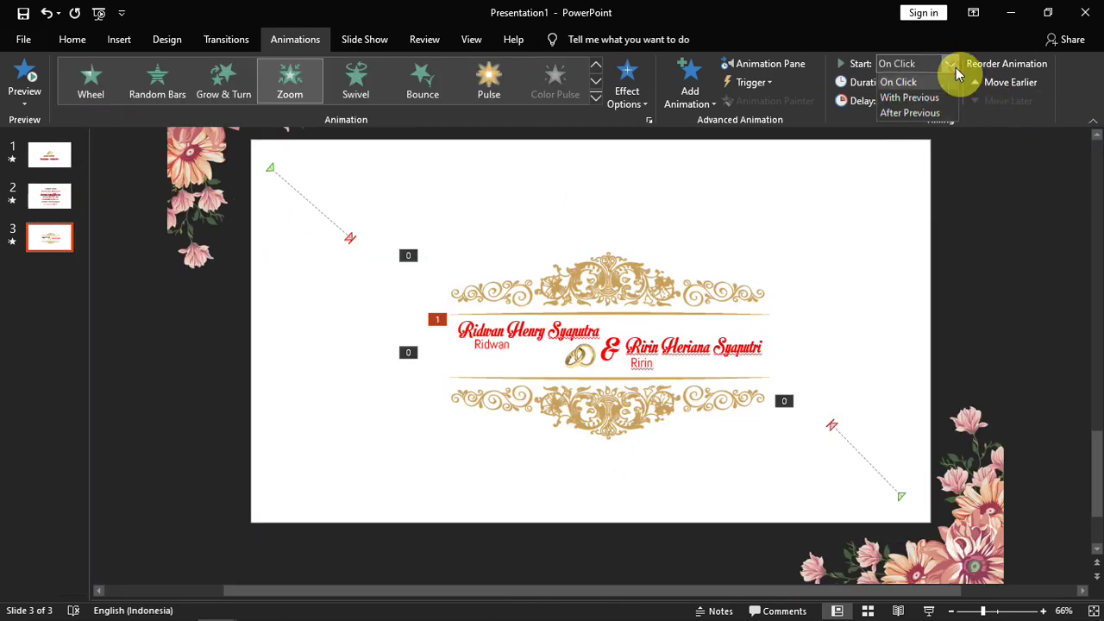
left_click(925, 116)
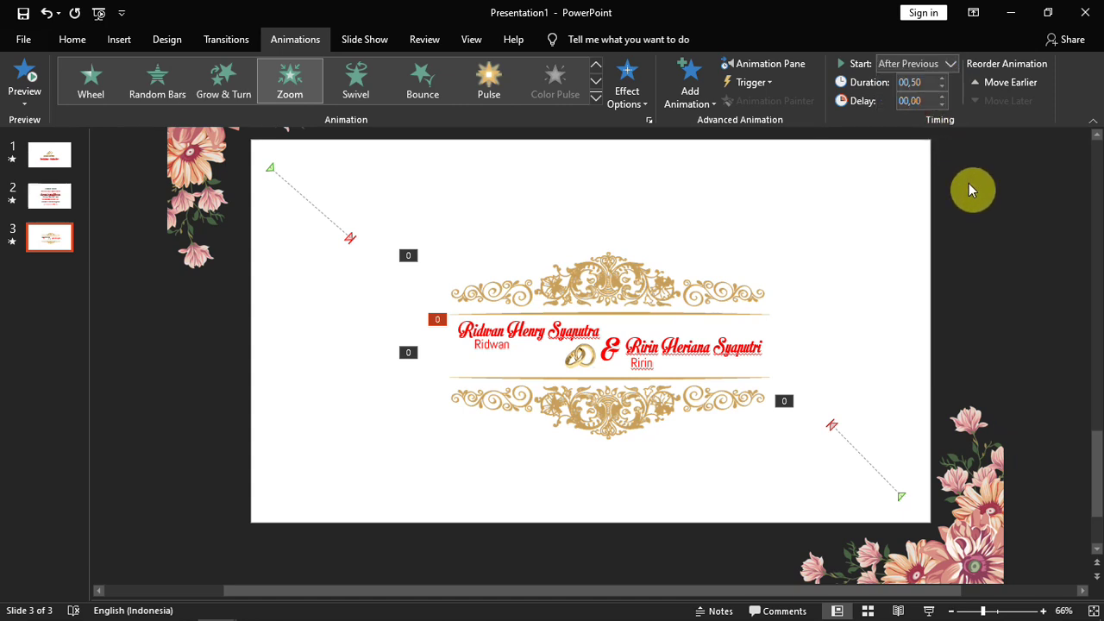
Step: Give the ampersand a Fade entrance starting After Previous
left_click(623, 356)
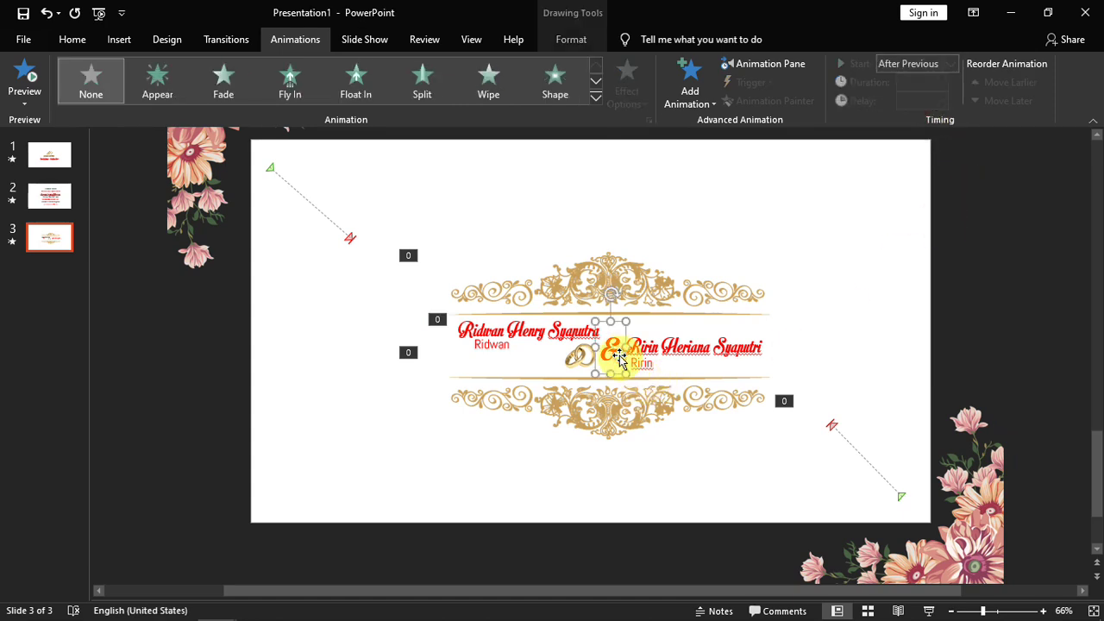
left_click(230, 98)
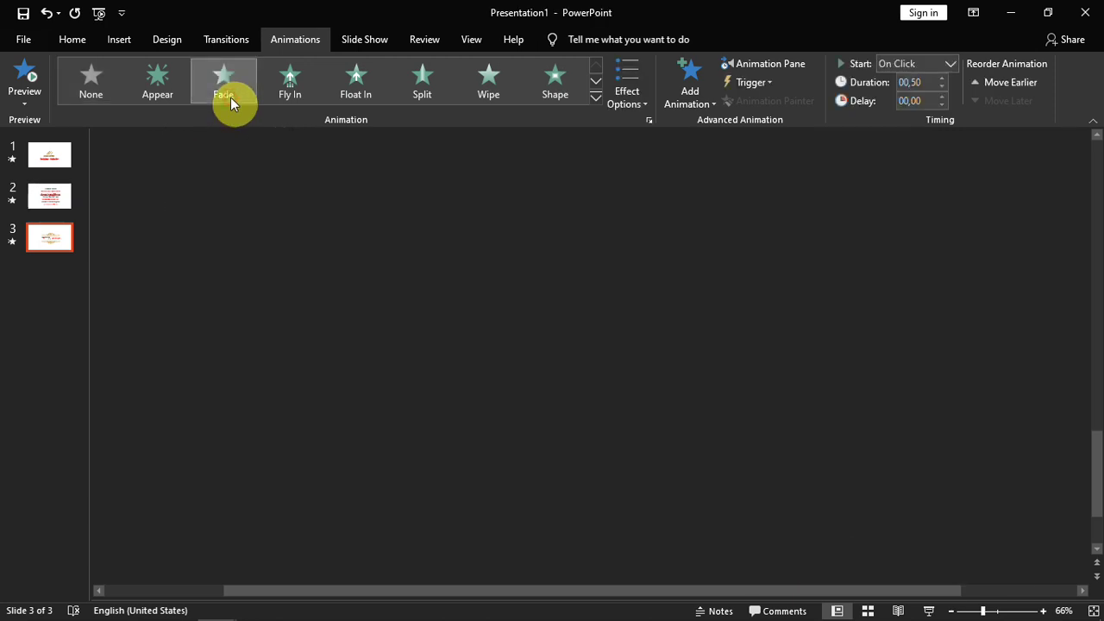
left_click(951, 63)
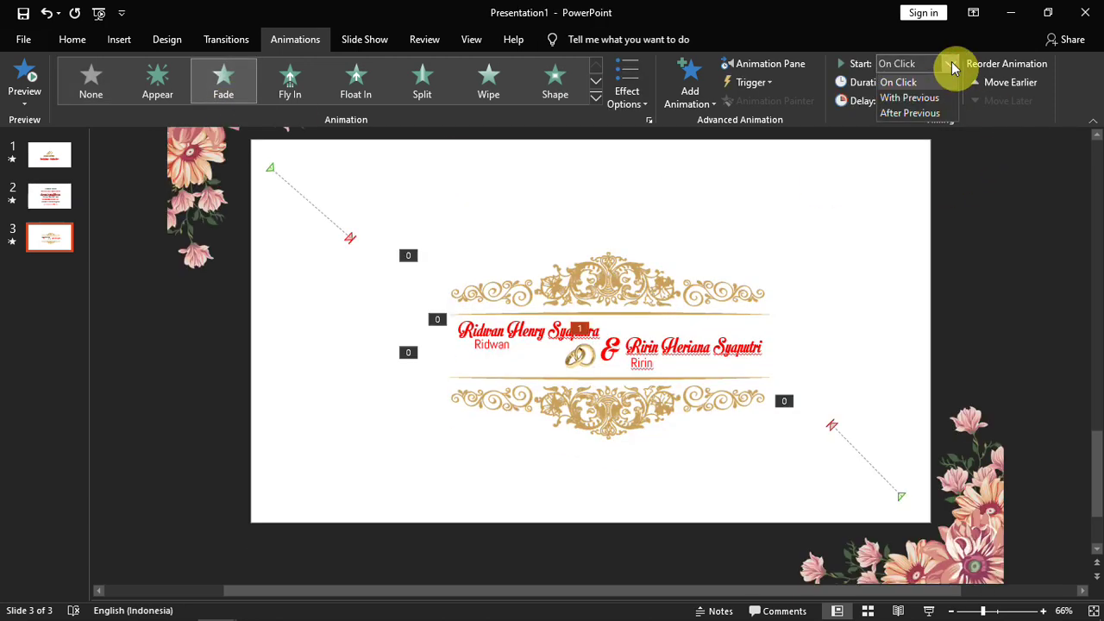
left_click(914, 113)
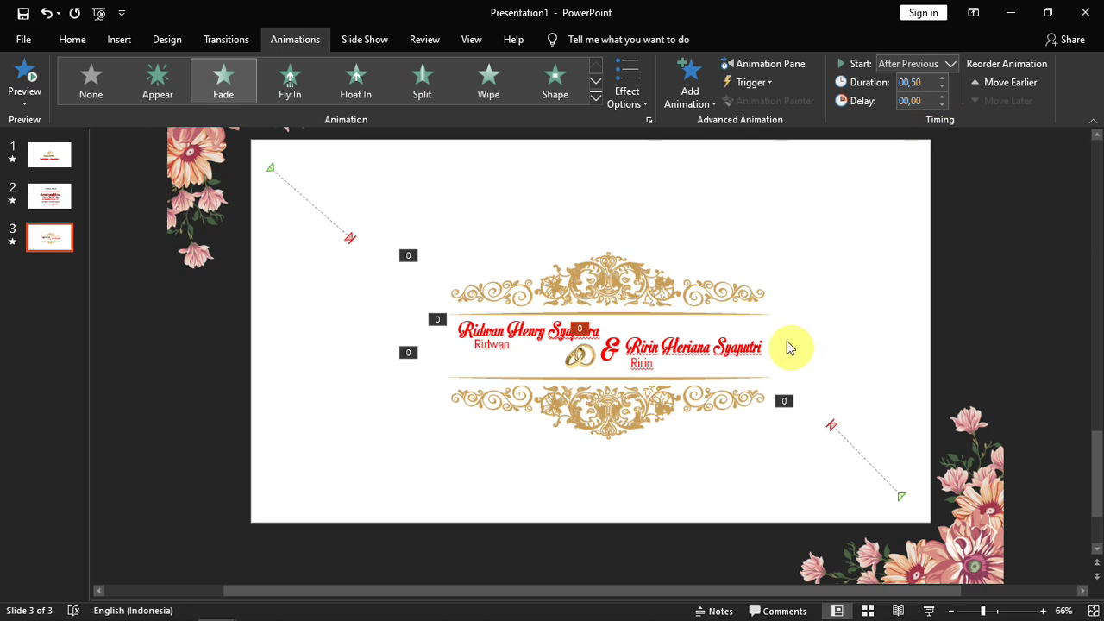
Step: Give the rings a Fly In entrance from the top-left
left_click(585, 366)
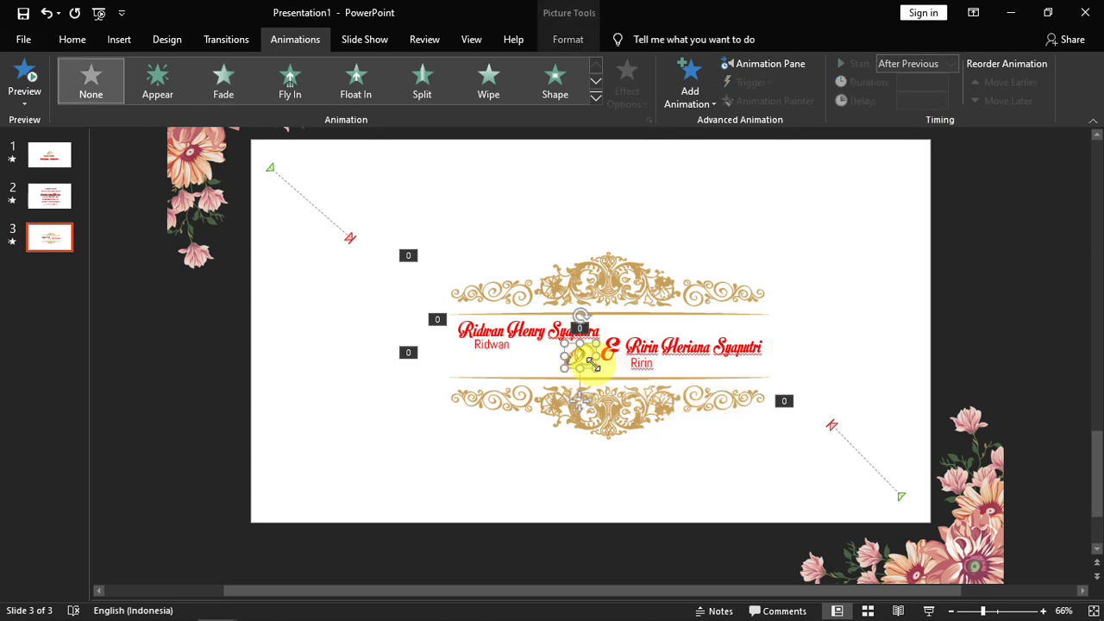
left_click(302, 84)
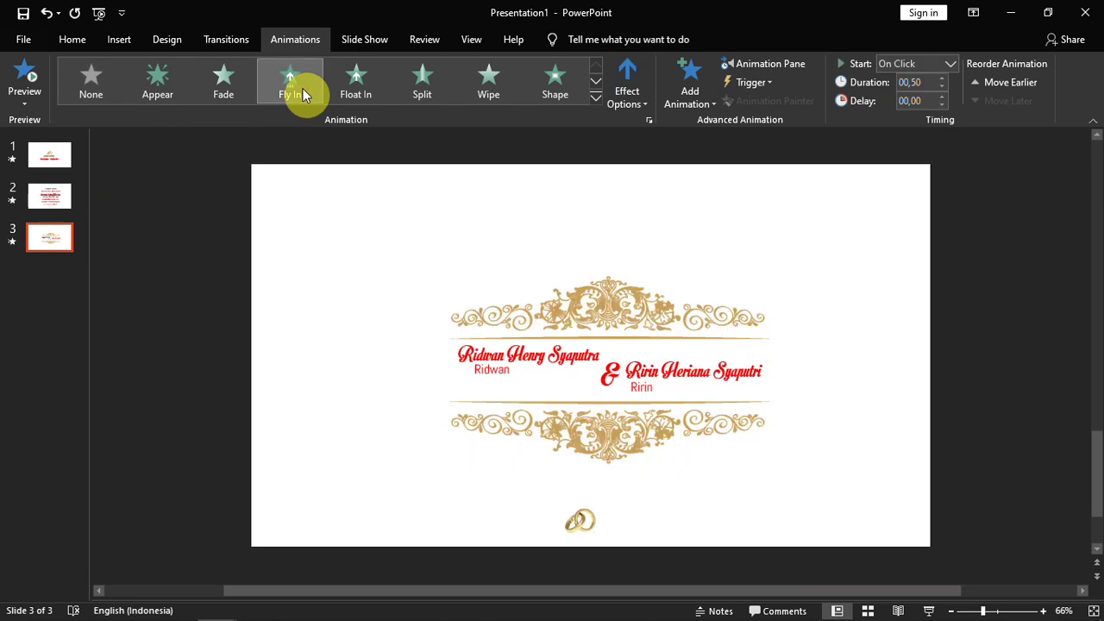
left_click(638, 99)
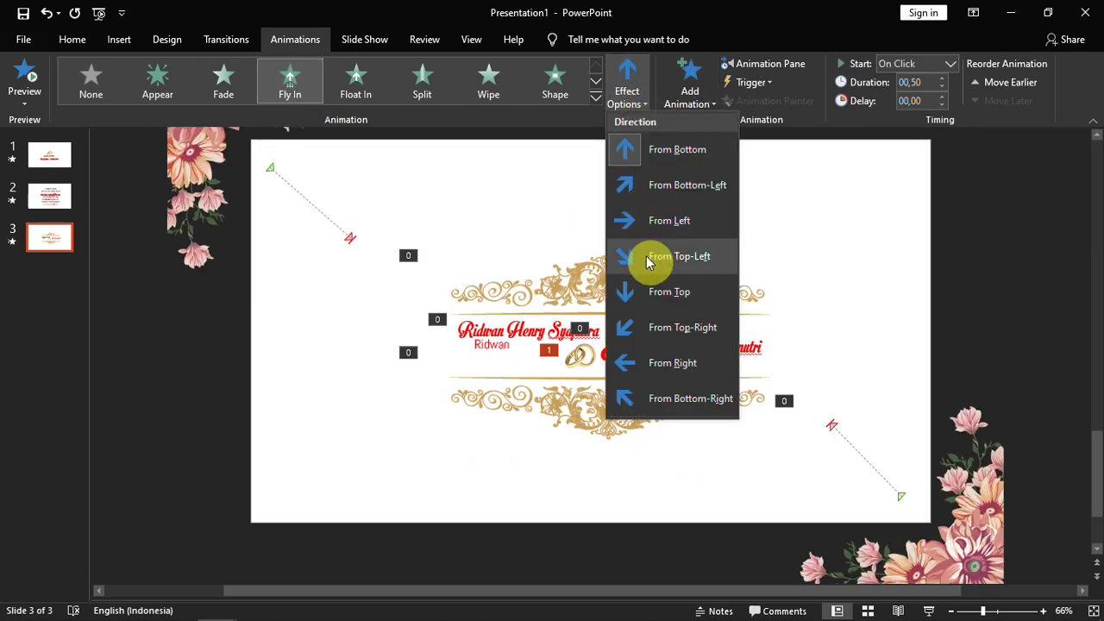
left_click(648, 256)
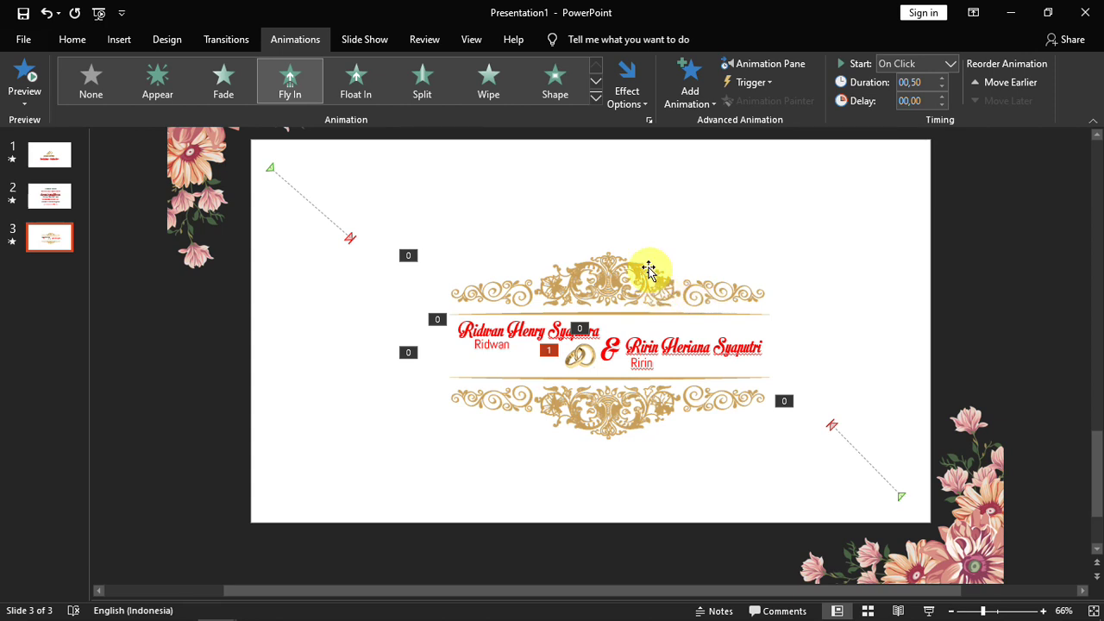
Step: Give the bride's name block a Zoom entrance starting After Previous
left_click(664, 357)
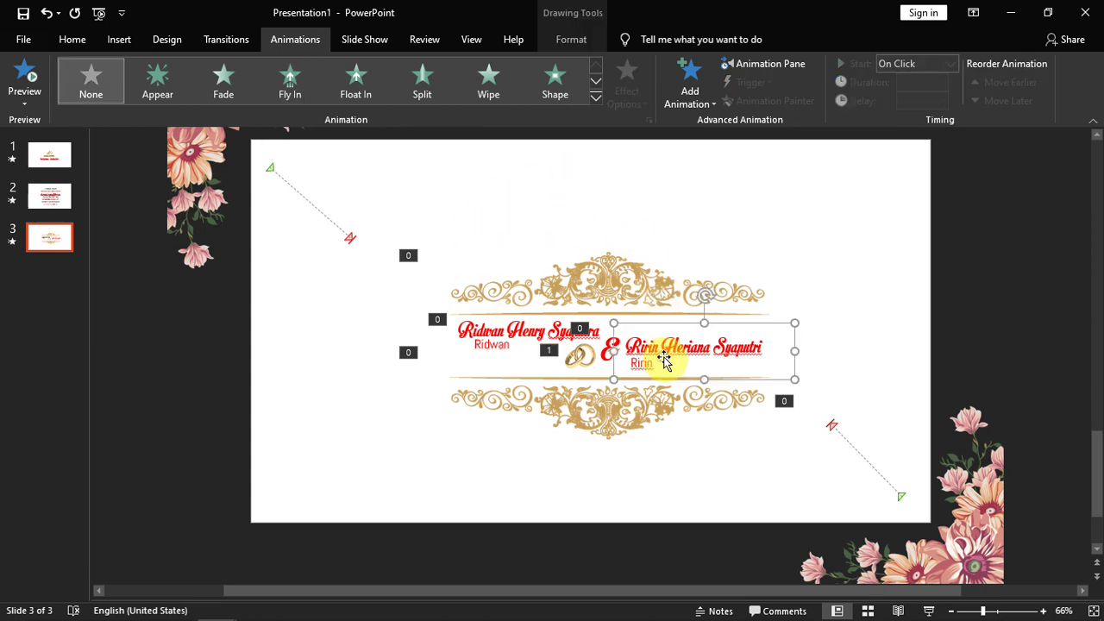
left_click(596, 97)
left_click(235, 216)
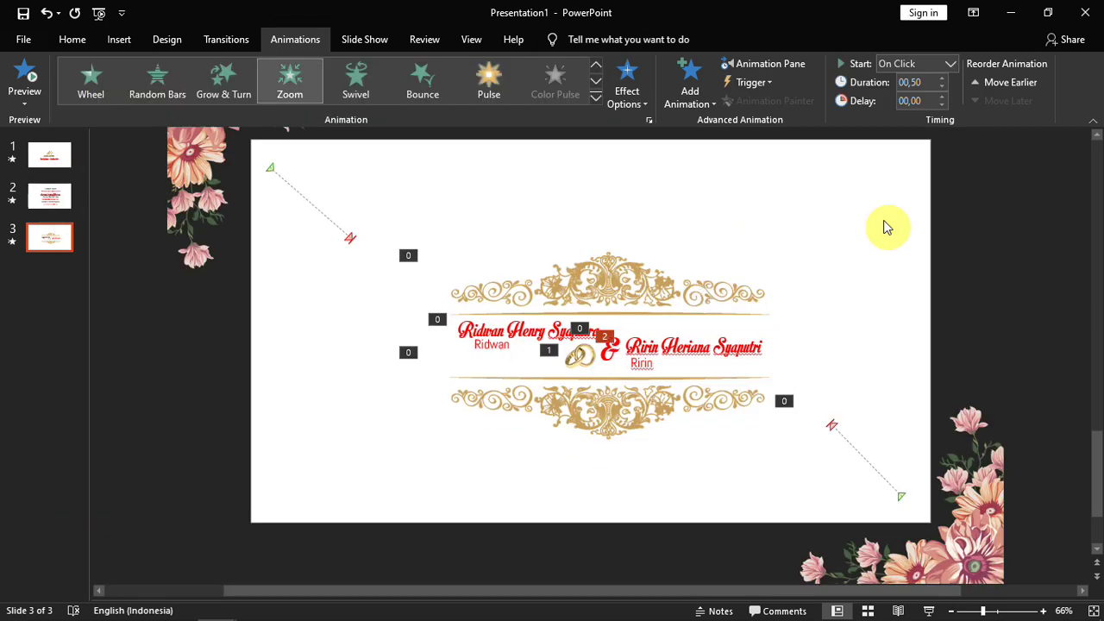
left_click(955, 62)
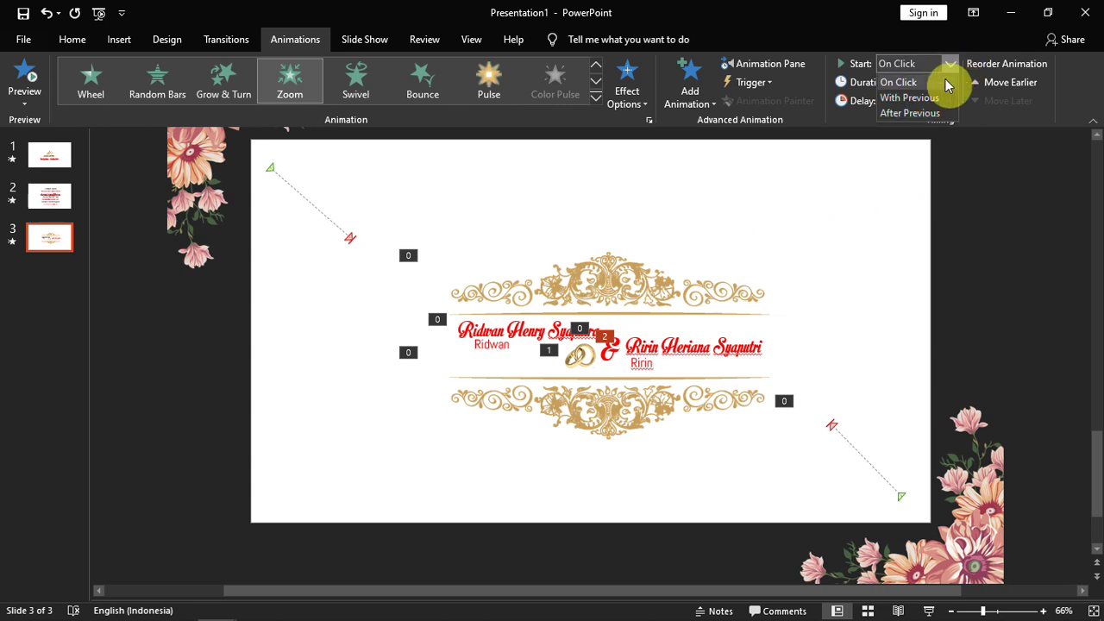
left_click(932, 118)
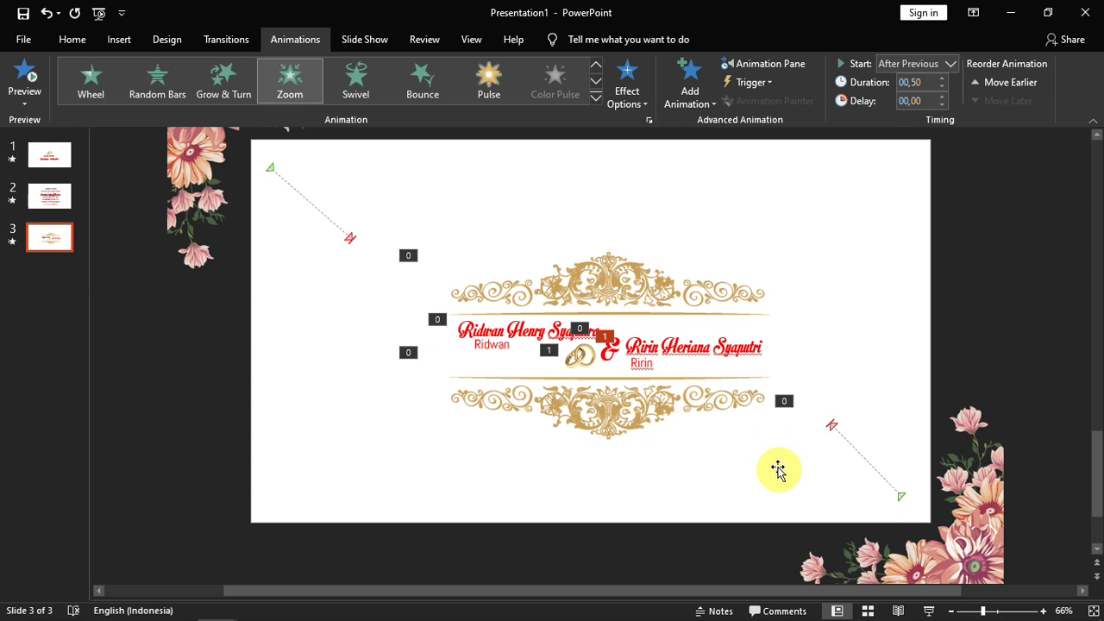
Step: Preview slide 3, then set the rings' entrance to start After Previous
left_click(929, 611)
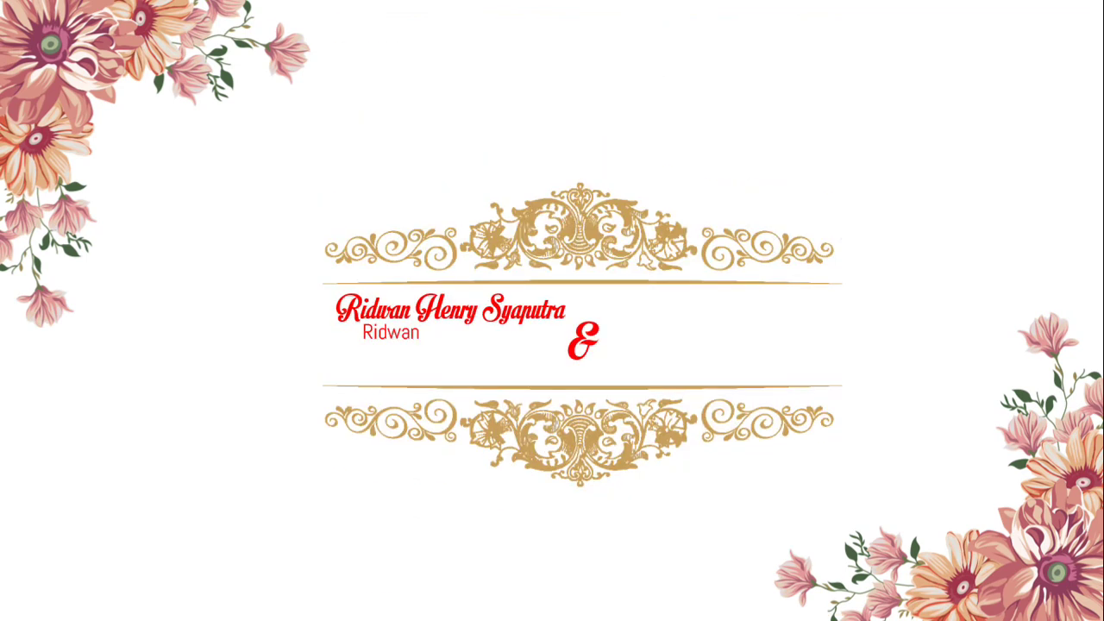
key("Escape")
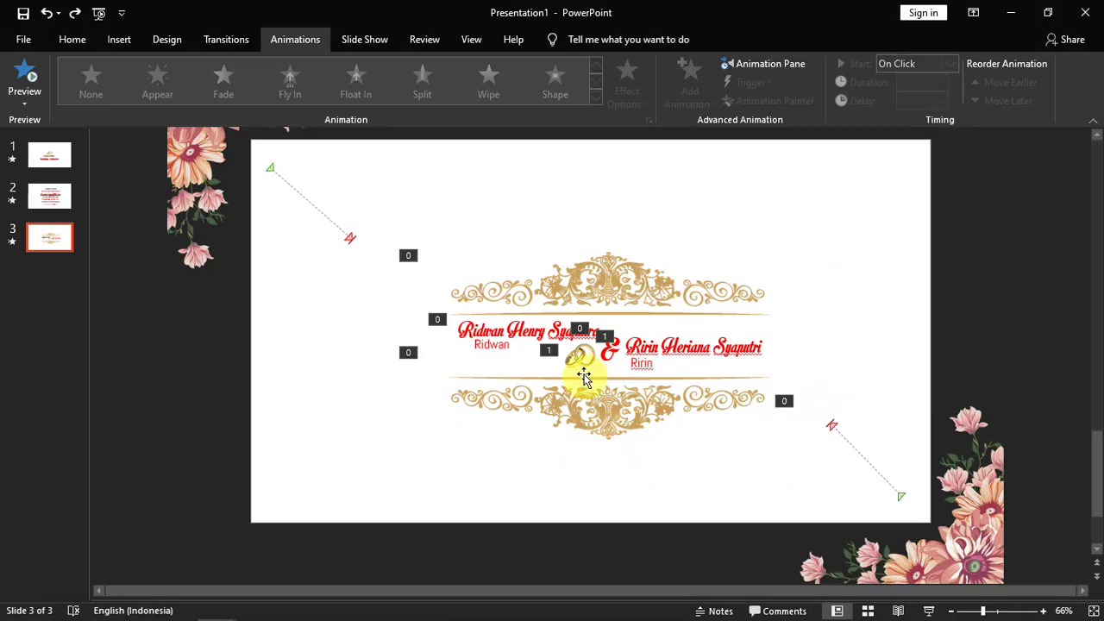
left_click(583, 369)
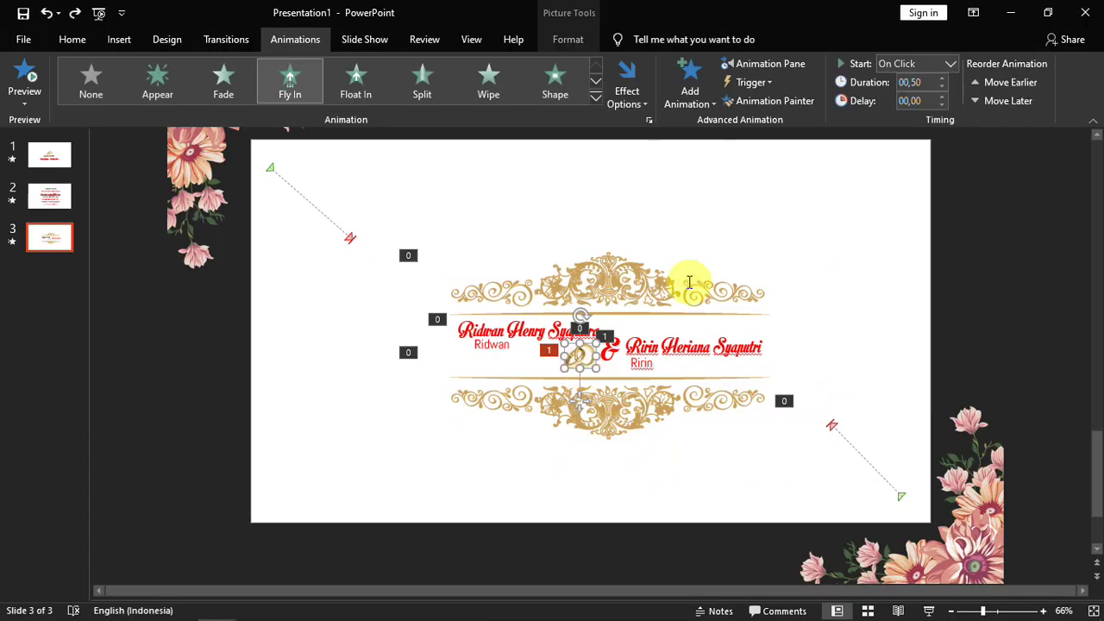
left_click(951, 64)
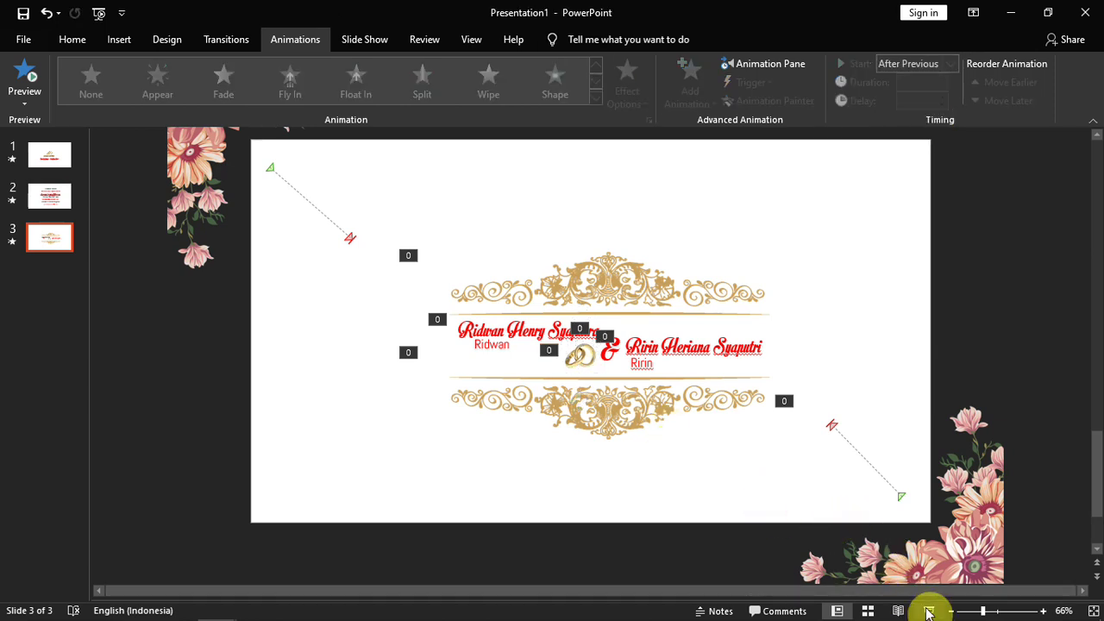
Step: Replay the slide show to check the animation sequence and return to editing
key("F5")
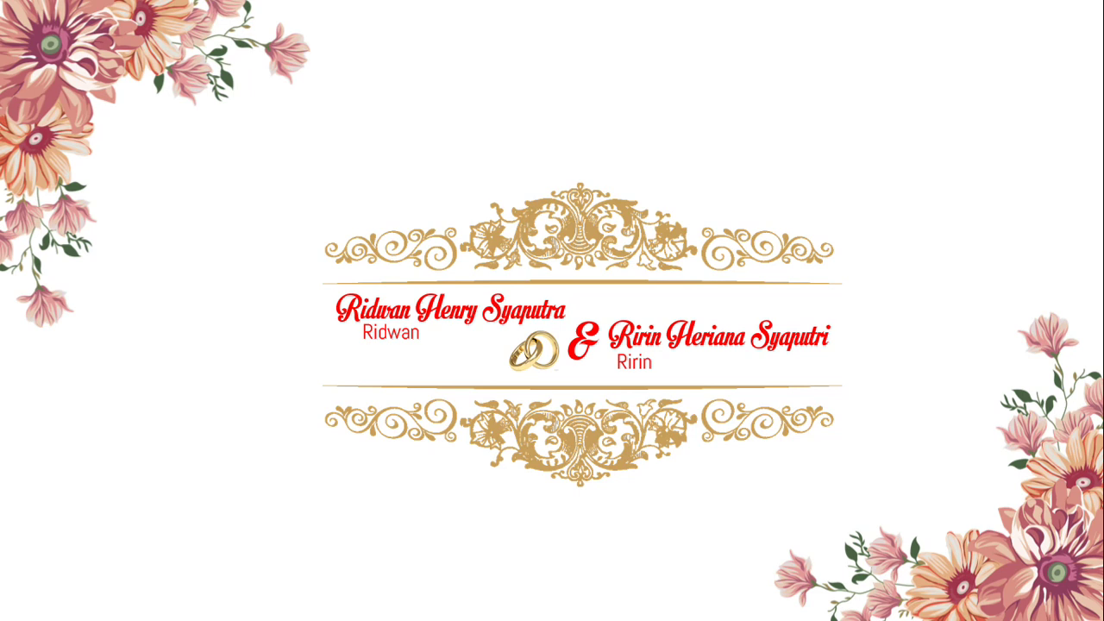
key("Escape")
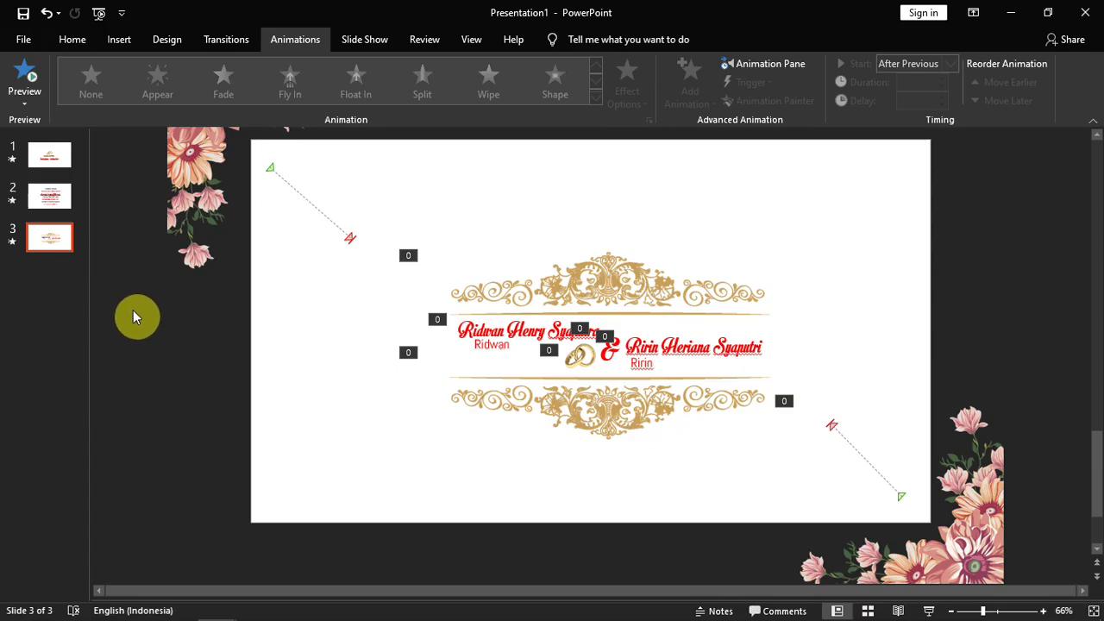
left_click_drag(89, 294, 113, 295)
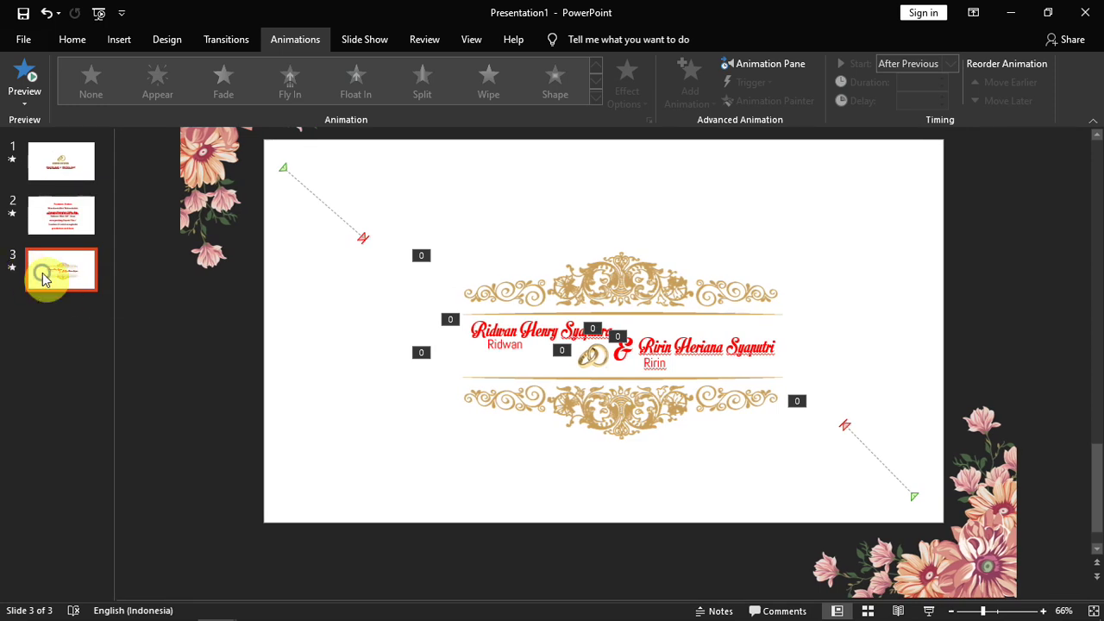
Step: Duplicate slide 3 as a new slide 4 and delete its ornament, names and rings
right_click(43, 276)
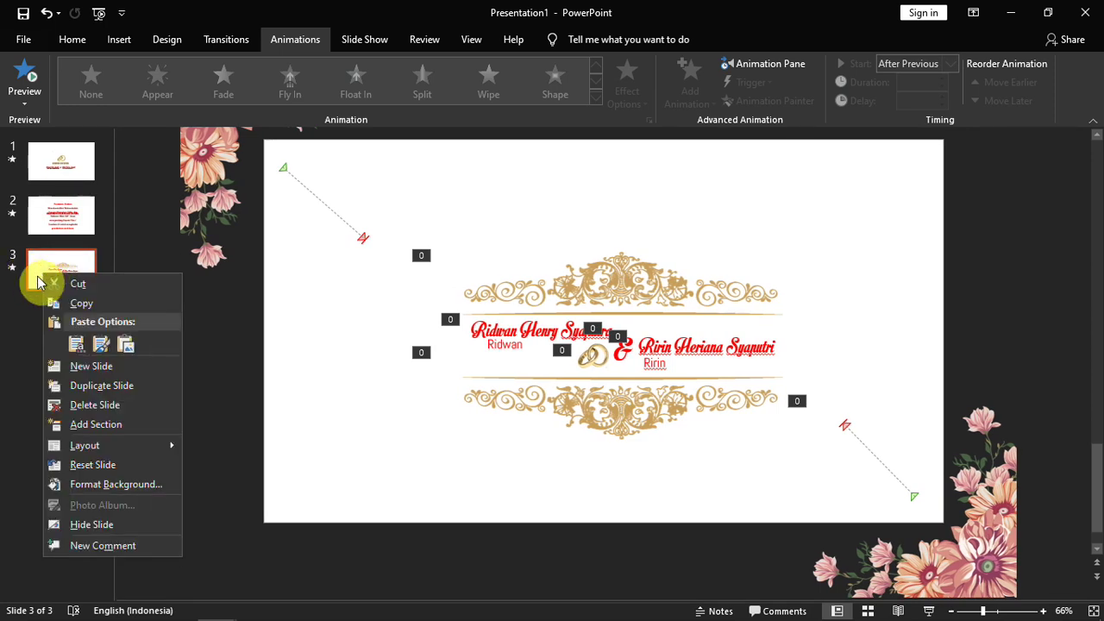
left_click(89, 388)
mouse_move(257, 489)
left_mouse_down()
mouse_move(953, 215)
mouse_move(946, 199)
left_mouse_up()
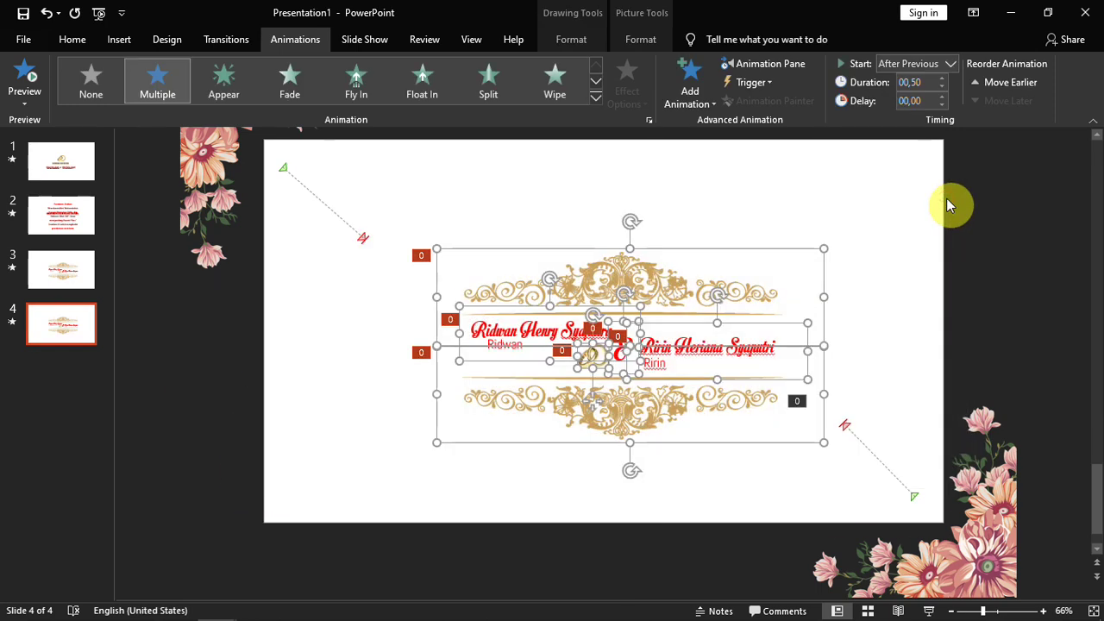
key("Delete")
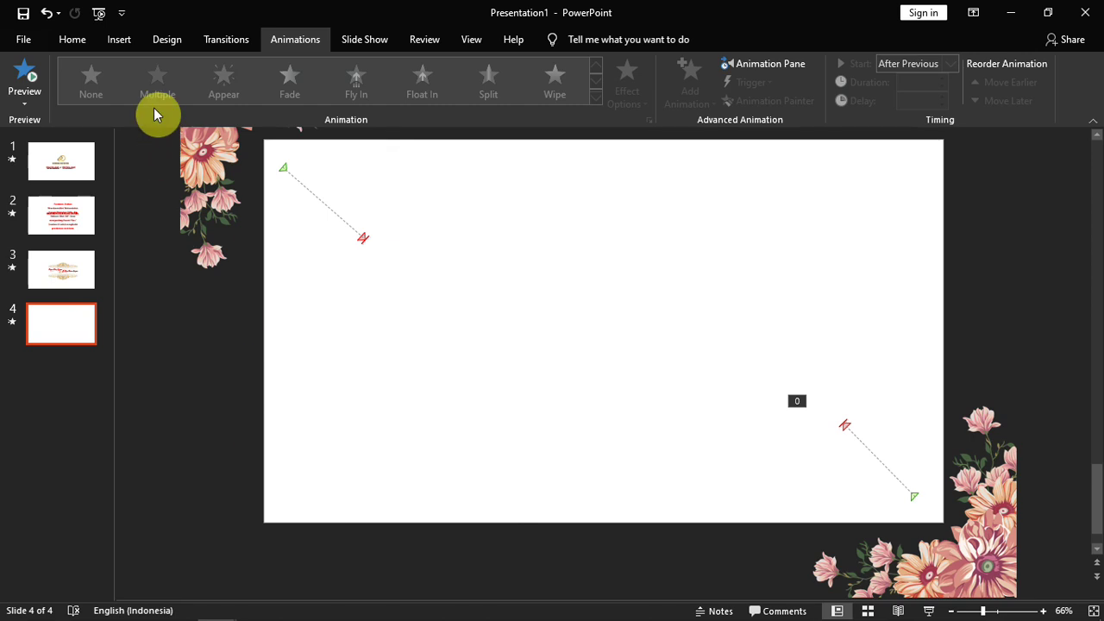
Step: Add a text box near the top of slide 4 reading 'Save Data'
left_click(121, 40)
left_click(715, 101)
left_click_drag(565, 212, 848, 294)
type("Save Data")
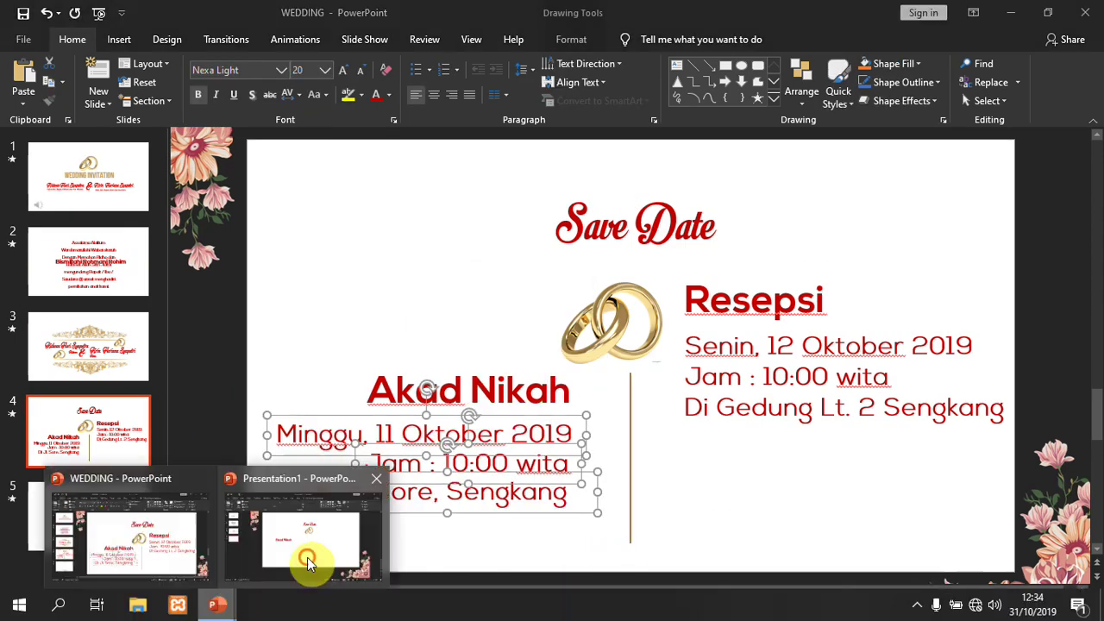
Step: Move the pasted date text under Acara Resepsi and draw a vertical divider line below the rings
left_click(308, 562)
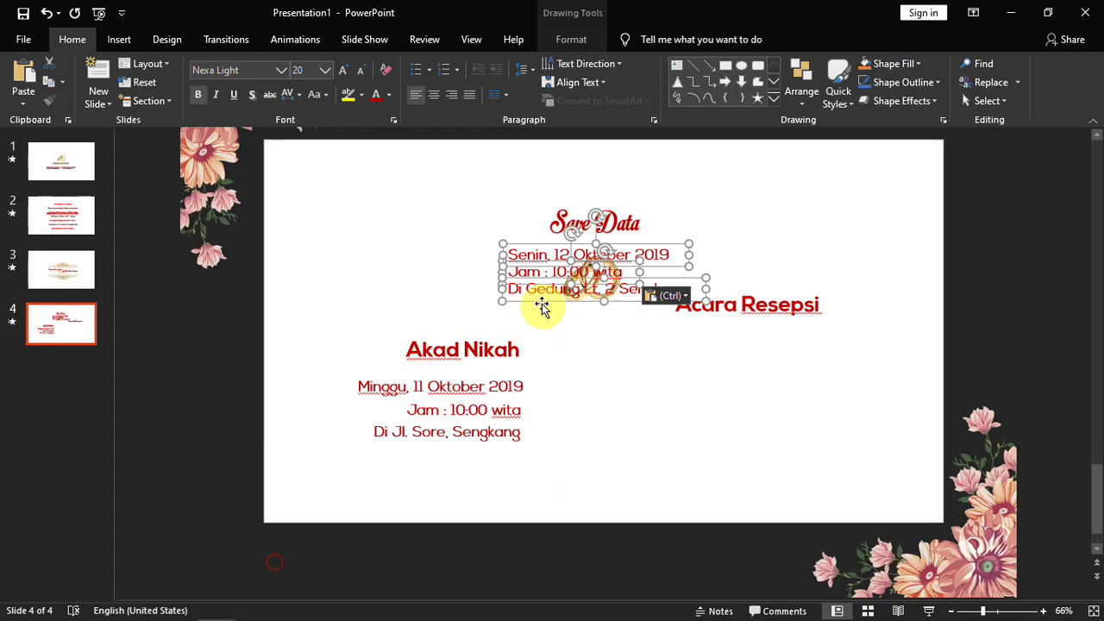
left_click_drag(541, 308, 710, 392)
left_click(649, 328)
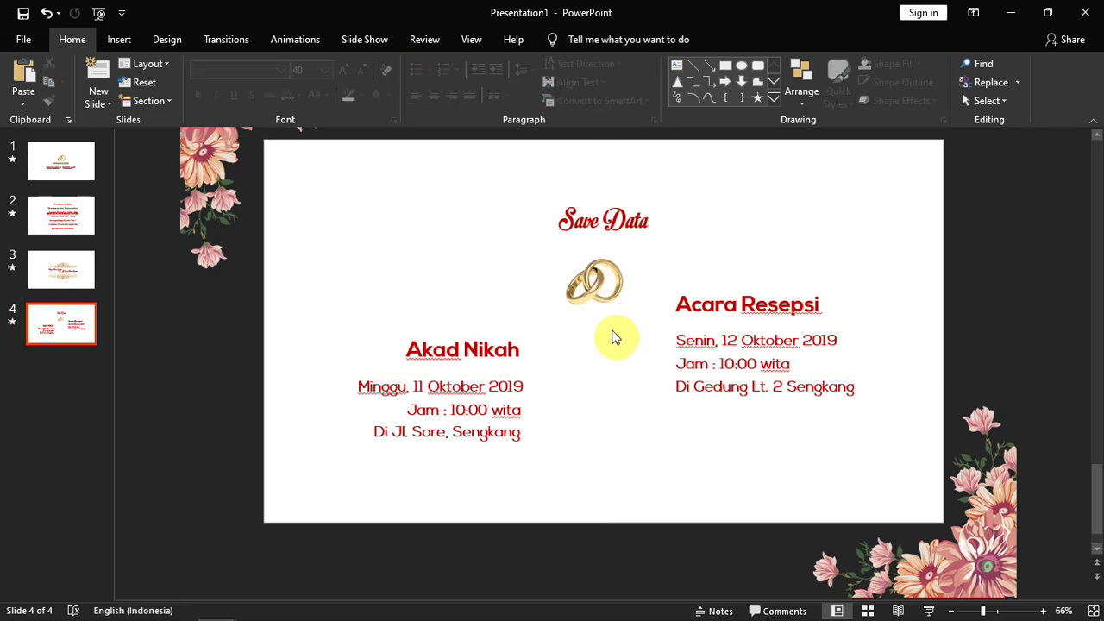
left_click(119, 39)
left_click_drag(594, 332, 594, 485)
left_click(463, 78)
left_click(385, 296)
Step: Shift the Save Data title and rings slightly lower
left_click(645, 464)
left_click_drag(619, 248, 619, 254)
left_click(703, 487)
Step: Group the Akad Nikah text boxes together, then group the Acara Resepsi text boxes
mouse_move(271, 506)
left_mouse_down()
mouse_move(585, 288)
mouse_move(579, 303)
left_mouse_up()
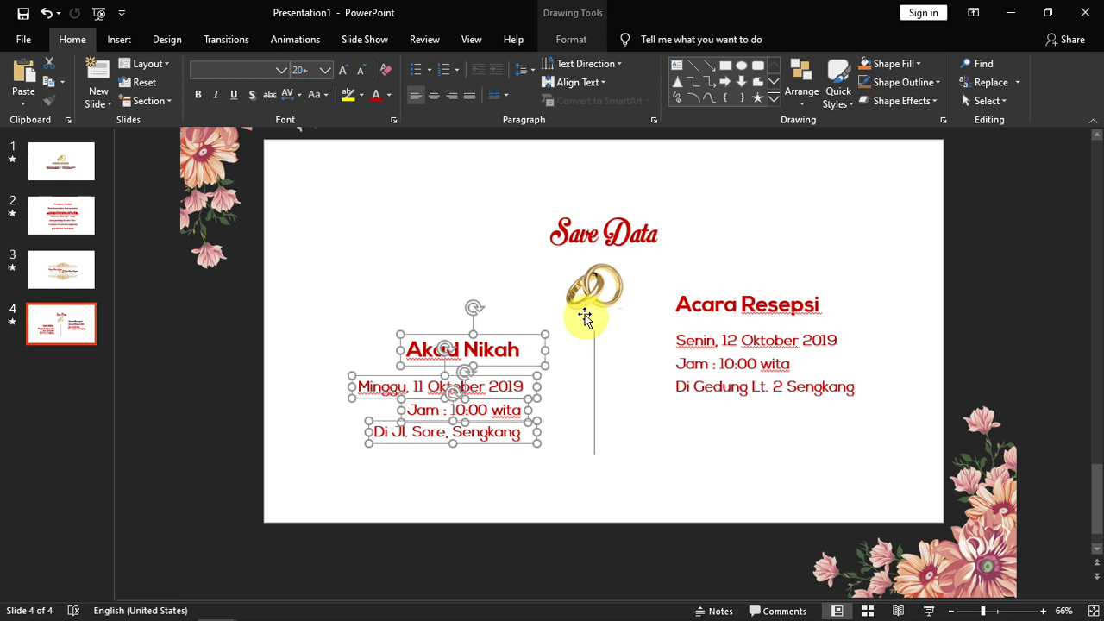
key("ctrl+g")
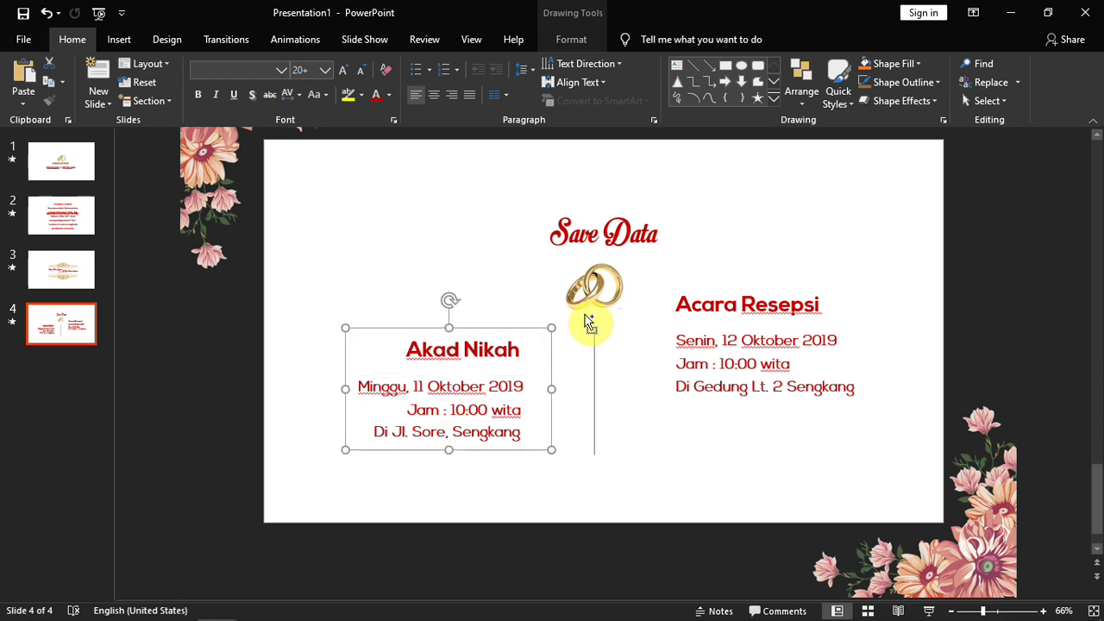
left_click_drag(647, 456, 931, 246)
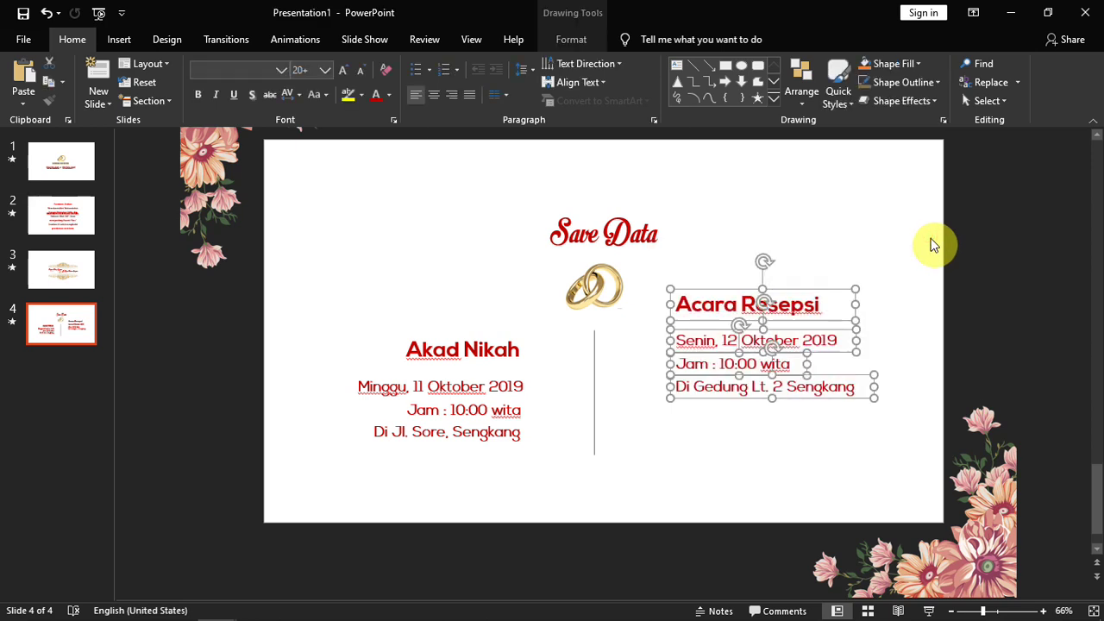
key("ctrl+g")
left_click(721, 451)
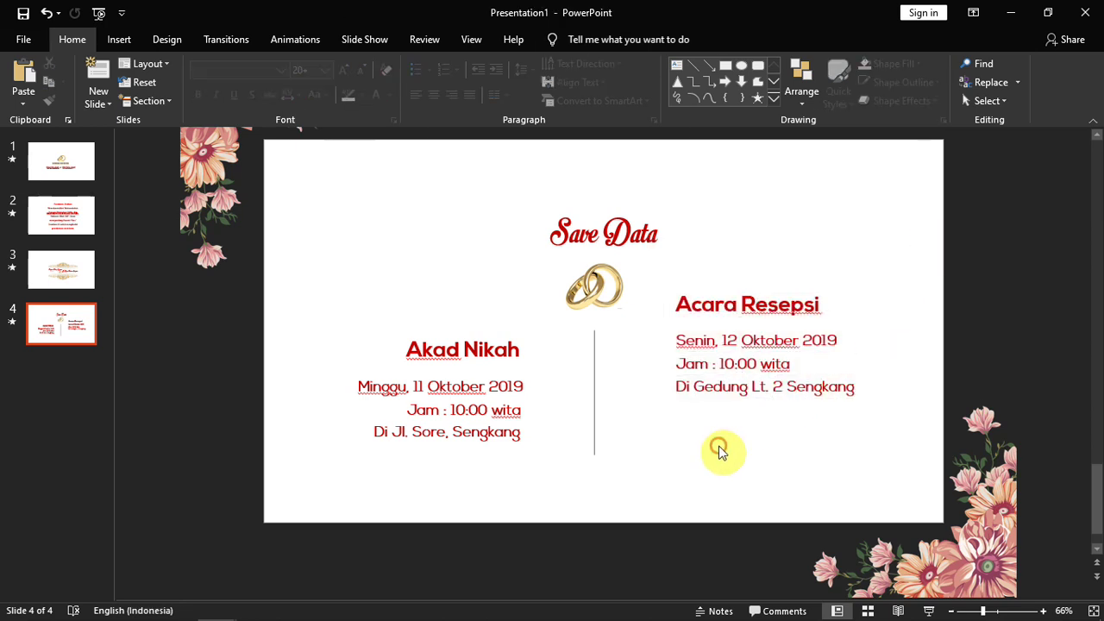
left_click_drag(473, 176, 713, 266)
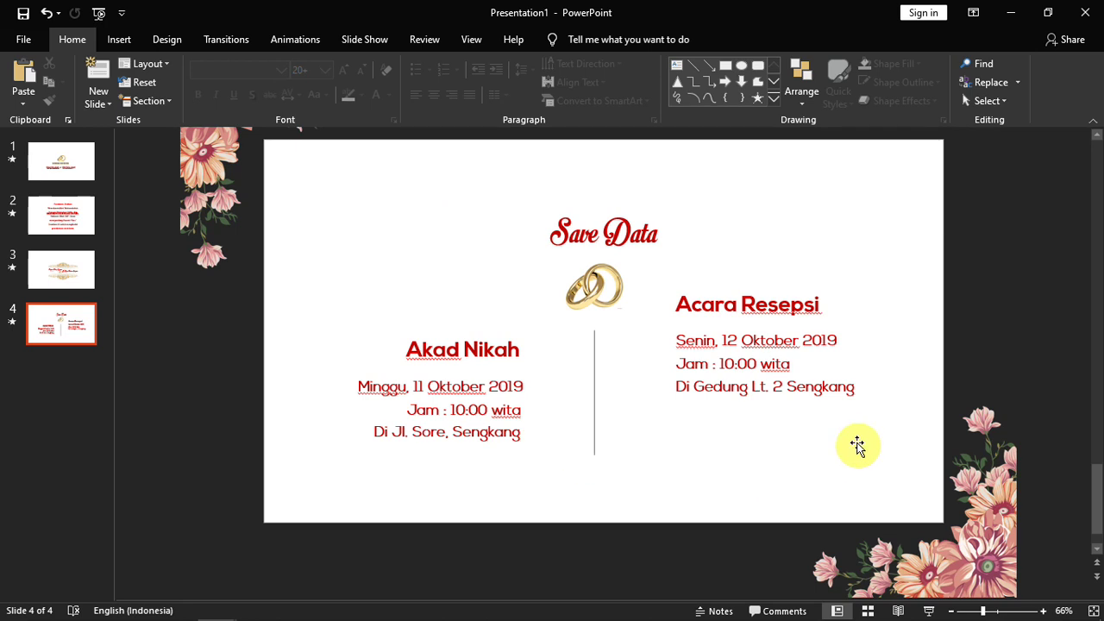
Step: Give the Save Data title and rings picture a Zoom entrance starting After Previous
left_click(556, 226)
left_click(577, 288)
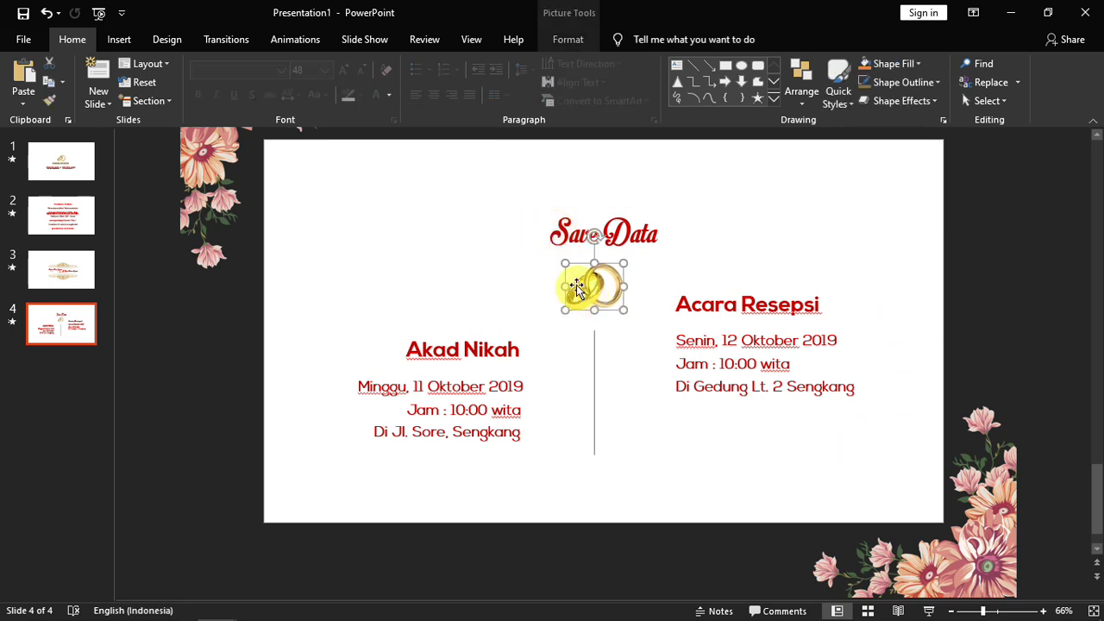
left_click_drag(476, 169, 748, 332)
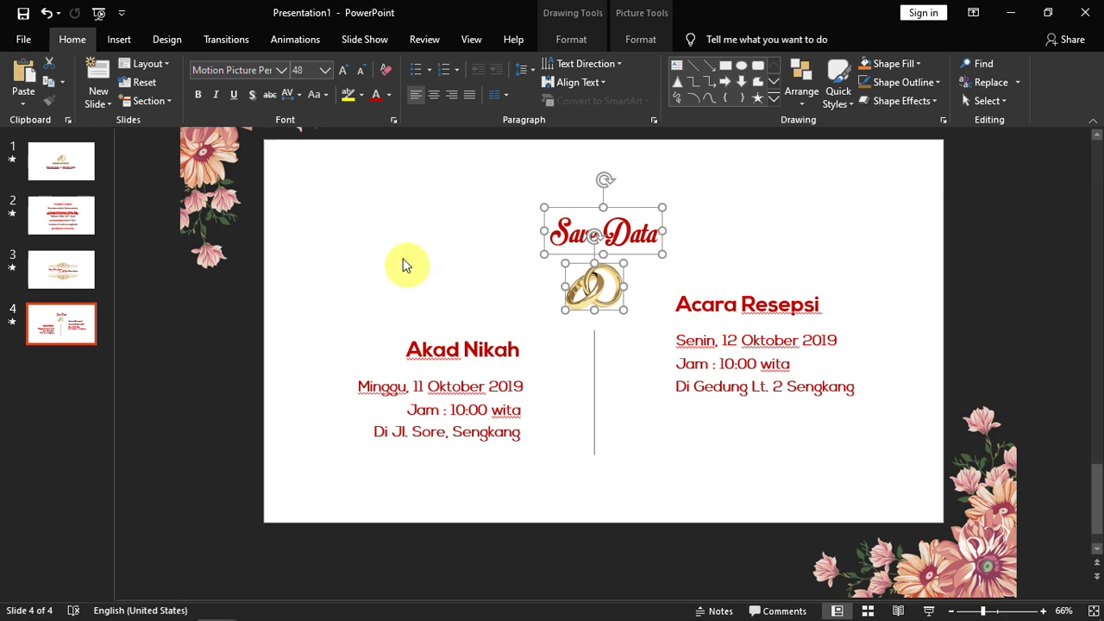
left_click(290, 40)
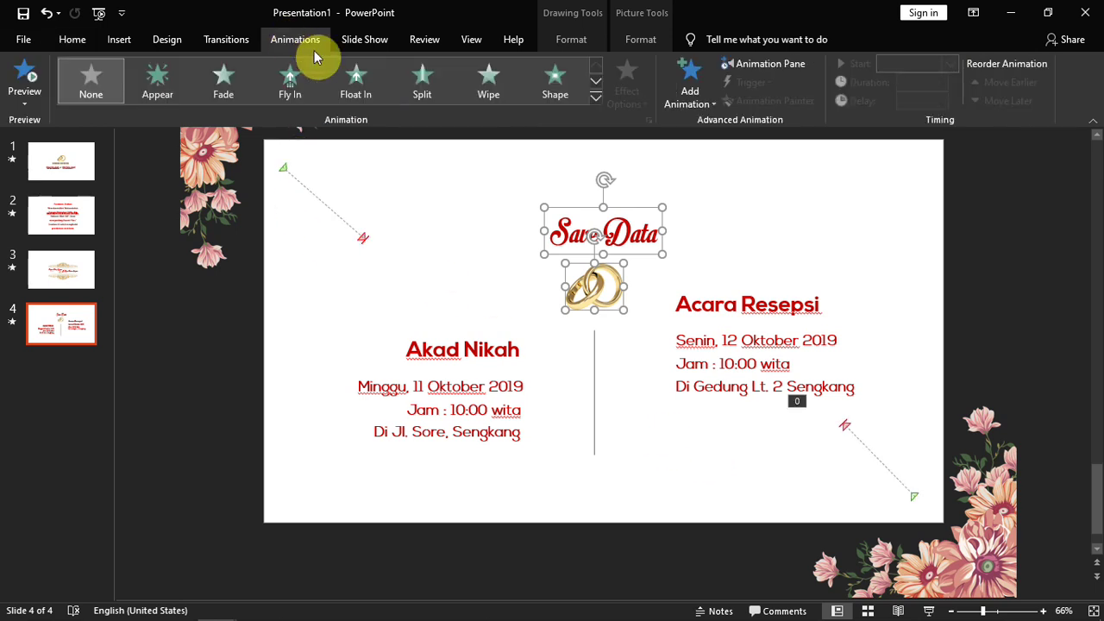
left_click(595, 101)
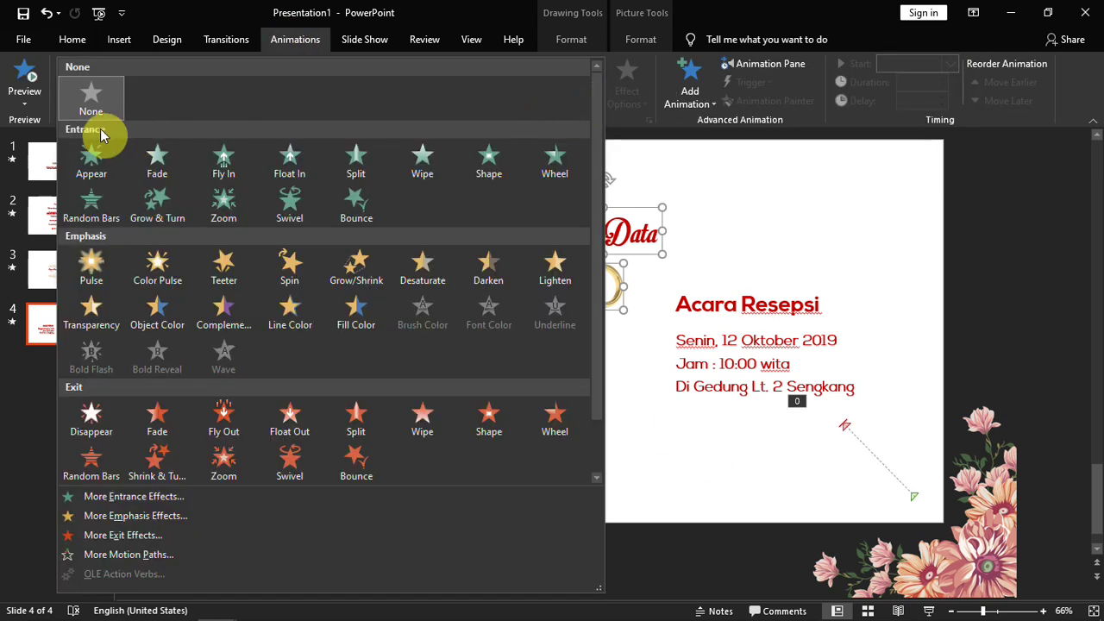
left_click(220, 207)
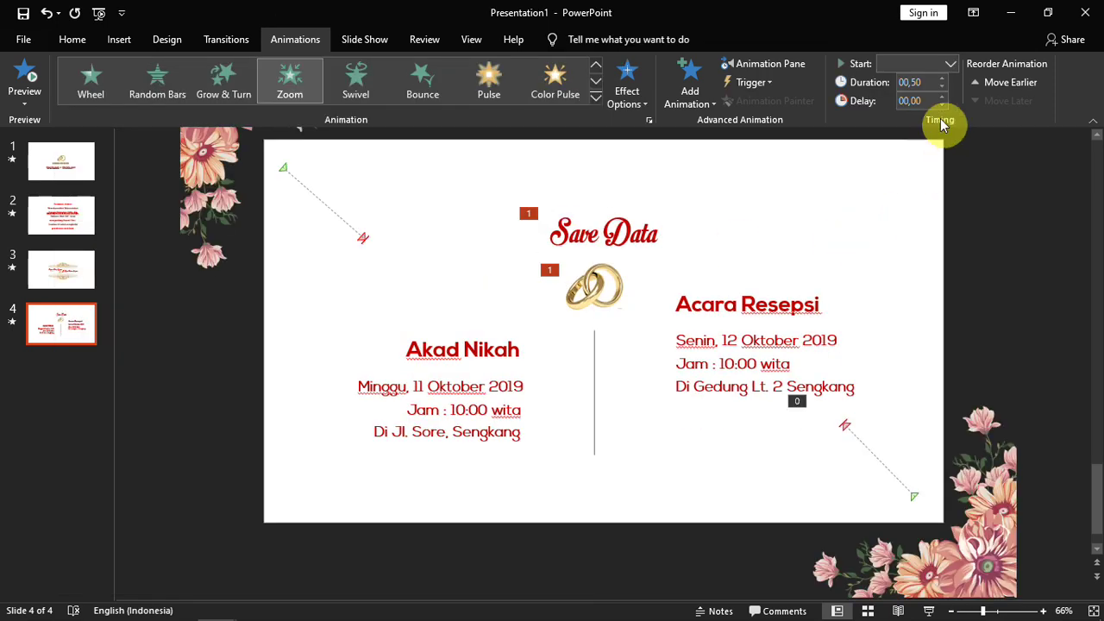
left_click(950, 64)
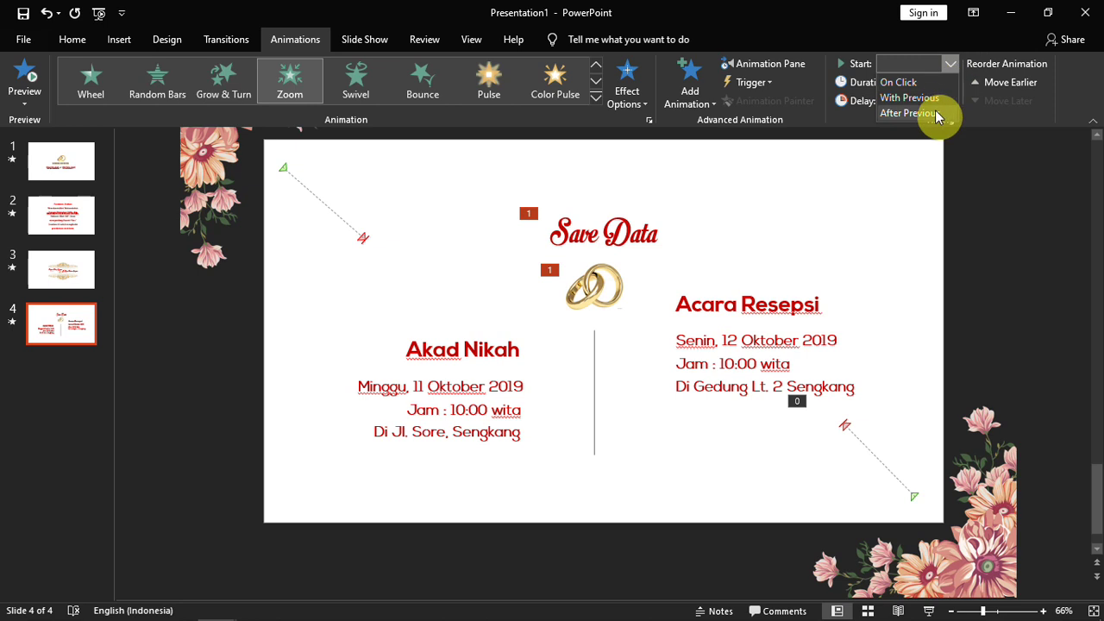
left_click(909, 113)
left_click(894, 215)
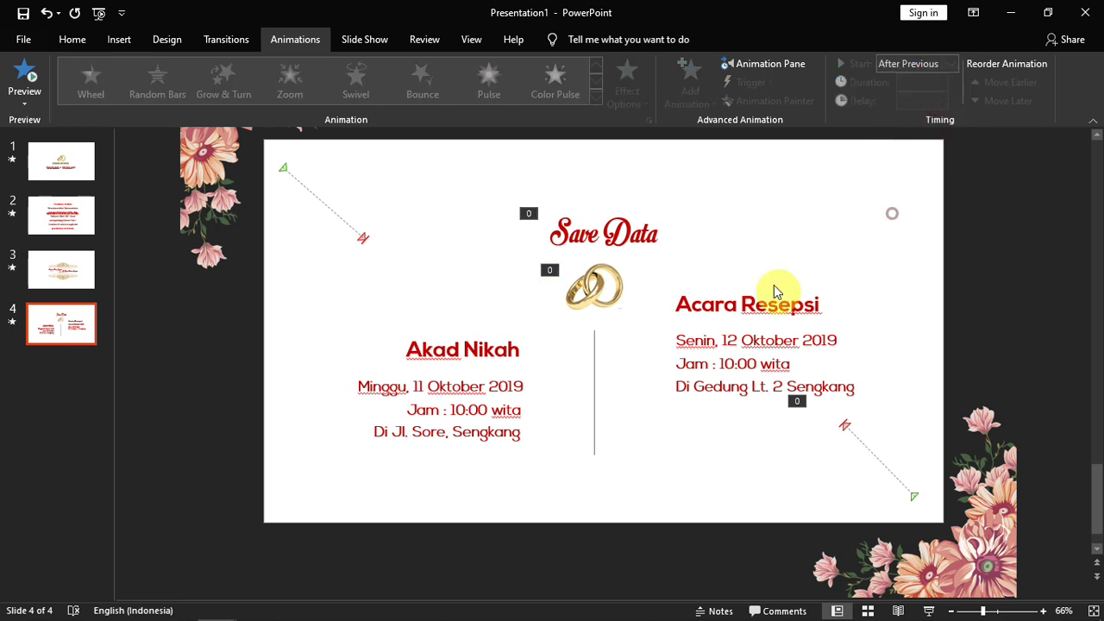
Step: Make the Akad Nikah block Fly In From Left, starting After Previous
left_click(466, 444)
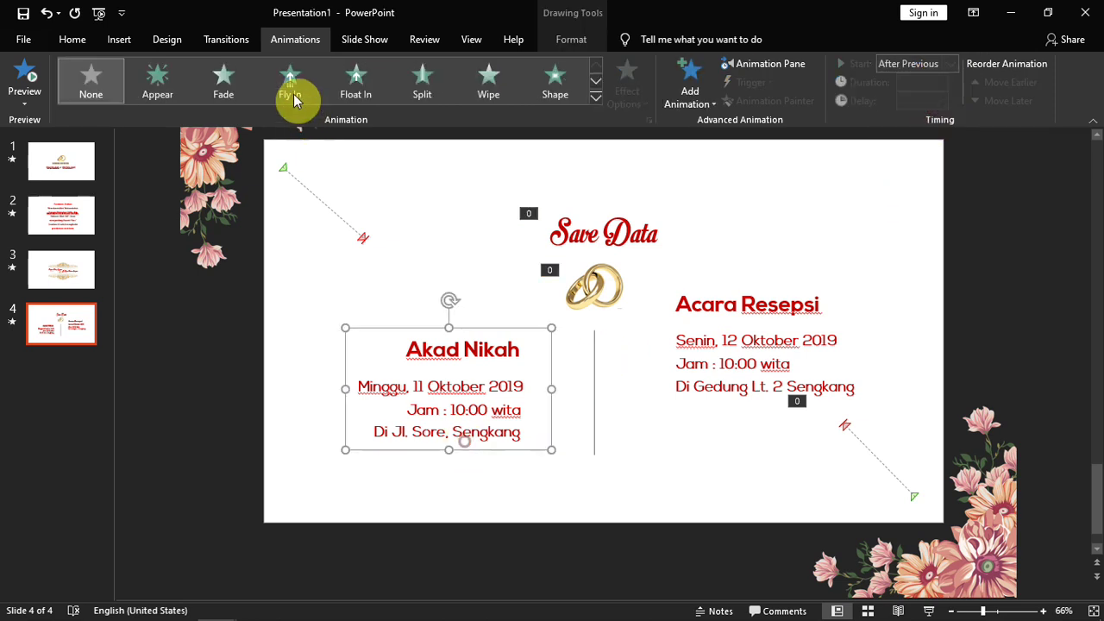
left_click(293, 91)
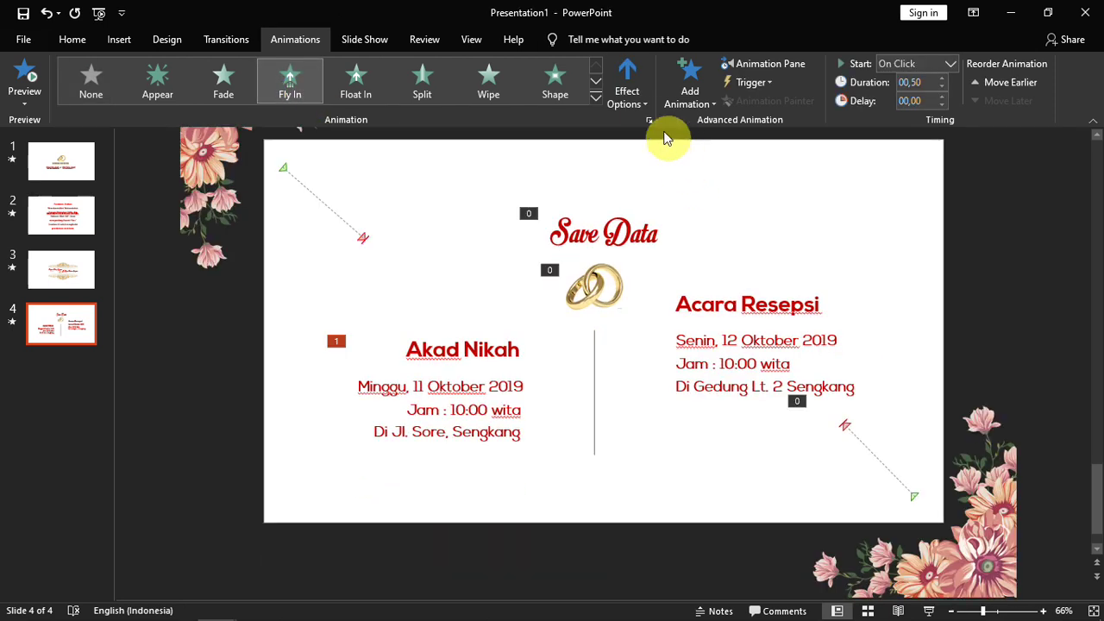
left_click(640, 110)
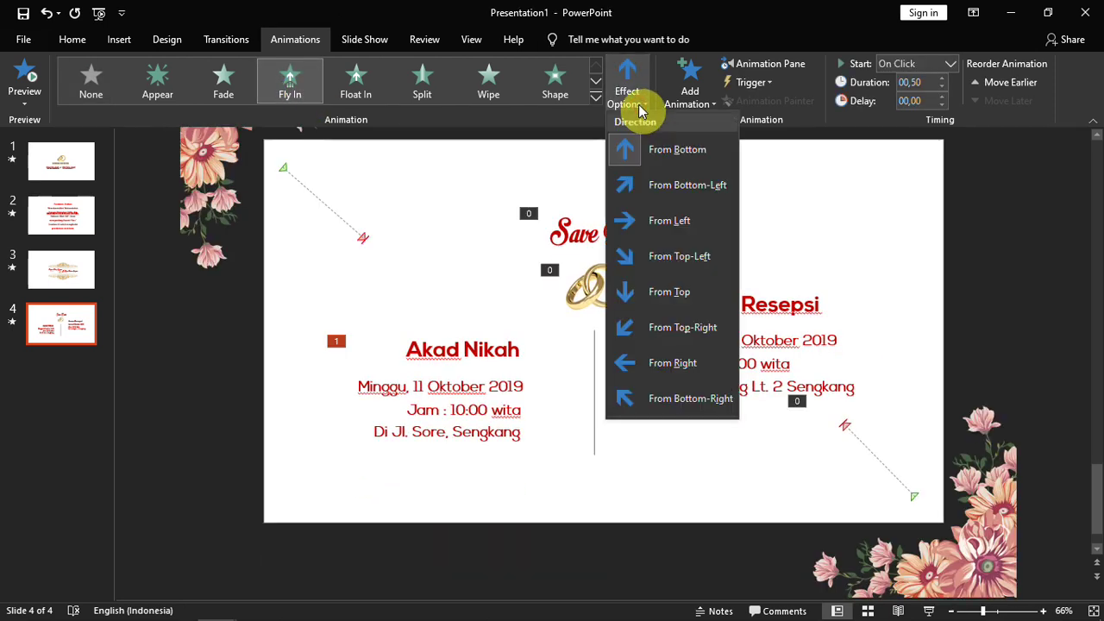
left_click(653, 222)
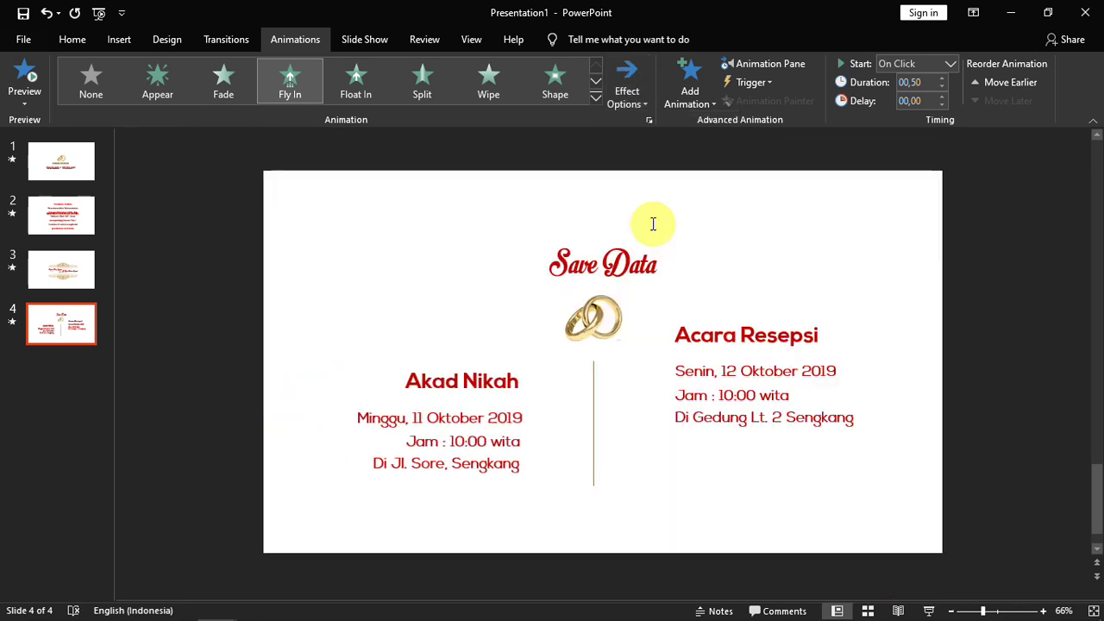
left_click(540, 438)
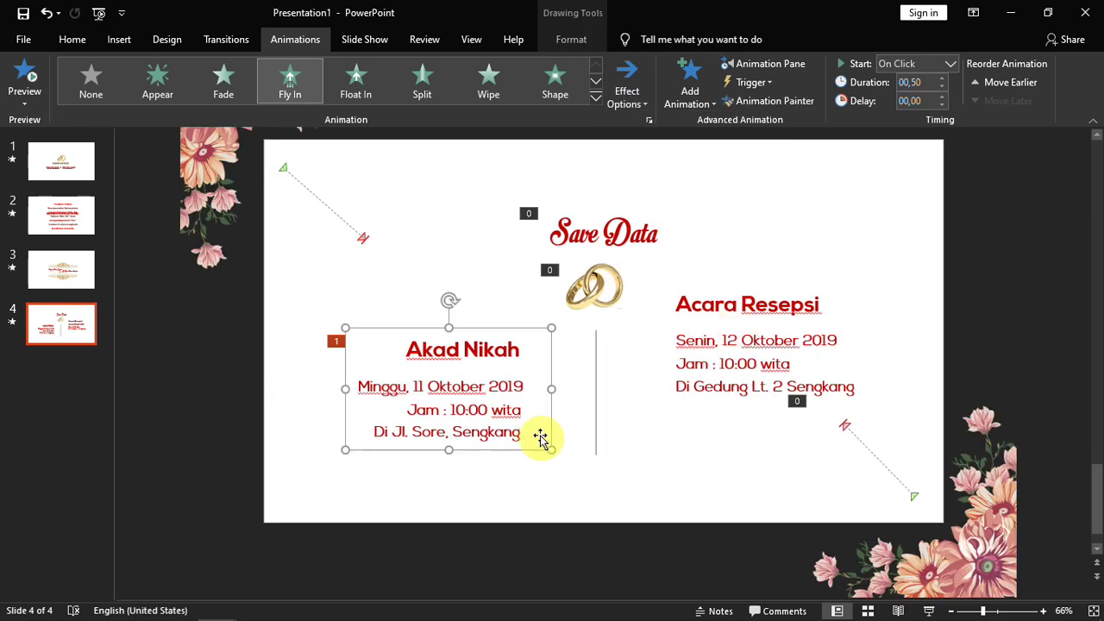
left_click(949, 67)
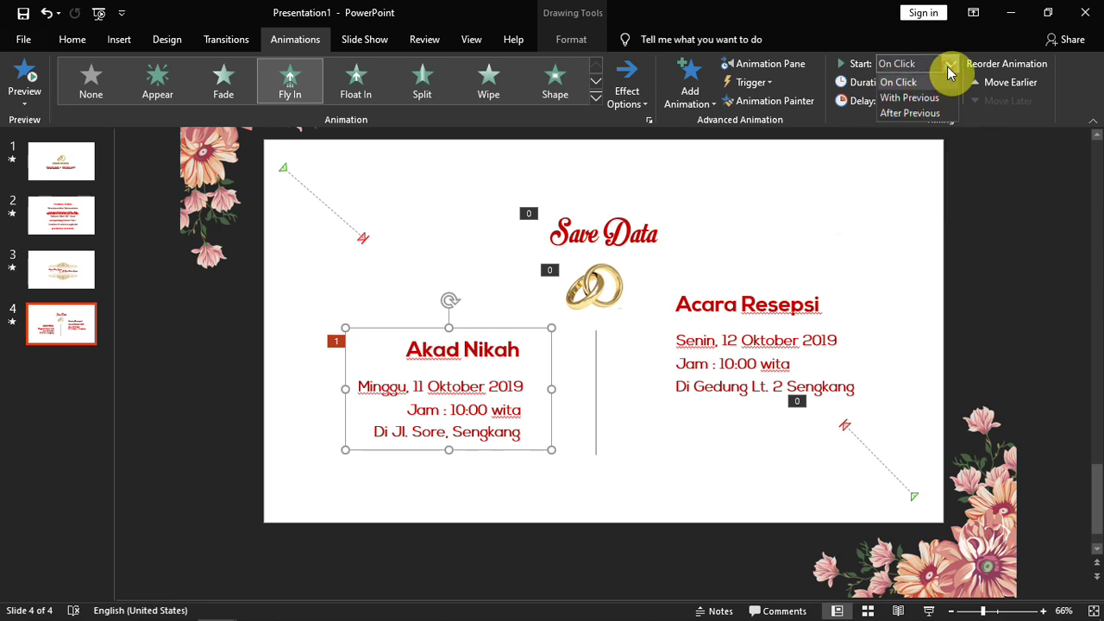
left_click(932, 115)
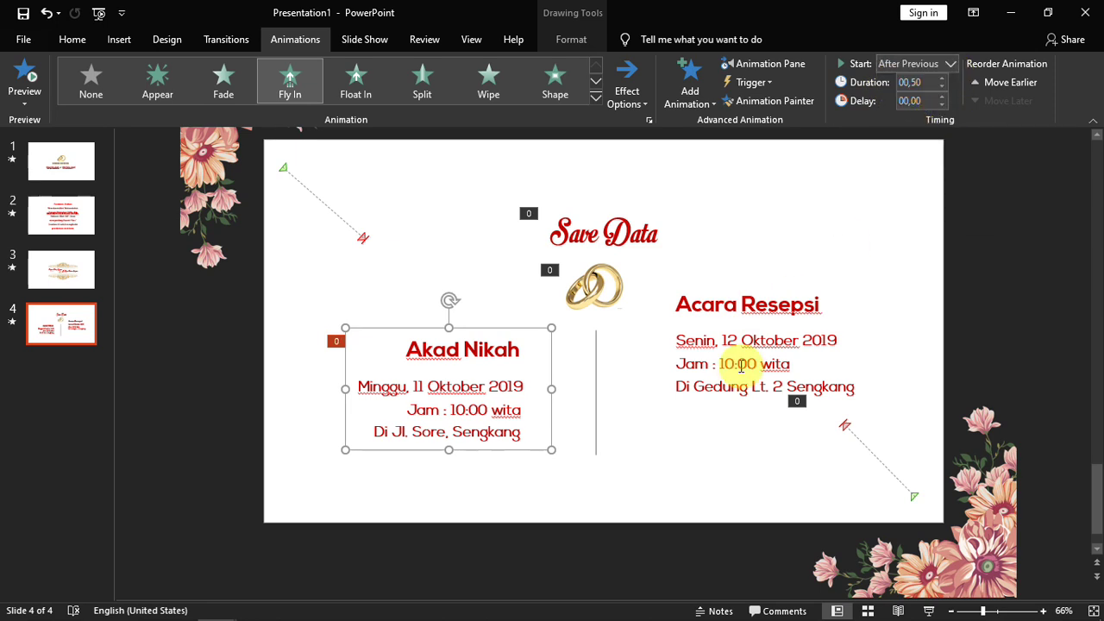
Step: Give the vertical divider line a Fade entrance starting After Previous
left_click(598, 414)
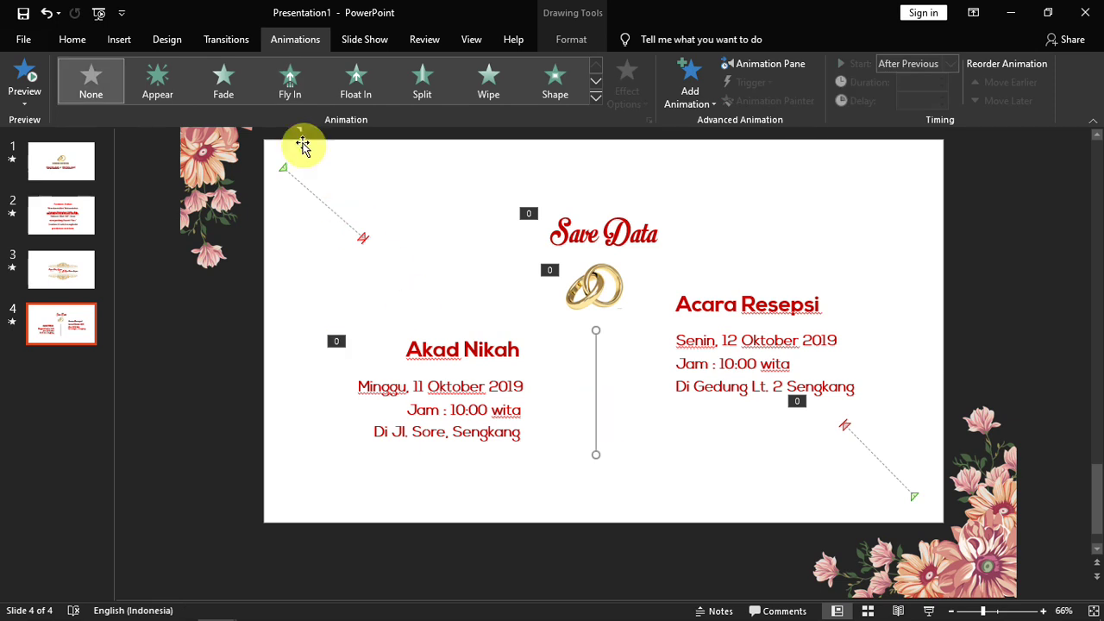
left_click(220, 86)
left_click(950, 64)
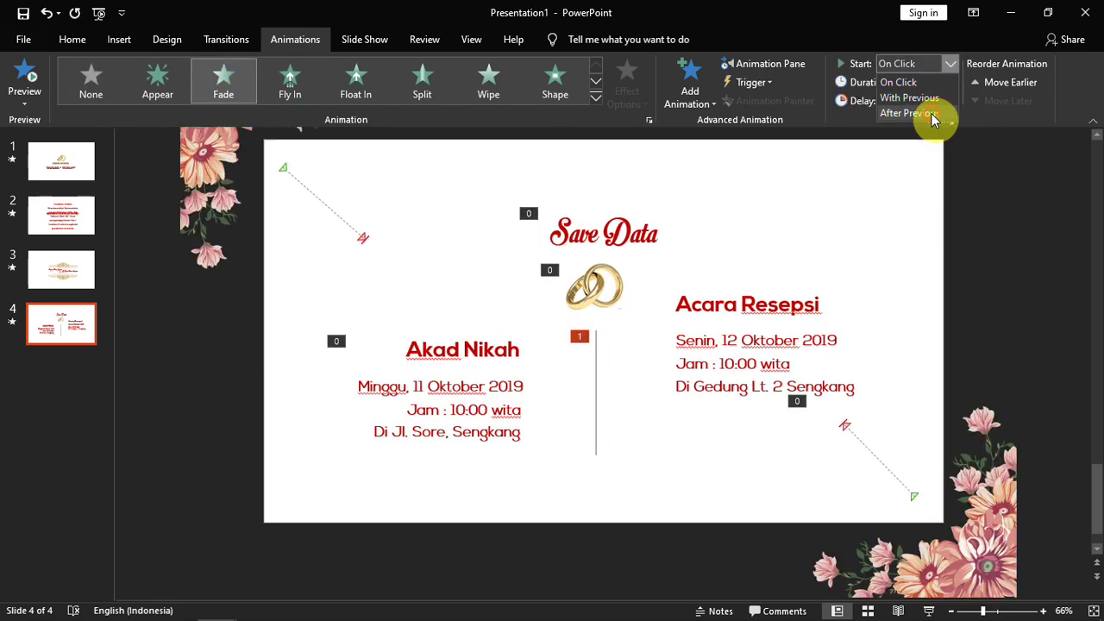
left_click(909, 113)
Step: Make the Acara Resepsi block Fly In From Right, starting After Previous
left_click(715, 402)
left_click(715, 429)
left_click(716, 400)
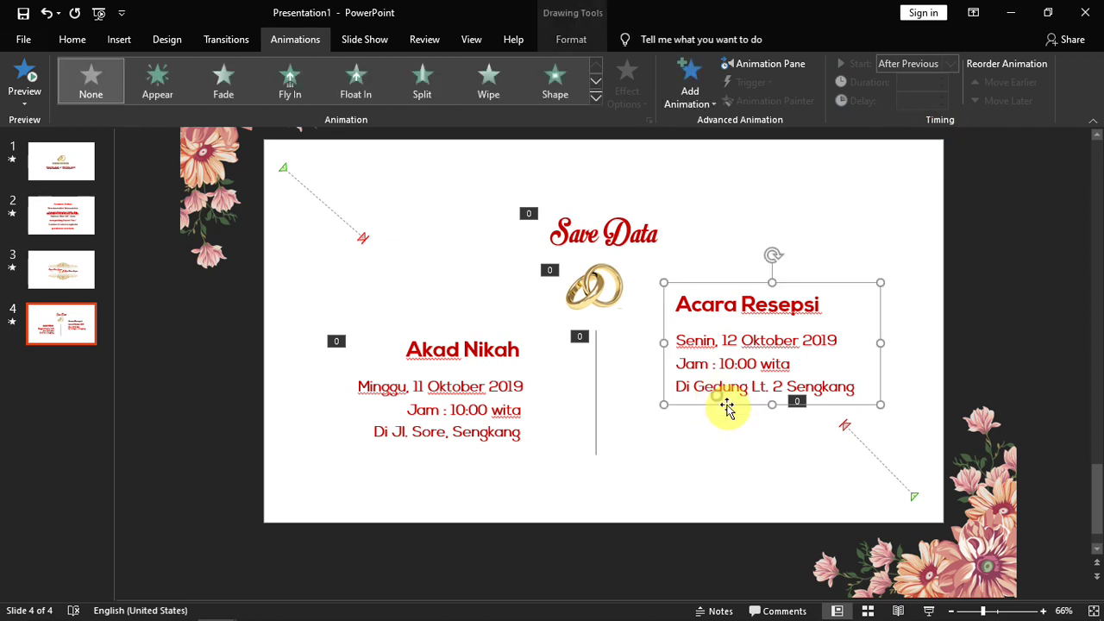
left_click(291, 95)
left_click(642, 102)
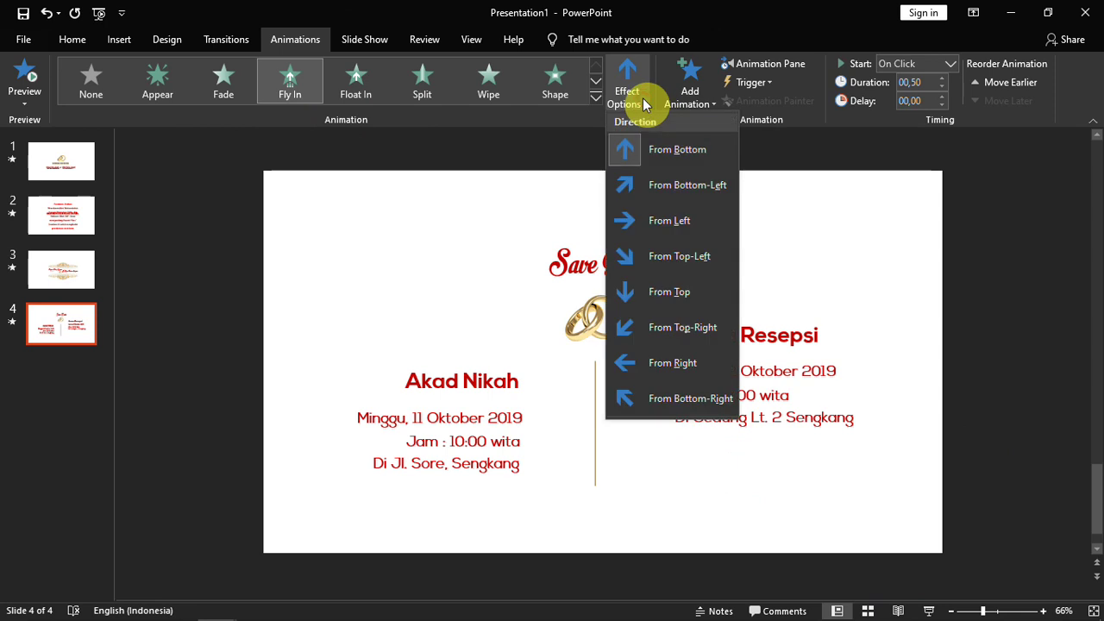
left_click(650, 364)
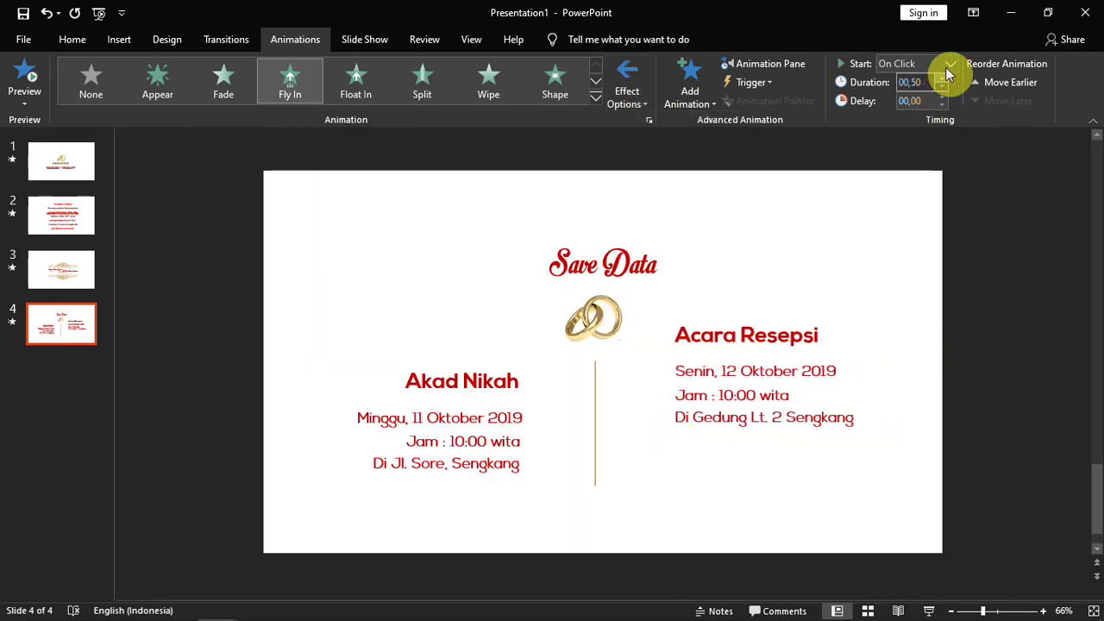
left_click(950, 65)
left_click(932, 111)
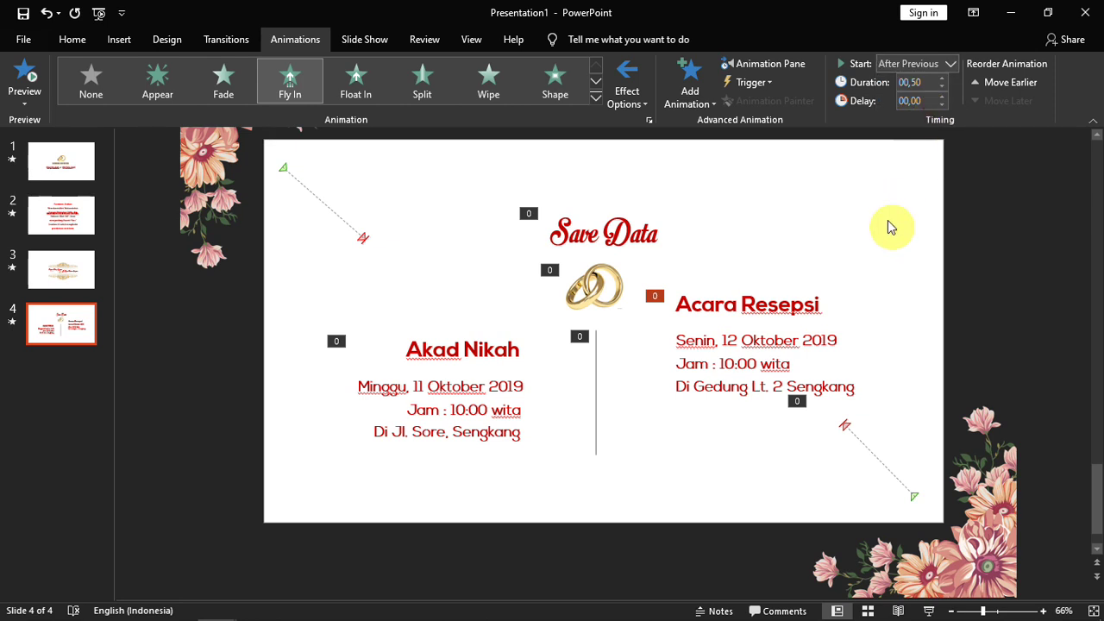
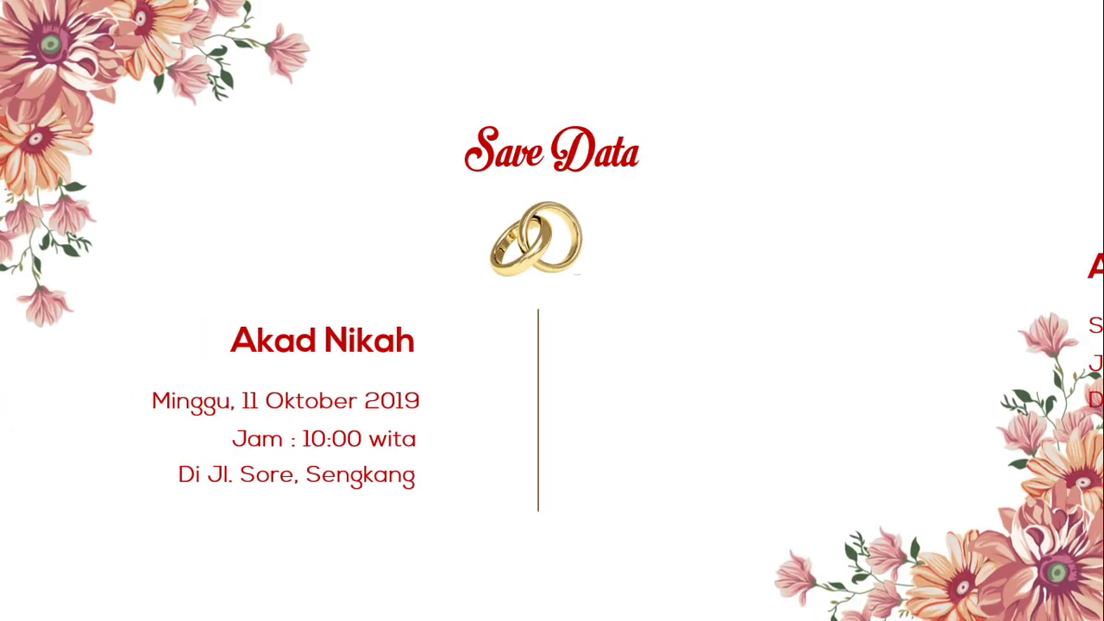
Step: End the slide show and move slide 4's Akad Nikah and Acara Resepsi blocks closer to the divider
key("Escape")
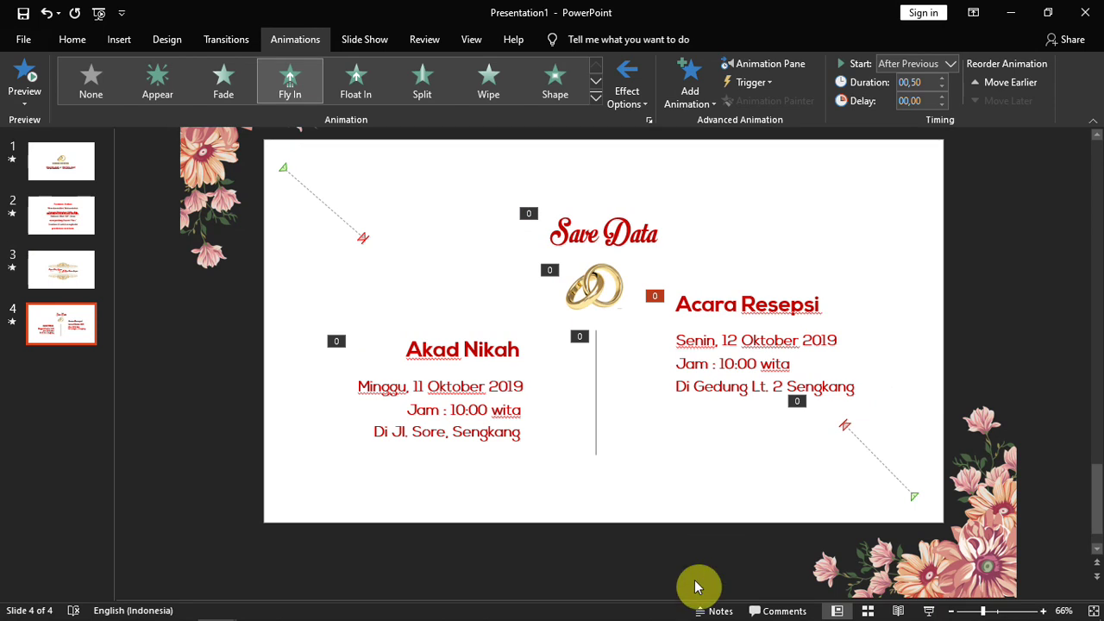
left_click(727, 420)
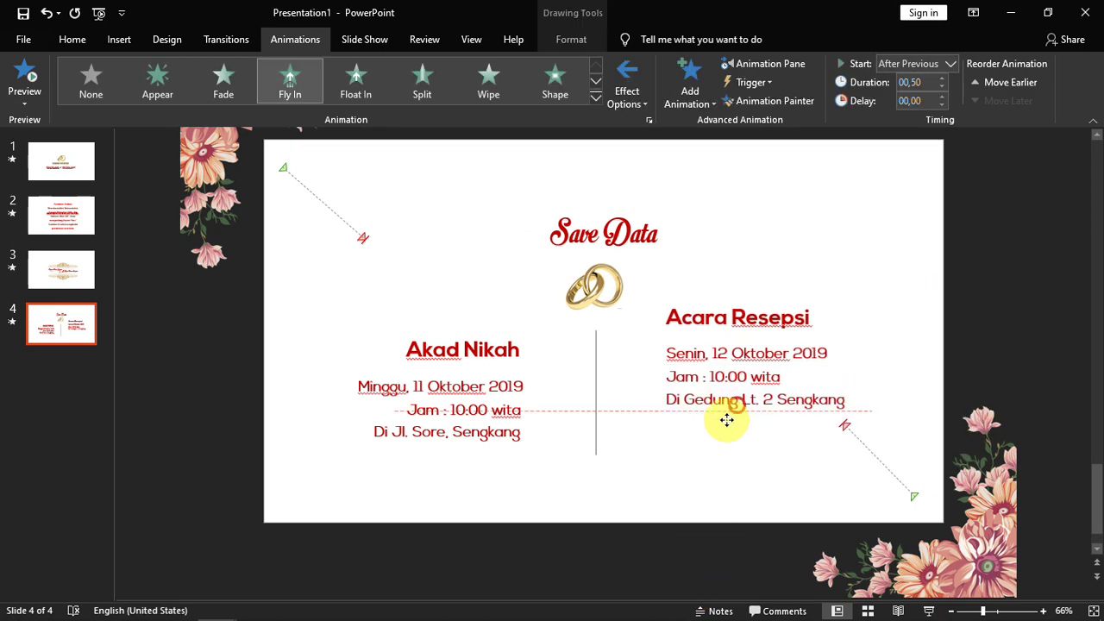
left_click(596, 440)
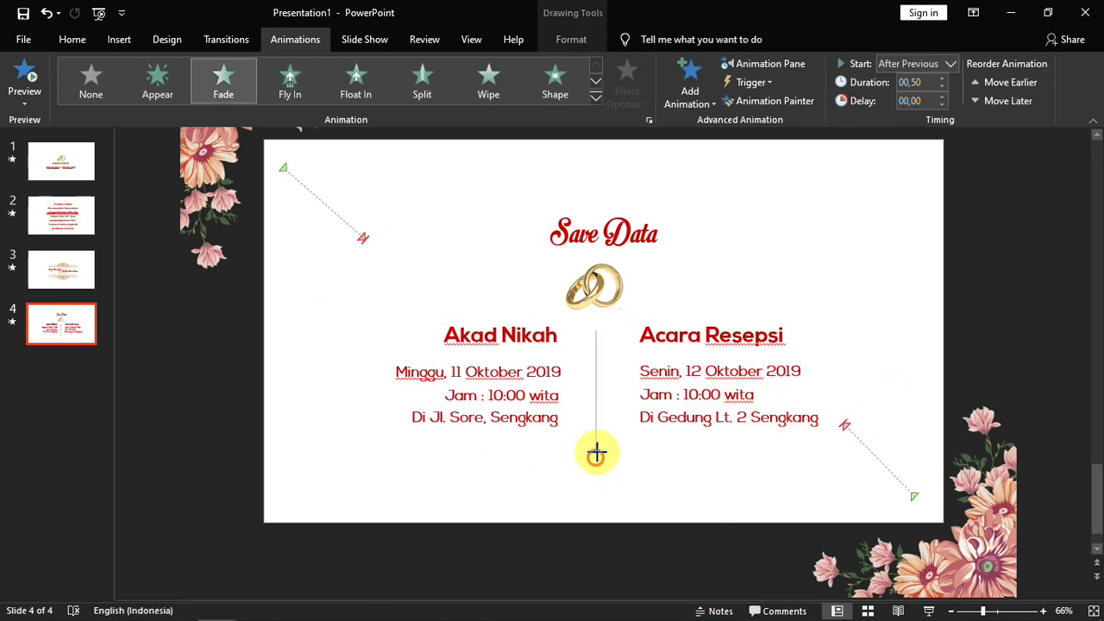
left_click(629, 451)
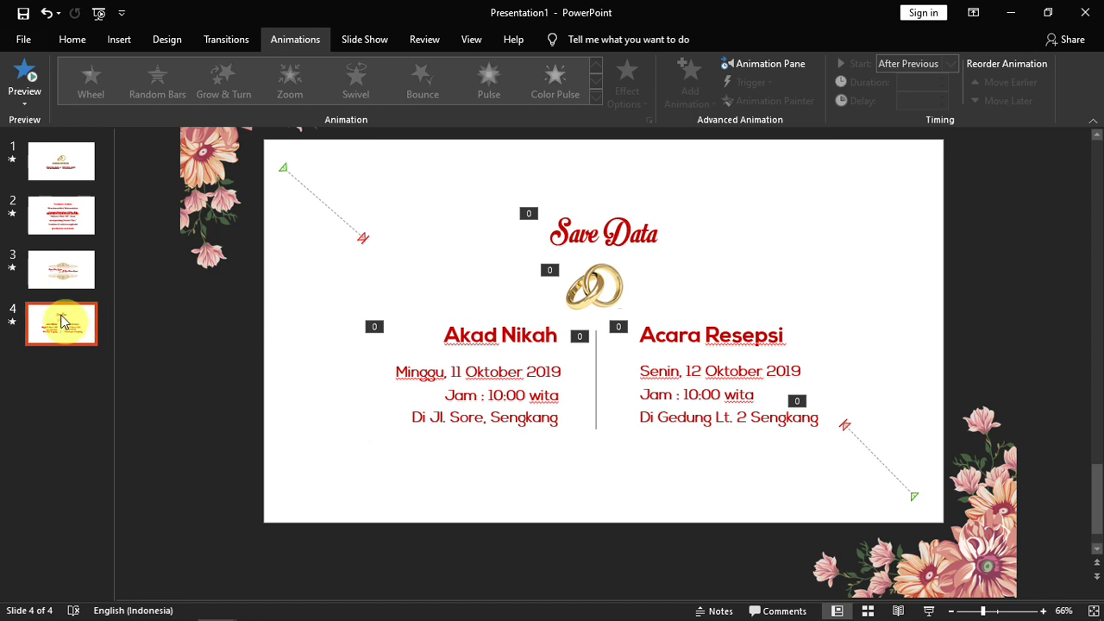
Step: Duplicate slide 4 as slide 5, delete all its objects, and zoom to 75%
right_click(62, 321)
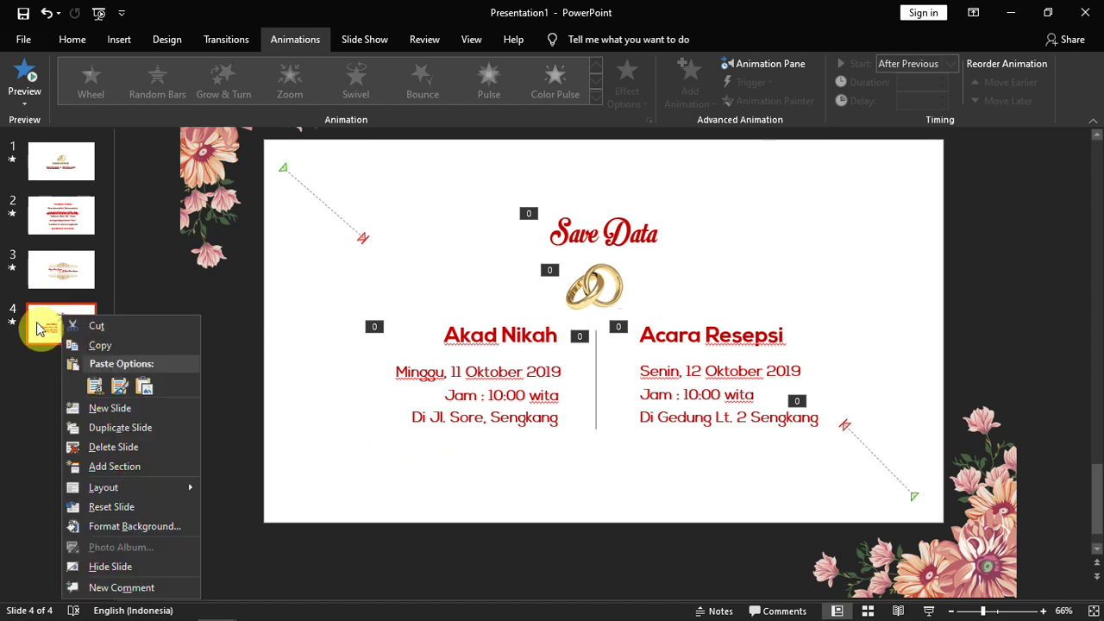
left_click(101, 430)
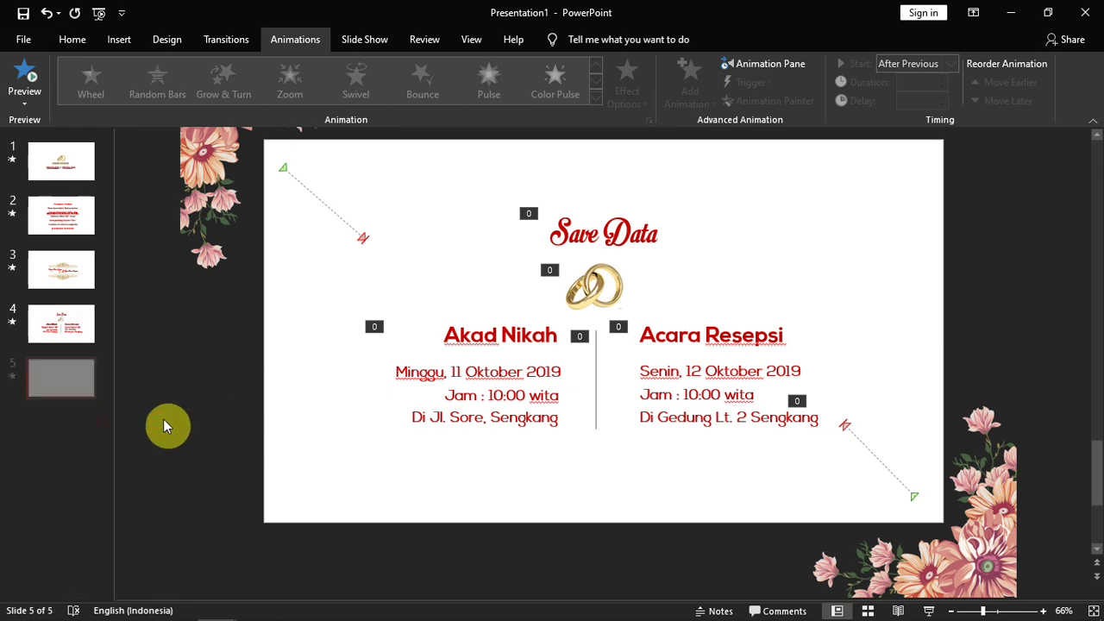
scroll(219, 419, "down", 2)
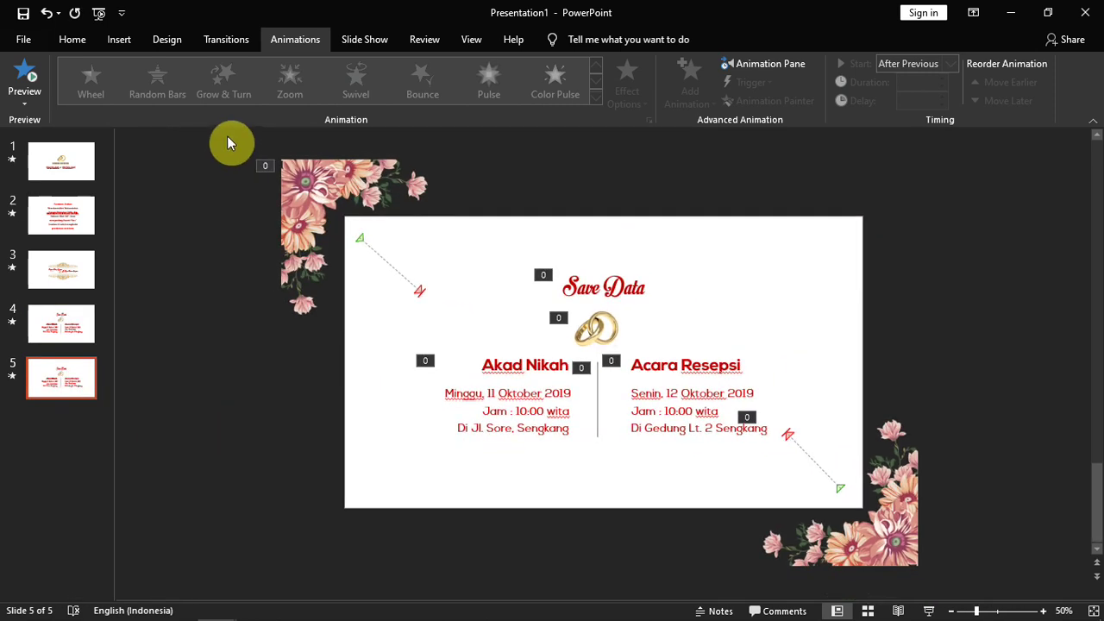
left_click_drag(229, 143, 980, 597)
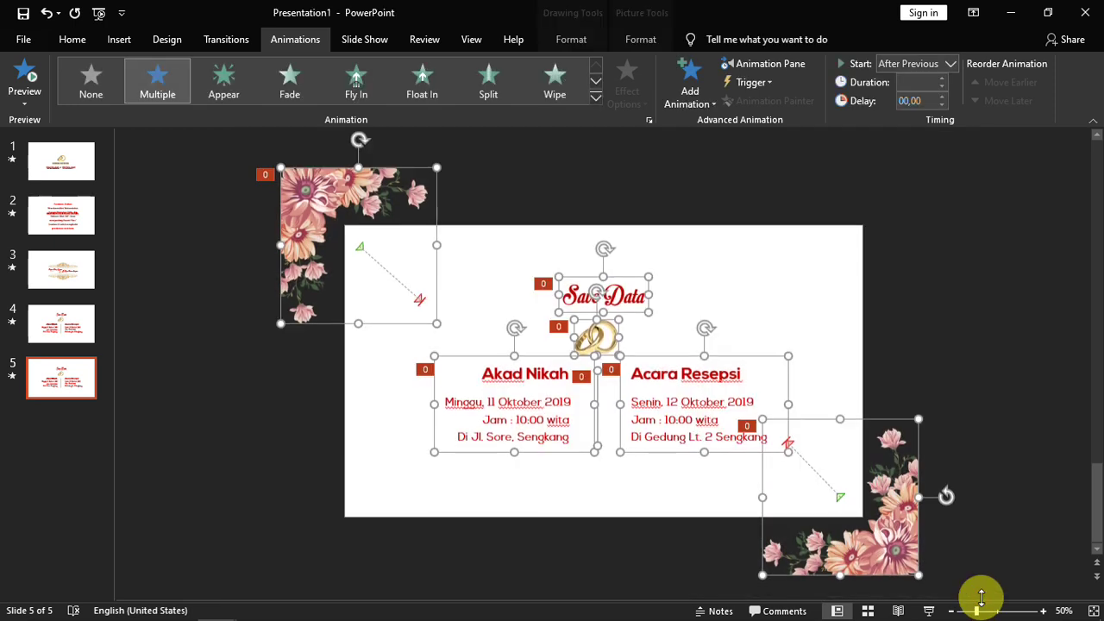
key("Delete")
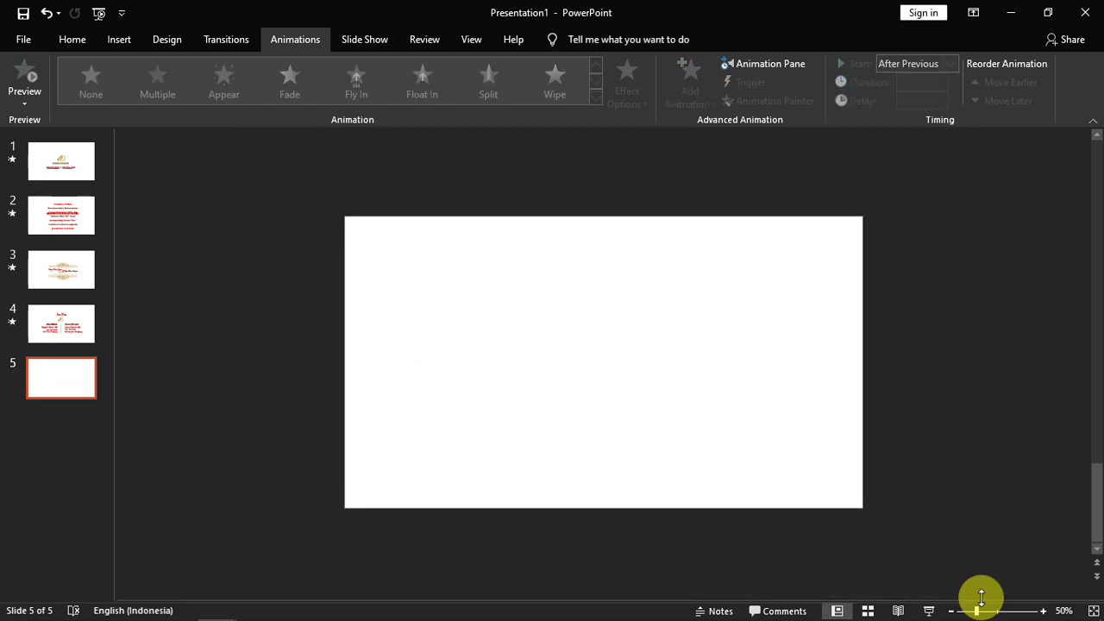
left_click(987, 611)
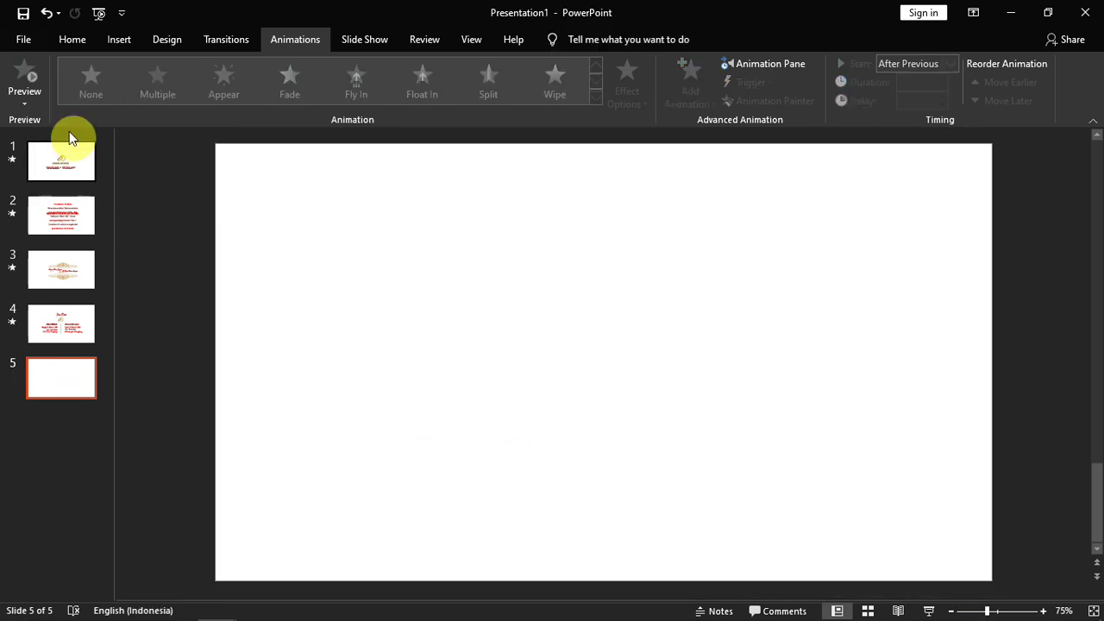
Step: Insert the gold ornament at the top of slide 5 and place a flipped copy along the bottom
left_click(119, 39)
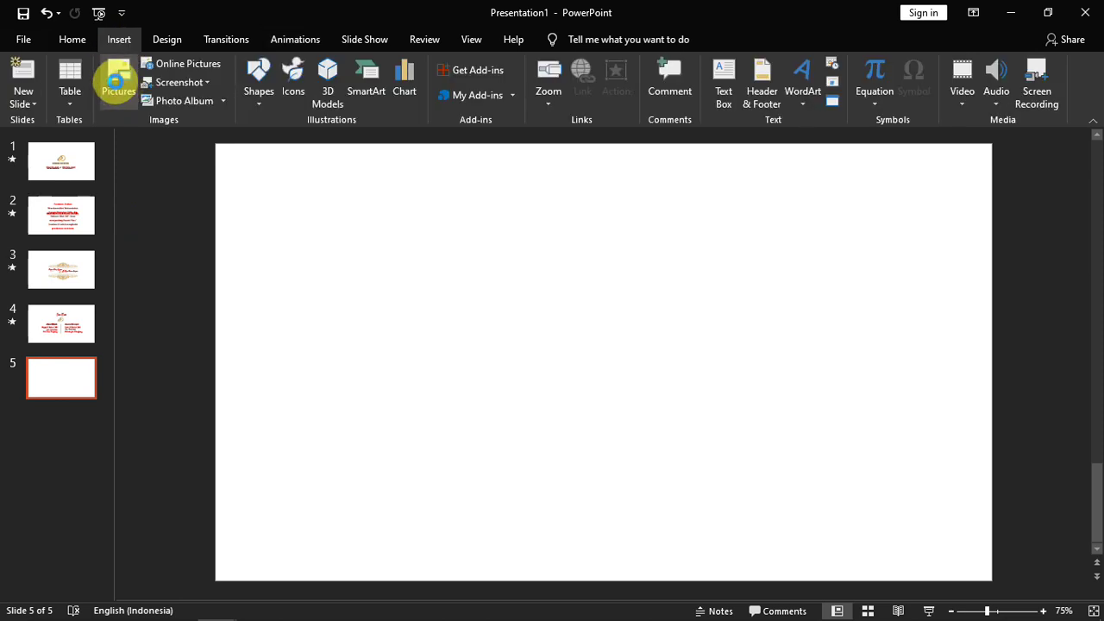
left_click(115, 82)
double_click(607, 387)
left_click_drag(688, 474, 712, 219)
key("ctrl+d")
left_click(936, 100)
left_click(973, 155)
left_click(857, 389)
Step: Paste the copied thank-you message onto slide 5
left_click(119, 40)
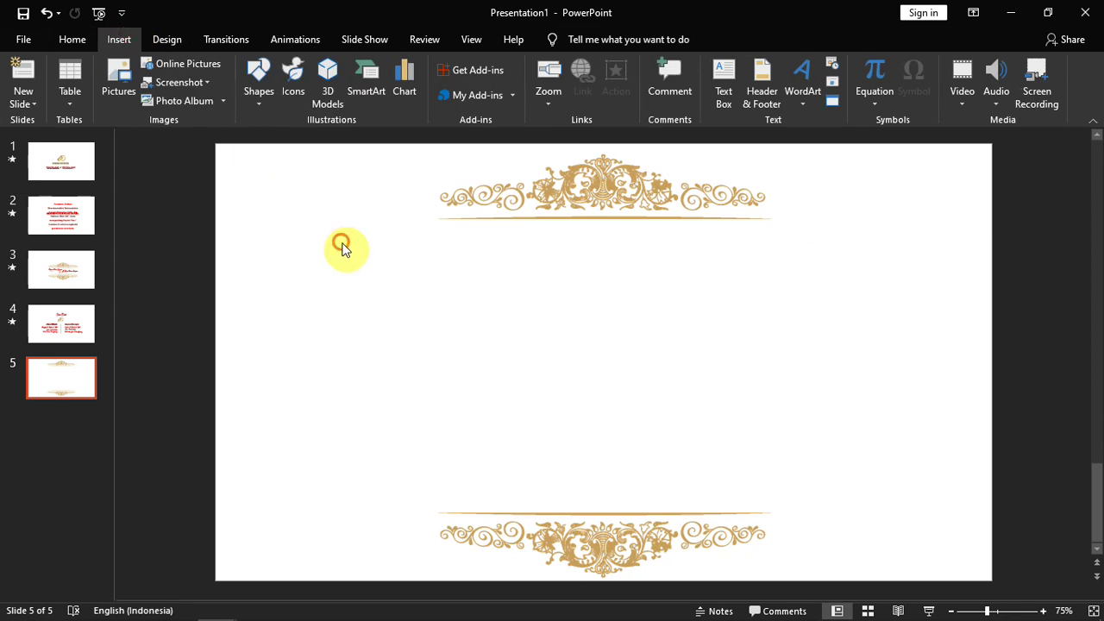
left_click(558, 251)
key("ctrl+v")
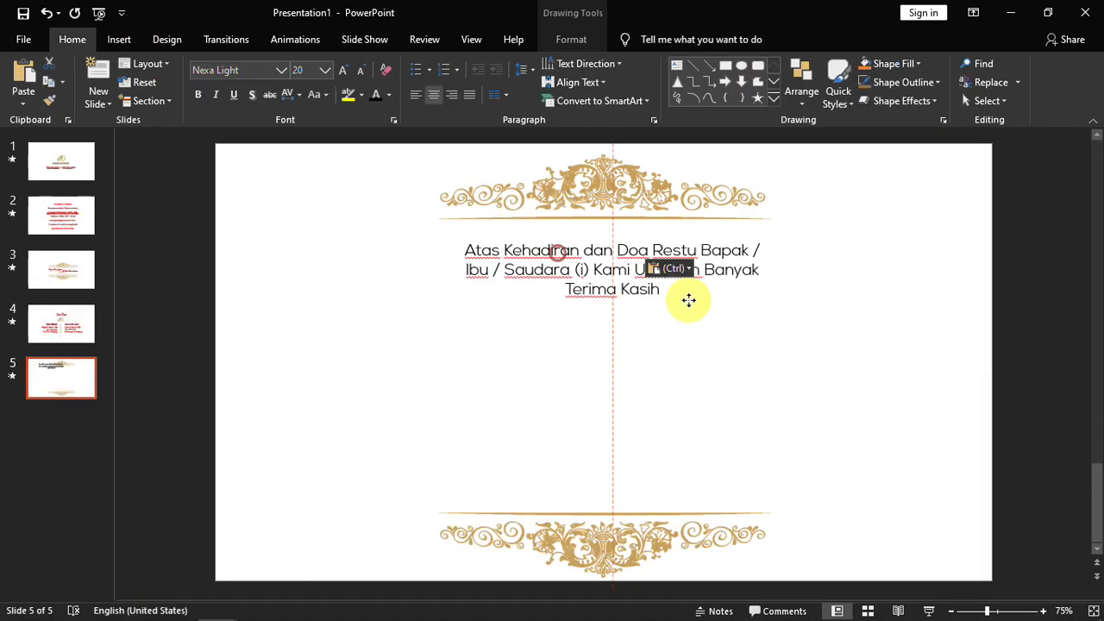
Step: Copy the family sign-off from WEDDING onto slide 5, centre it, and nudge the text lower
left_click(216, 606)
left_click(130, 535)
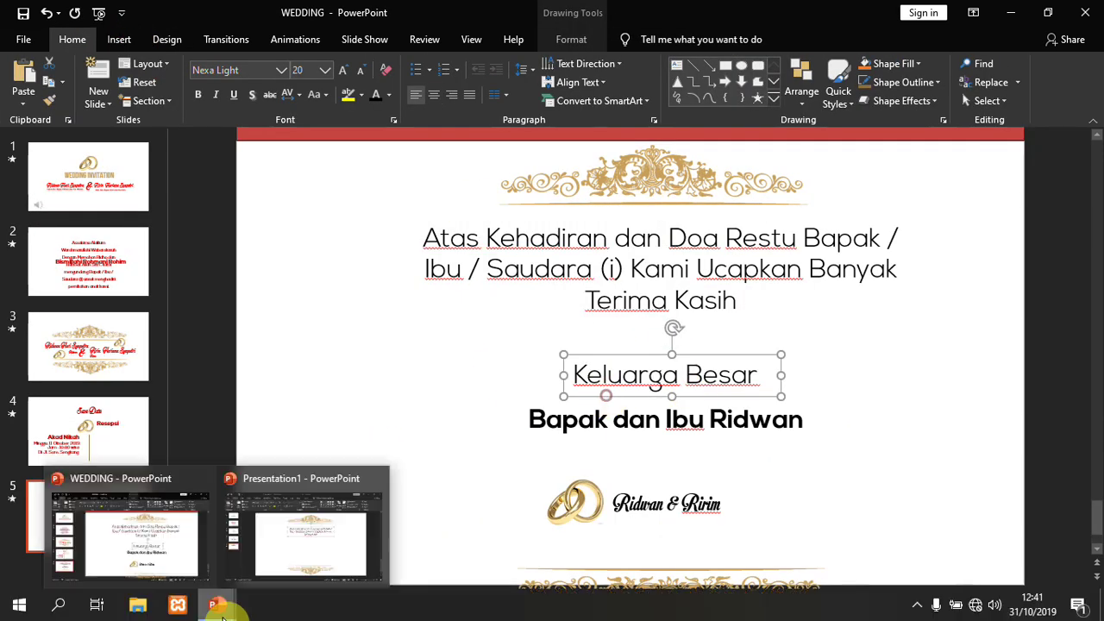
left_click(562, 427)
key("ctrl+c")
key("alt+Tab")
key("ctrl+v")
left_click_drag(634, 352, 653, 352)
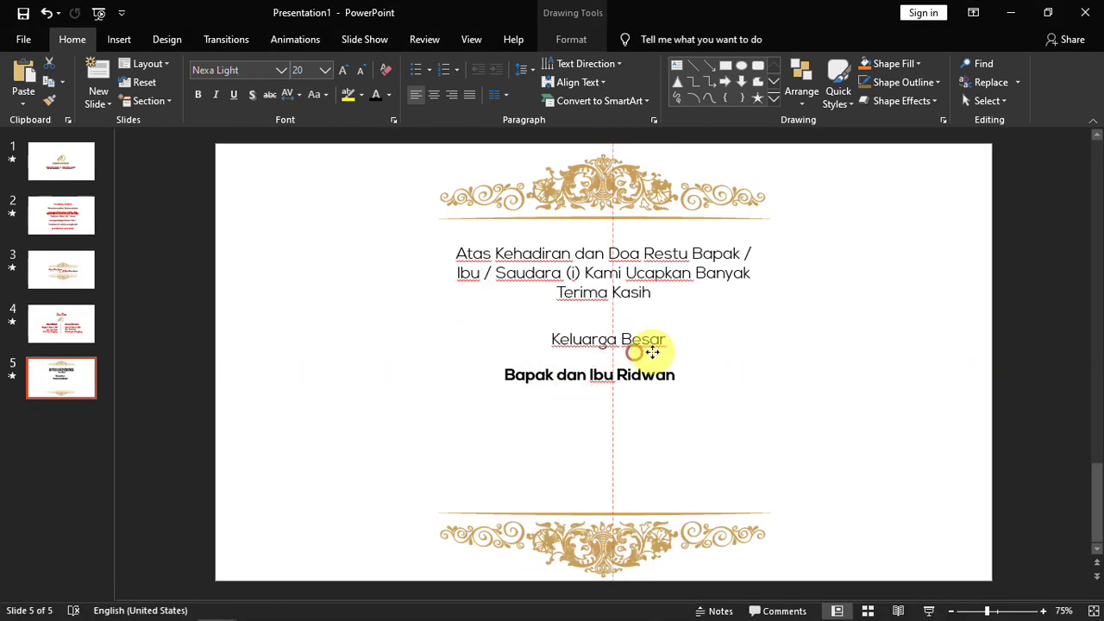
left_click_drag(695, 419, 345, 229)
key("Down")
key("Down")
left_click(345, 226)
Step: Add a text box with the groom's name in Motion Picture font above the bottom ornament
left_click(119, 39)
left_click(724, 90)
left_click_drag(464, 453, 645, 472)
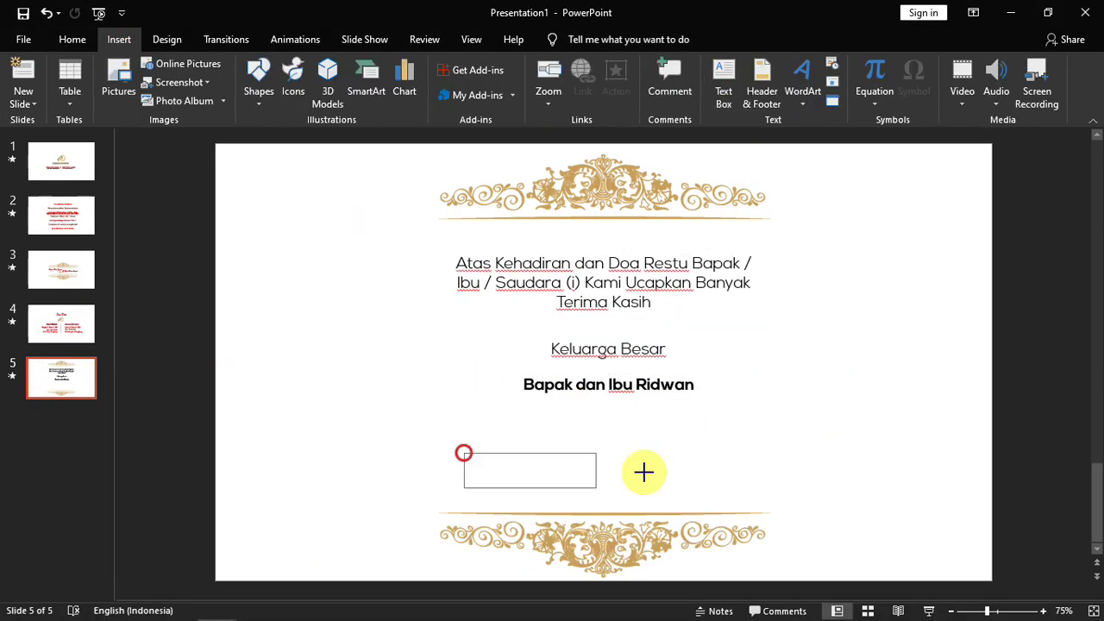
type("Ridwan")
key("ctrl+a")
left_click(282, 70)
left_click(264, 185)
left_click(567, 458)
mouse_move(505, 477)
left_mouse_down()
mouse_move(602, 507)
mouse_move(638, 505)
left_mouse_up()
Step: Add the bride's name, prefixed with '&', beside it and select both name boxes
left_click(656, 493)
type("& Ririn")
left_click(306, 489)
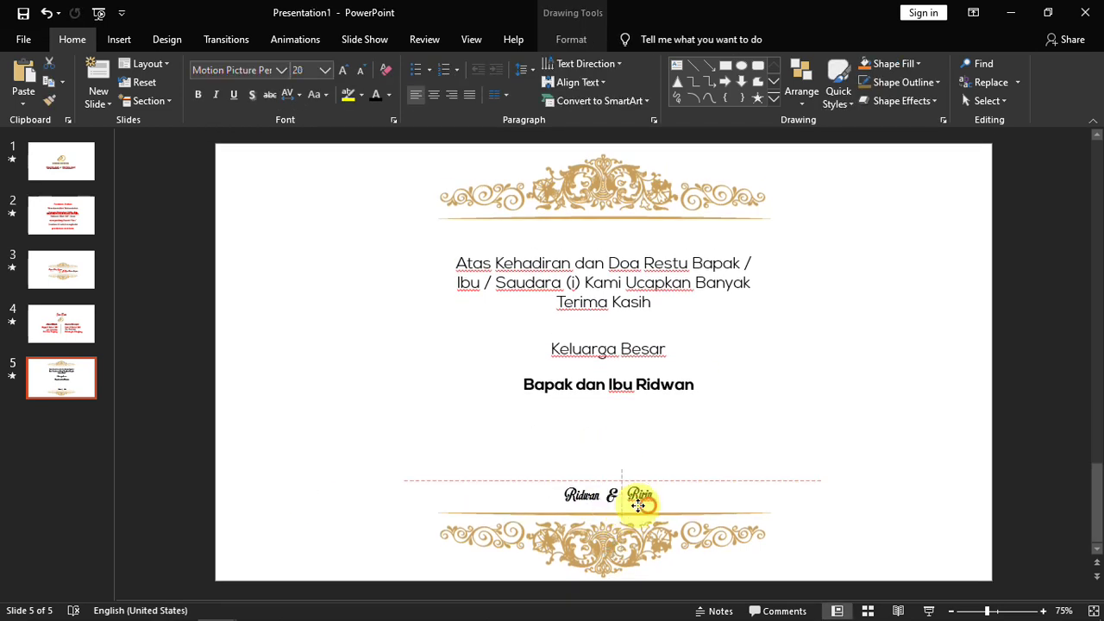
left_click_drag(340, 444, 747, 523)
Step: Insert the ring photo beside the couple's names on slide 5
left_click(119, 39)
left_click(115, 86)
left_click(510, 285)
left_click(633, 500)
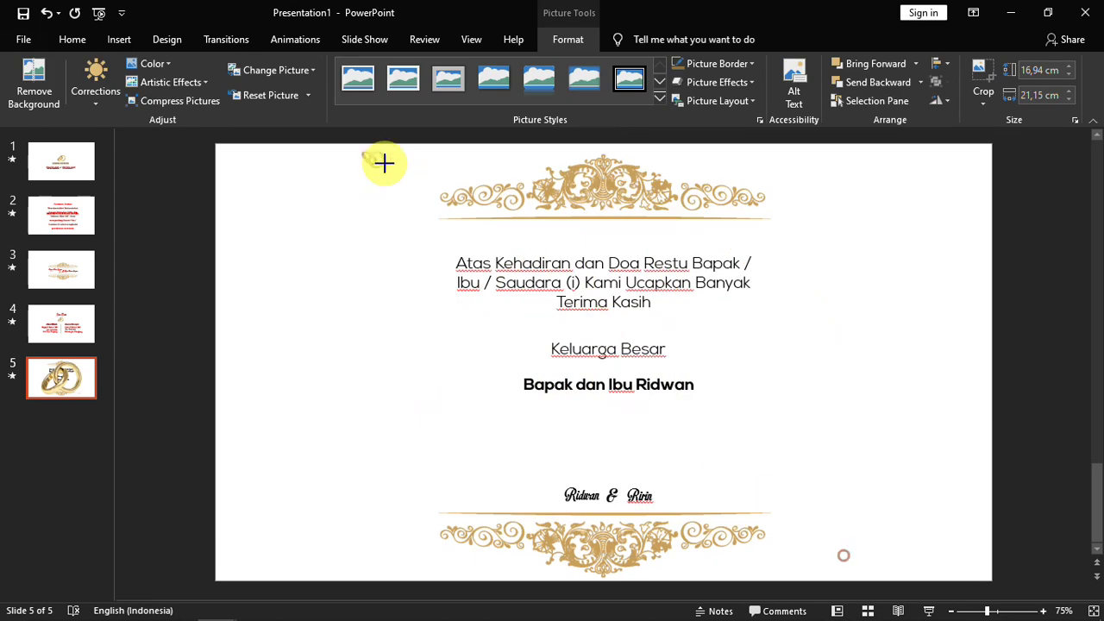
left_click(734, 449)
left_click(641, 387)
left_click(781, 360)
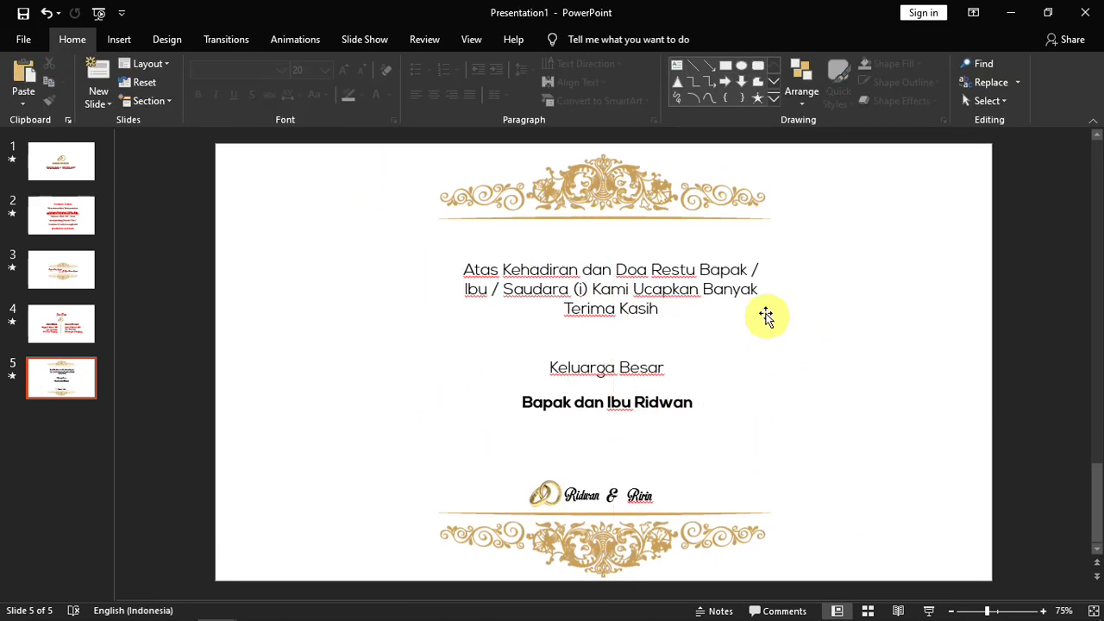
left_click(765, 314)
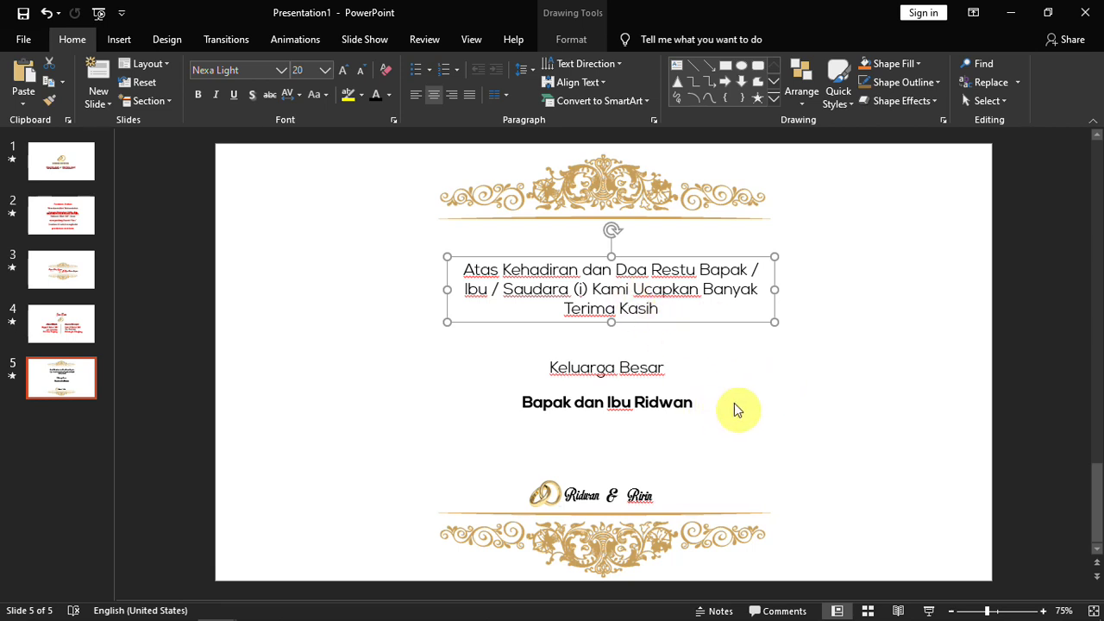
left_click(771, 394)
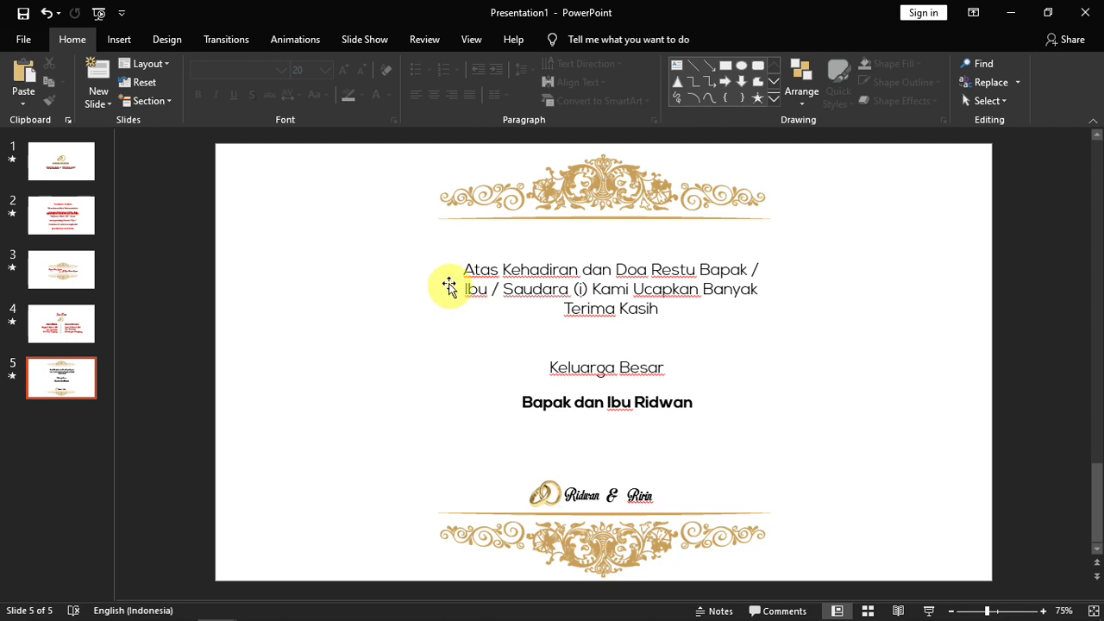
scroll(443, 288, "down", 2, "ctrl")
scroll(448, 295, "down", 1, "ctrl")
scroll(448, 291, "down", 2, "ctrl")
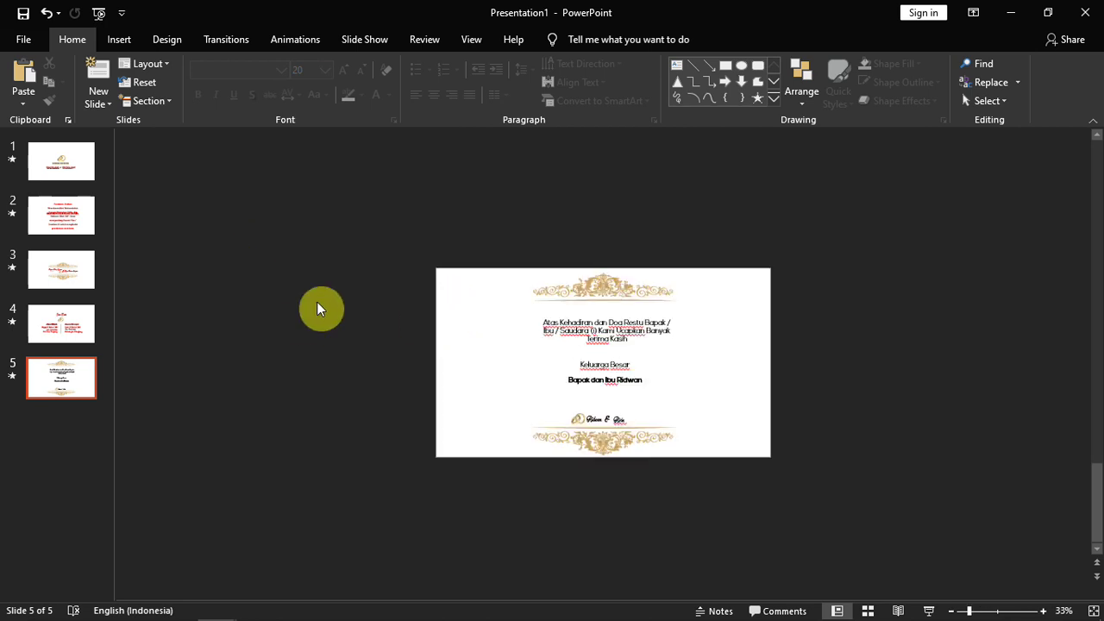
Step: Draw a rectangle covering slide 5 and fill it with brown
left_click(118, 41)
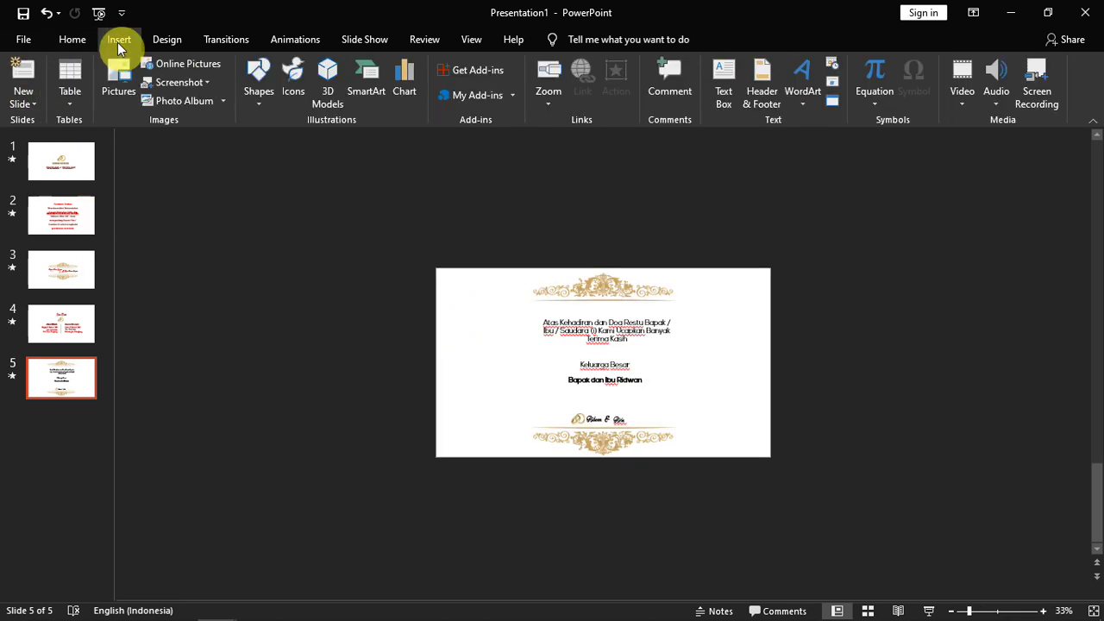
left_click(255, 95)
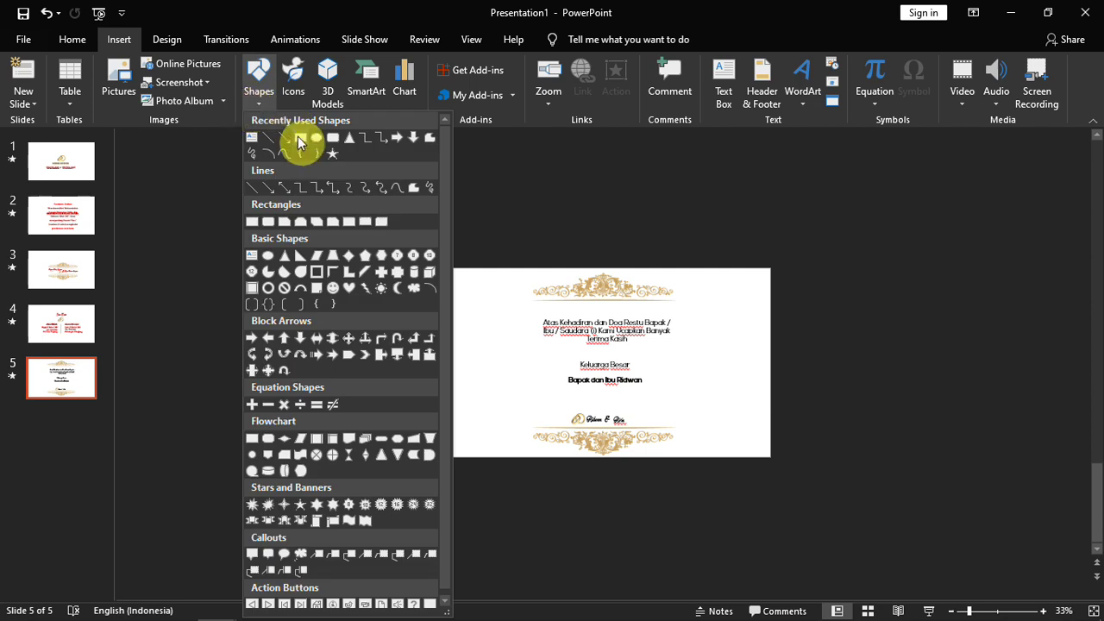
left_click(301, 140)
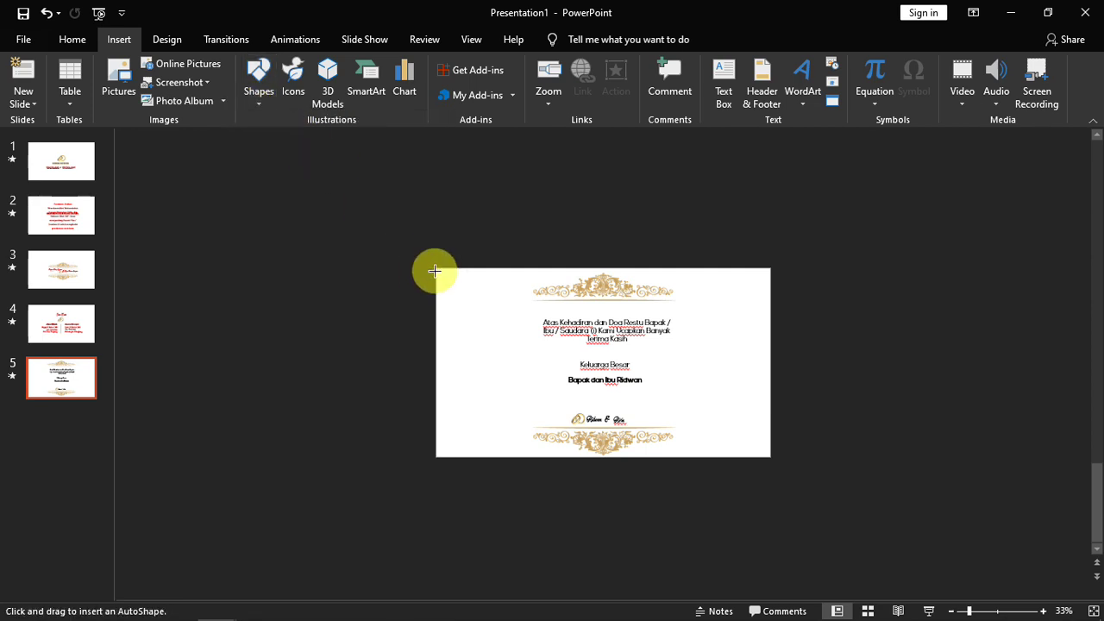
left_click_drag(434, 269, 770, 456)
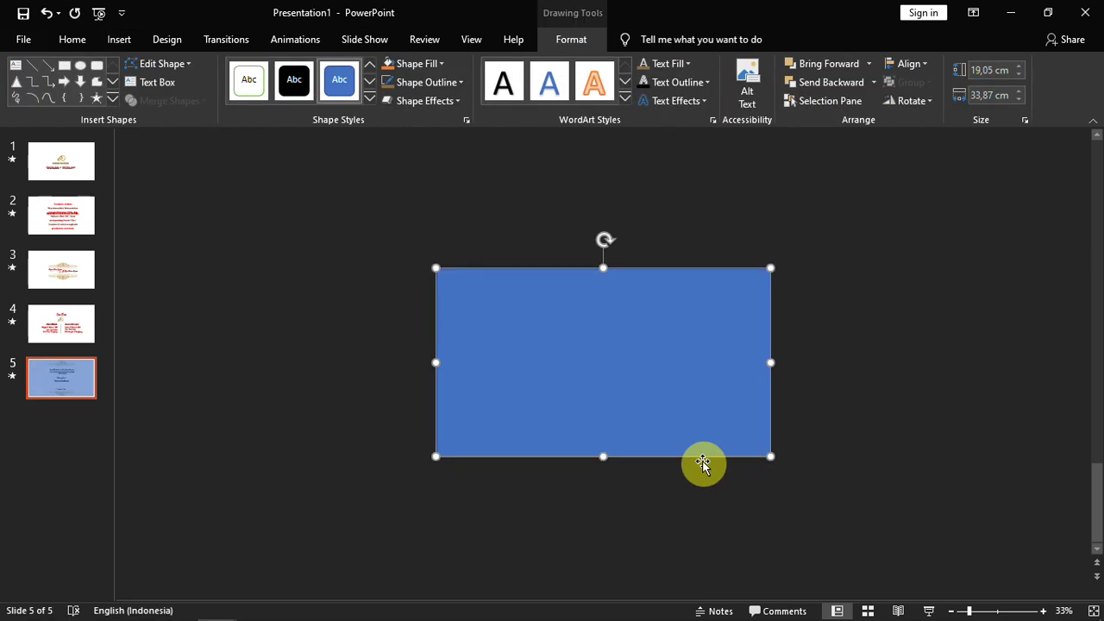
left_click(445, 67)
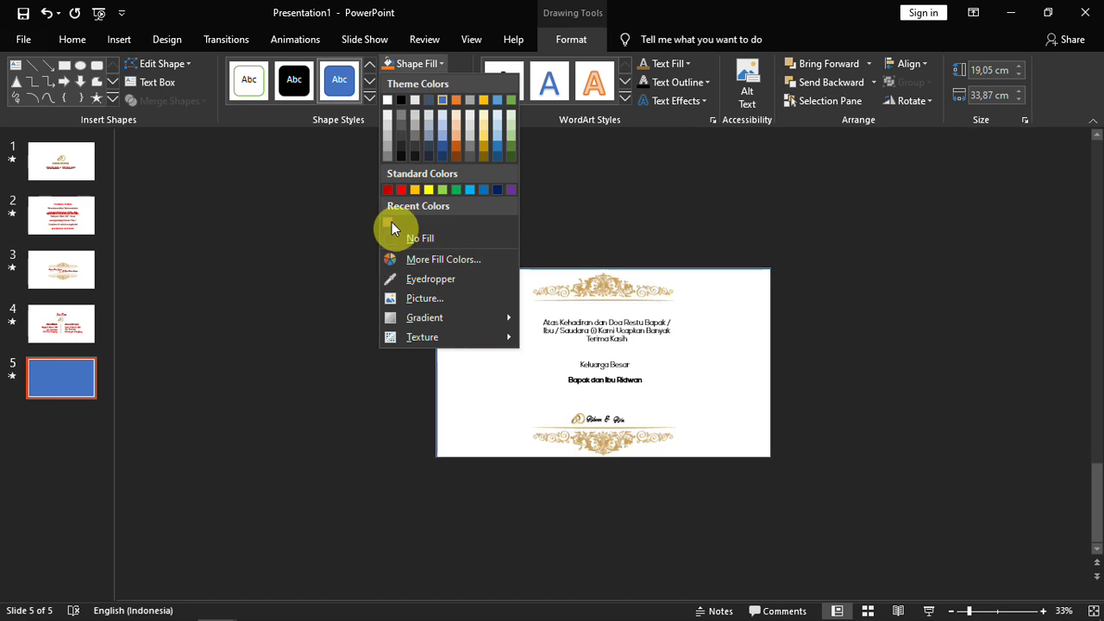
left_click(388, 226)
Step: Remove the rectangle's outline and move it up to sit just above the slide
left_click(452, 82)
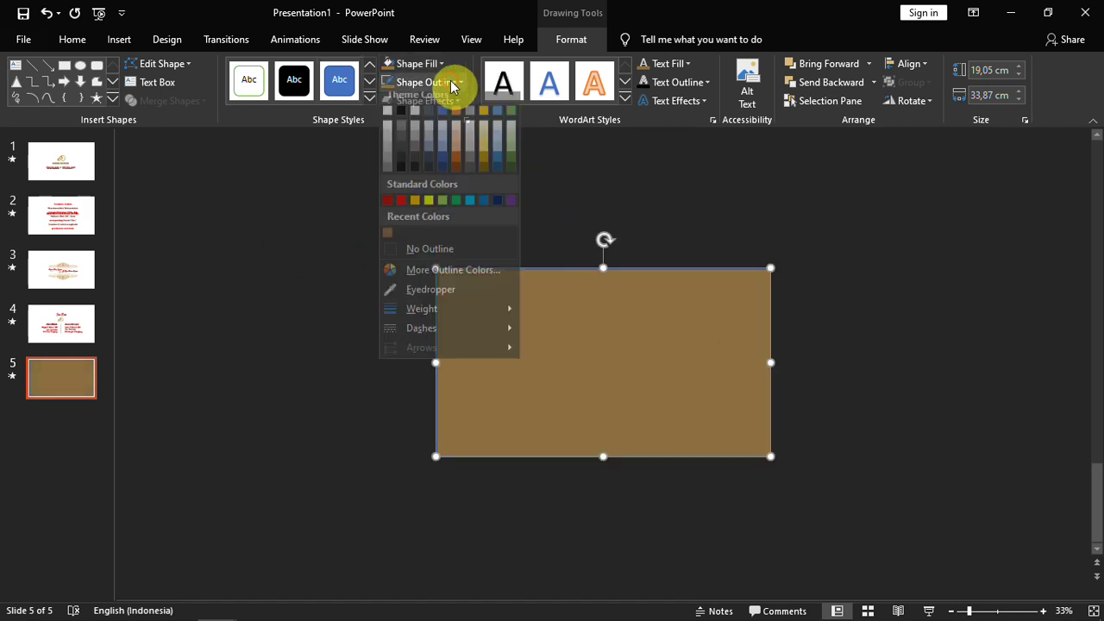
left_click(441, 259)
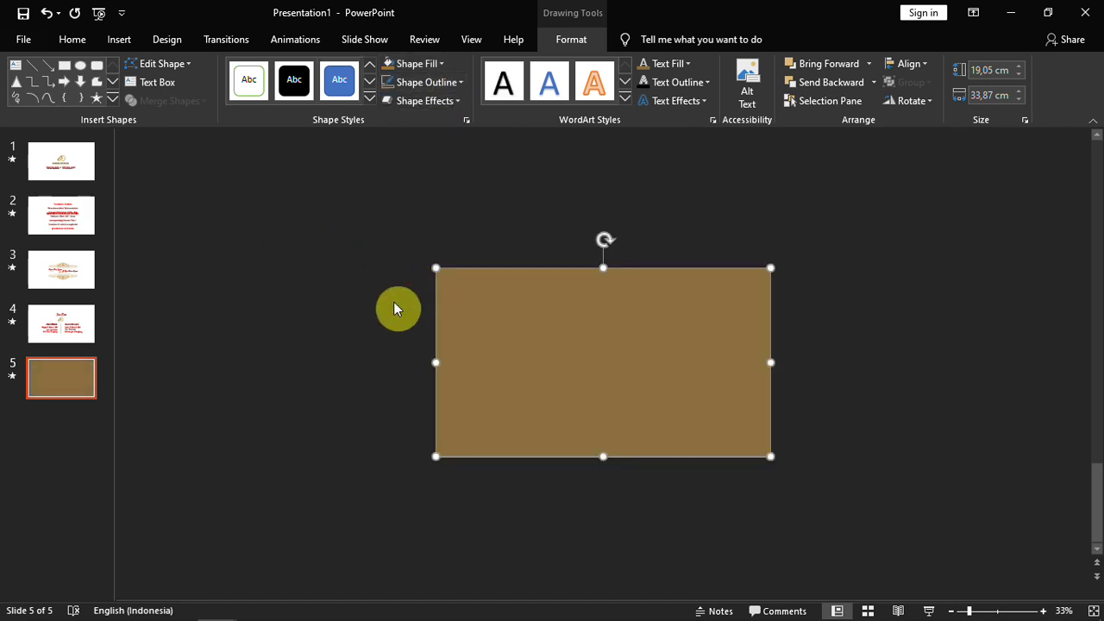
left_click(385, 301)
left_click_drag(562, 384, 563, 282)
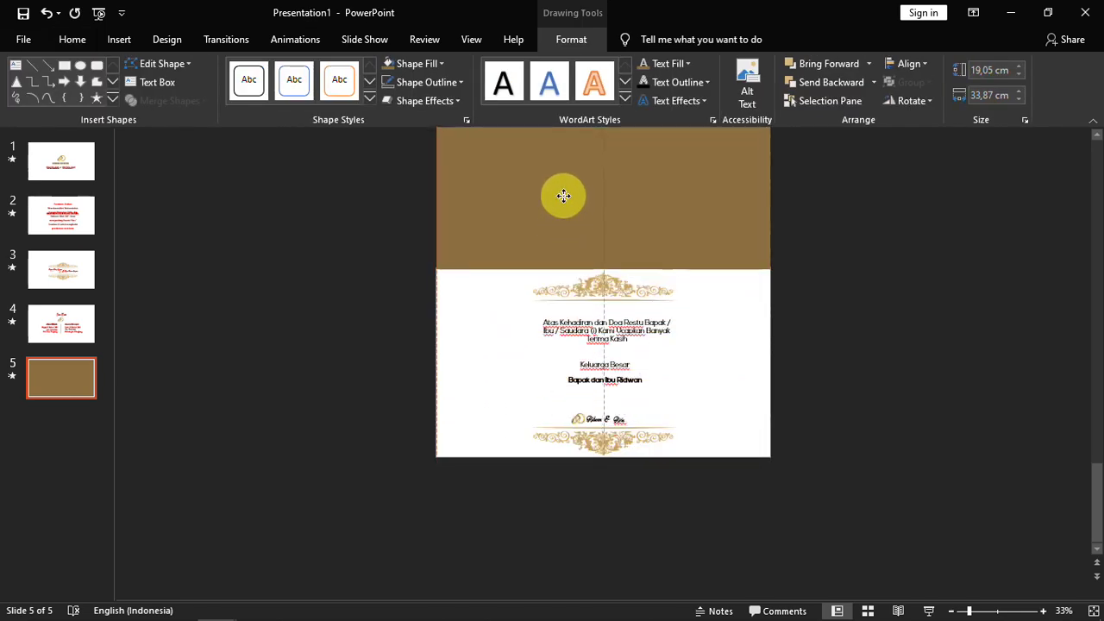
left_click_drag(563, 282, 562, 270)
left_click(829, 308)
left_click(727, 295)
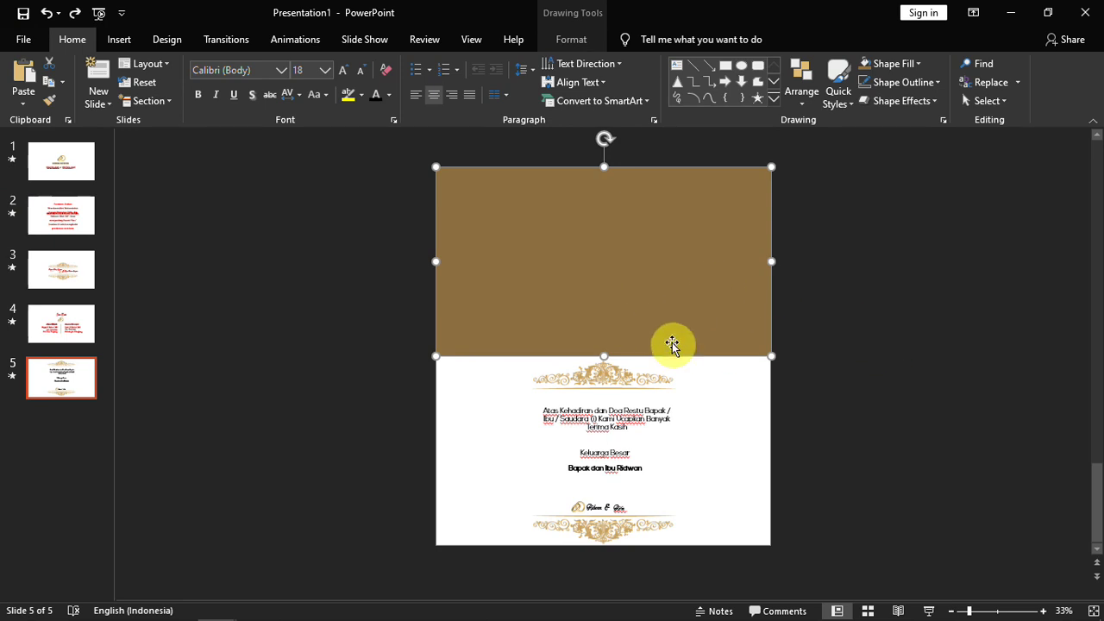
Step: Apply a Down motion path to the brown rectangle and extend its end lower
left_click(296, 43)
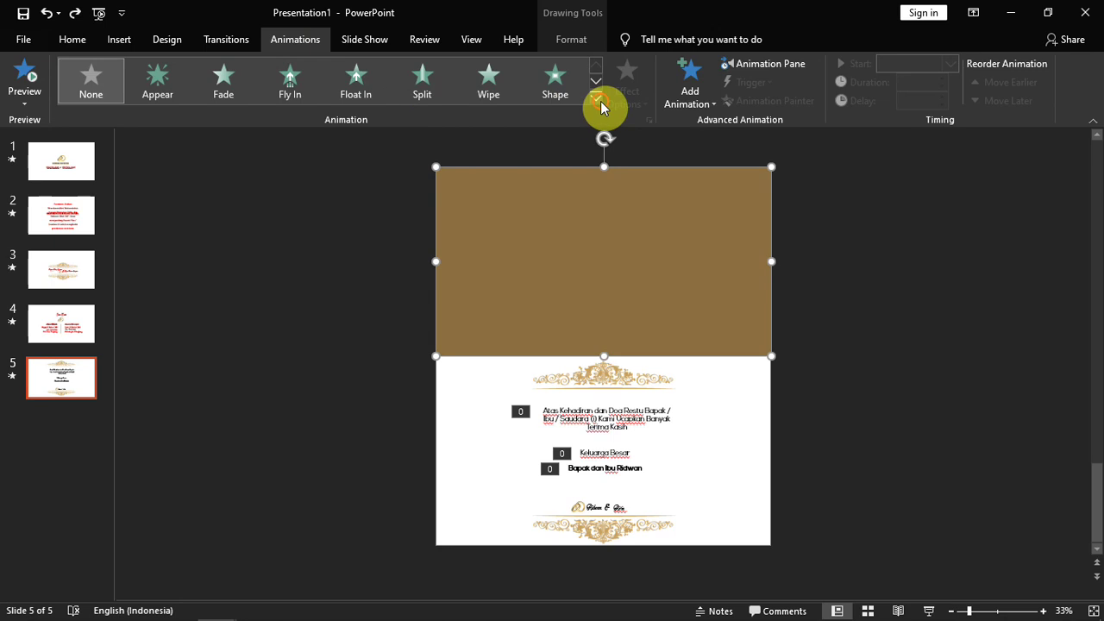
left_click(597, 98)
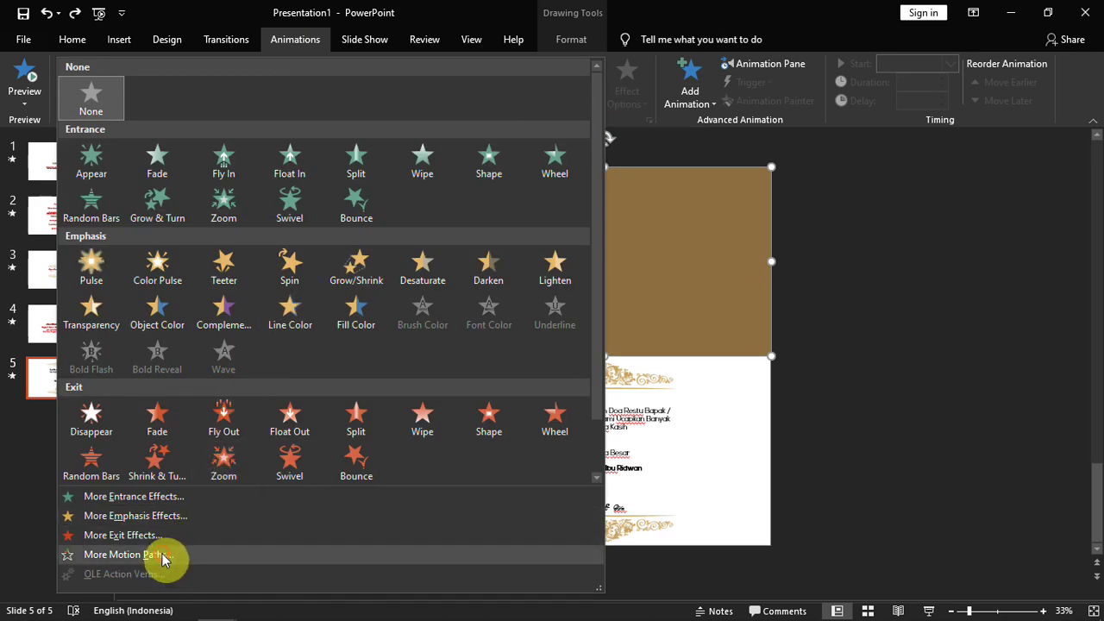
left_click(163, 557)
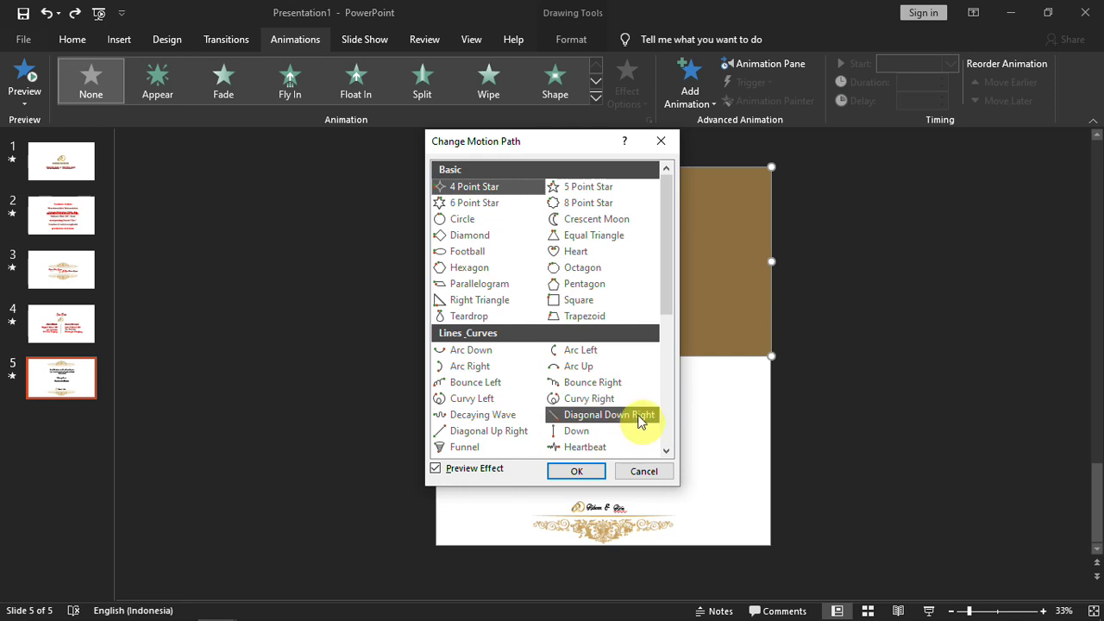
left_click(615, 438)
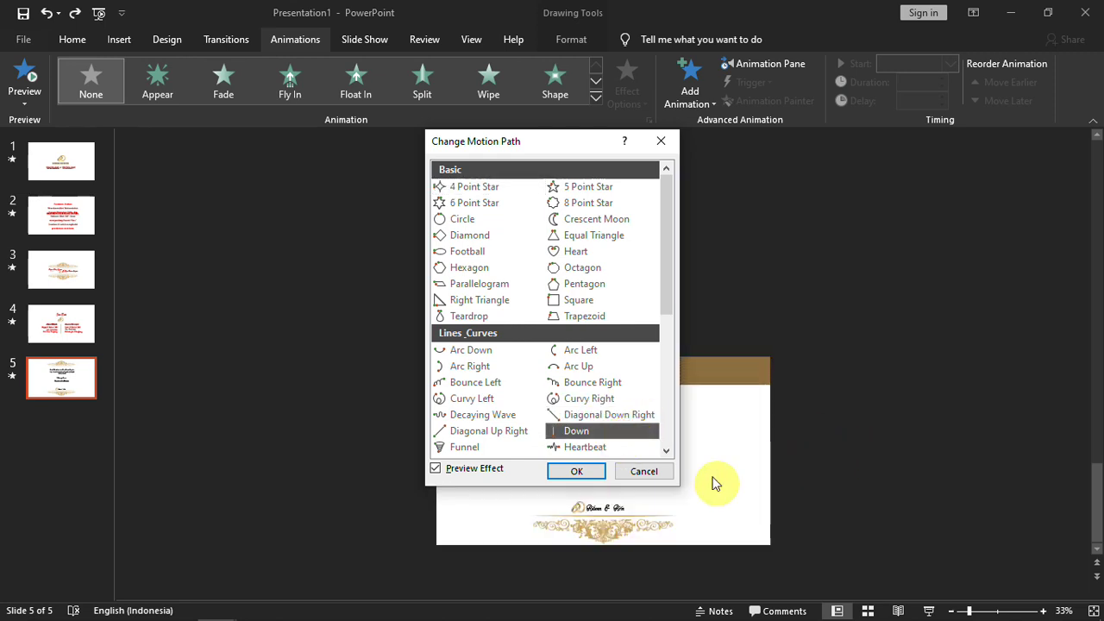
left_click(576, 472)
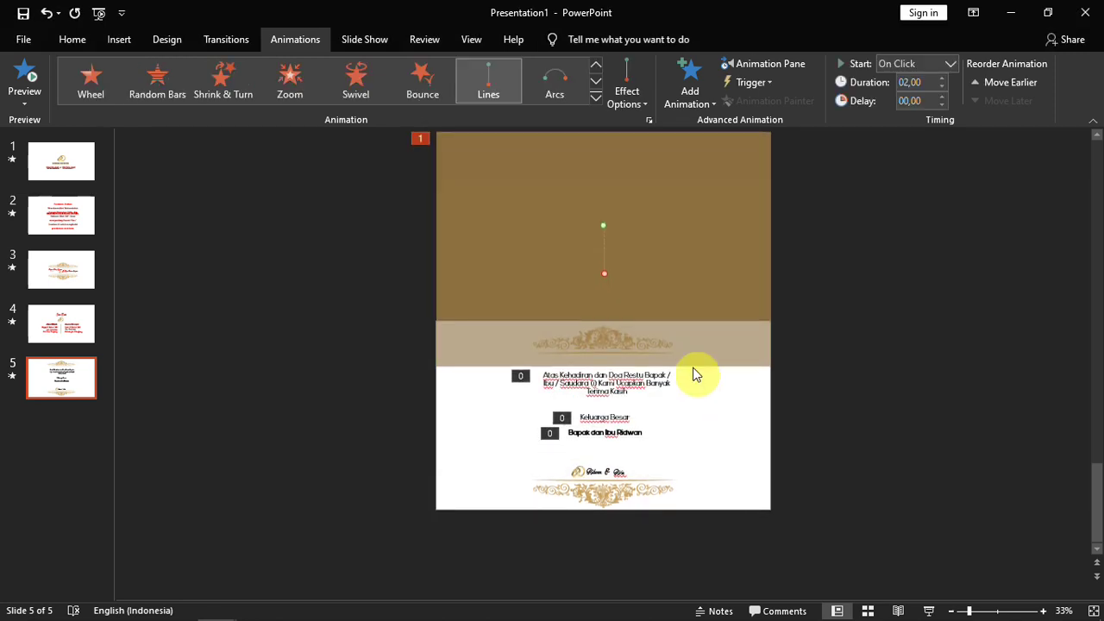
mouse_move(603, 273)
left_mouse_down()
mouse_move(592, 390)
mouse_move(604, 394)
left_mouse_up()
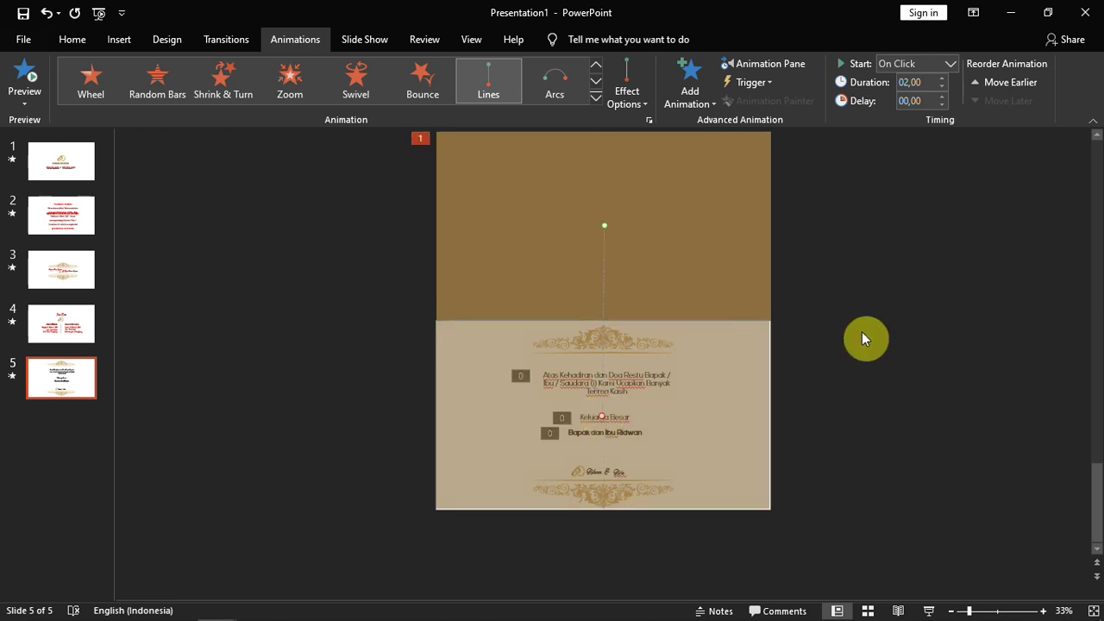
Step: Set the rectangle's animation to start With Previous and preview slide 5
left_click(951, 64)
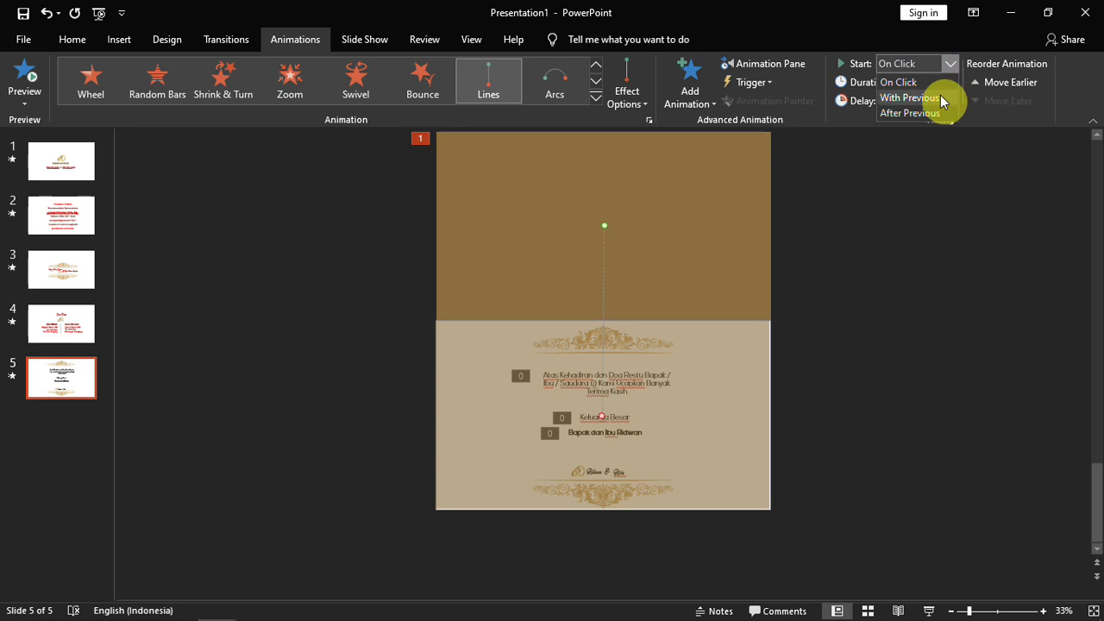
left_click(942, 98)
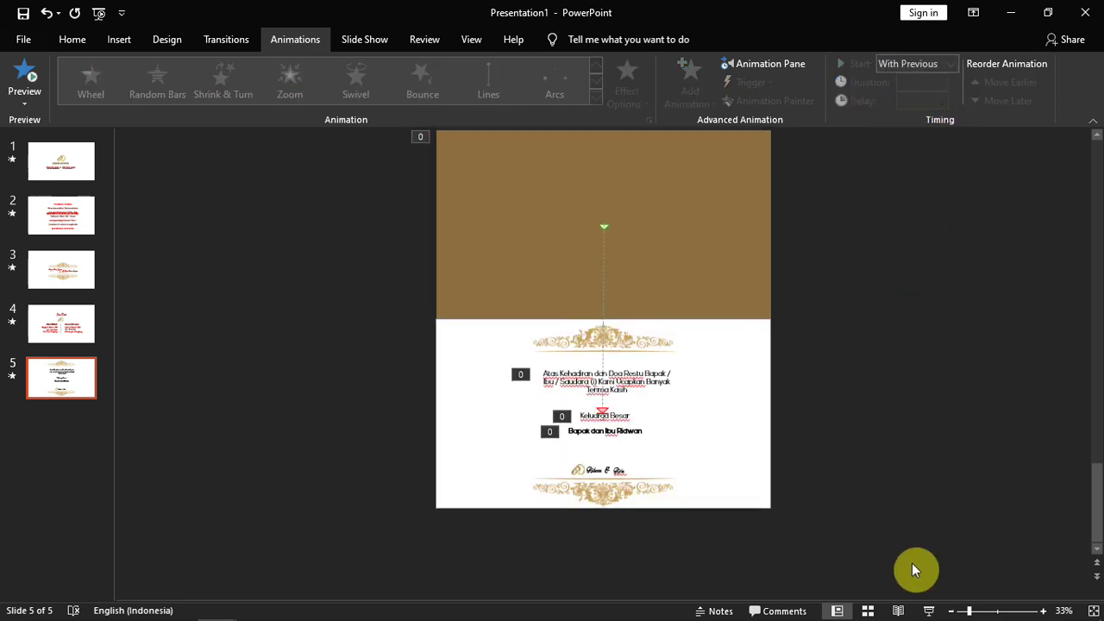
left_click(929, 612)
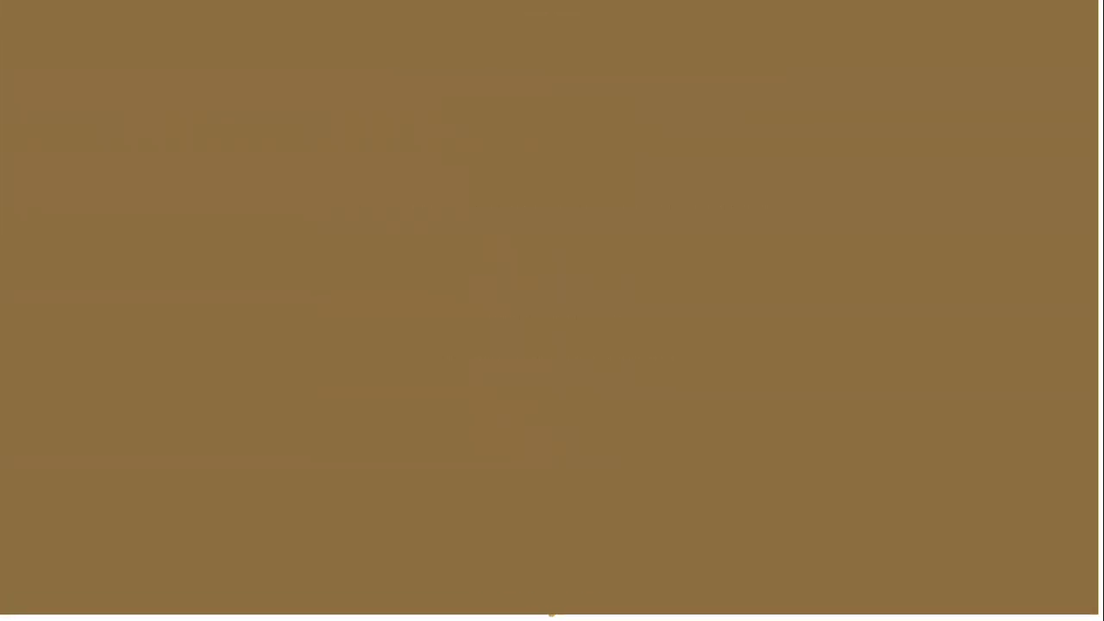
key("Escape")
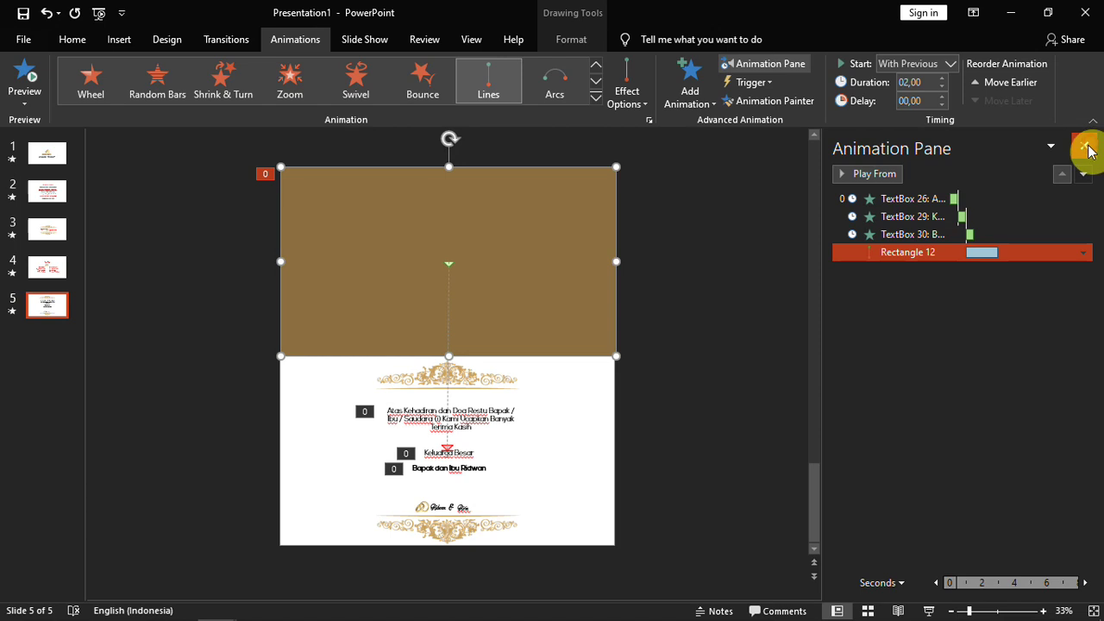
left_click(1085, 146)
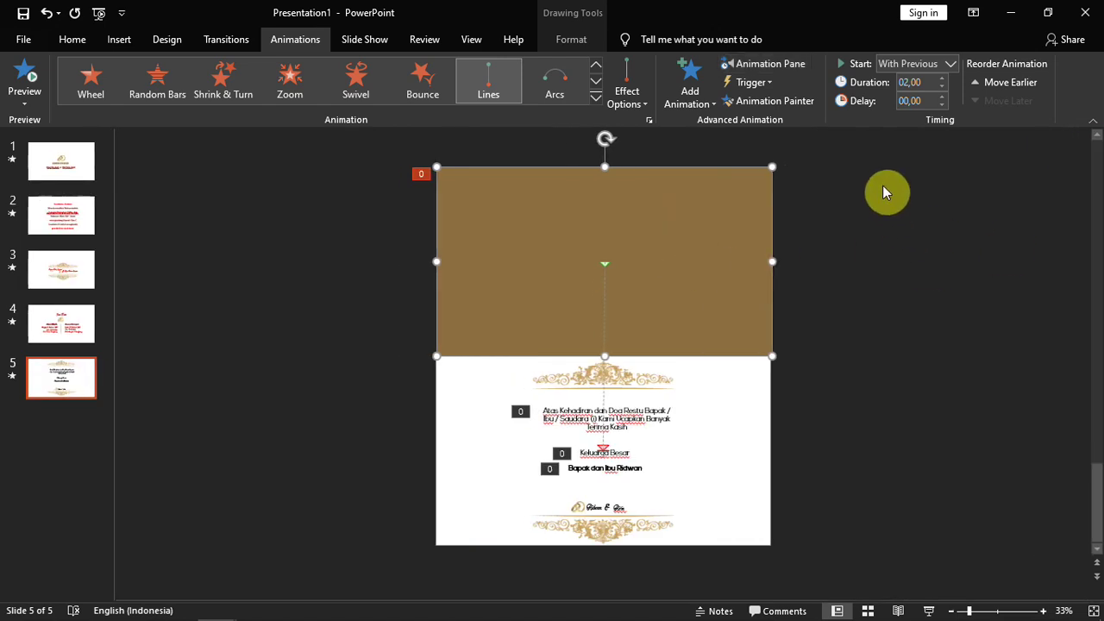
Step: Give Rectangle 12's Down path a 0 sec smooth end and a 1,18 sec bounce end
left_click(783, 67)
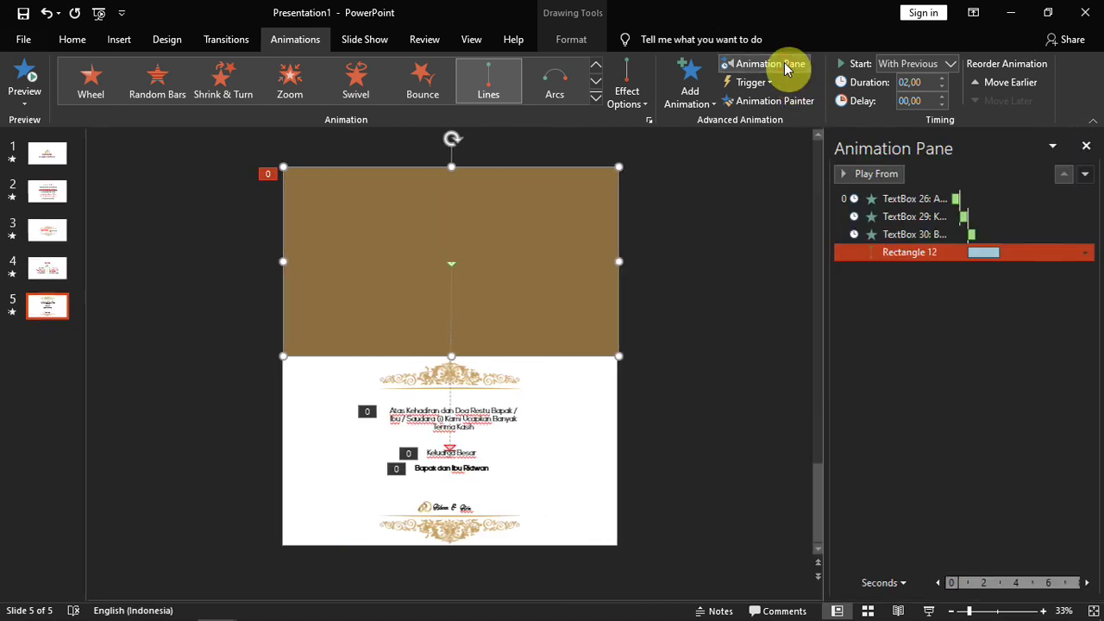
left_click(1084, 252)
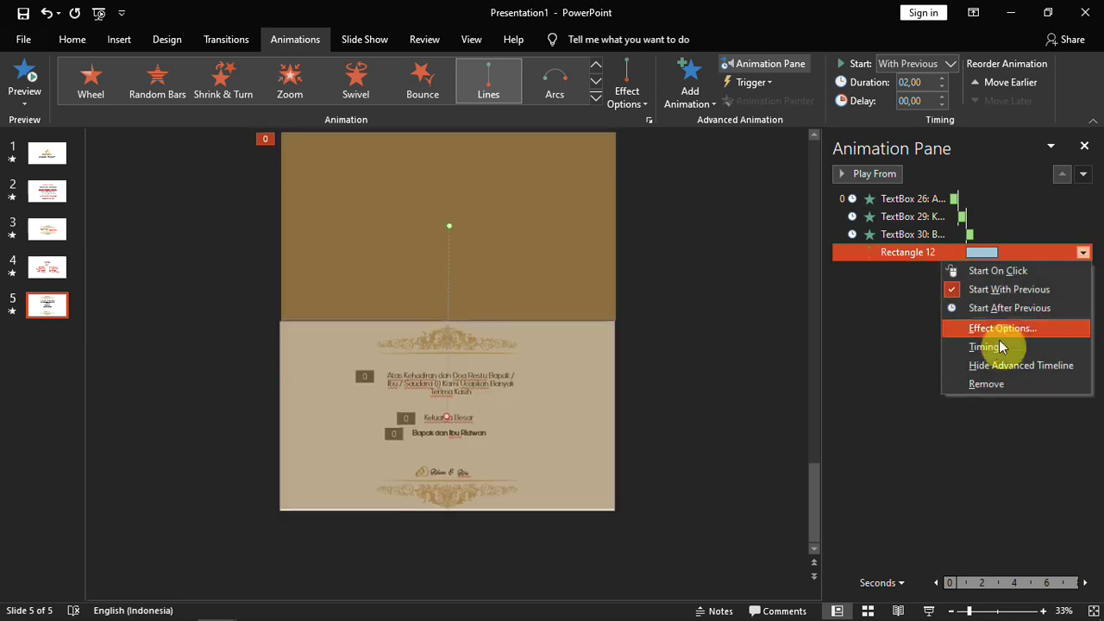
left_click(996, 328)
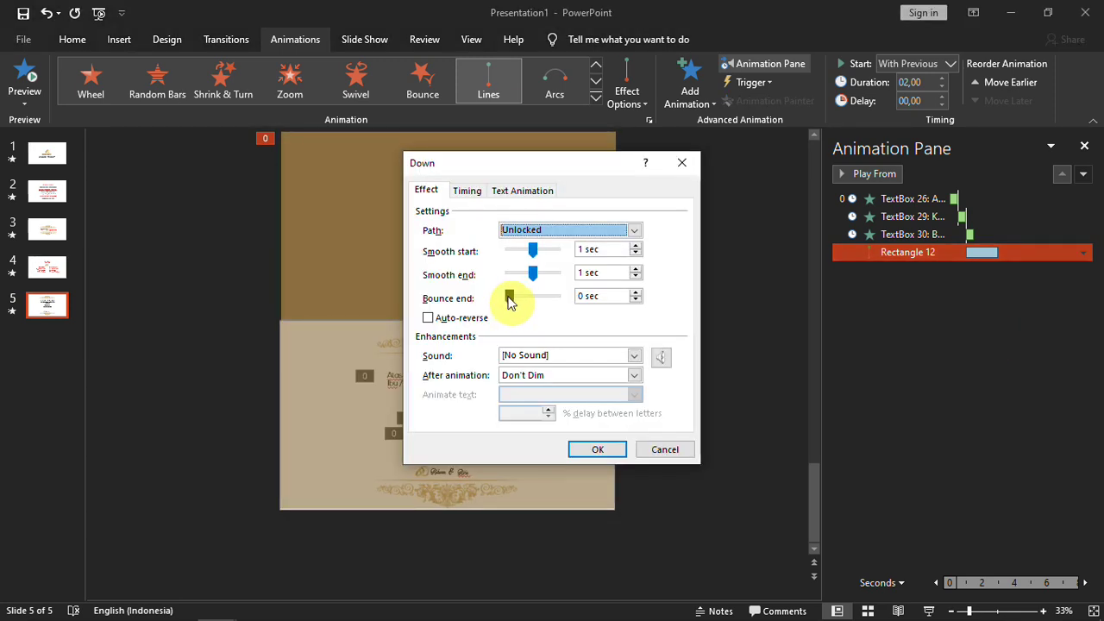
left_click_drag(509, 300, 518, 302)
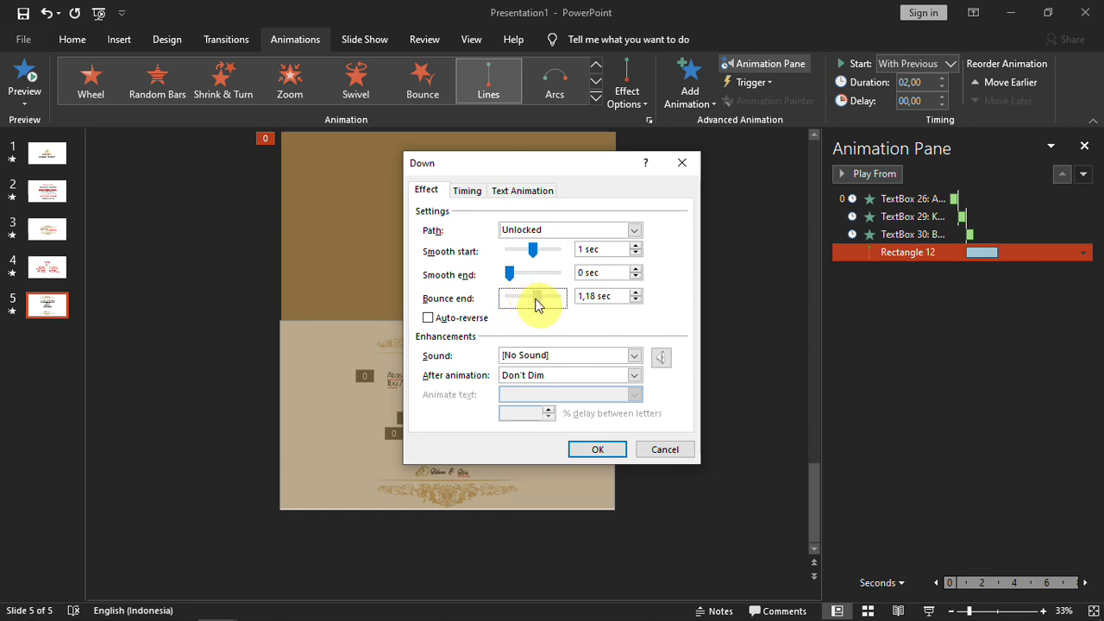
left_click(608, 451)
scroll(480, 553, "up", 4, "ctrl")
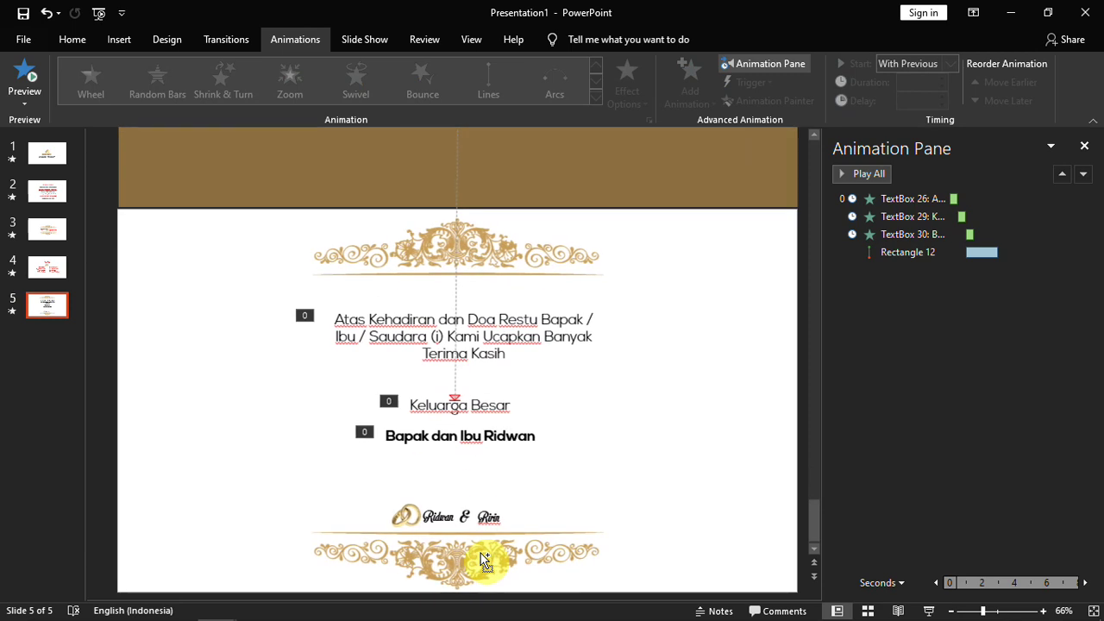
Step: Make all the text on slide 5 white
left_click_drag(107, 227, 552, 523)
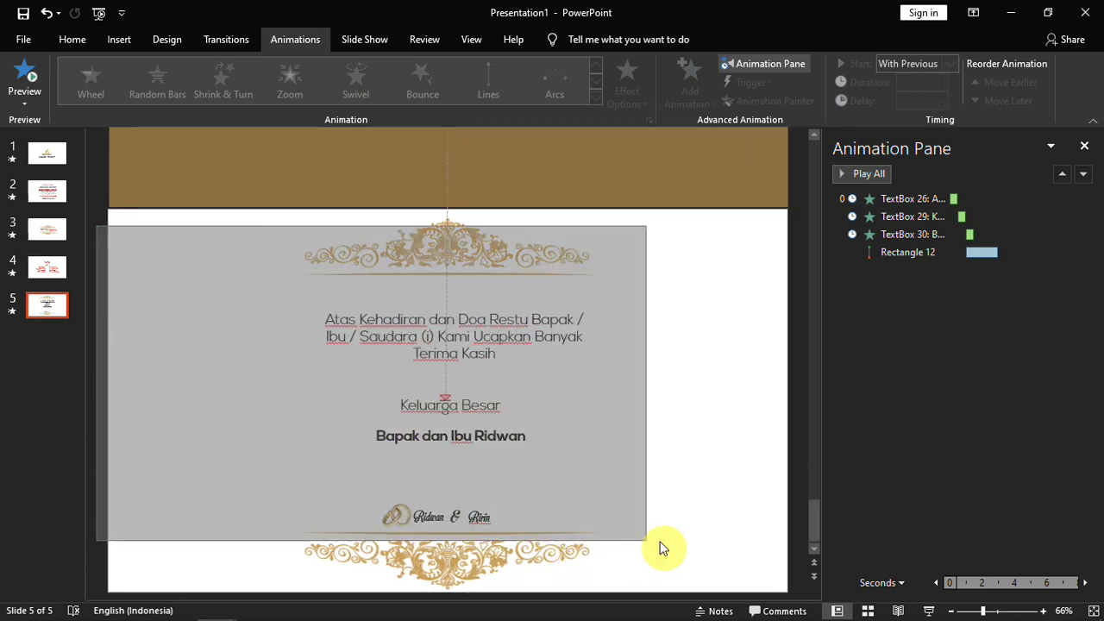
left_click_drag(550, 521, 684, 544)
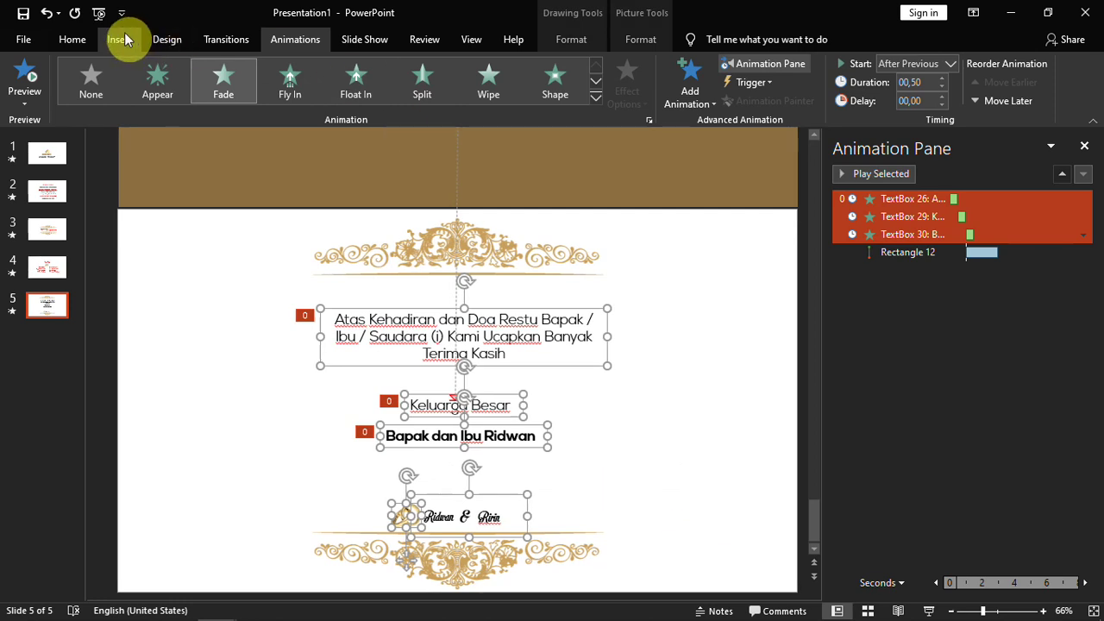
left_click(72, 40)
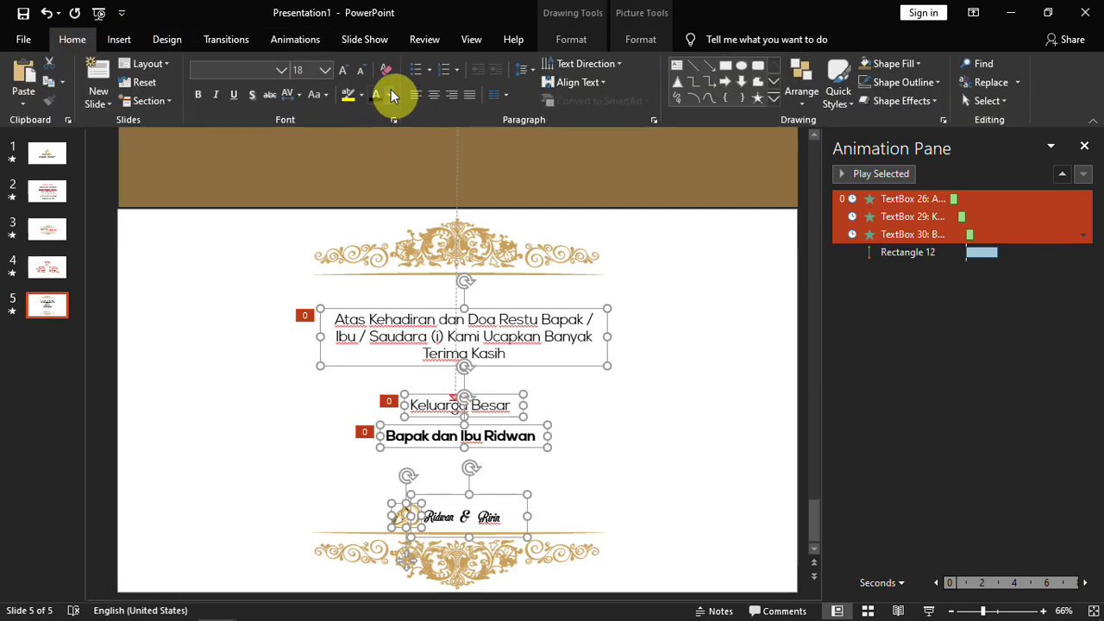
left_click(393, 95)
left_click(374, 129)
left_click(723, 349)
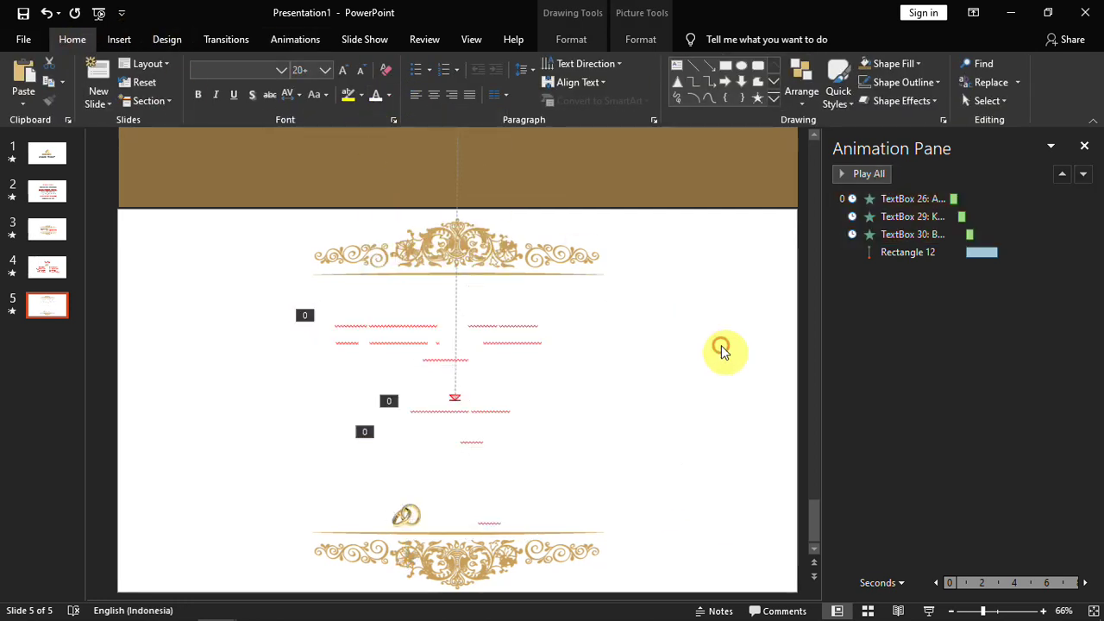
Step: Select every object on slide 5 and bring them in front of the rectangle
left_click(1084, 146)
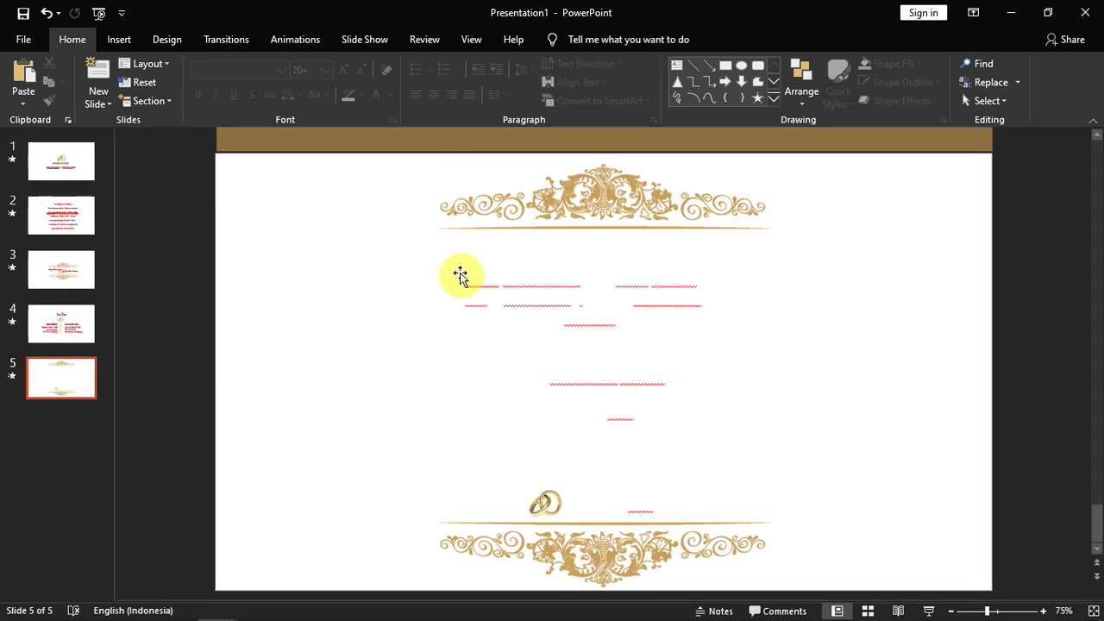
mouse_move(149, 143)
left_mouse_down()
mouse_move(1092, 599)
mouse_move(1094, 610)
left_mouse_up()
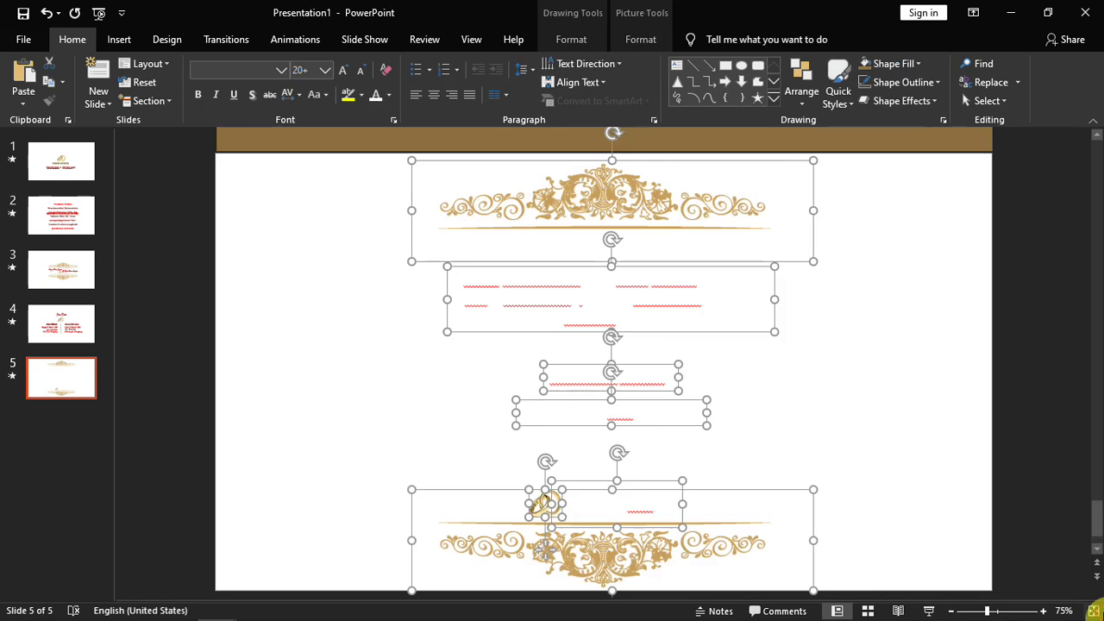
right_click(658, 200)
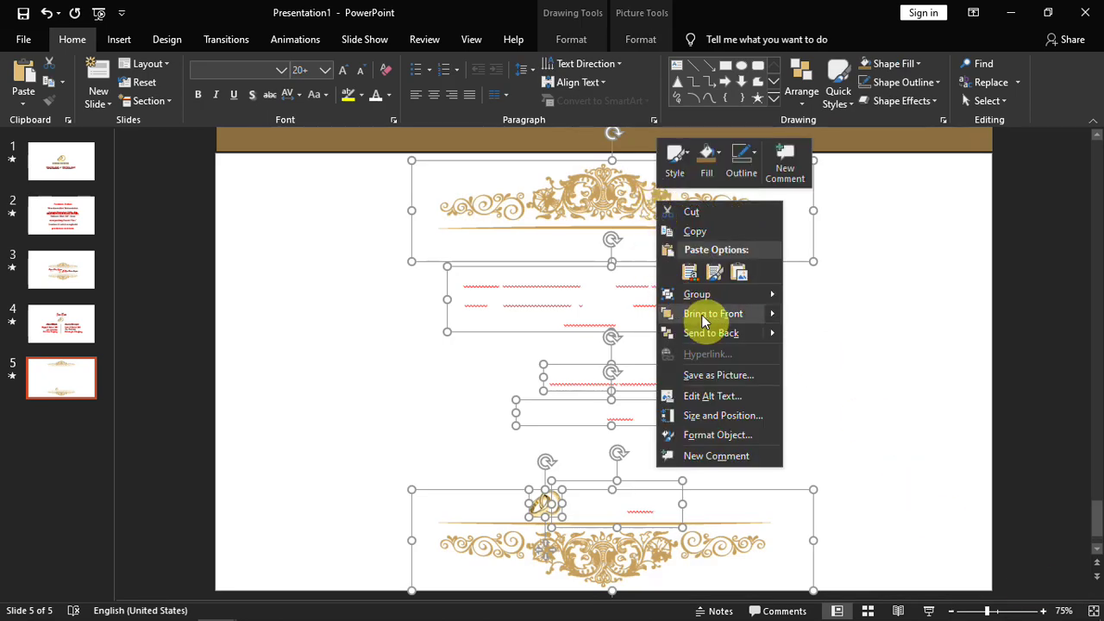
mouse_move(712, 314)
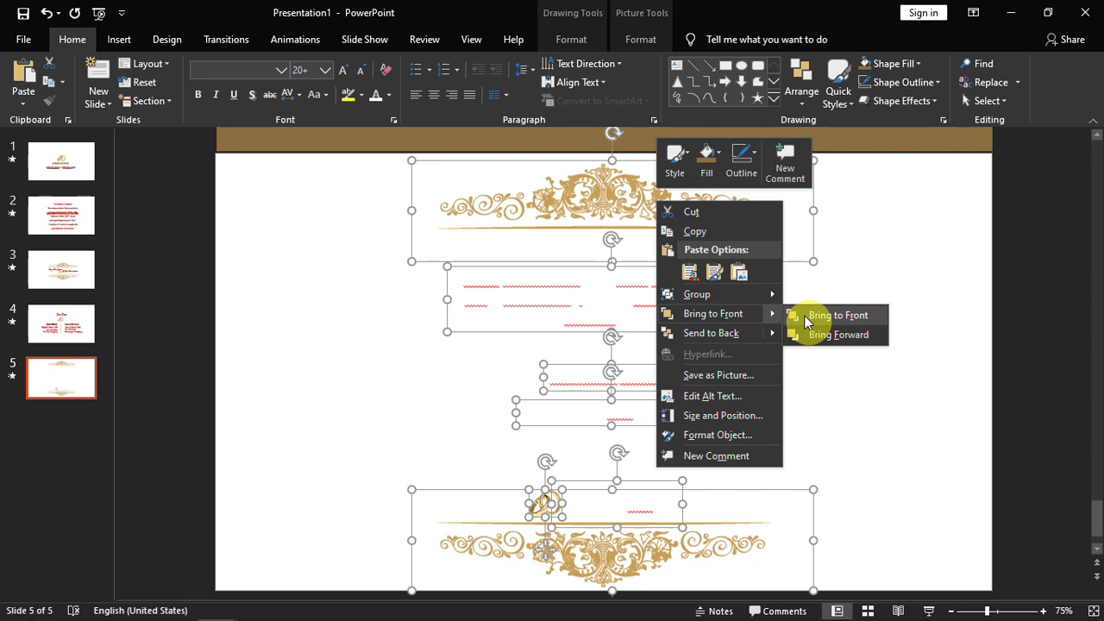
left_click(804, 315)
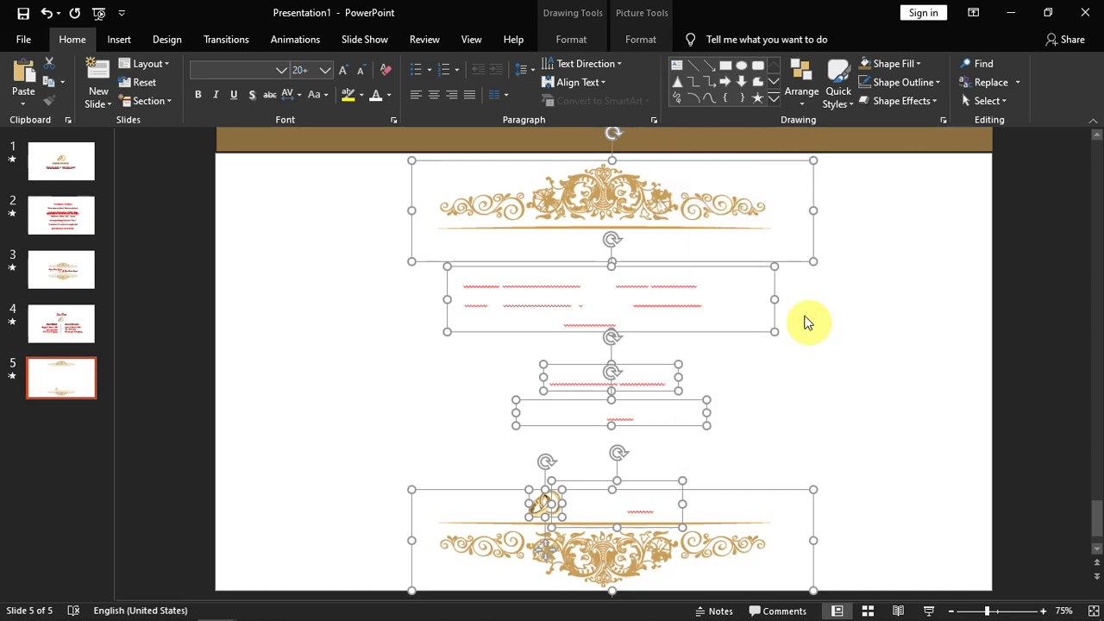
Step: Give the top gold ornament a Fly In From Top entrance starting After Previous
key("shift+F5")
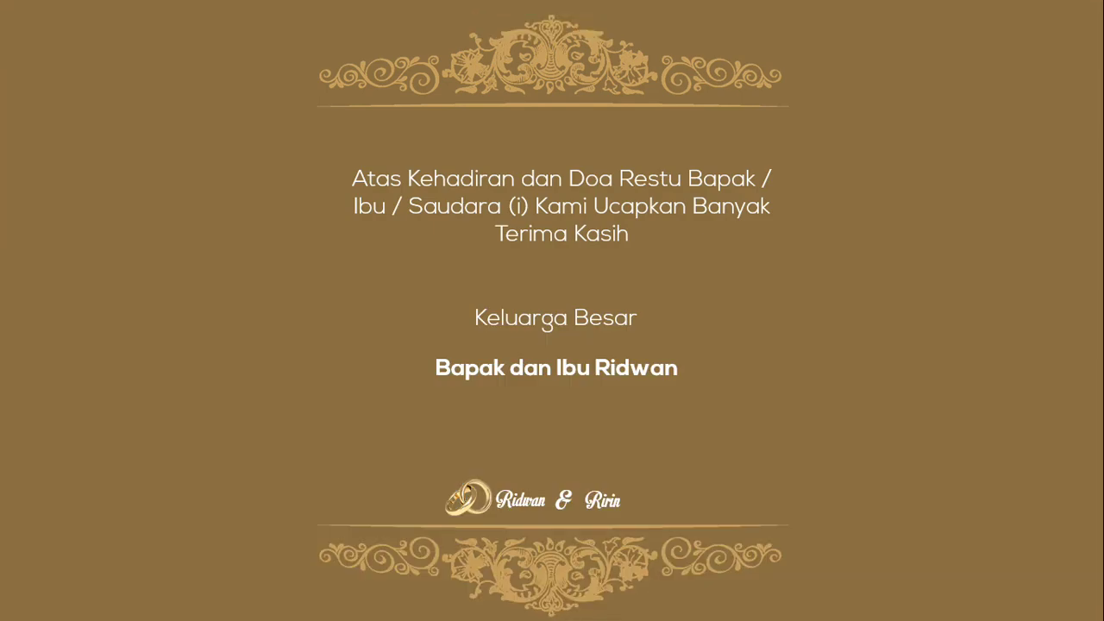
key("Escape")
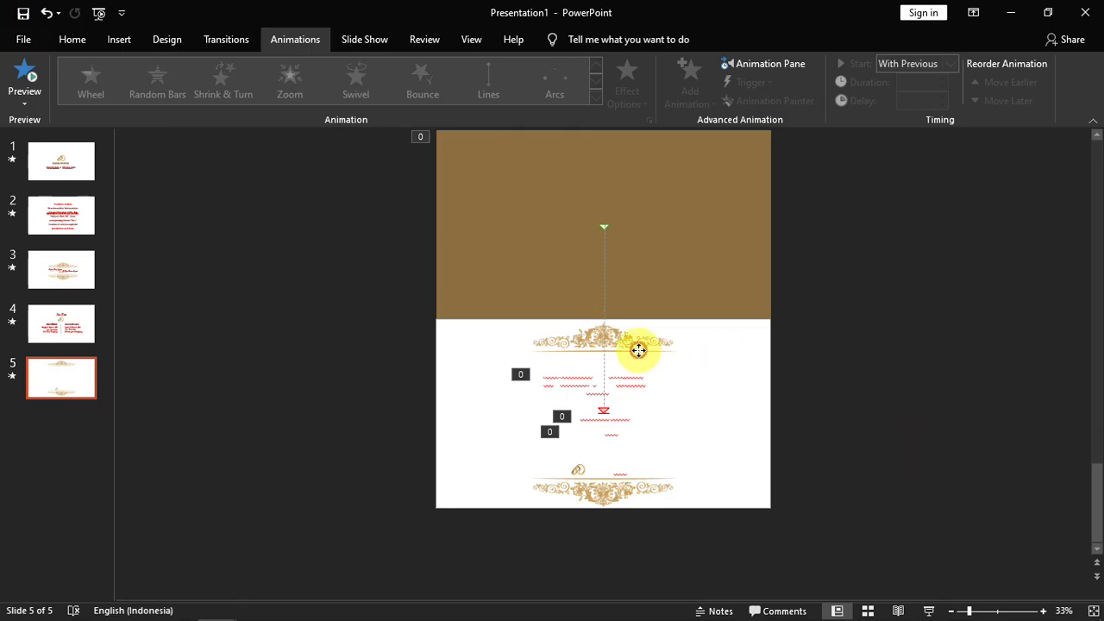
left_click(639, 350)
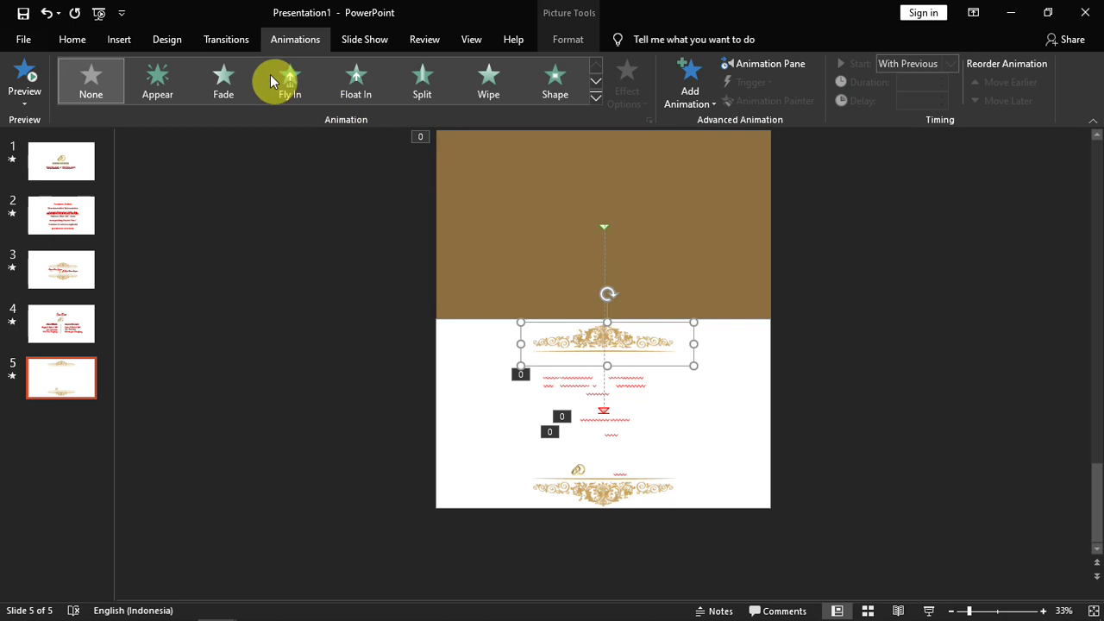
left_click(275, 76)
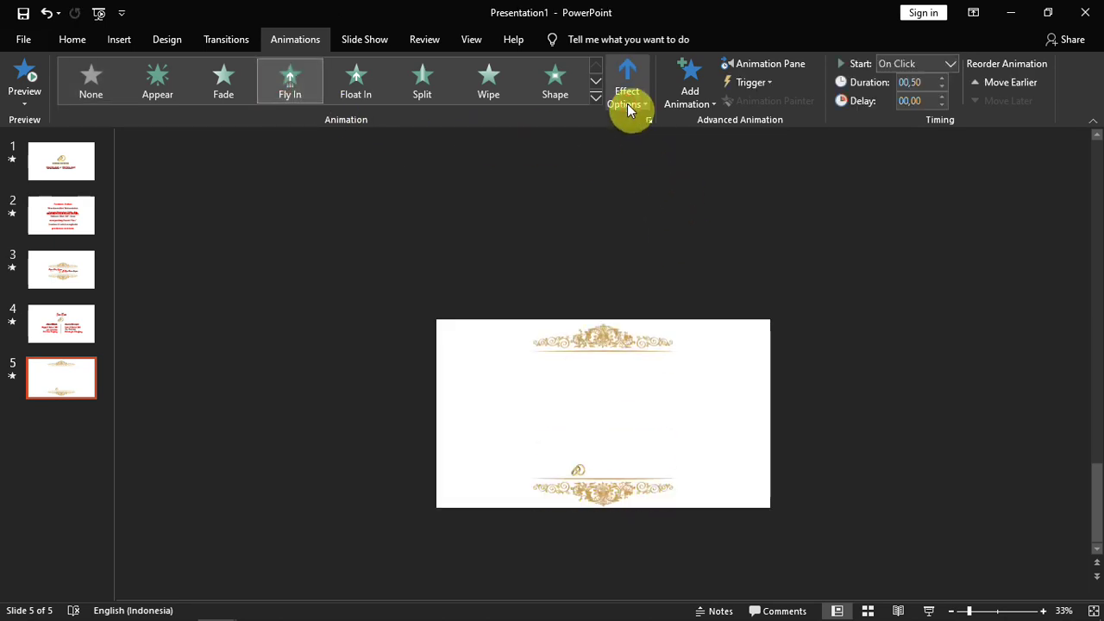
left_click(628, 103)
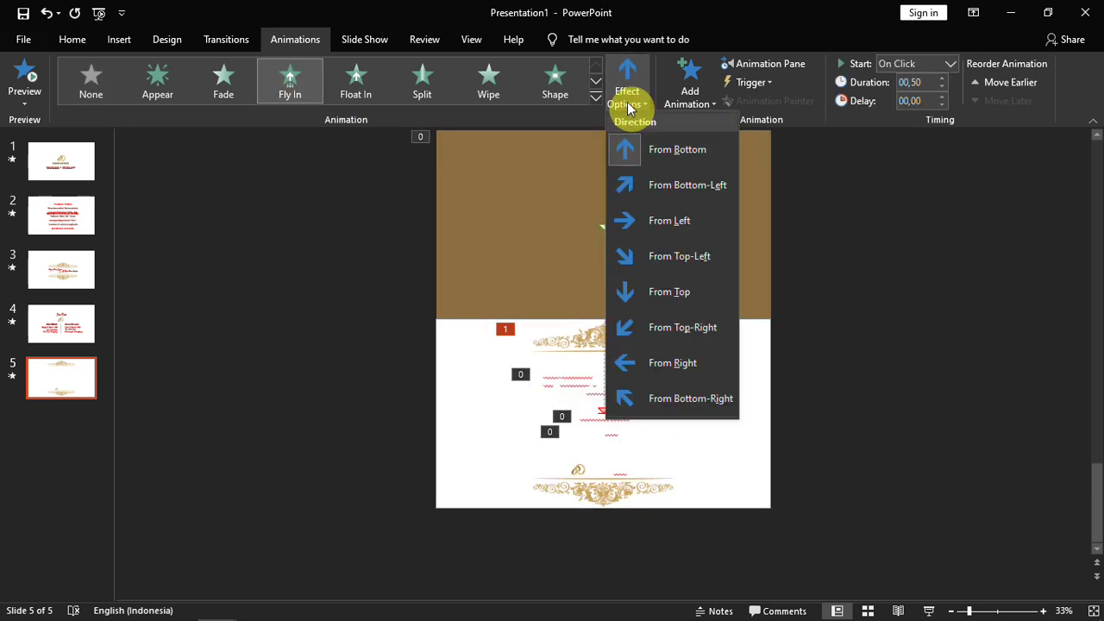
left_click(664, 291)
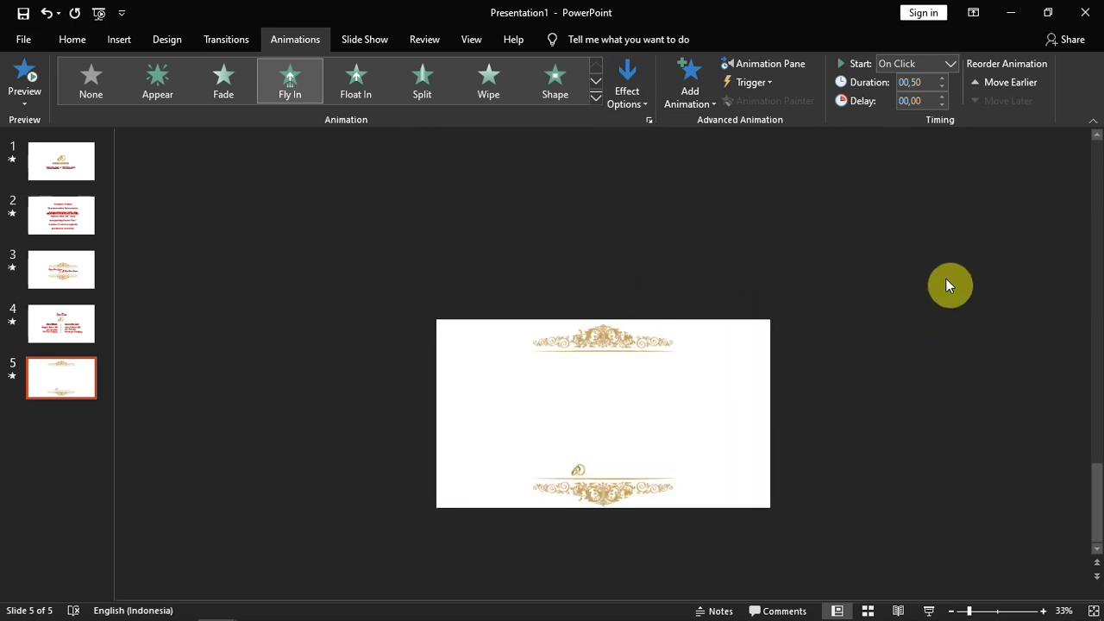
left_click(950, 66)
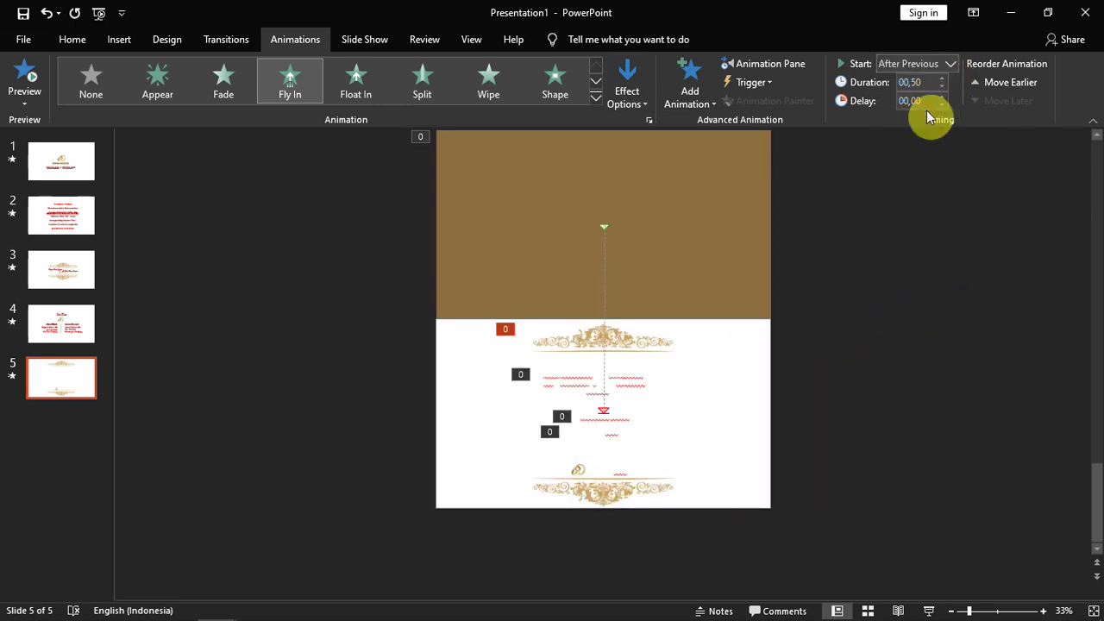
Step: Give the bottom ornament a Fly In starting With Previous, then preview slide 5
left_click(608, 492)
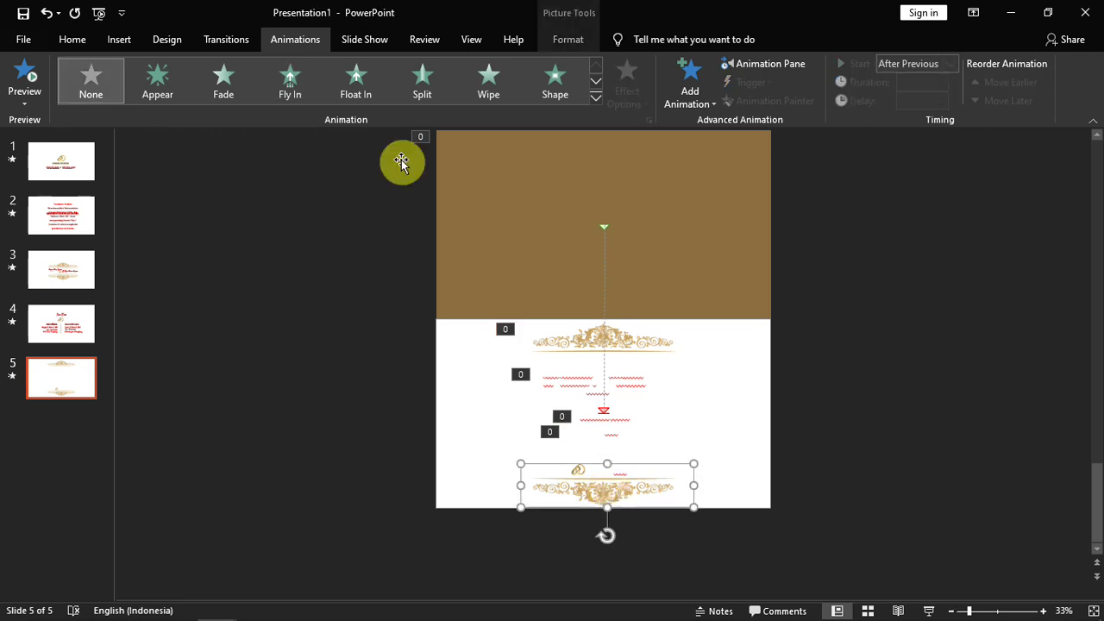
left_click(291, 82)
left_click(630, 104)
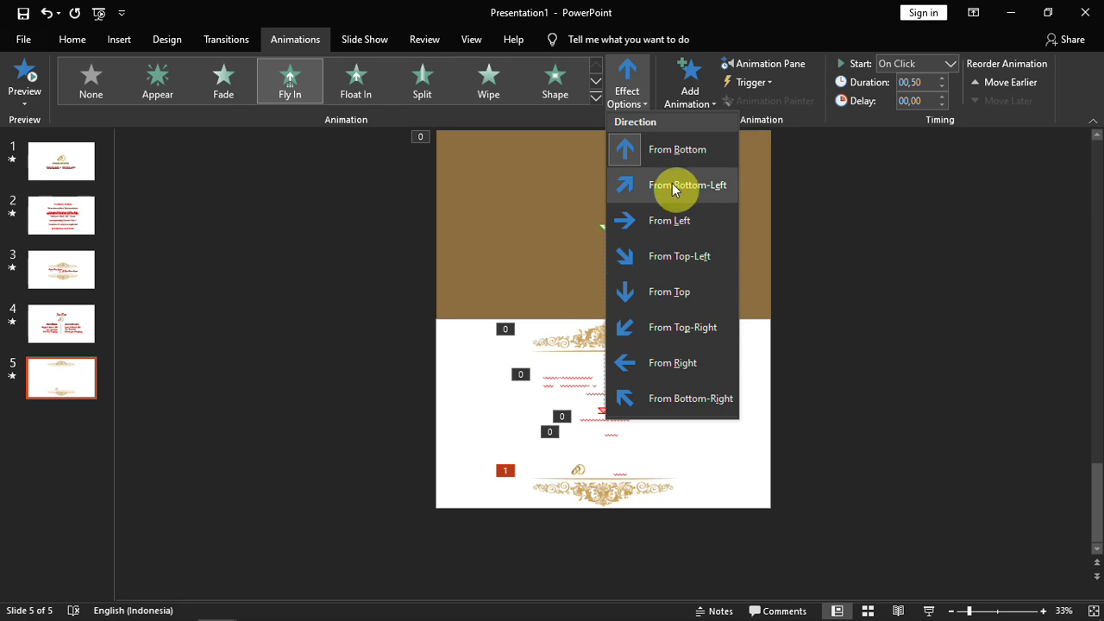
left_click(634, 149)
left_click(951, 65)
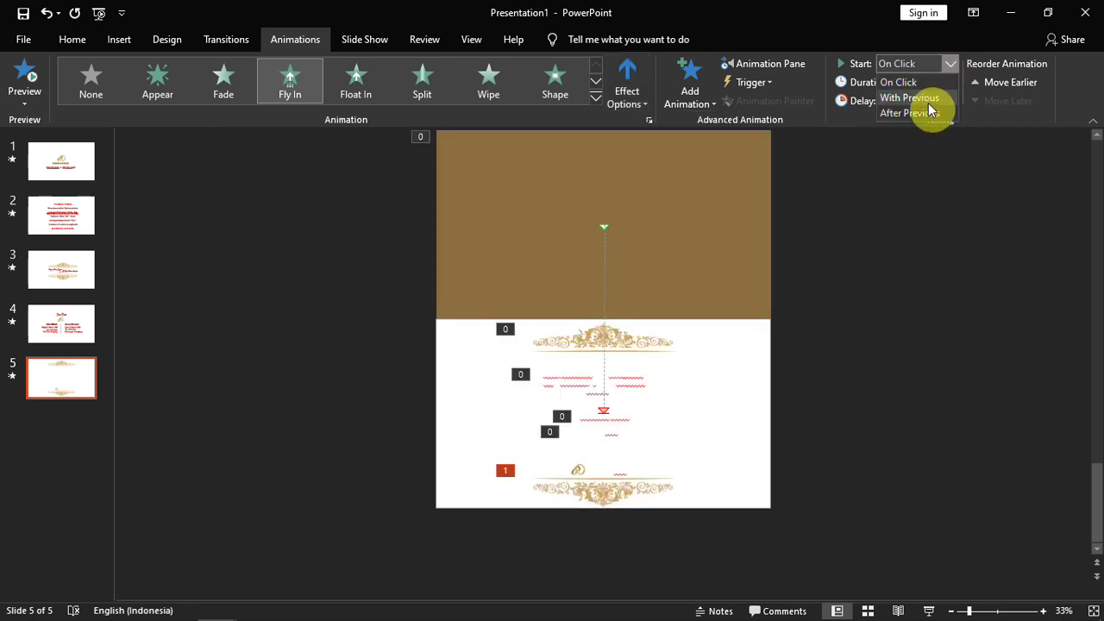
left_click(929, 102)
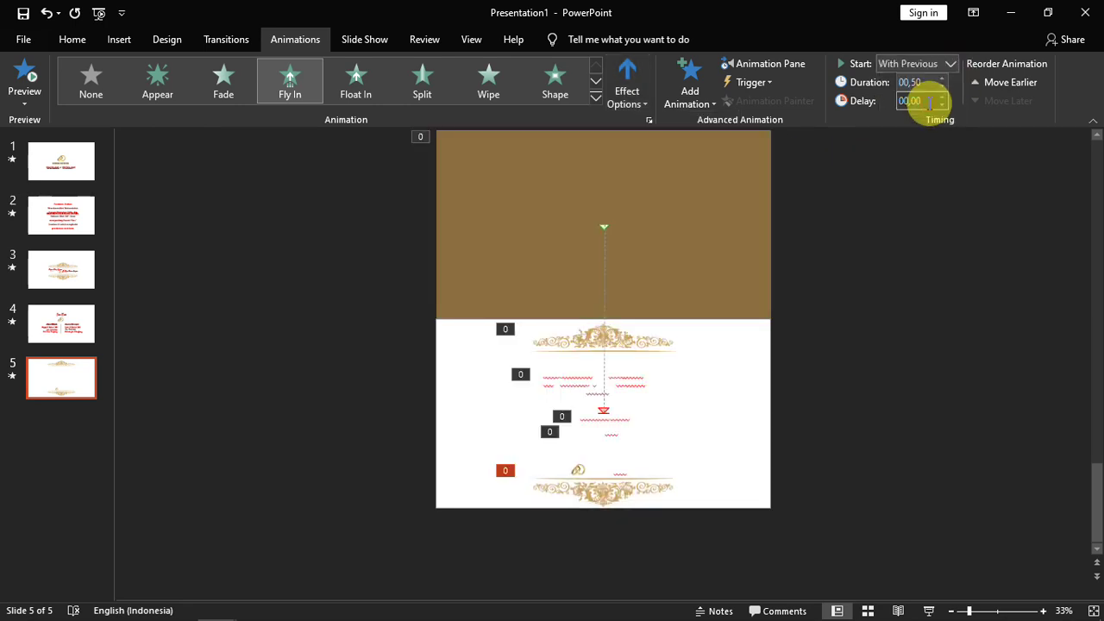
left_click(630, 341)
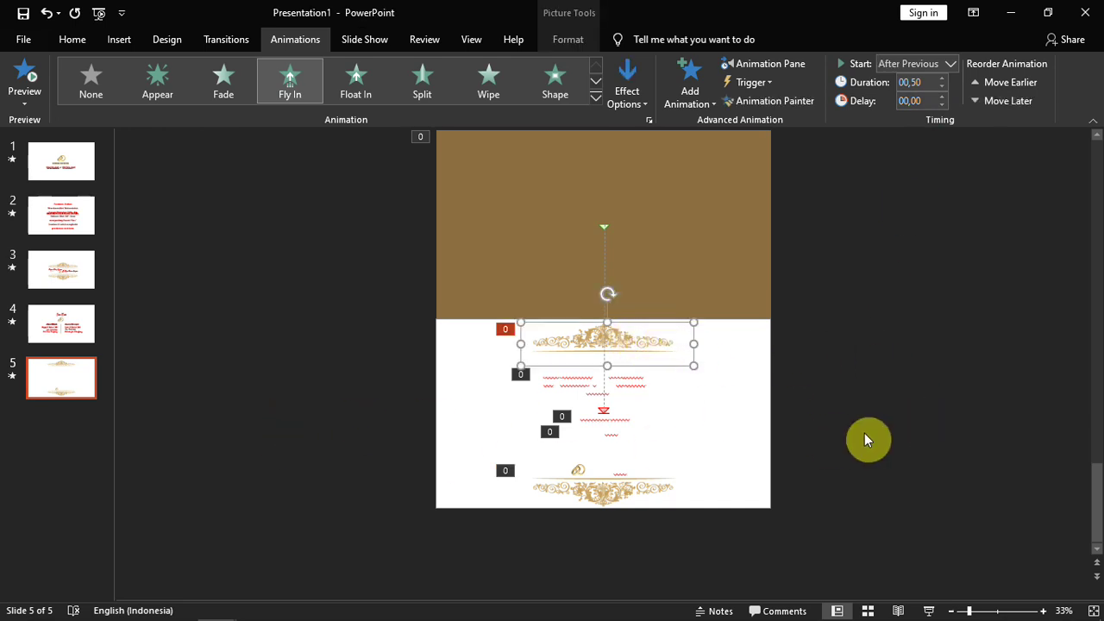
left_click(936, 611)
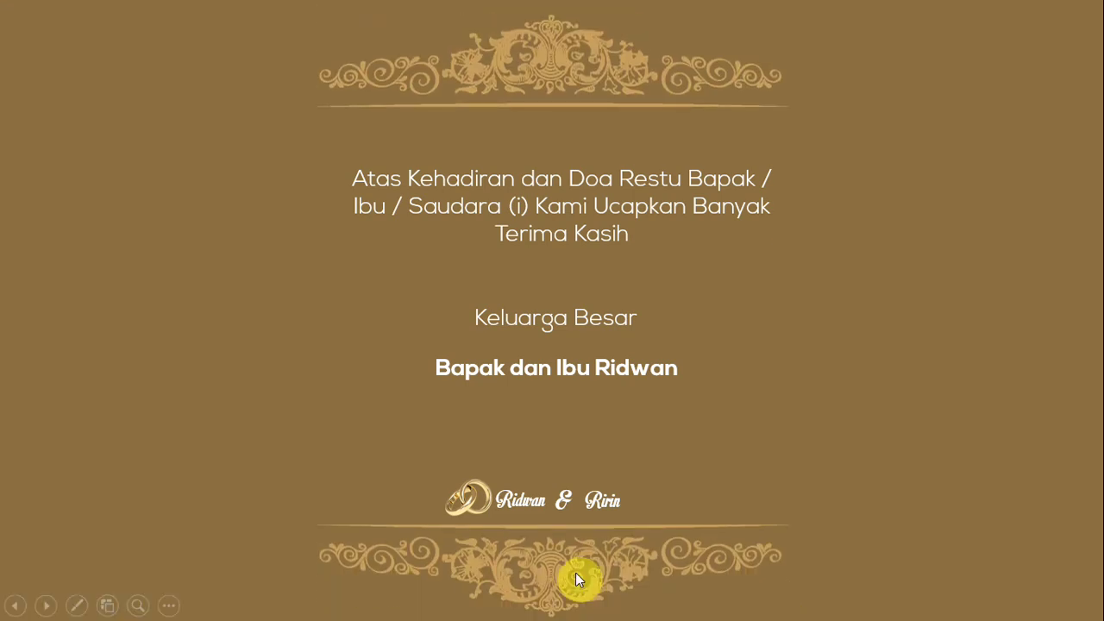
Step: Make slide 5's ring emblem Fade in After Previous, preview it, then go to slide 1
key("Escape")
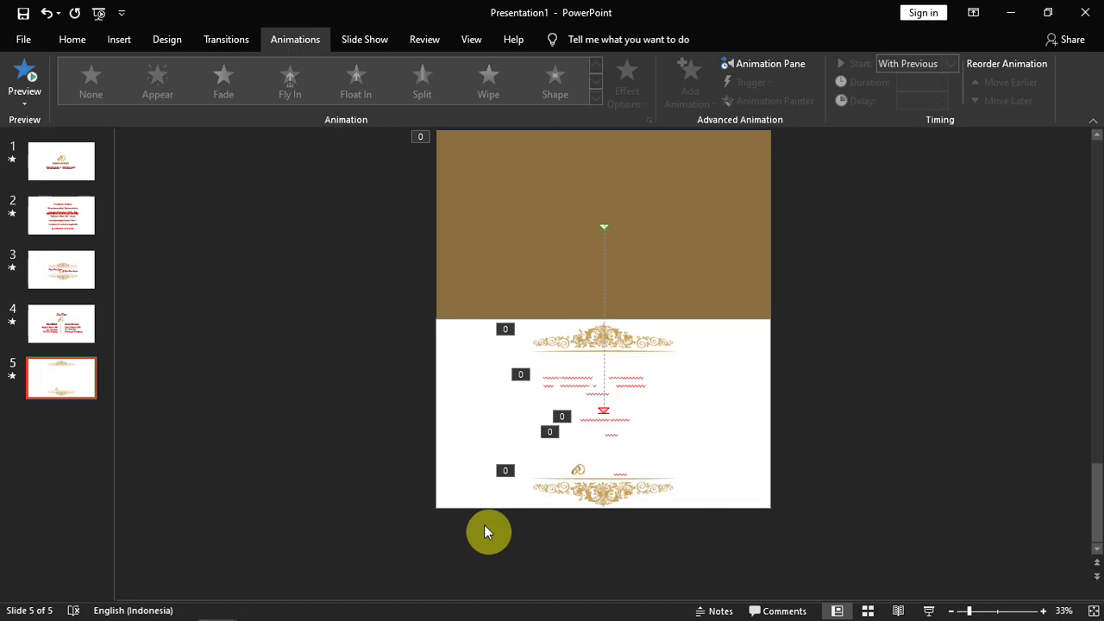
left_click(575, 476)
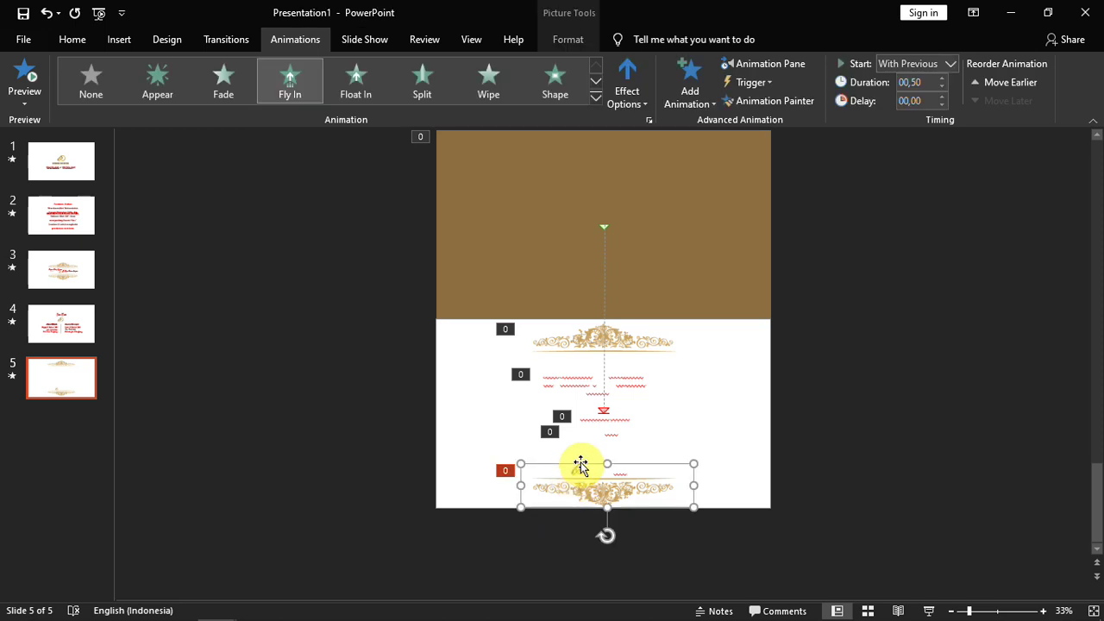
left_click(578, 470)
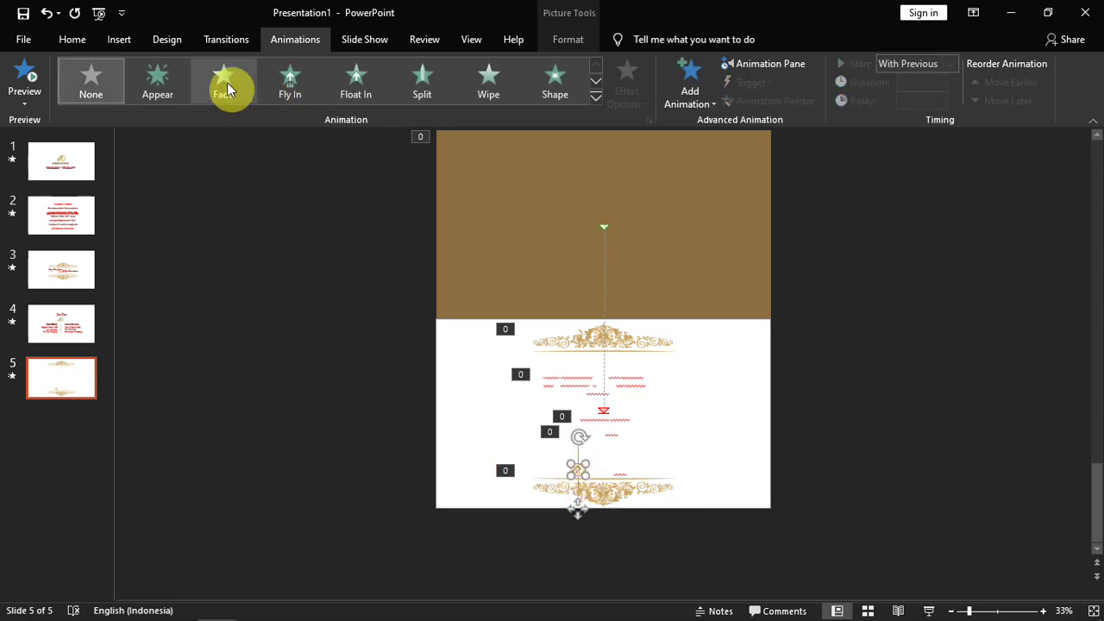
left_click(223, 82)
left_click(944, 60)
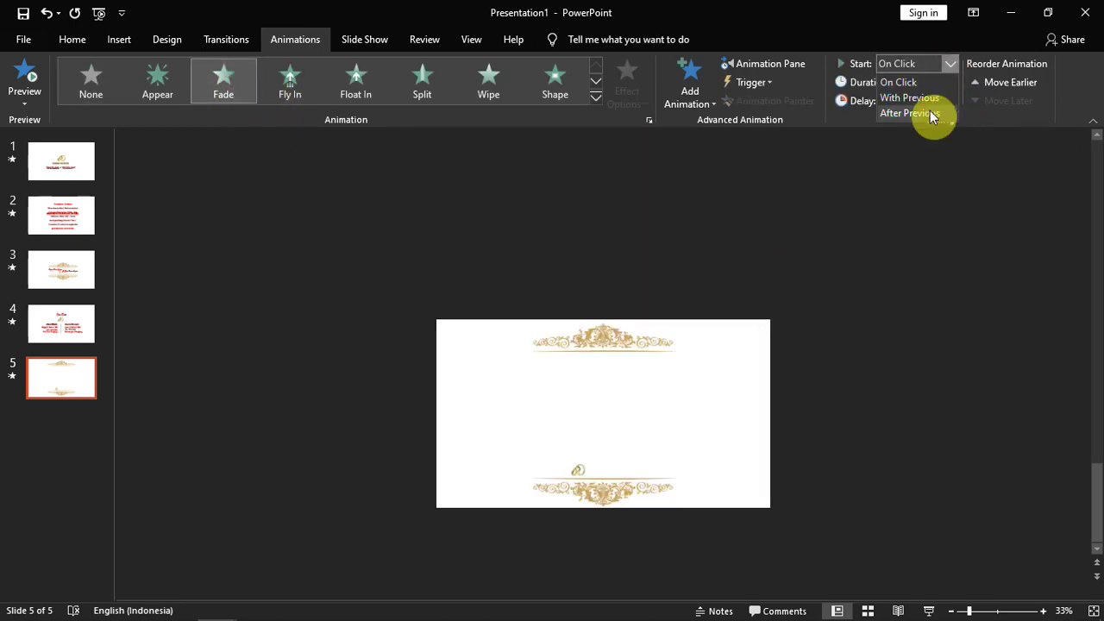
left_click(932, 111)
left_click(927, 611)
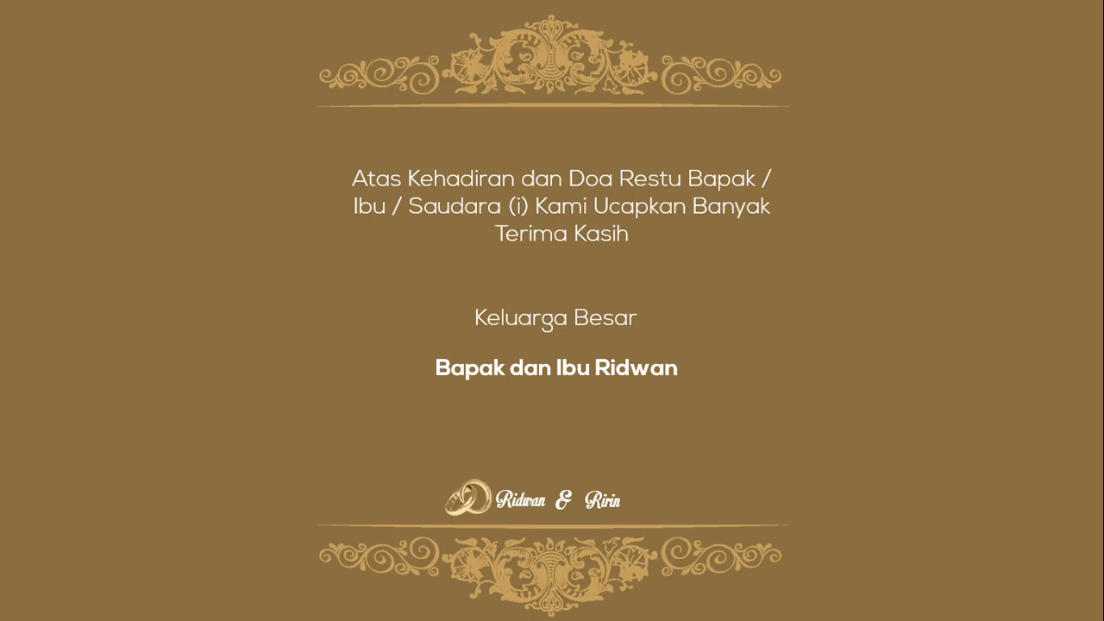
key("Escape")
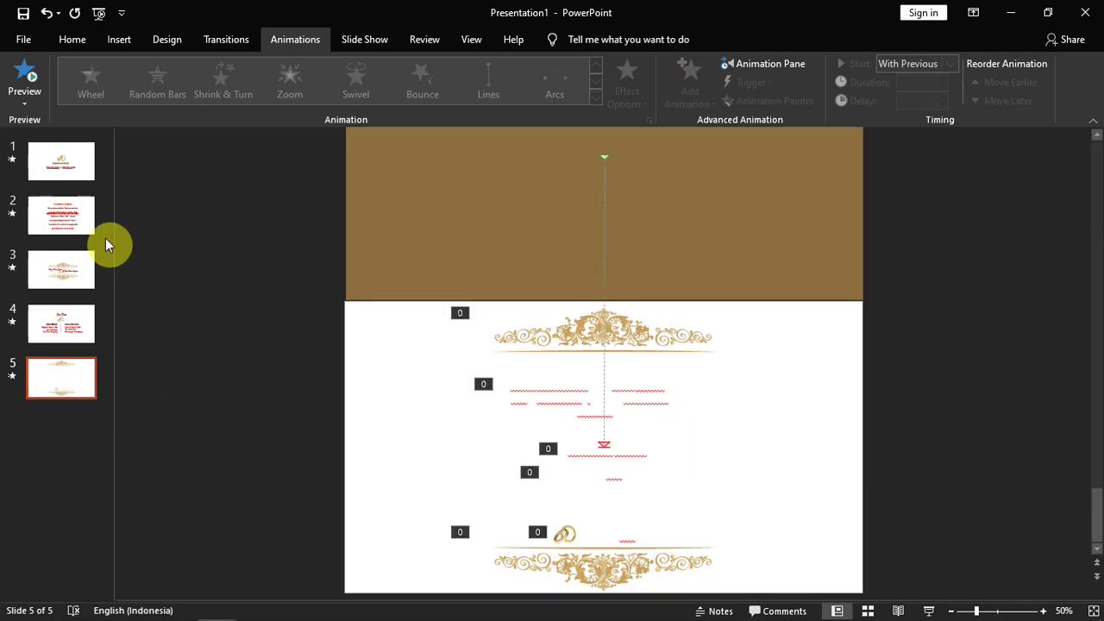
left_click(80, 155)
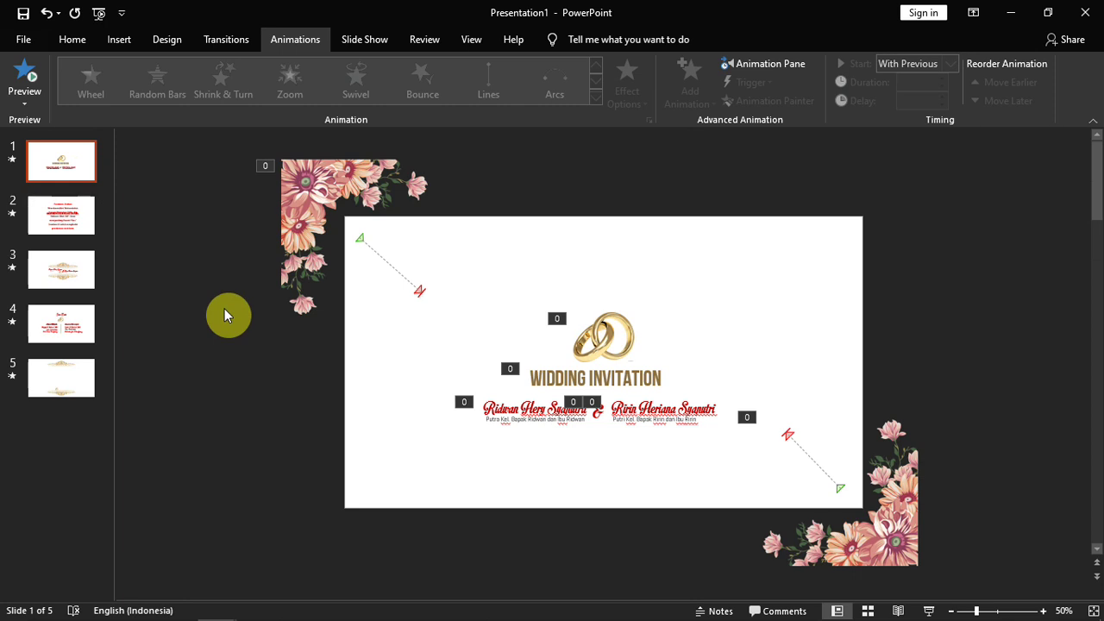
Step: Give the top-left flower a Fly Out exit to the top-left, starting After Previous
left_click(308, 222)
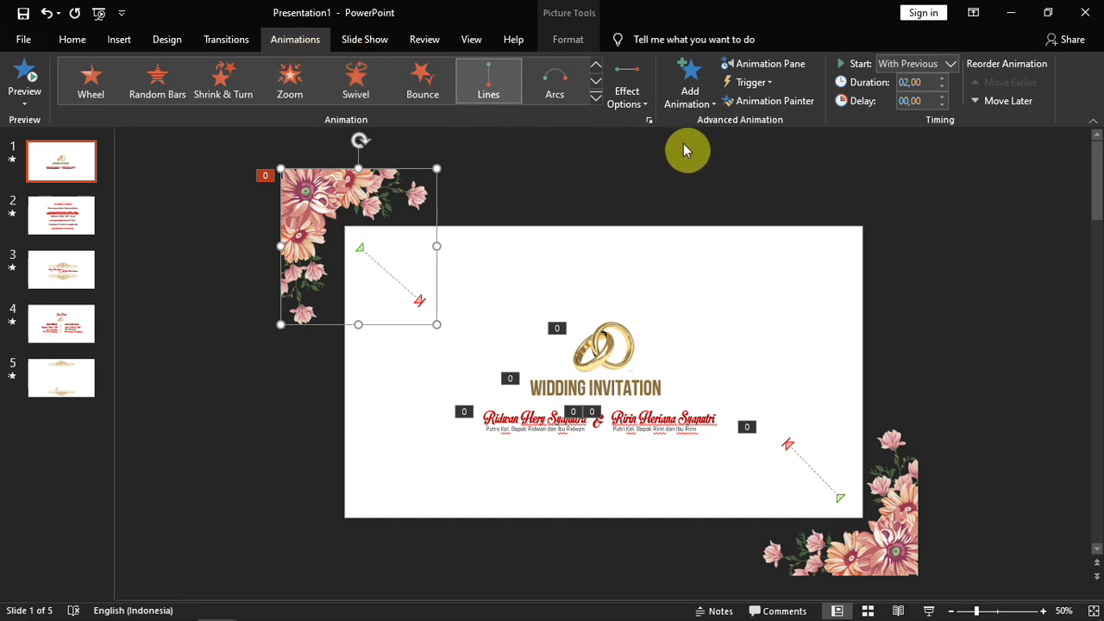
left_click(699, 110)
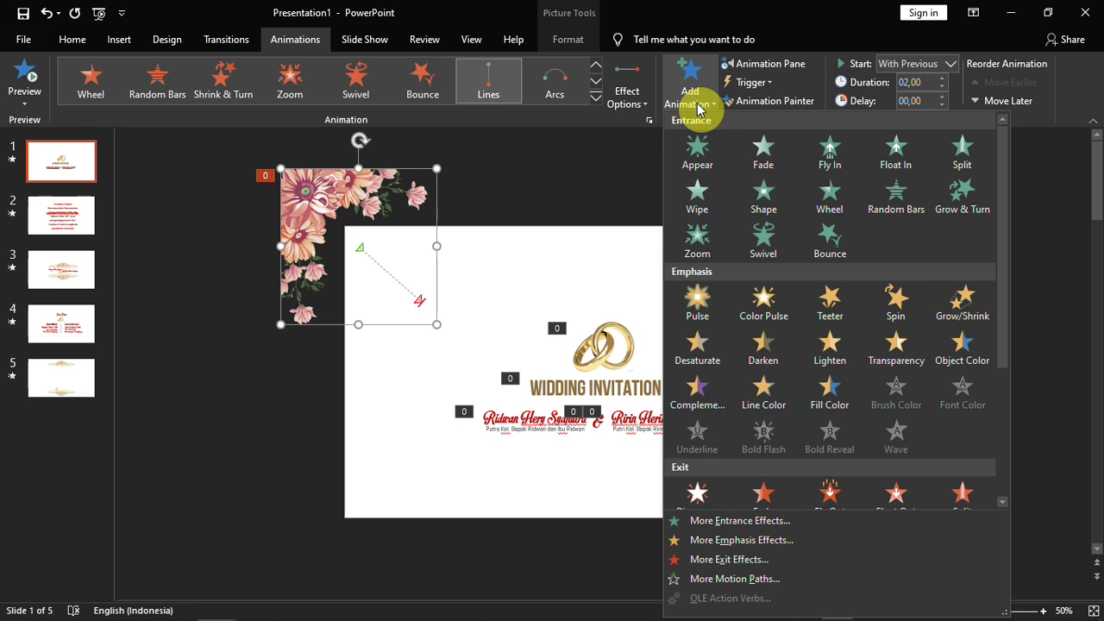
scroll(768, 463, "down", 3)
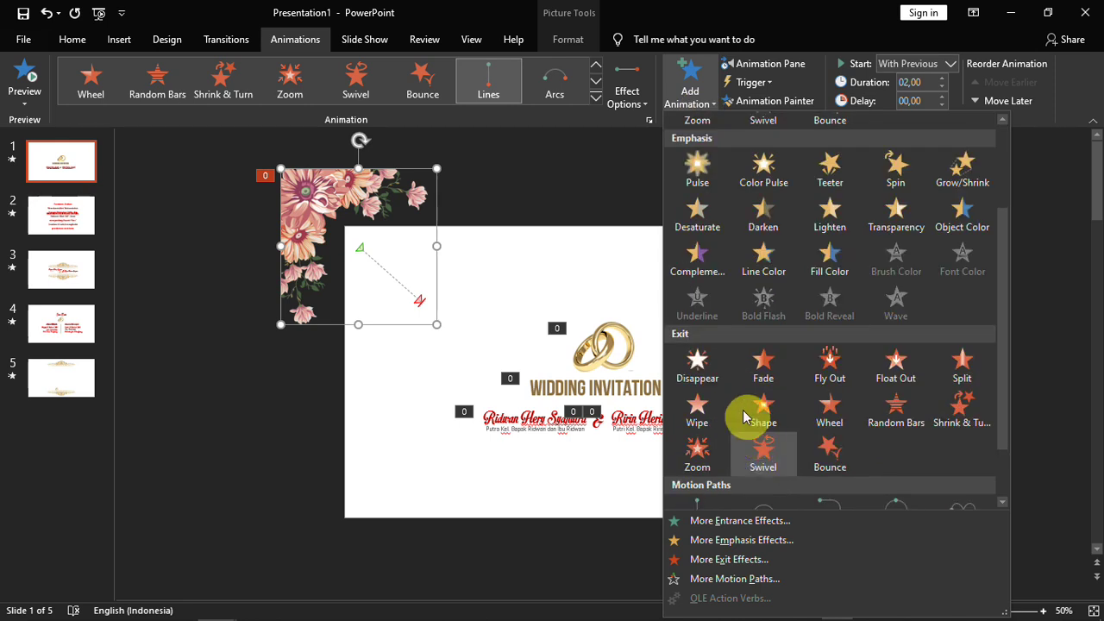
left_click(833, 382)
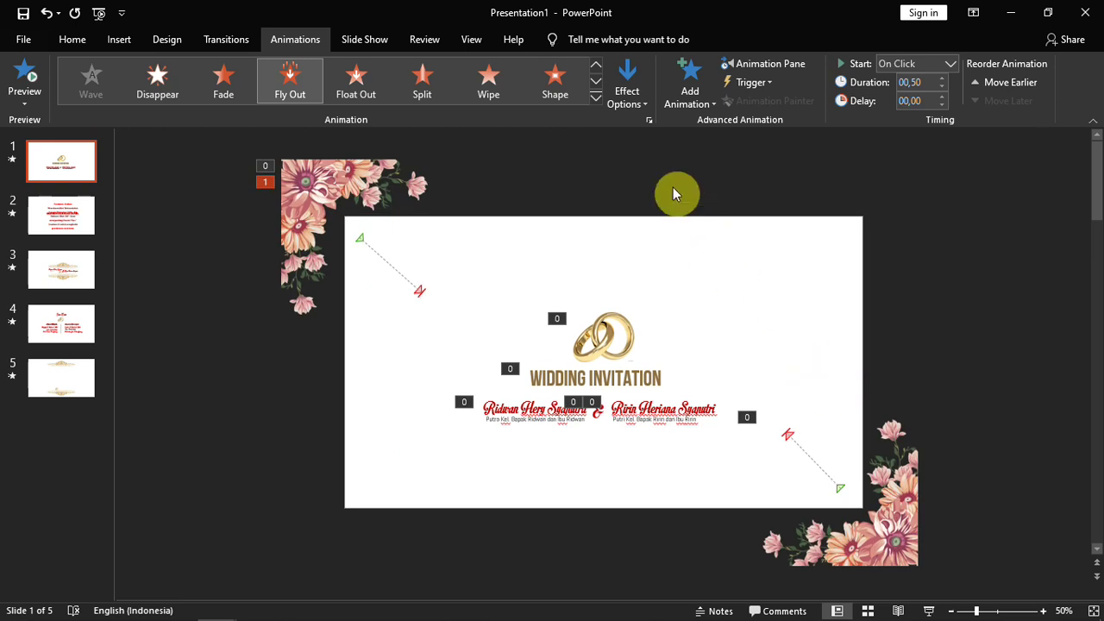
left_click(628, 100)
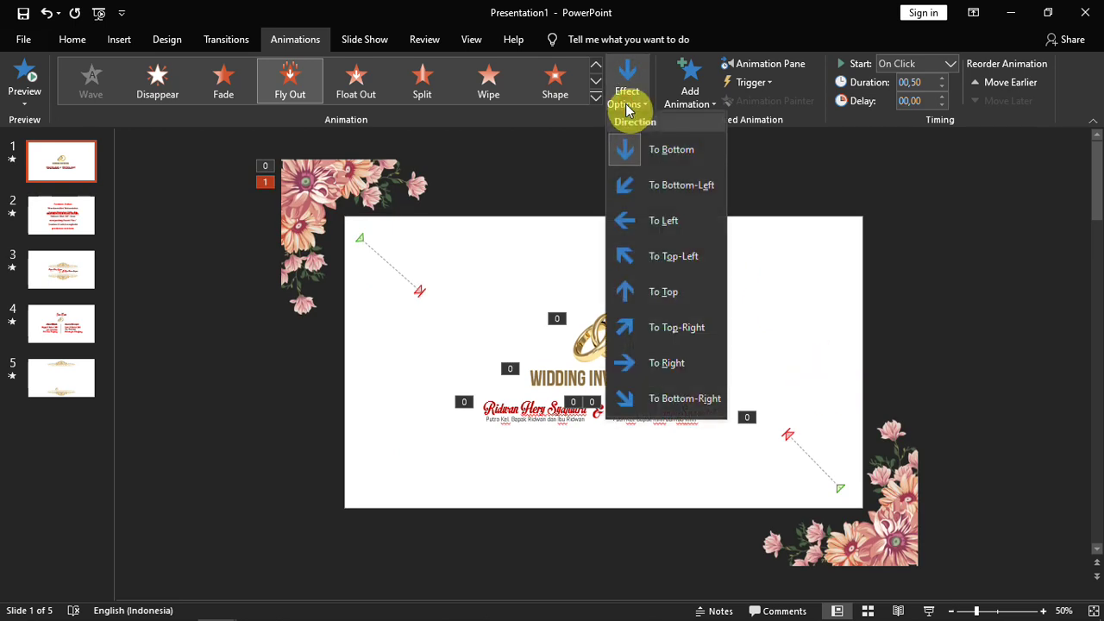
left_click(655, 263)
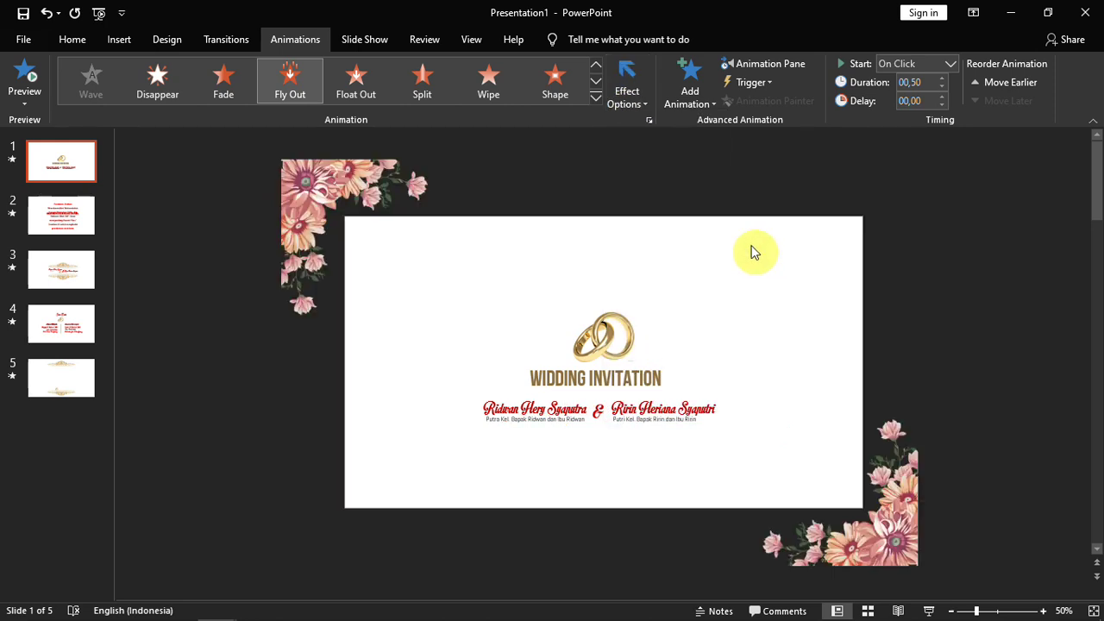
left_click(951, 65)
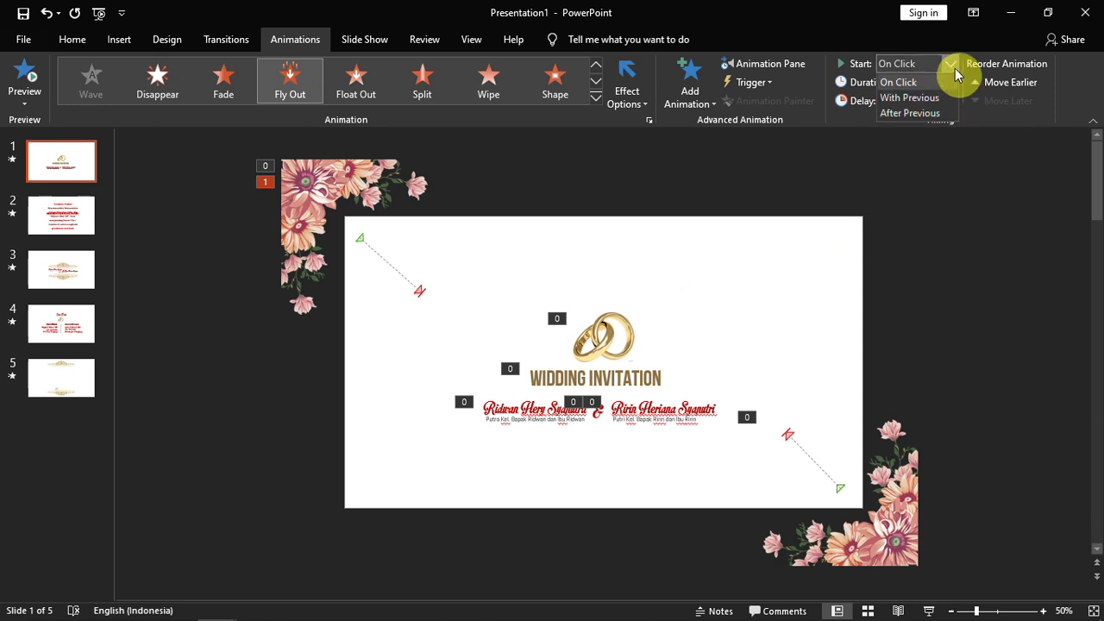
left_click(927, 115)
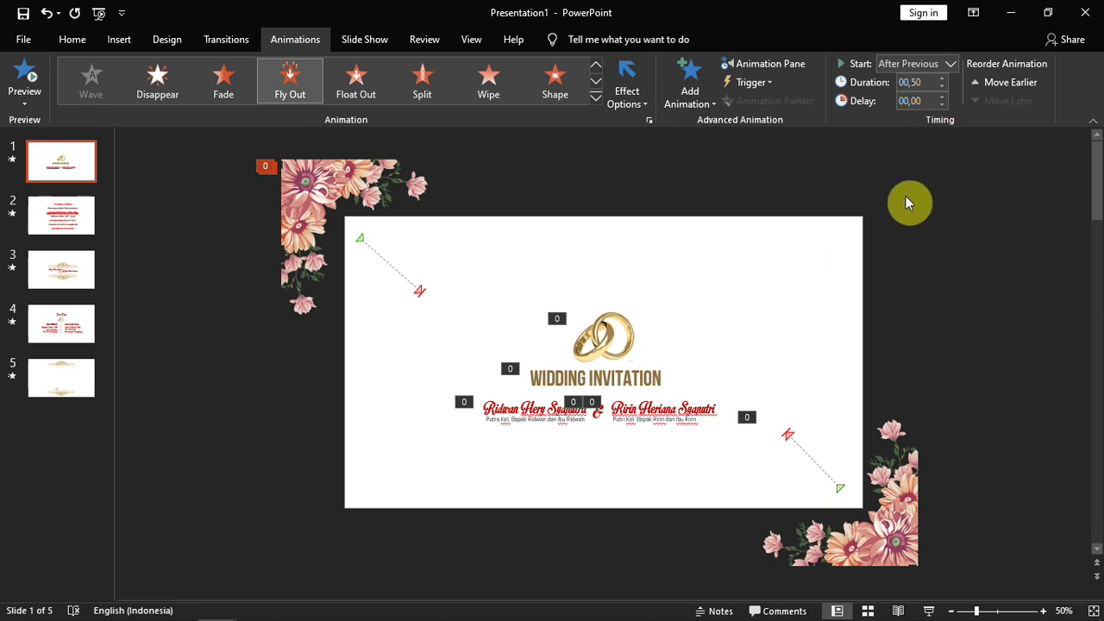
Step: Give the bottom-right flower a Fly Out exit To Bottom-Right, starting With Previous
left_click(776, 66)
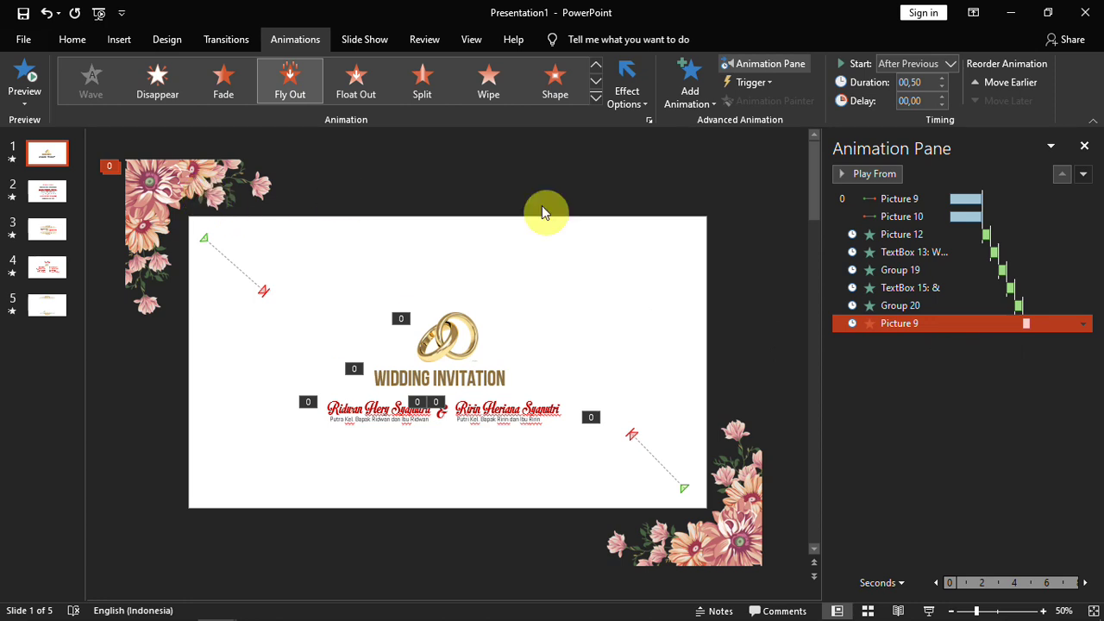
left_click(752, 544)
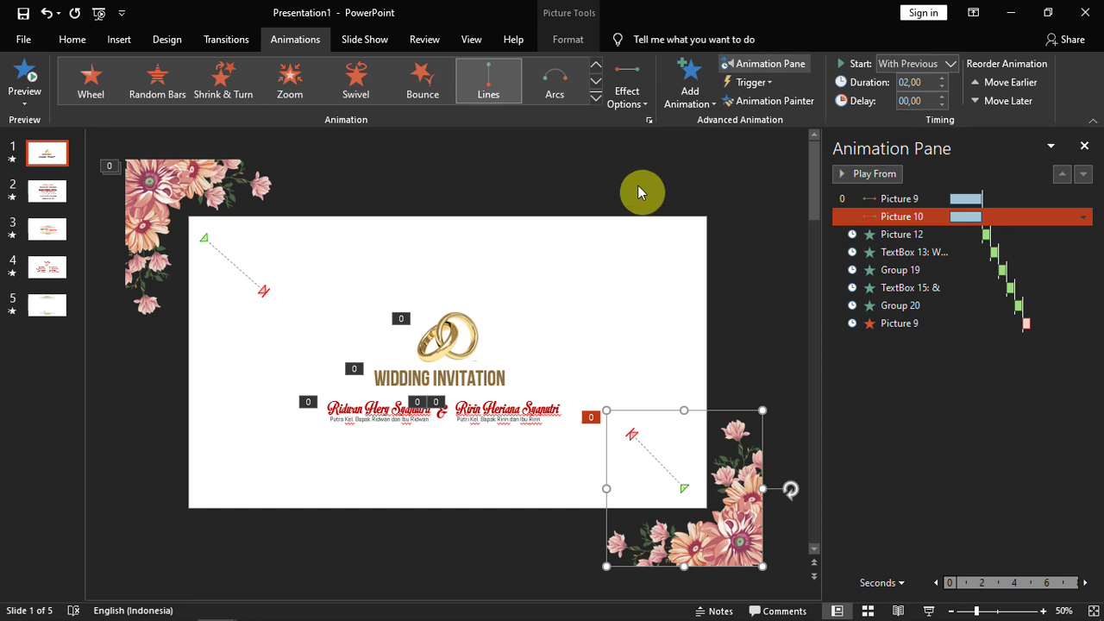
left_click(686, 108)
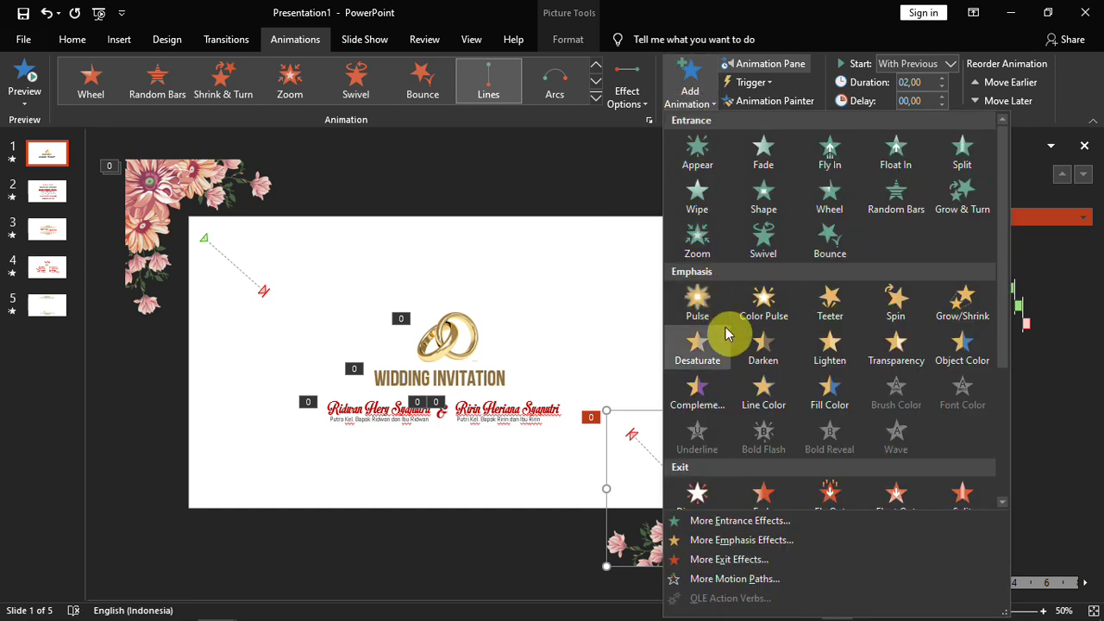
scroll(729, 337, "down", 3)
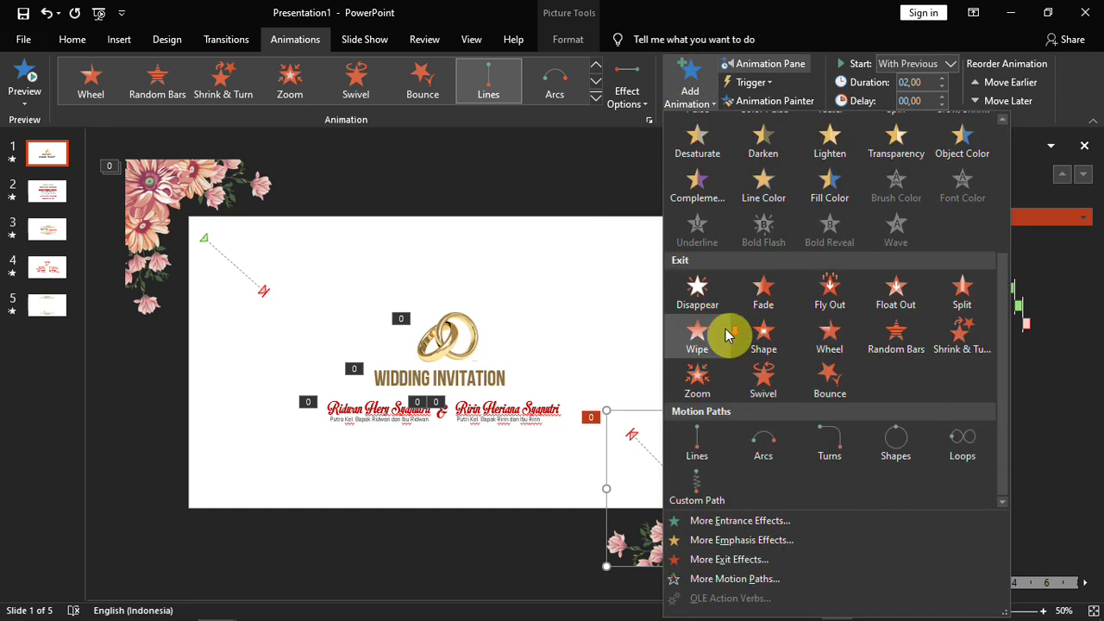
left_click(835, 303)
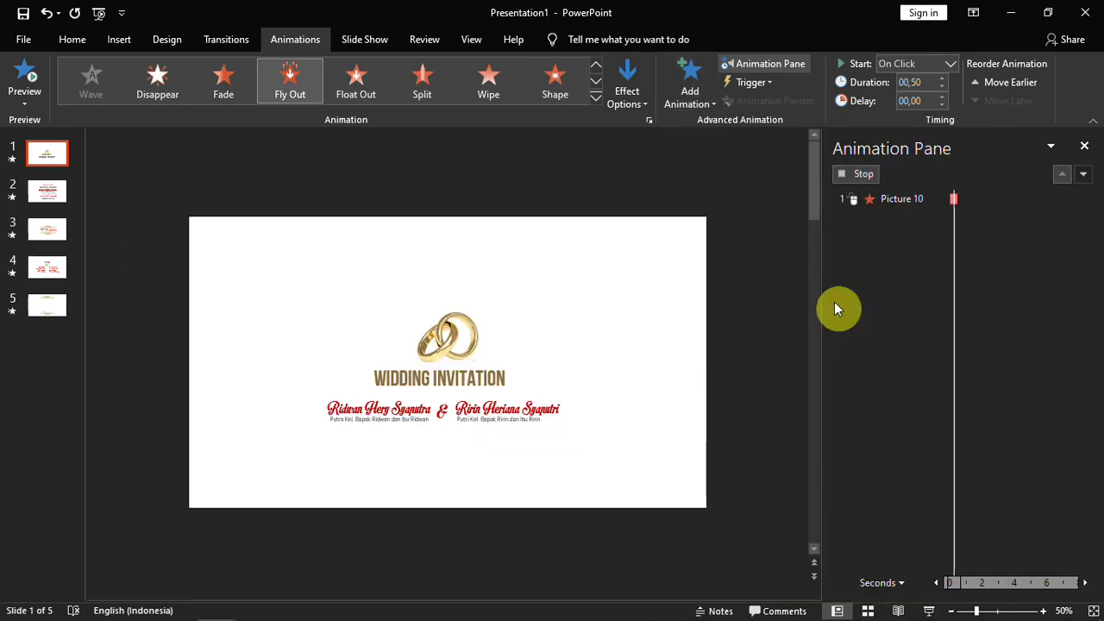
left_click(631, 101)
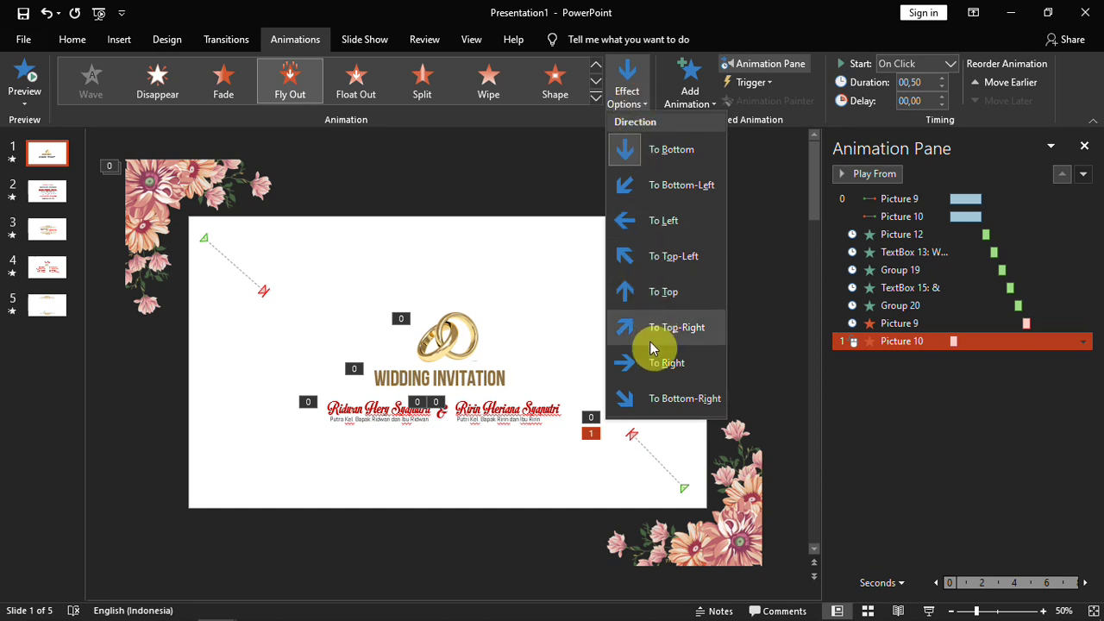
left_click(654, 400)
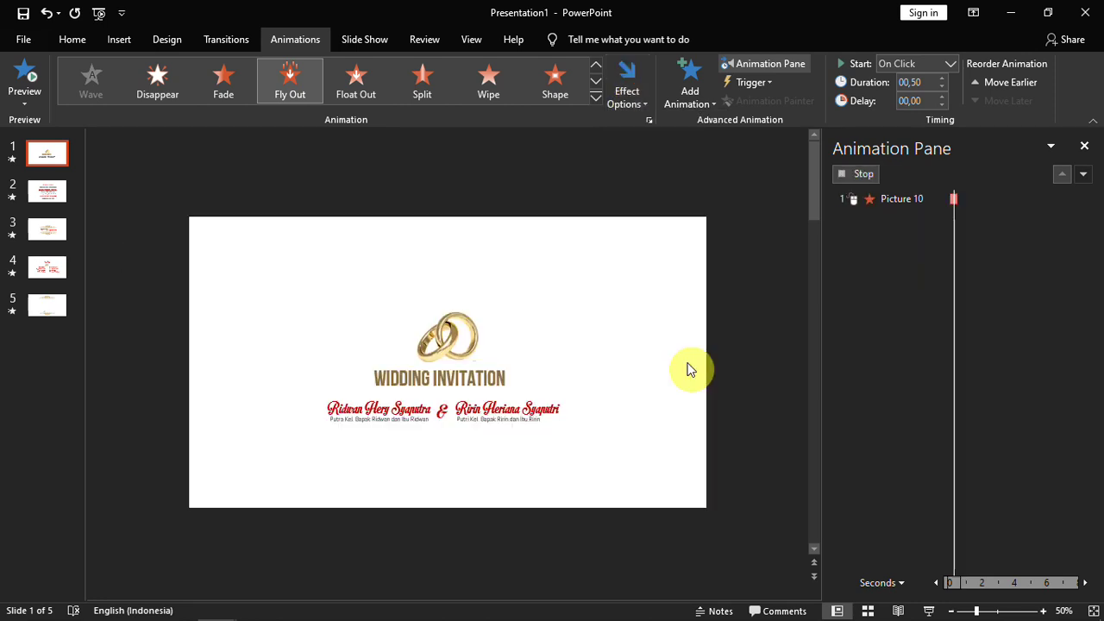
left_click(950, 65)
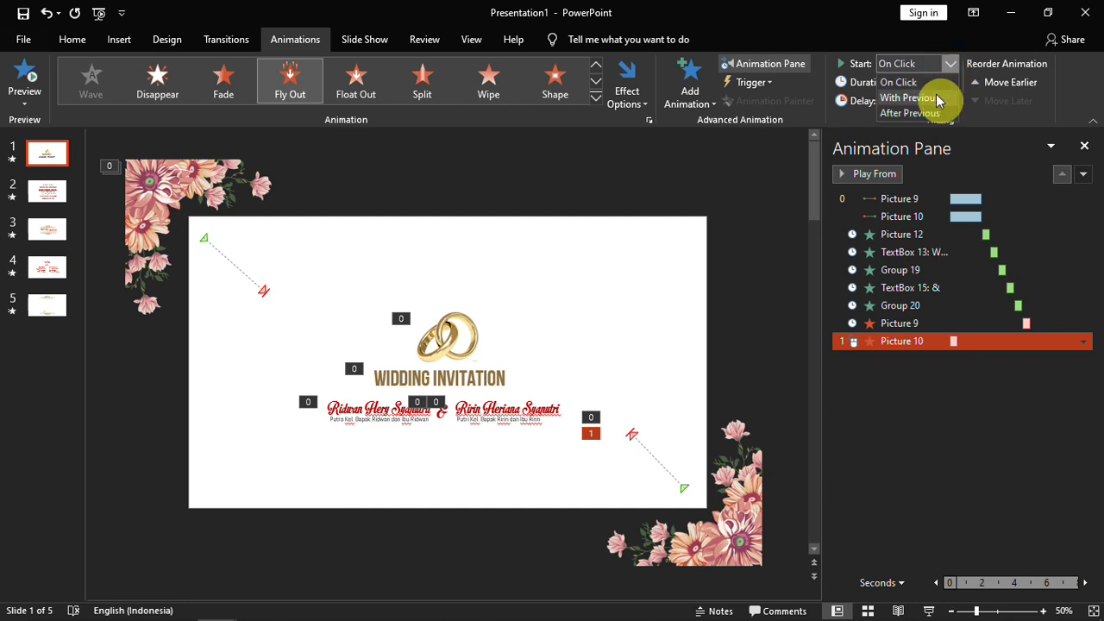
left_click(939, 98)
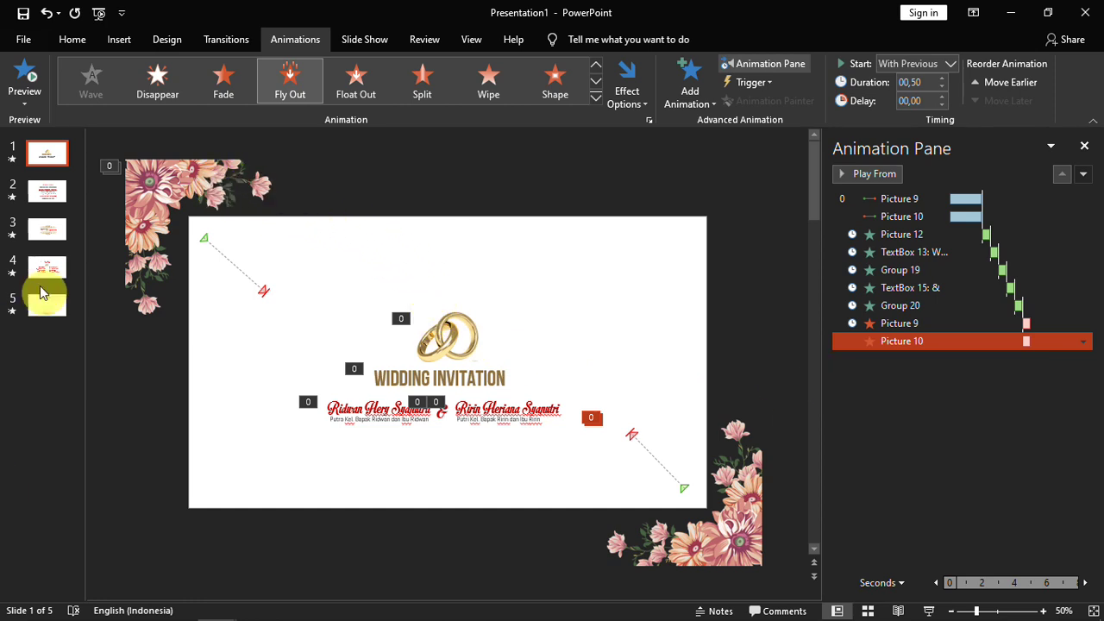
Step: On slide 2, give the top-left flower a Fly Out exit To Top-Left, starting After Previous
left_click(49, 189)
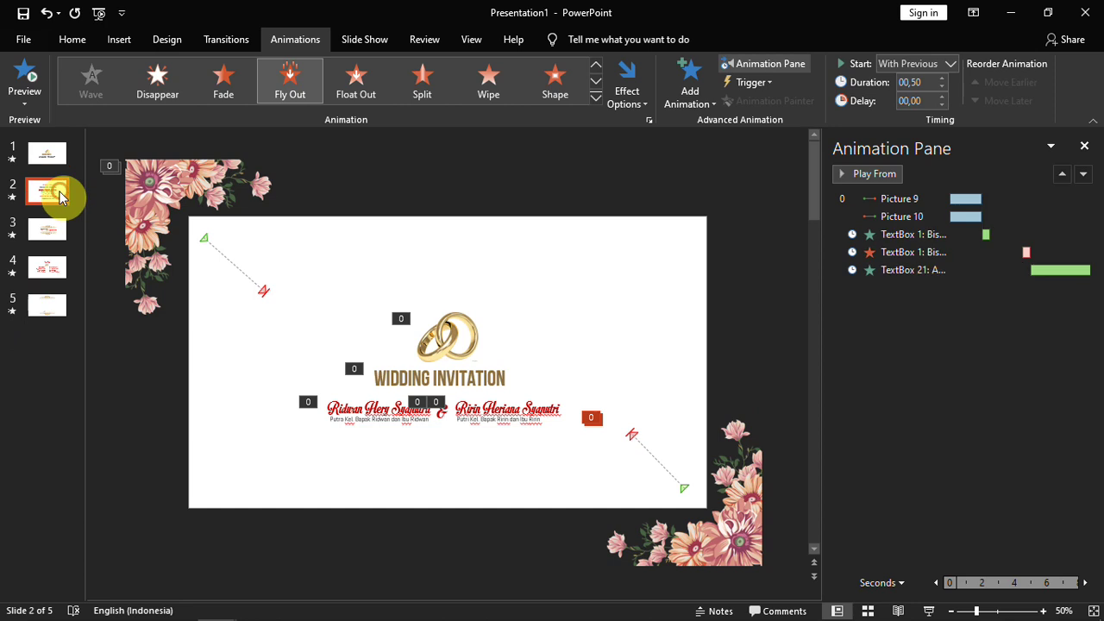
left_click(141, 223)
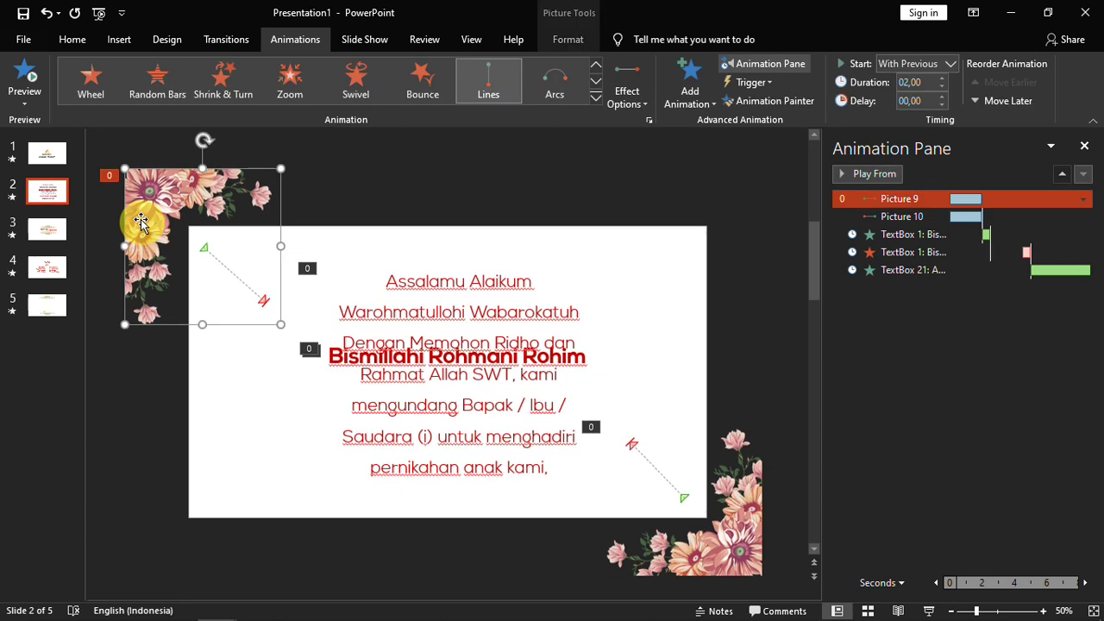
left_click(695, 102)
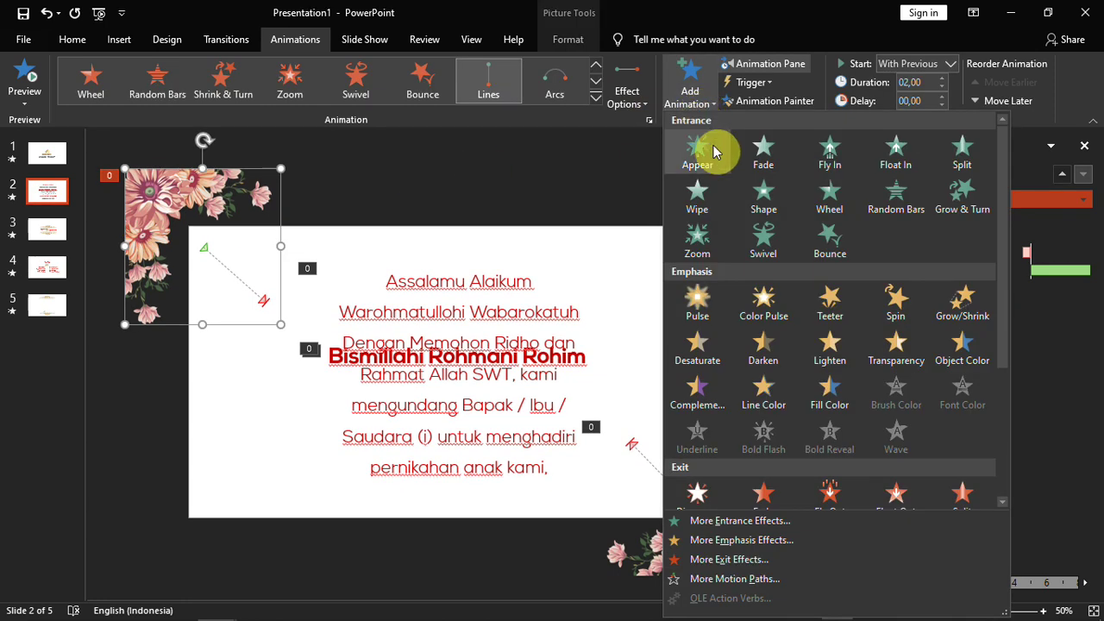
scroll(826, 414, "down", 3)
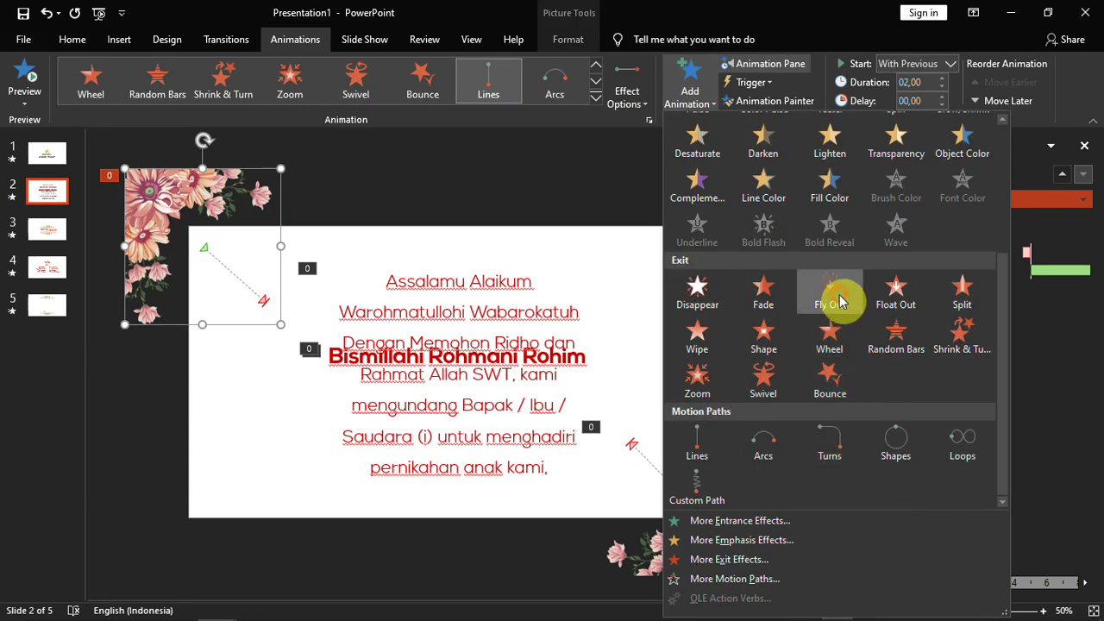
left_click(839, 300)
left_click(623, 100)
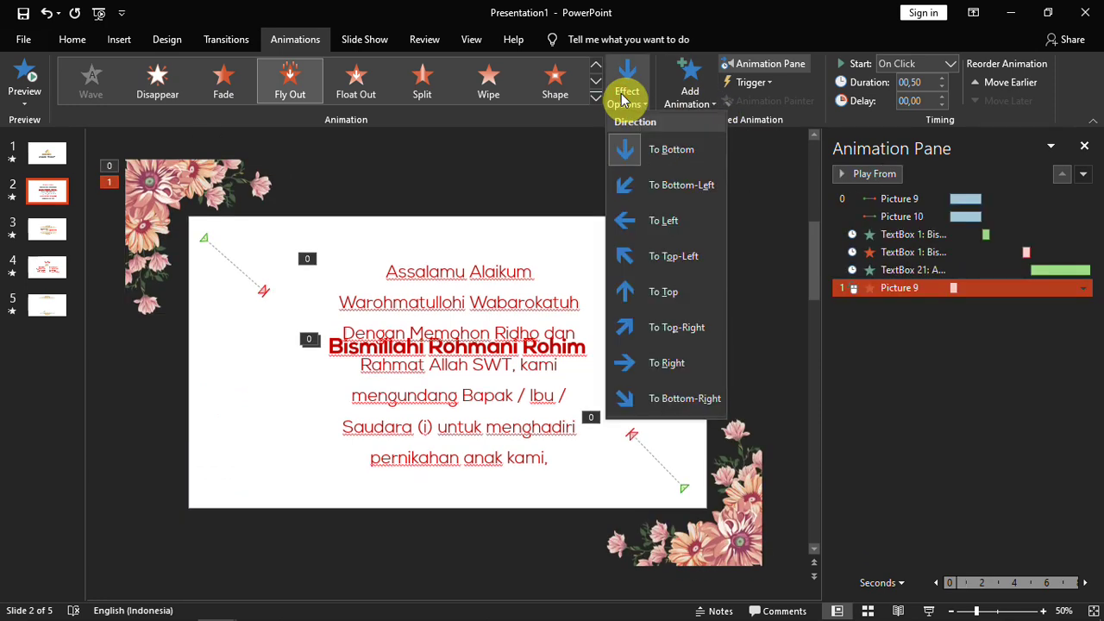
left_click(670, 256)
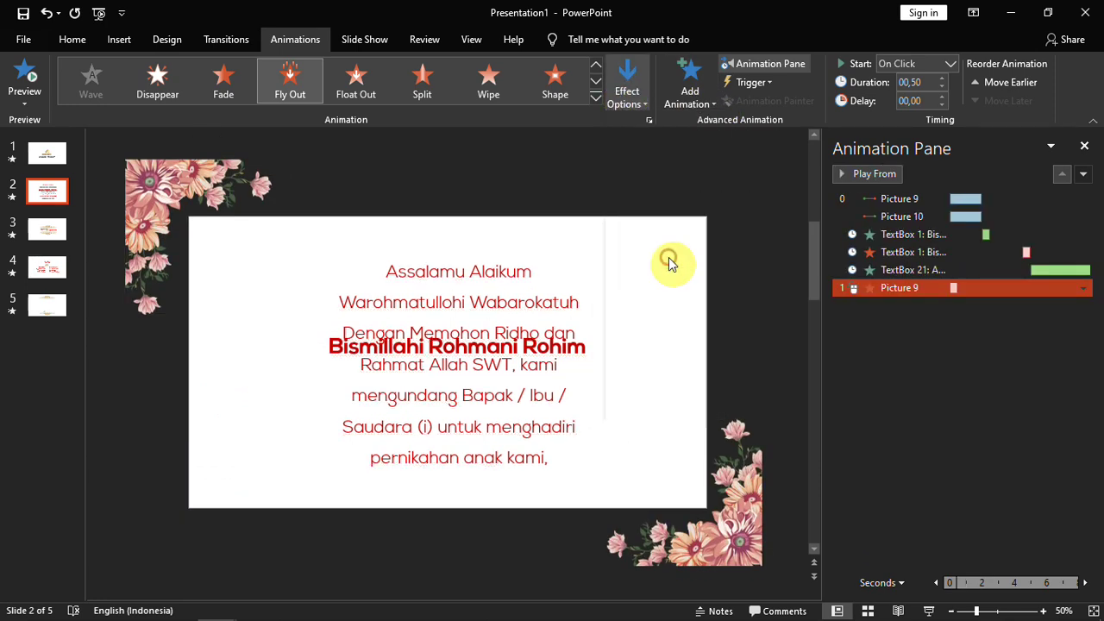
left_click(950, 64)
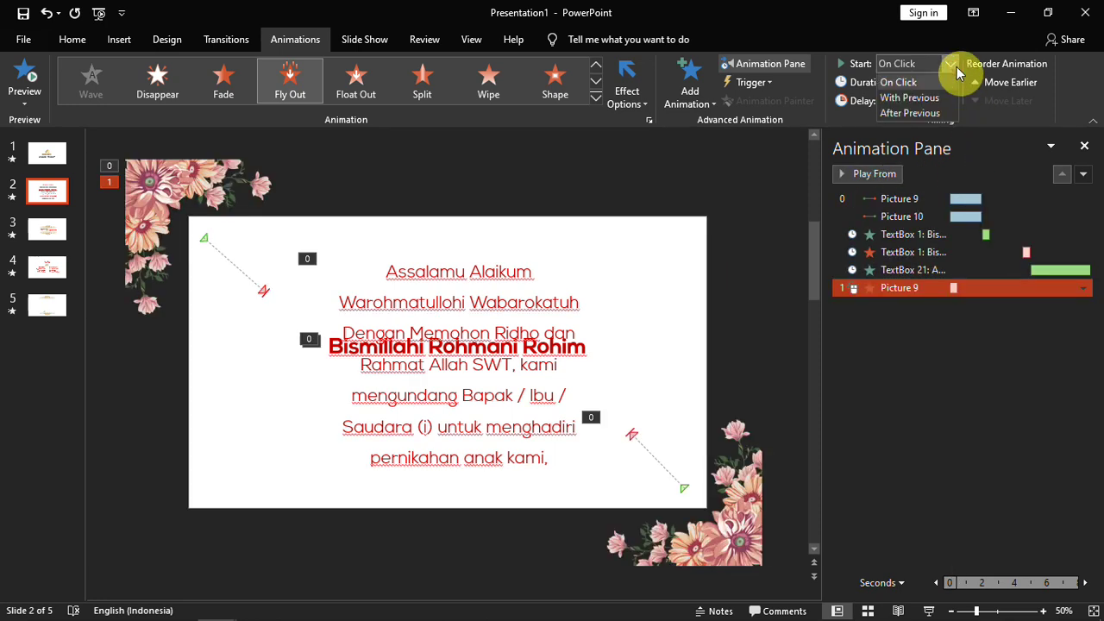
left_click(928, 113)
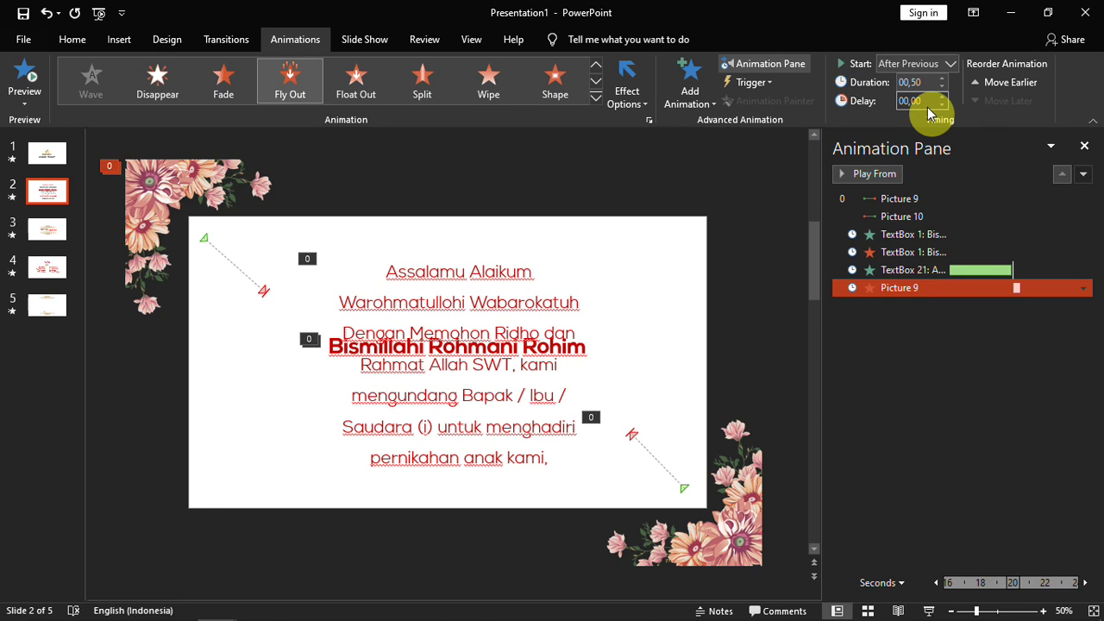
Step: Give the bottom-right flower a Fly Out exit To Bottom-Right, starting With Previous
left_click(733, 539)
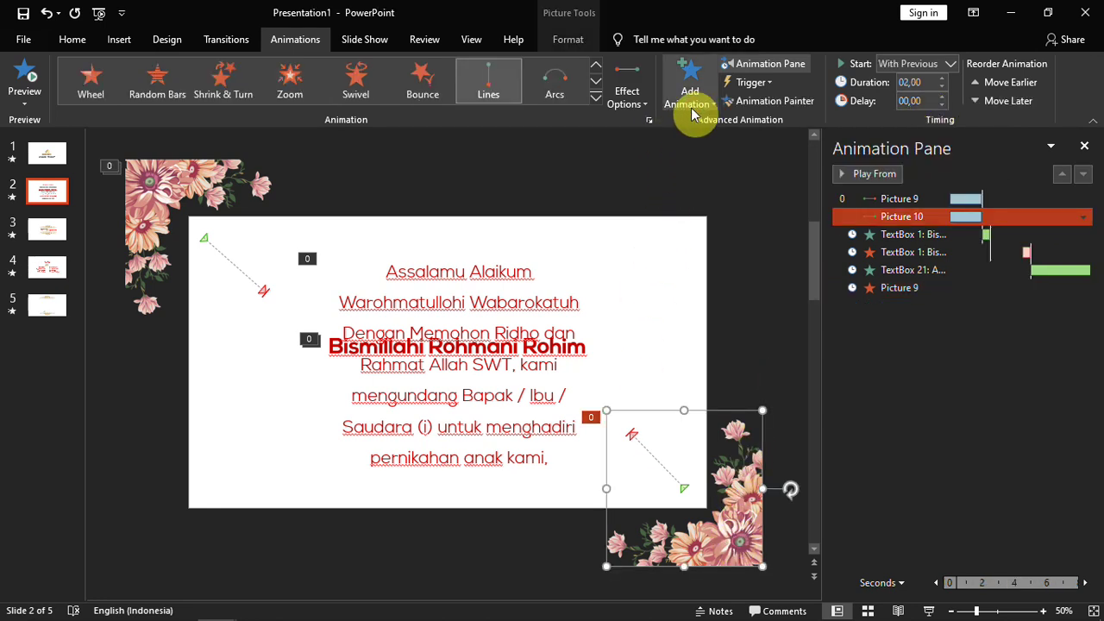
left_click(693, 108)
scroll(751, 357, "down", 3)
scroll(739, 333, "down", 2)
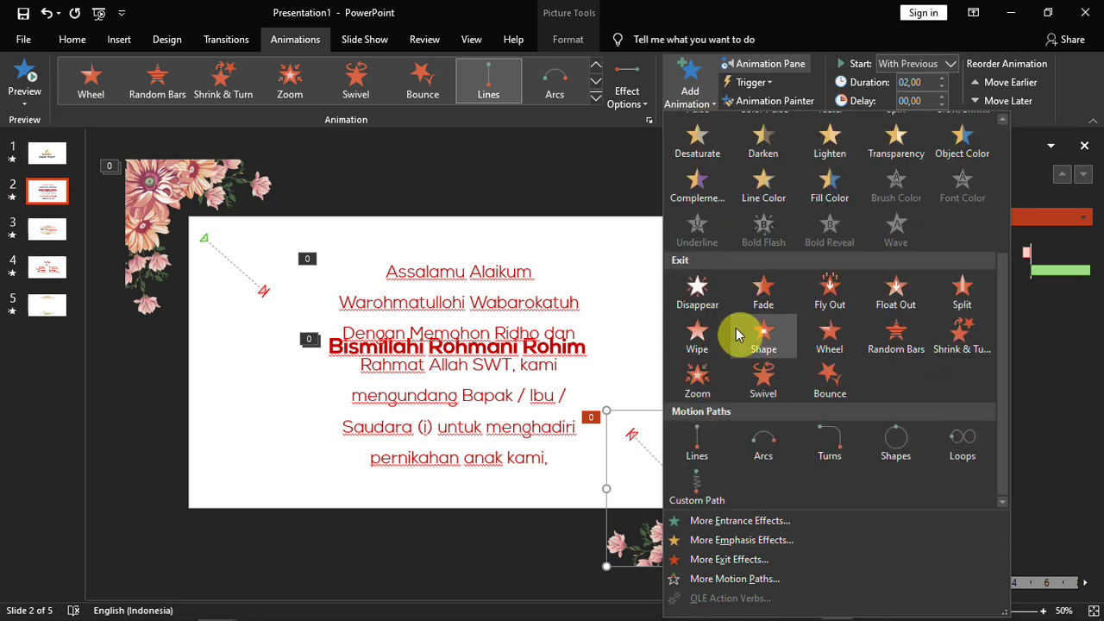
left_click(841, 303)
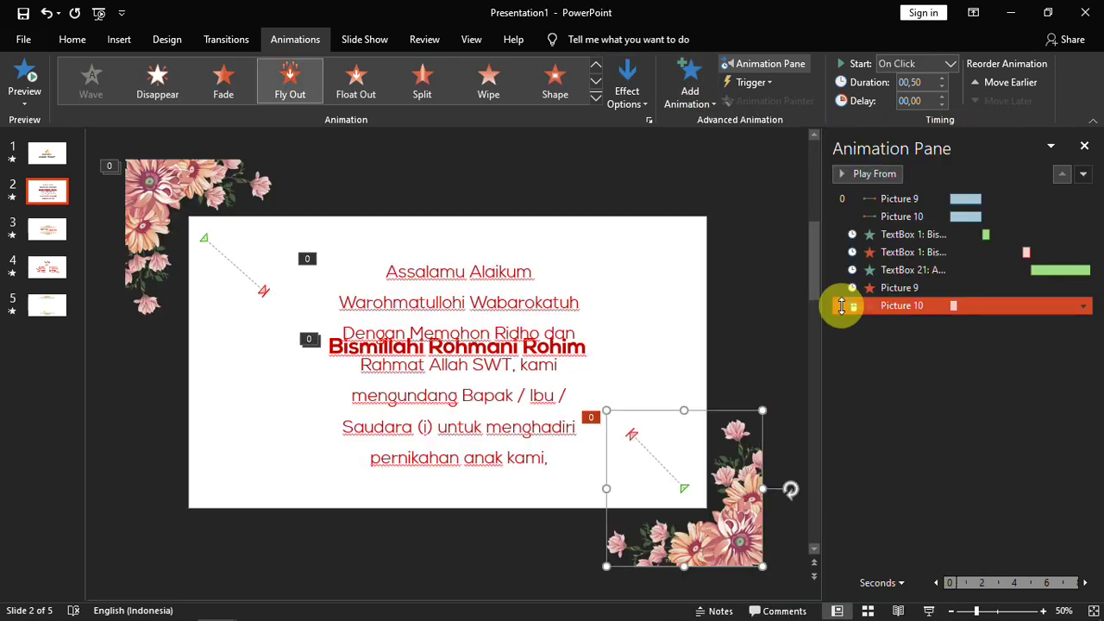
left_click(636, 103)
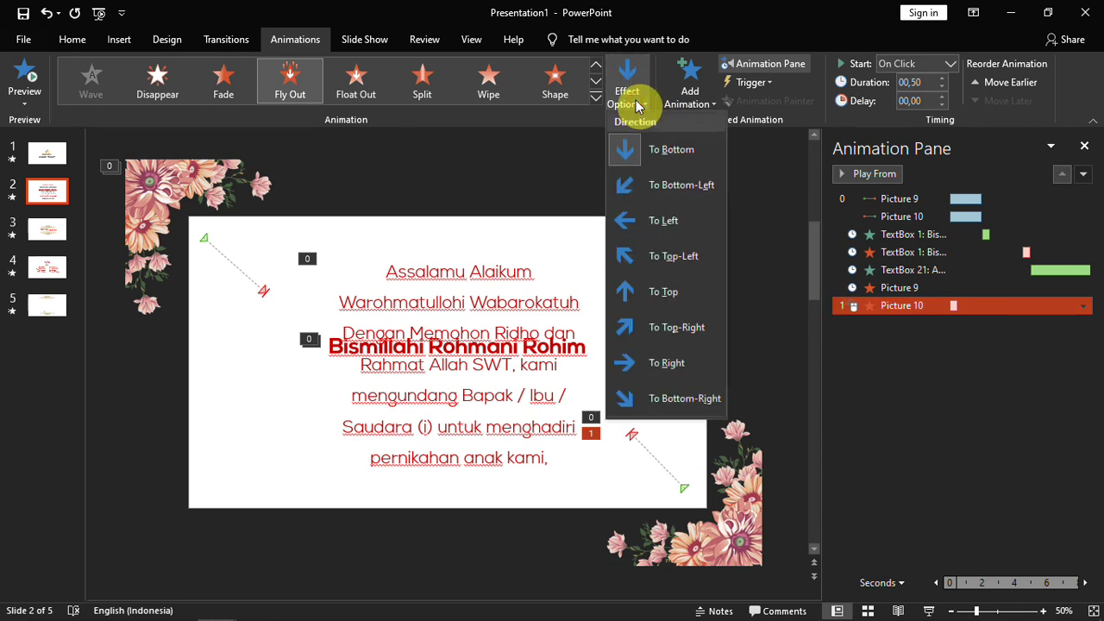
left_click(681, 397)
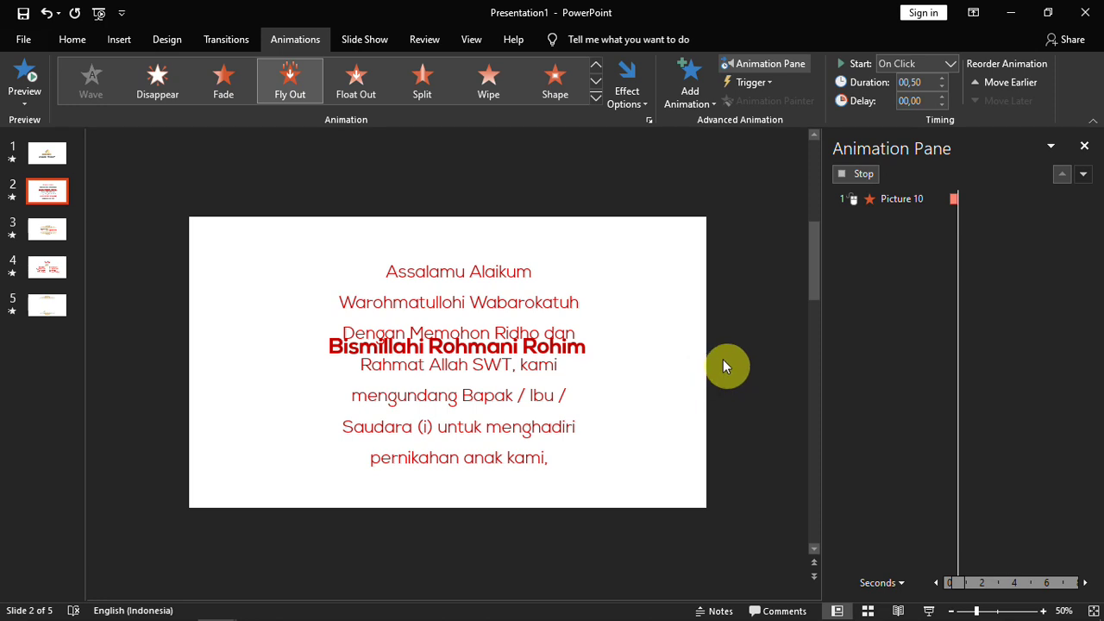
left_click(951, 65)
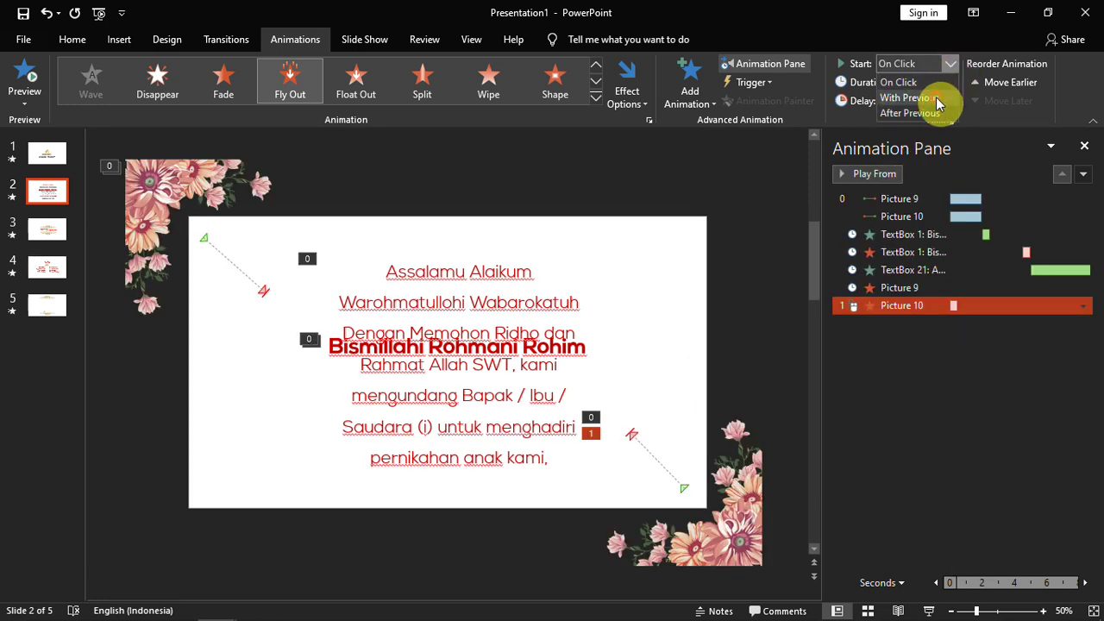
left_click(938, 99)
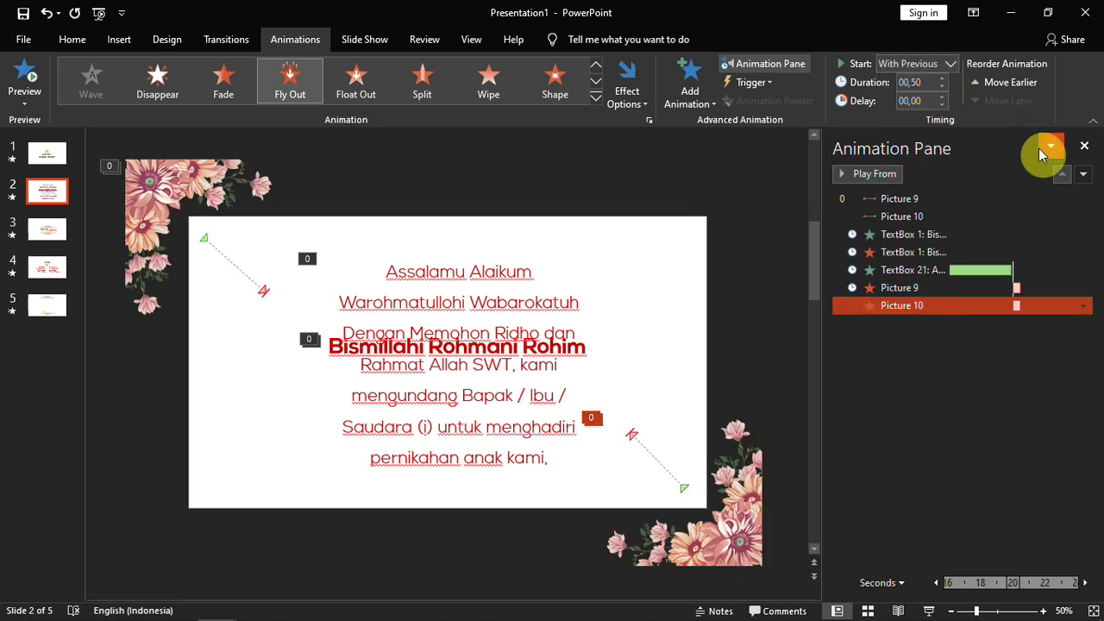
Step: On slide 3, give the top-left flower a Fly Out exit To Top-Left, starting After Previous
left_click(59, 235)
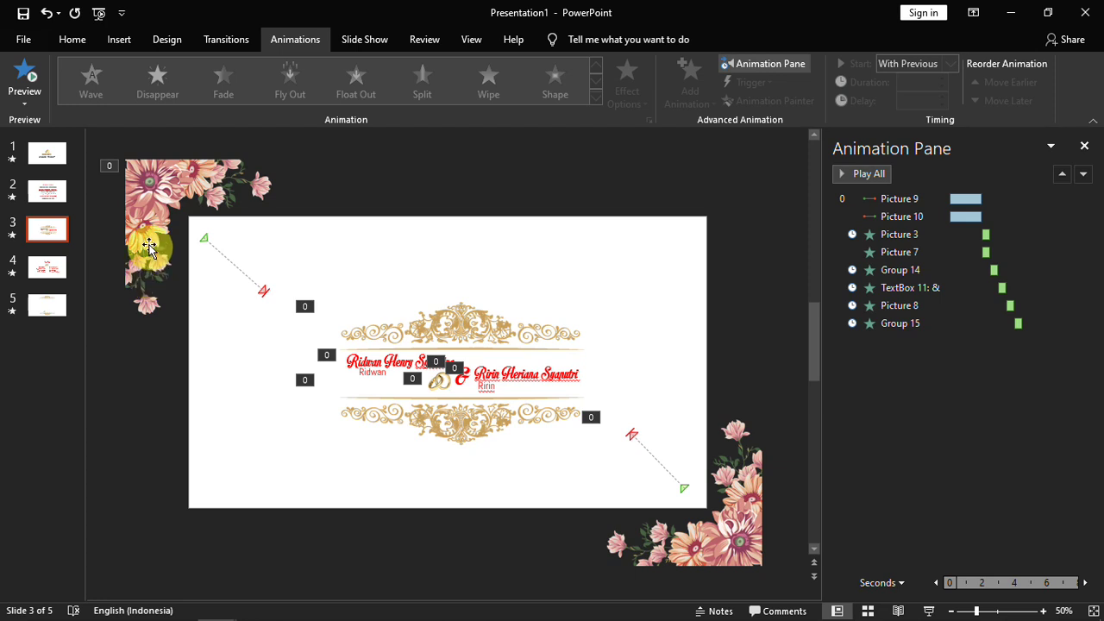
left_click(150, 248)
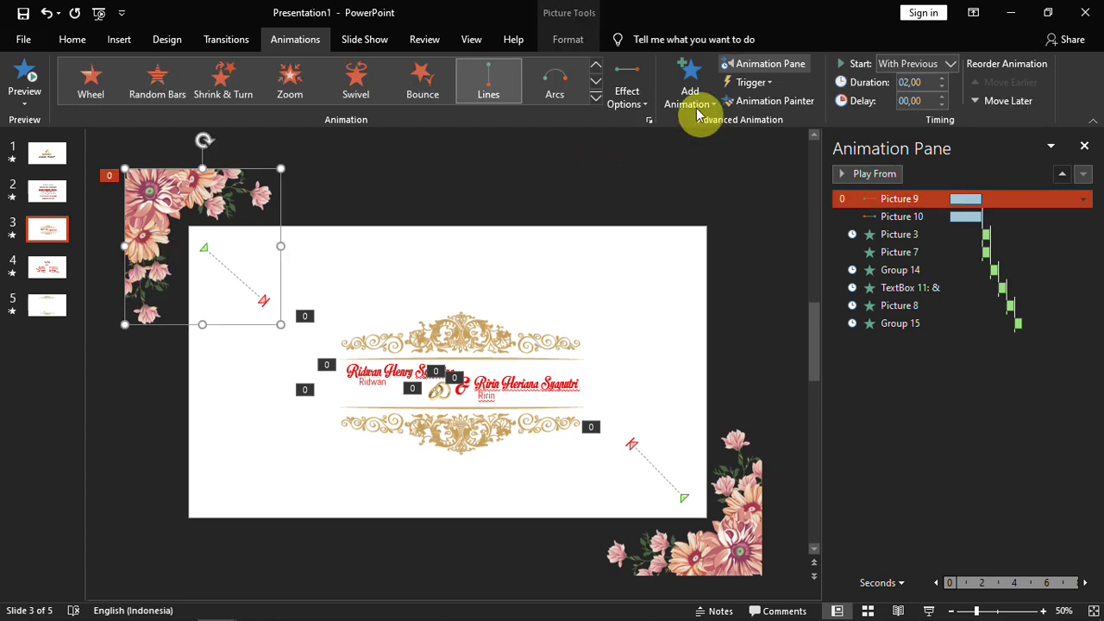
left_click(695, 109)
scroll(707, 375, "down", 3)
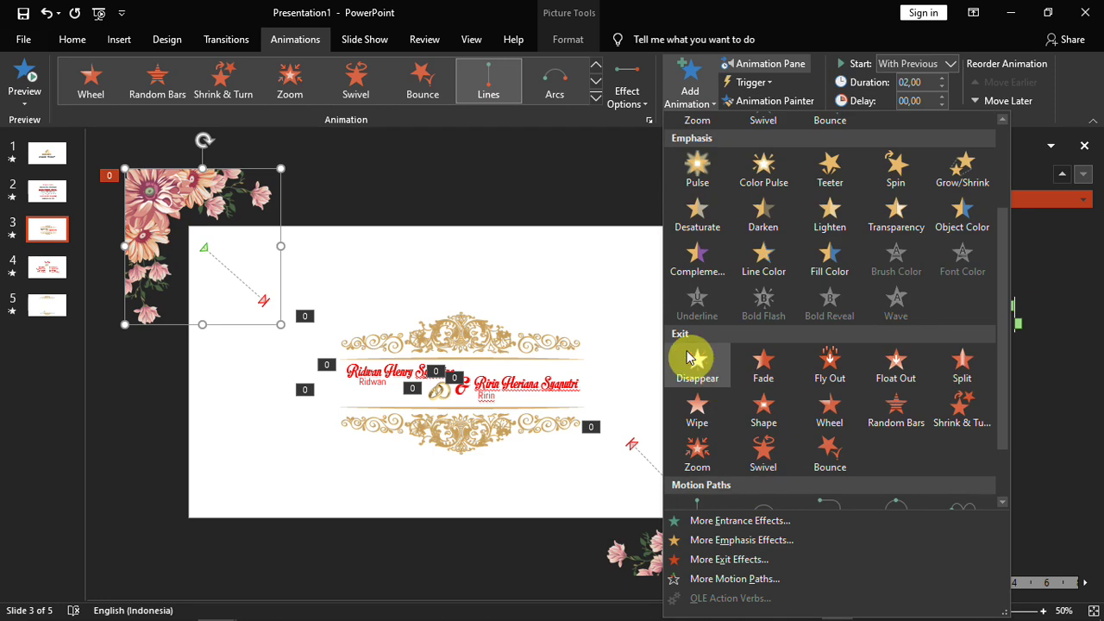
left_click(841, 369)
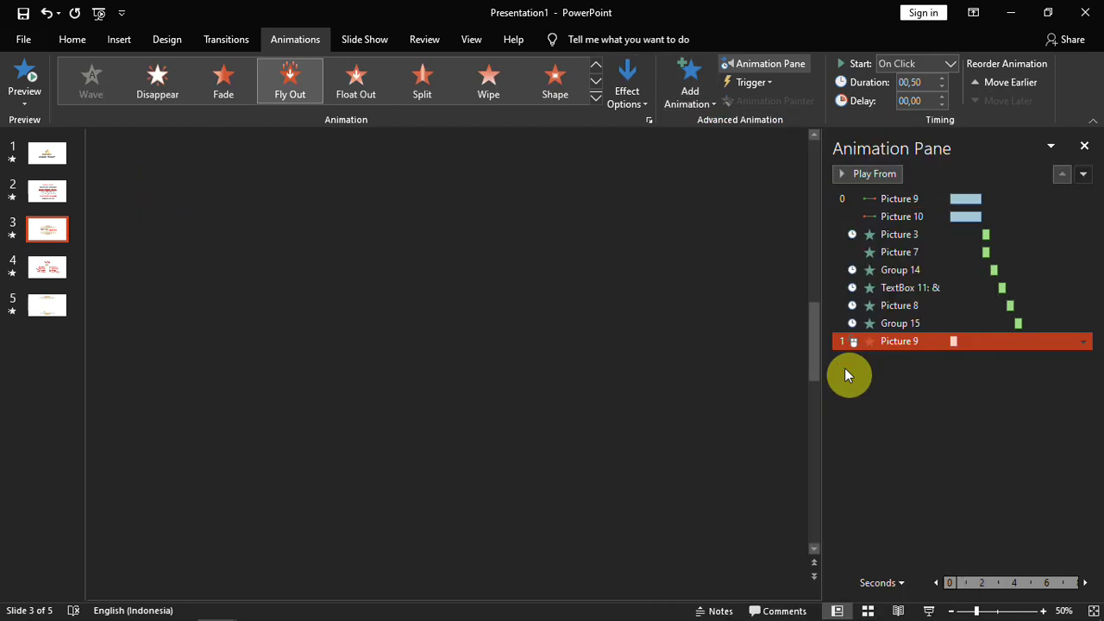
left_click(625, 106)
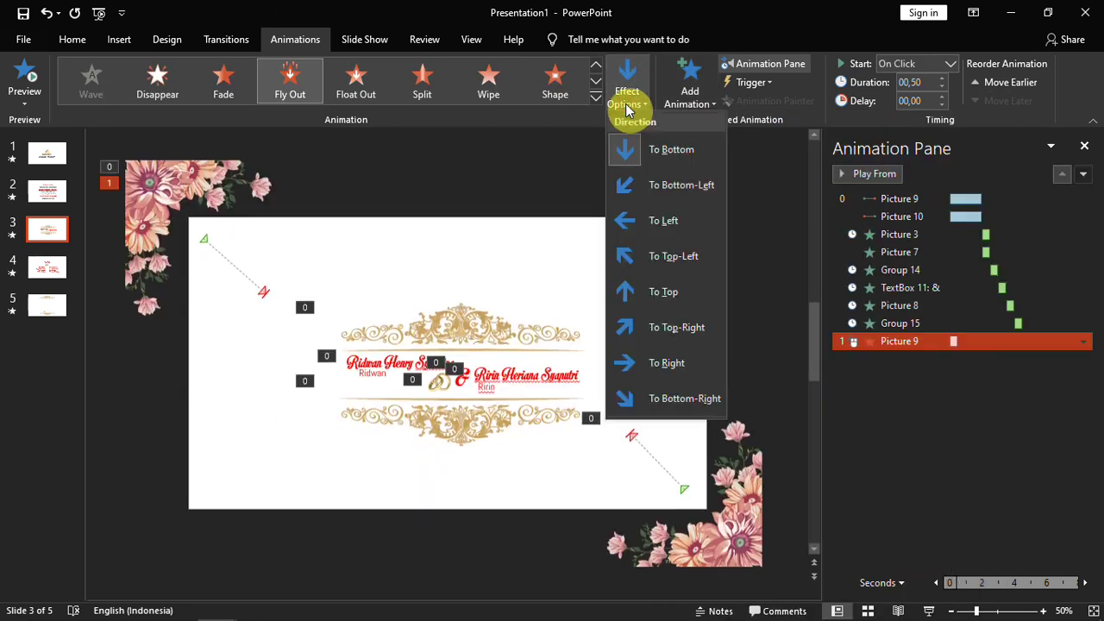
left_click(659, 257)
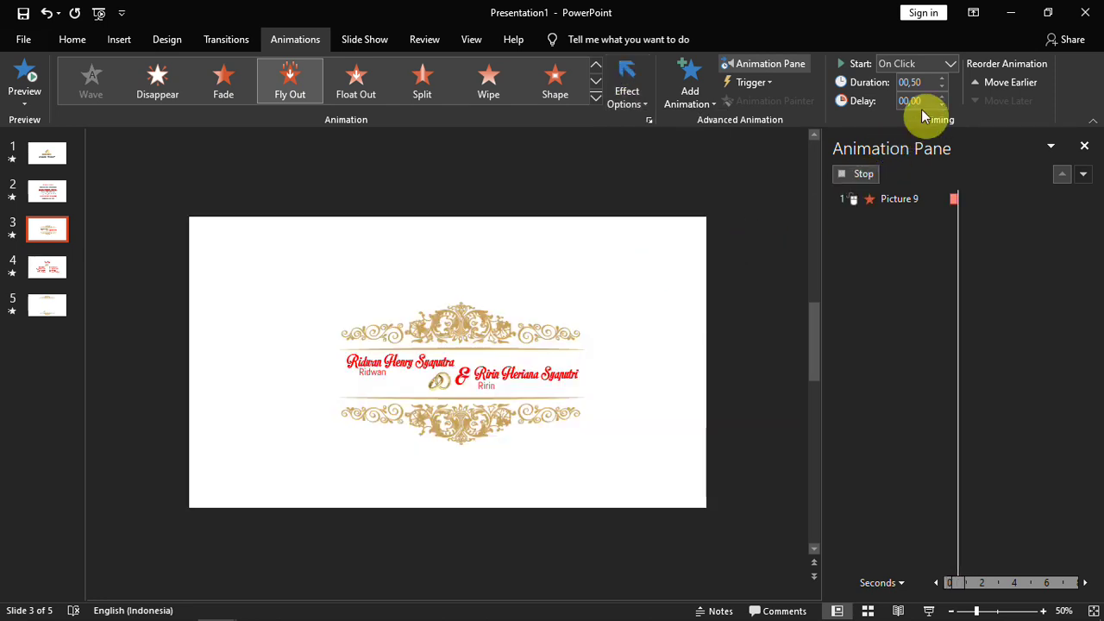
left_click(955, 63)
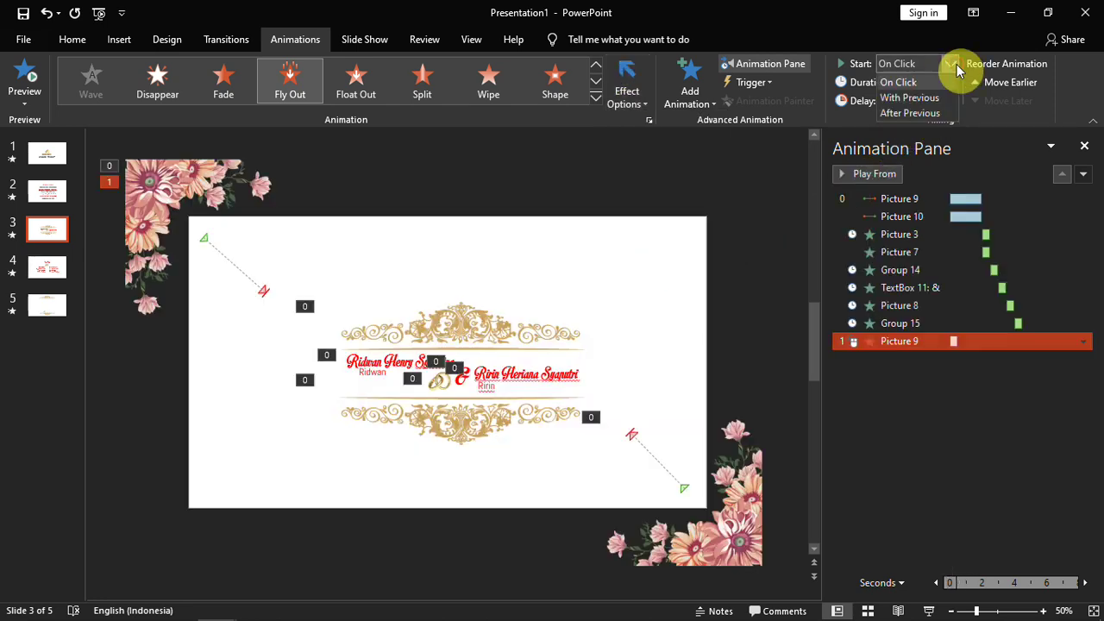
left_click(936, 113)
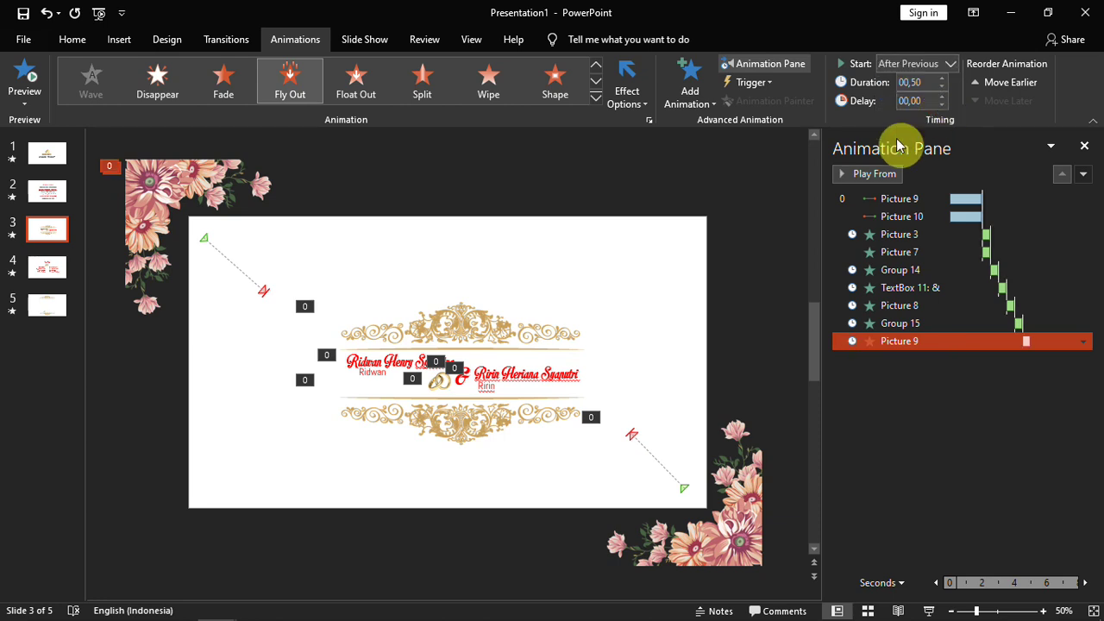
Step: Give slide 3's bottom-right flower a Fly Out exit To Bottom-Right, starting With Previous
left_click(744, 516)
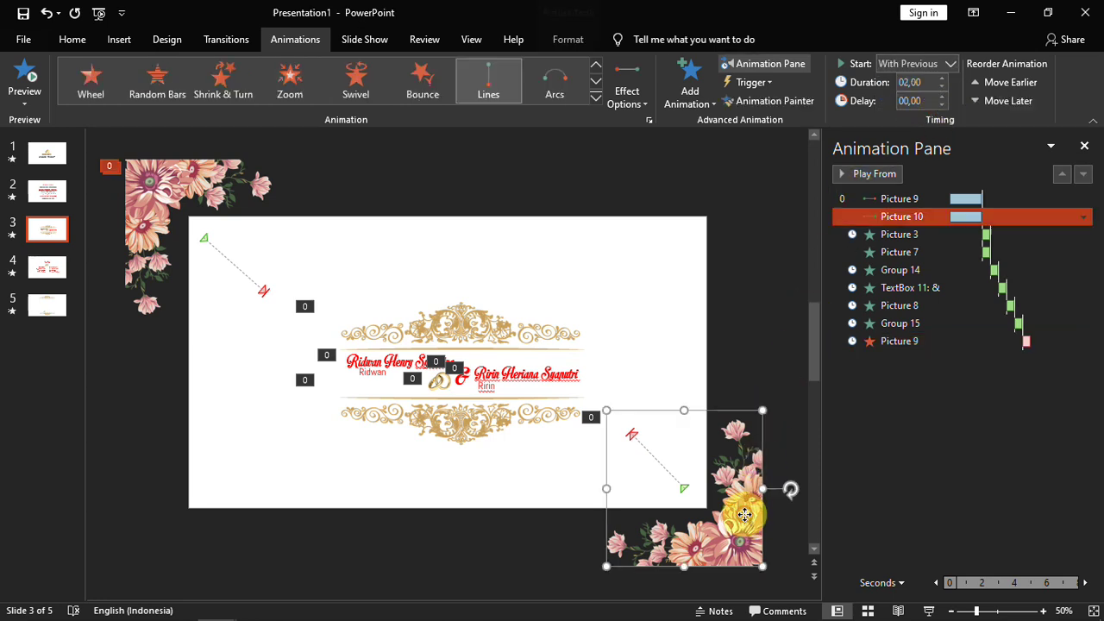
left_click(697, 103)
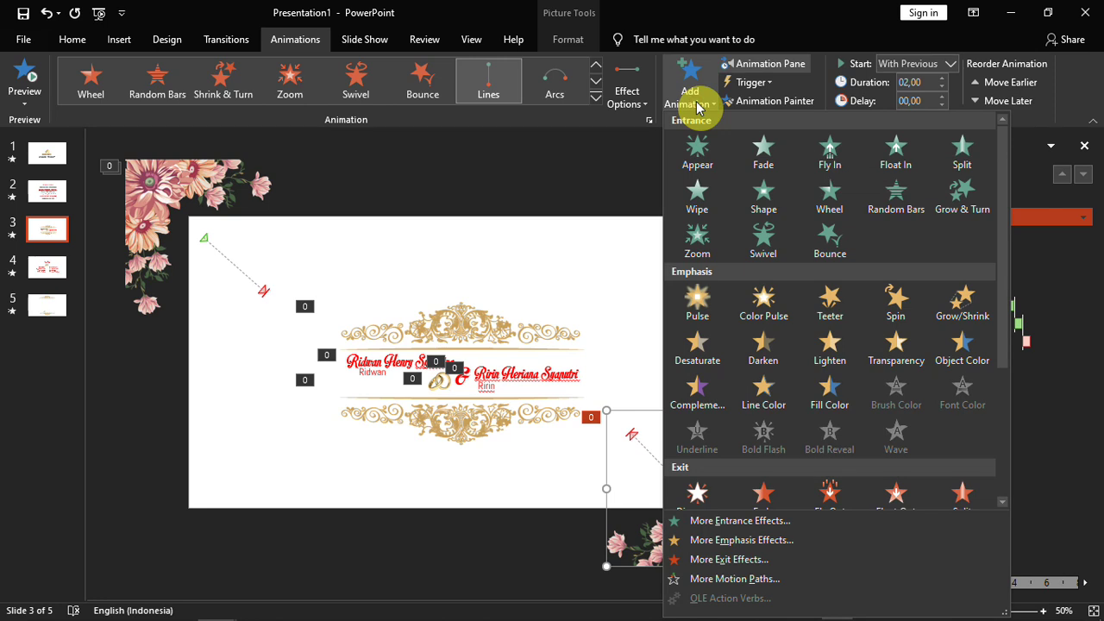
scroll(742, 386, "down", 3)
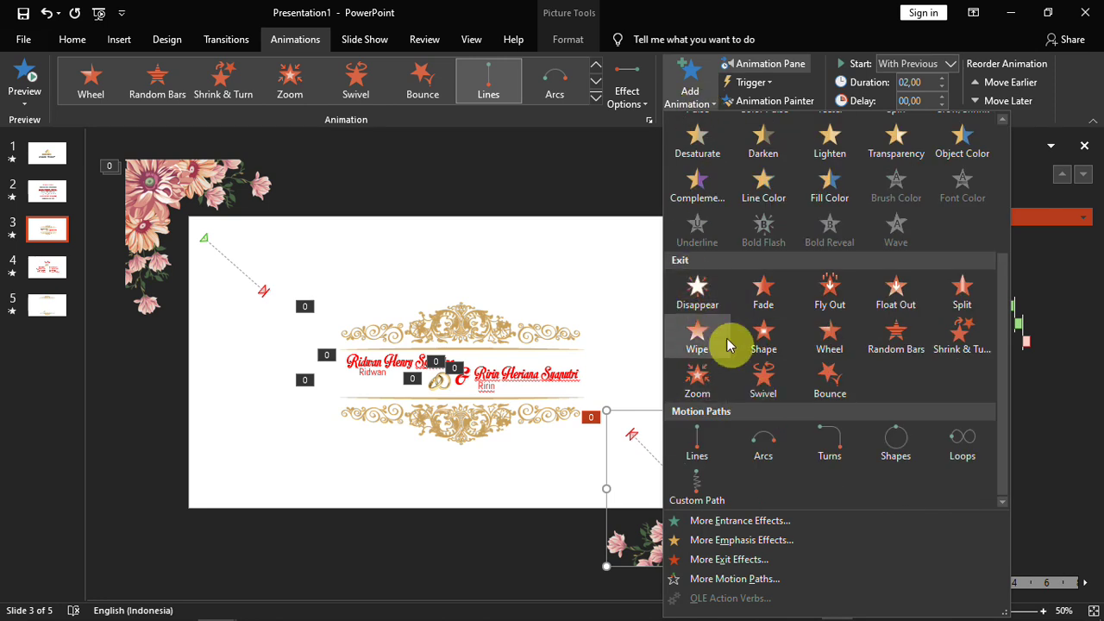
left_click(829, 304)
left_click(633, 104)
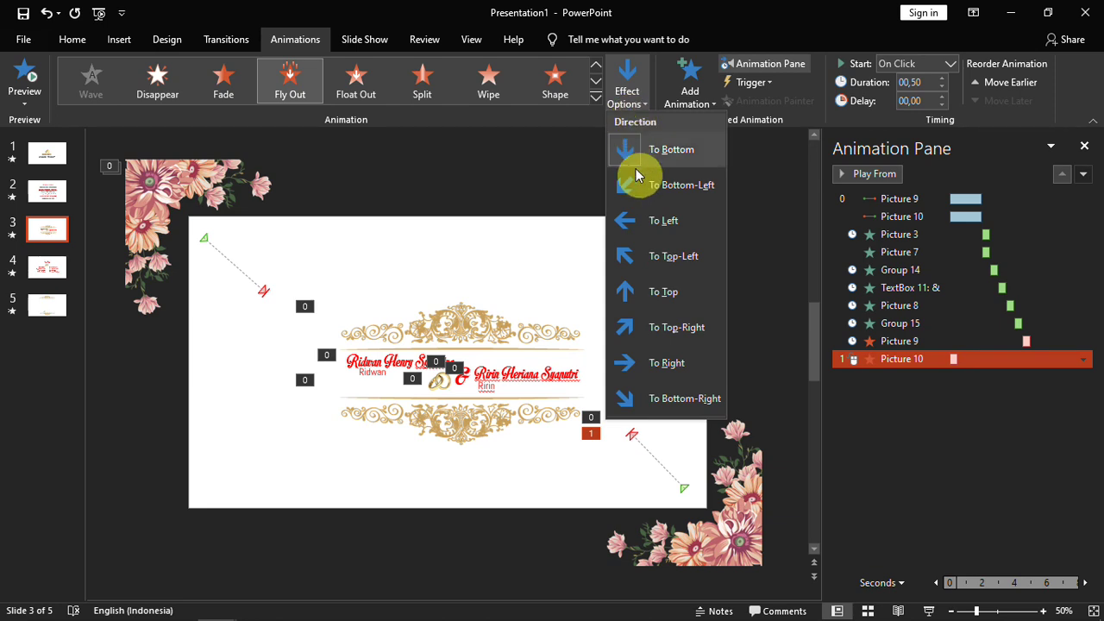
left_click(681, 398)
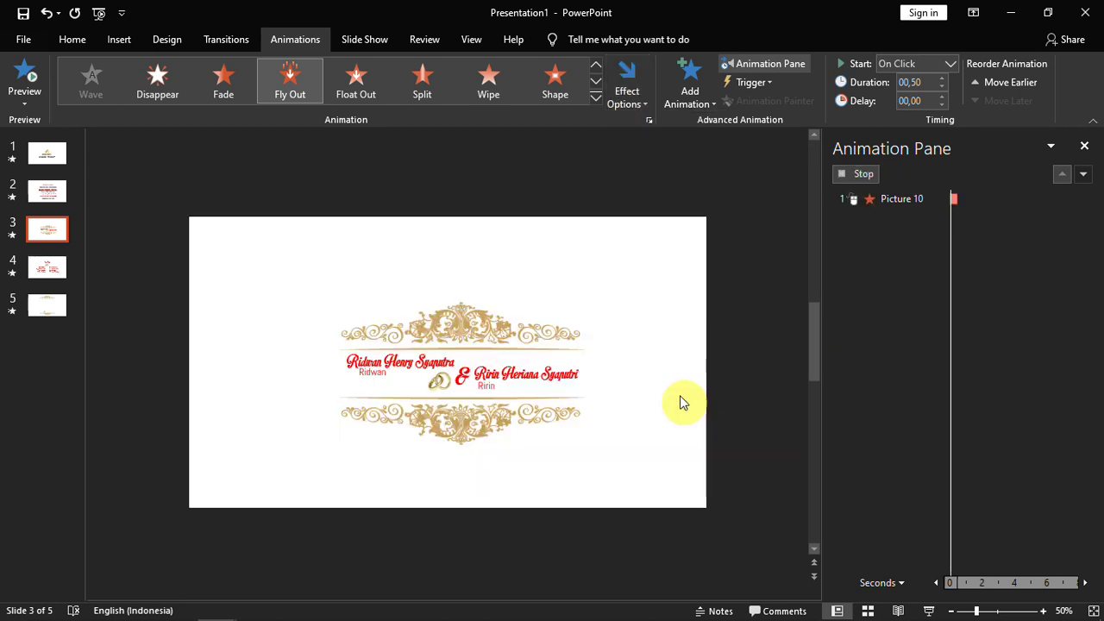
left_click(949, 65)
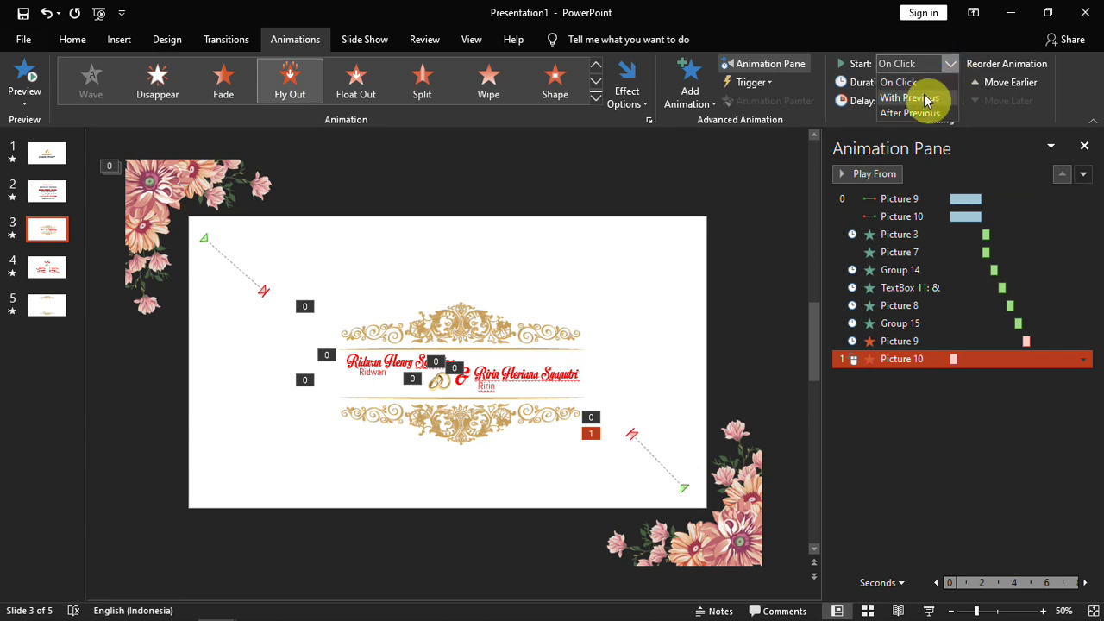
left_click(927, 98)
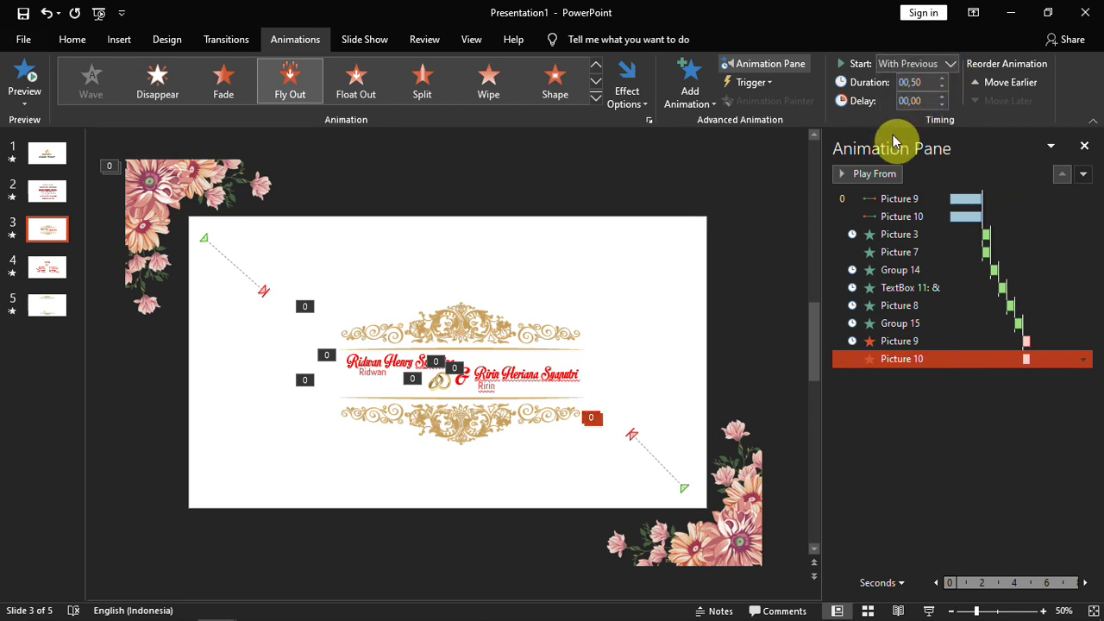
Step: On slide 4, give the top-left flower a Fly Out exit To Top-Left, starting After Previous
left_click(52, 268)
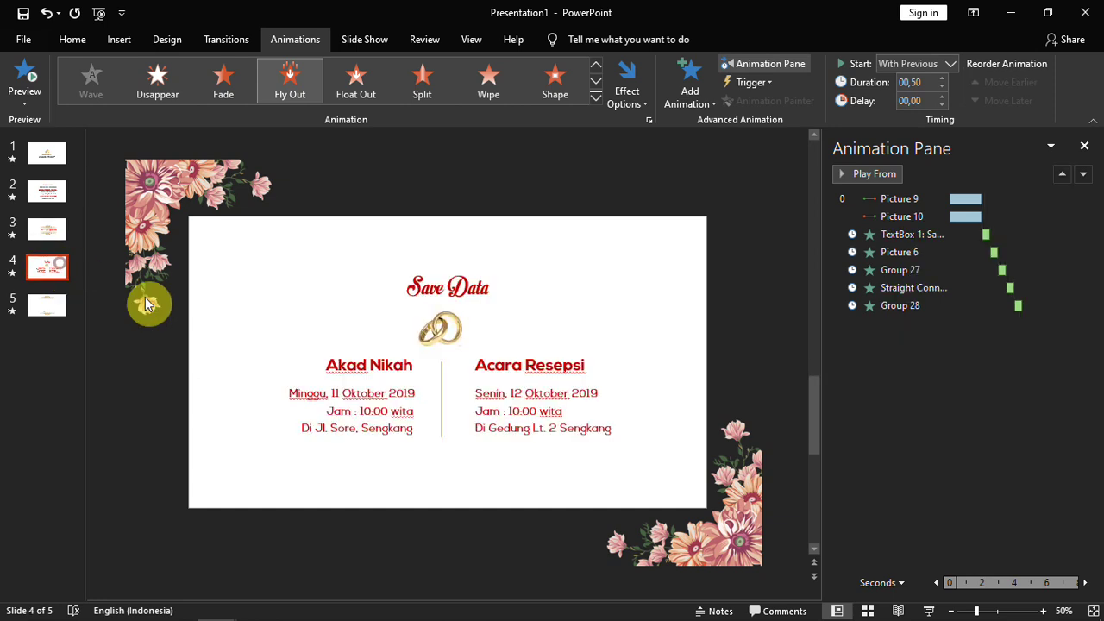
left_click(144, 233)
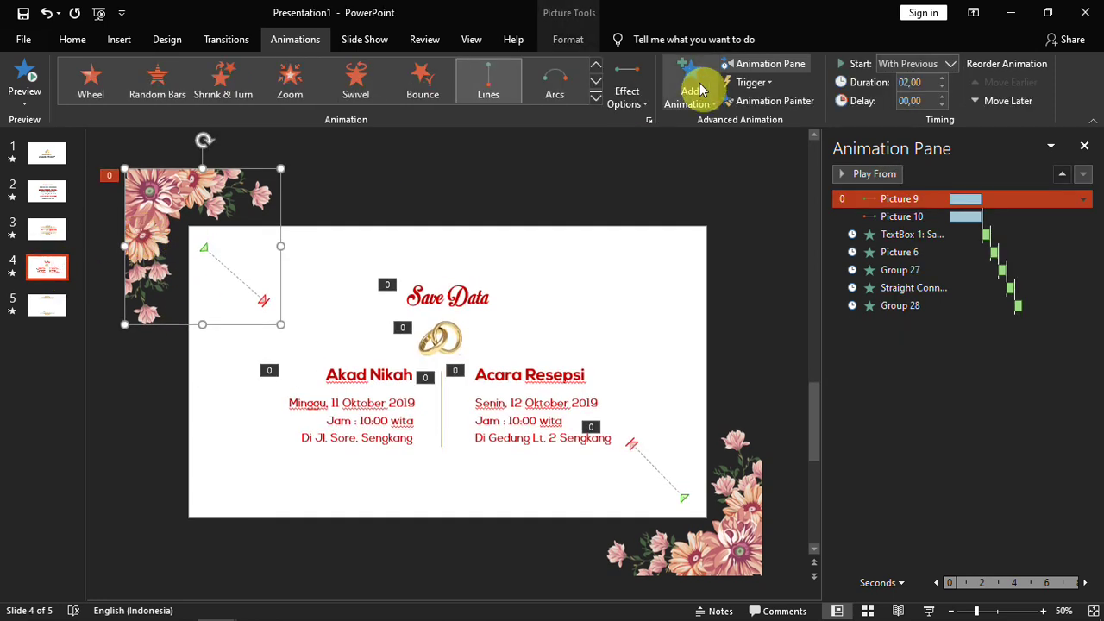
left_click(690, 86)
scroll(739, 414, "down", 4)
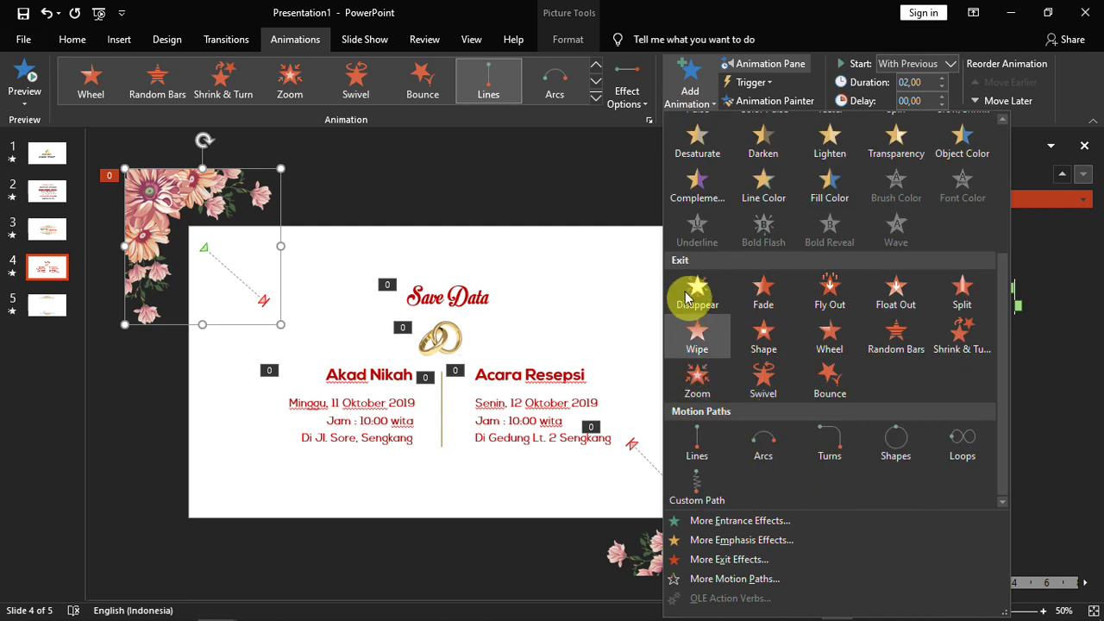
left_click(841, 293)
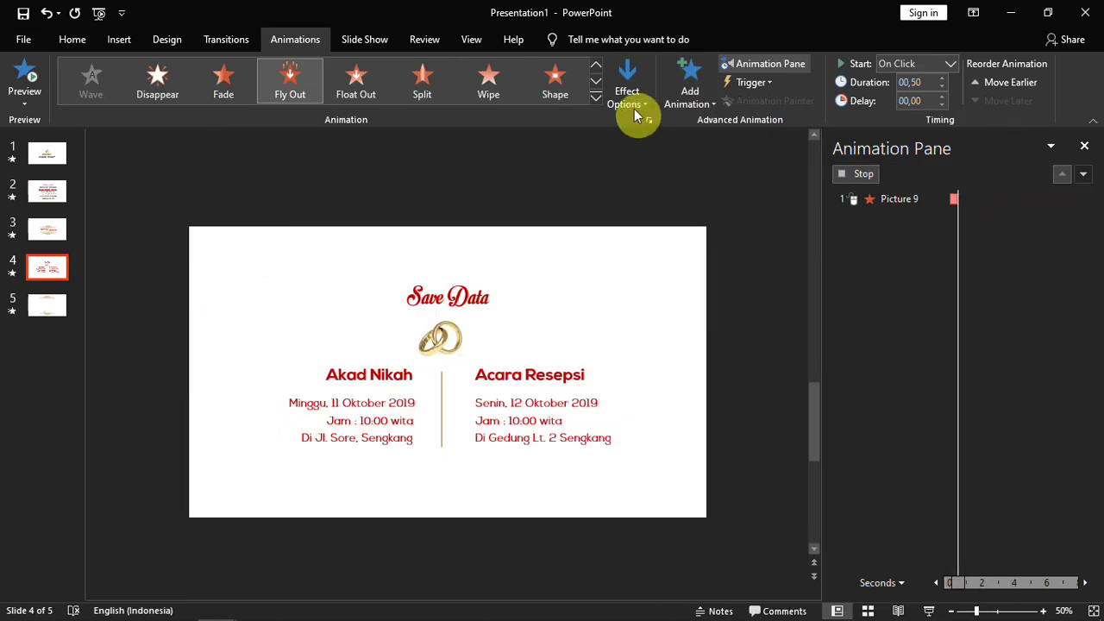
left_click(628, 95)
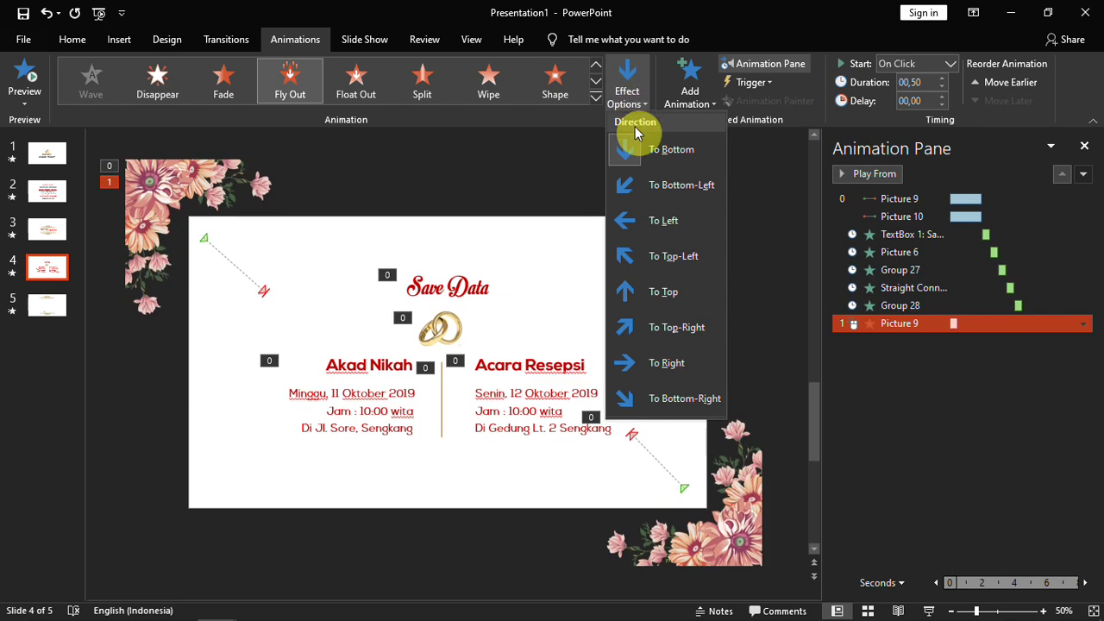
left_click(662, 257)
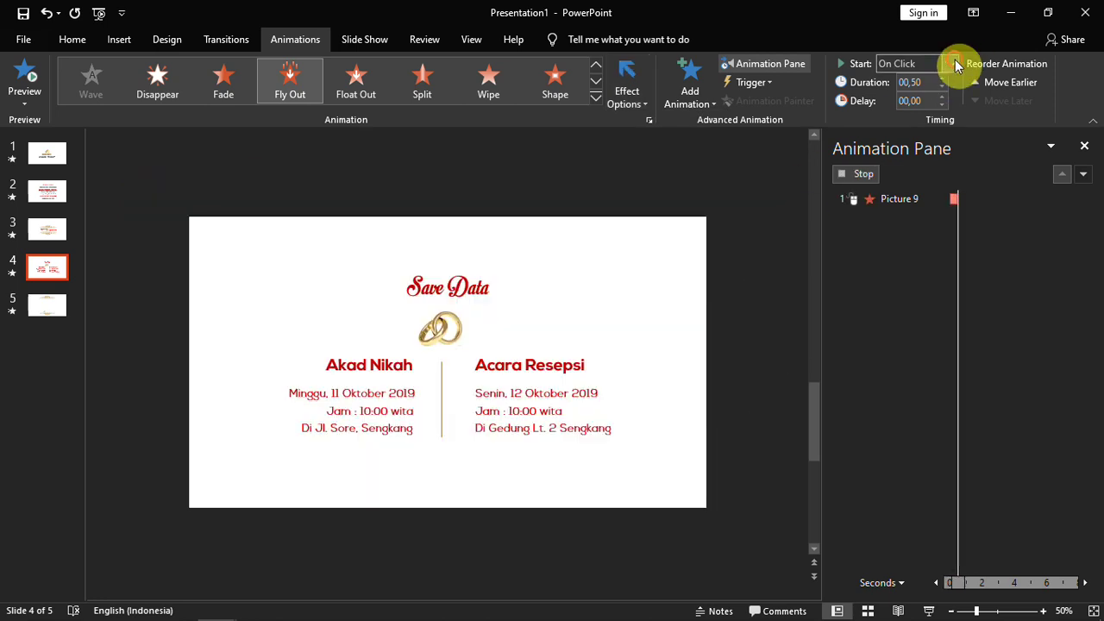
left_click(953, 64)
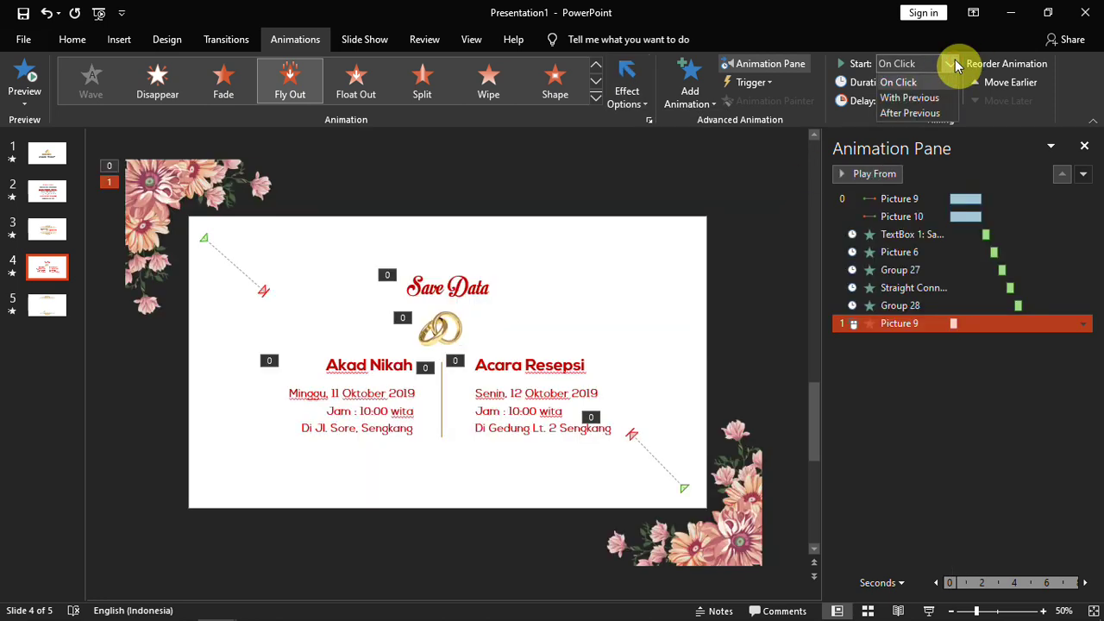
left_click(910, 113)
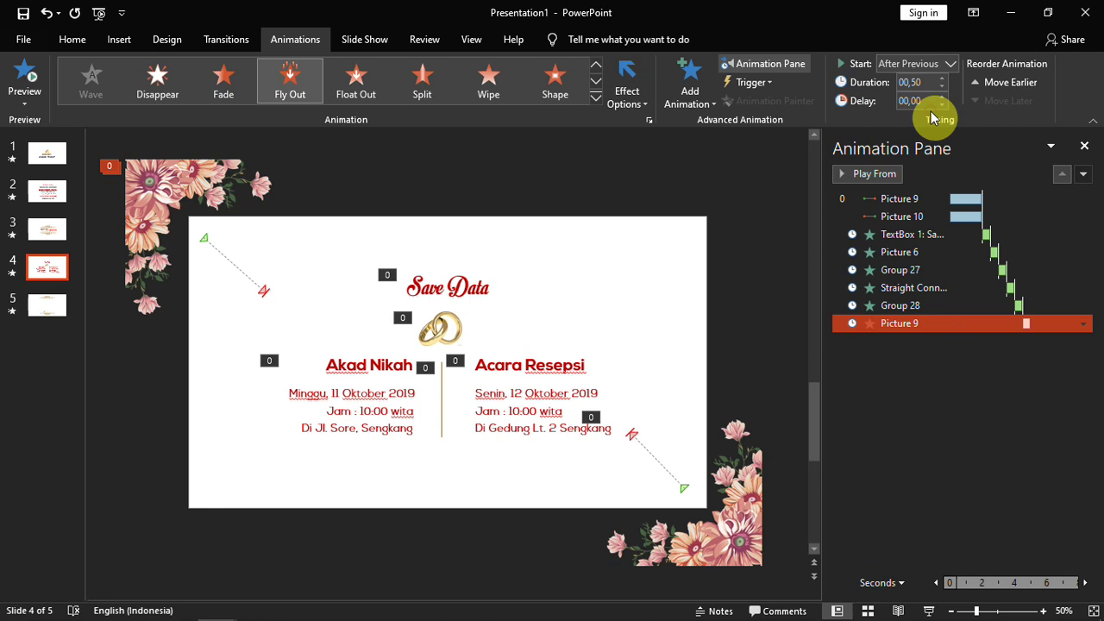
Step: Give slide 4's bottom-right flower a Fly Out exit starting With Previous
left_click(727, 518)
left_click(690, 91)
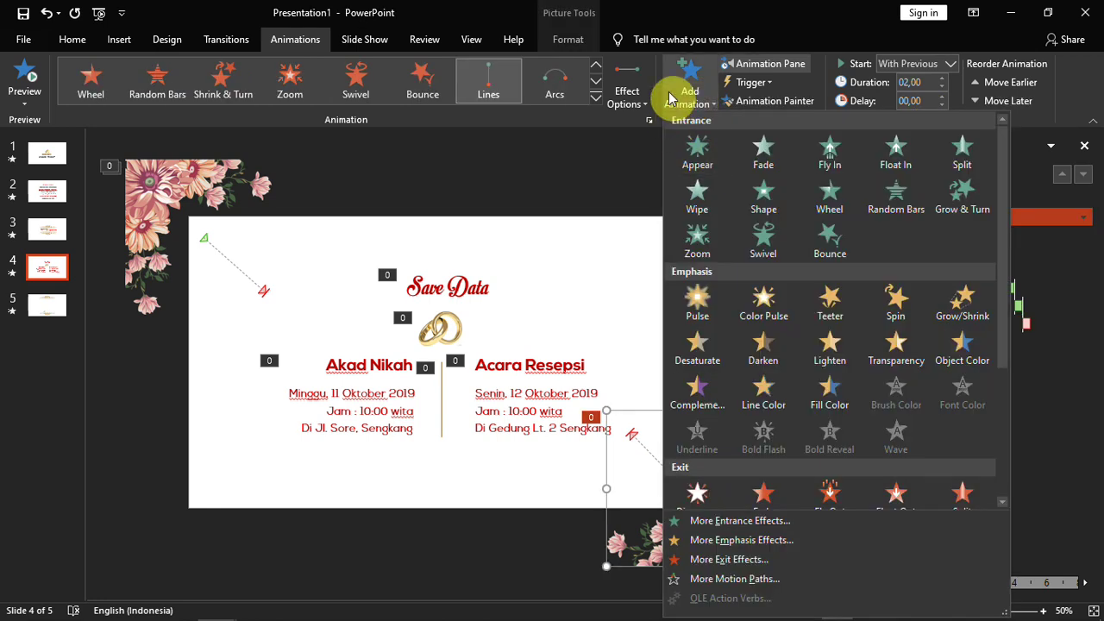
scroll(720, 345, "down", 3)
left_click(829, 369)
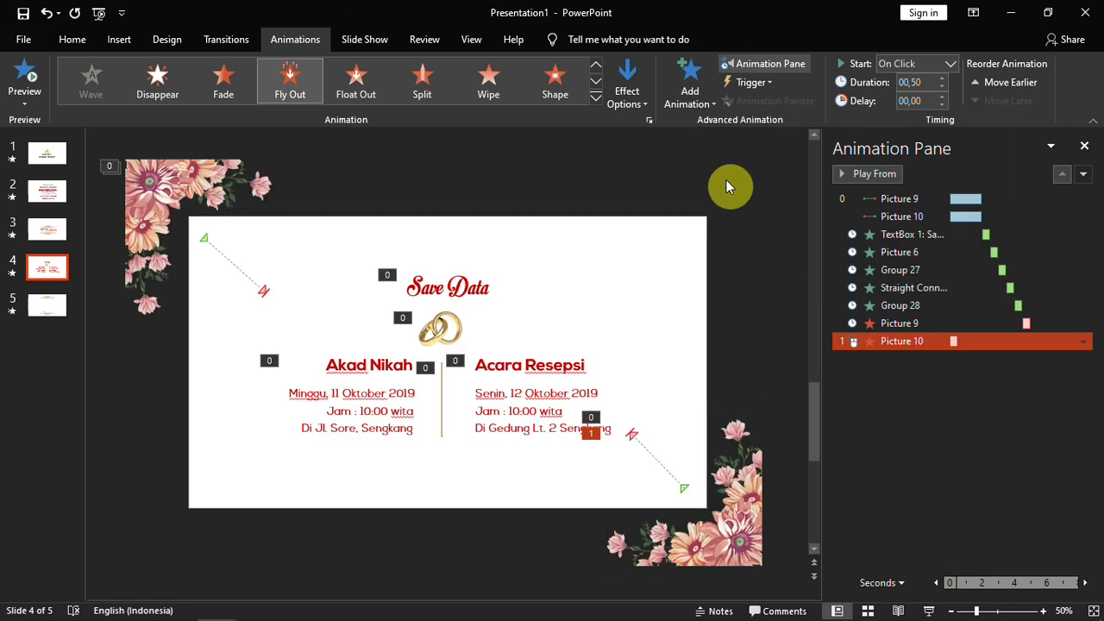
left_click(949, 67)
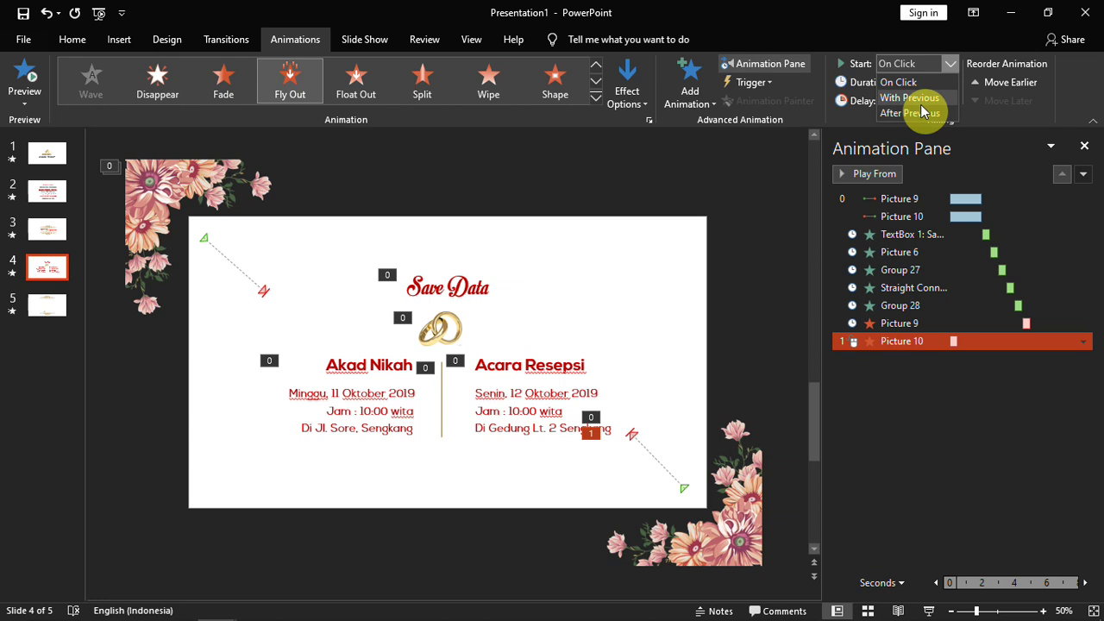
left_click(910, 98)
left_click(226, 39)
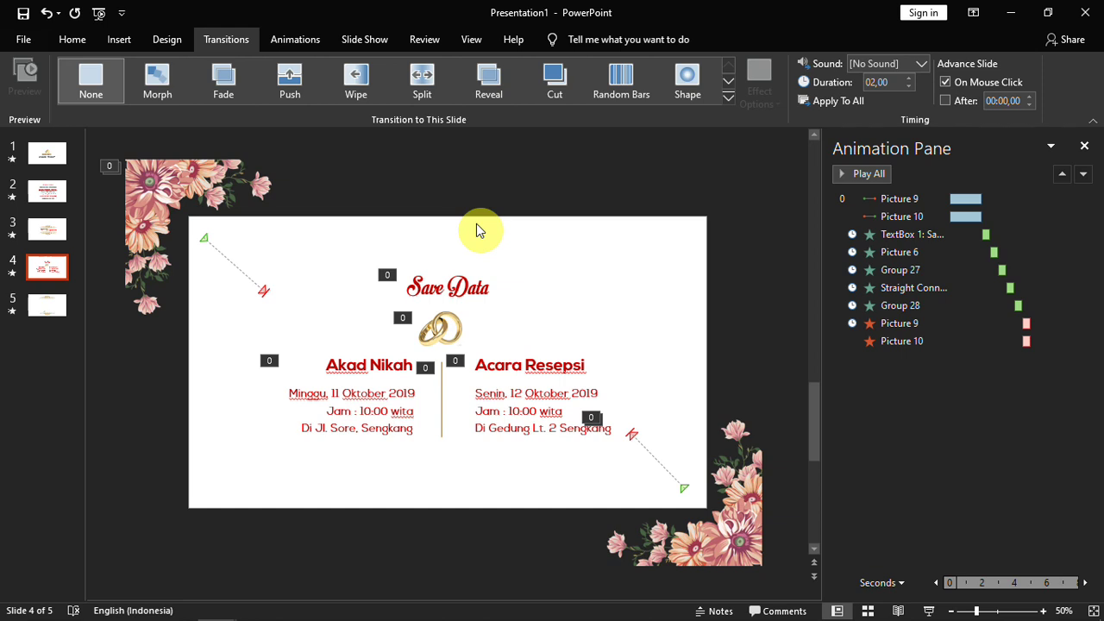
Step: After previewing the show, make slides 1–4 advance automatically after 00:02,00 instead of on click
key("shift+F5")
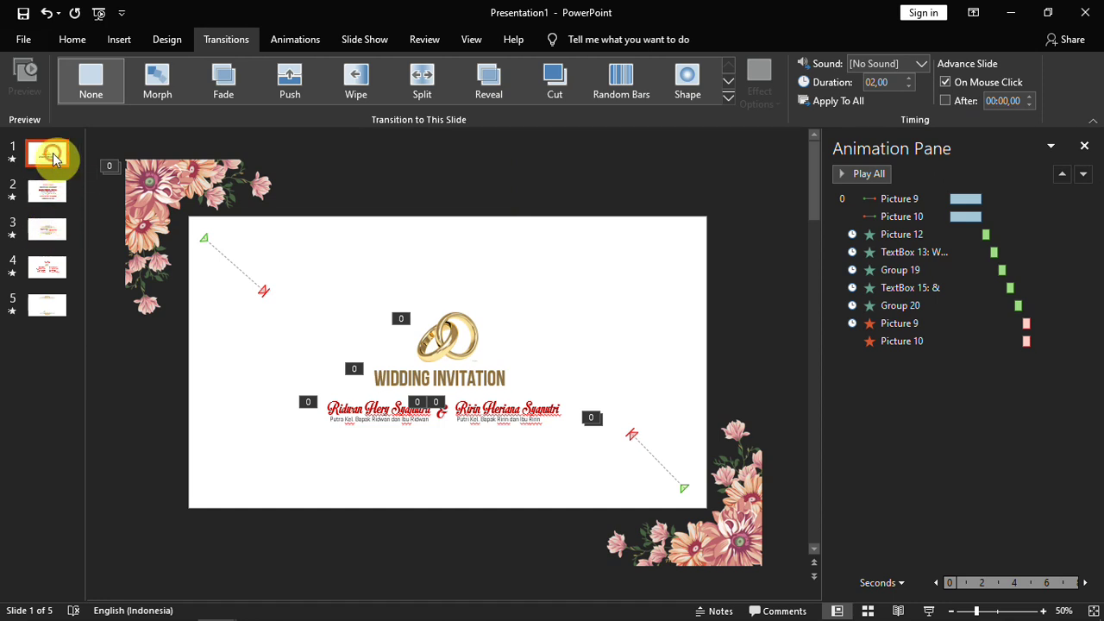
left_click(47, 266, "shift")
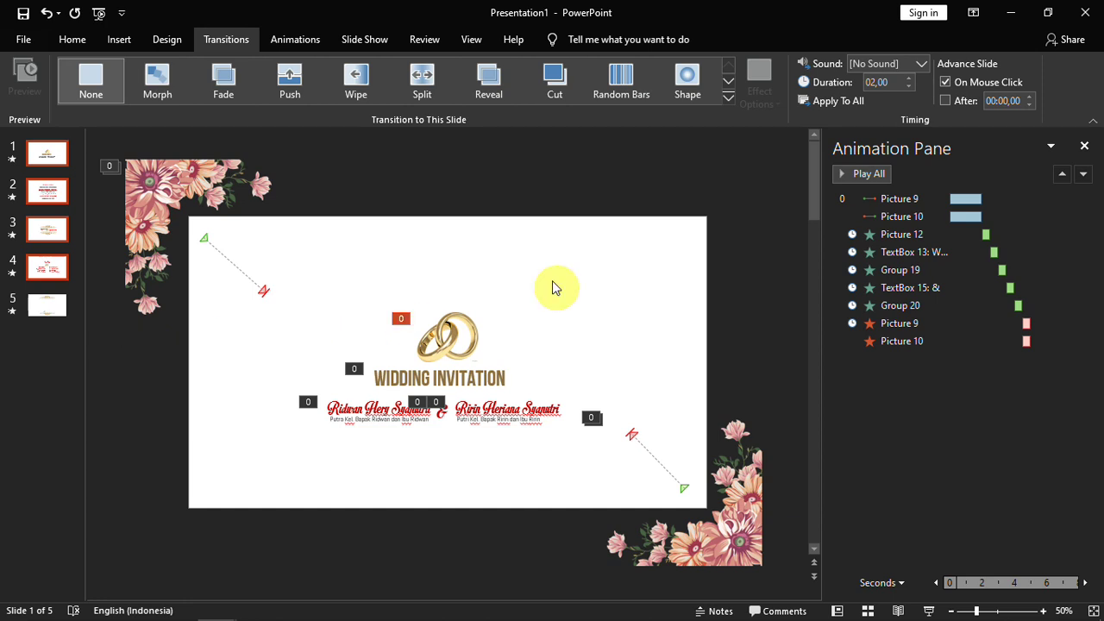
left_click(947, 81)
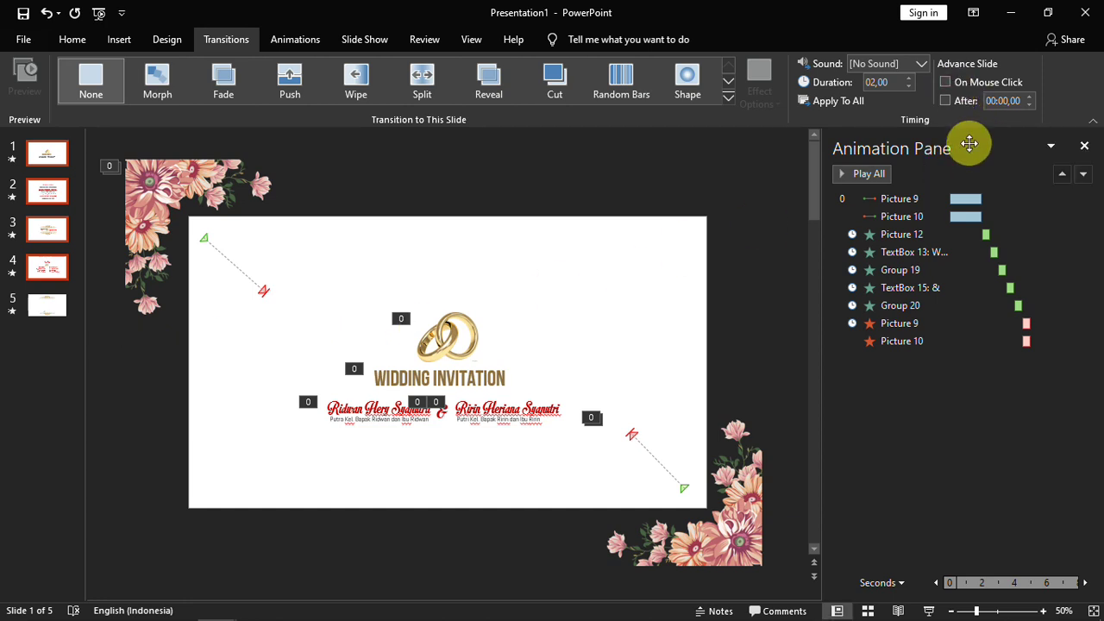
left_click(946, 101)
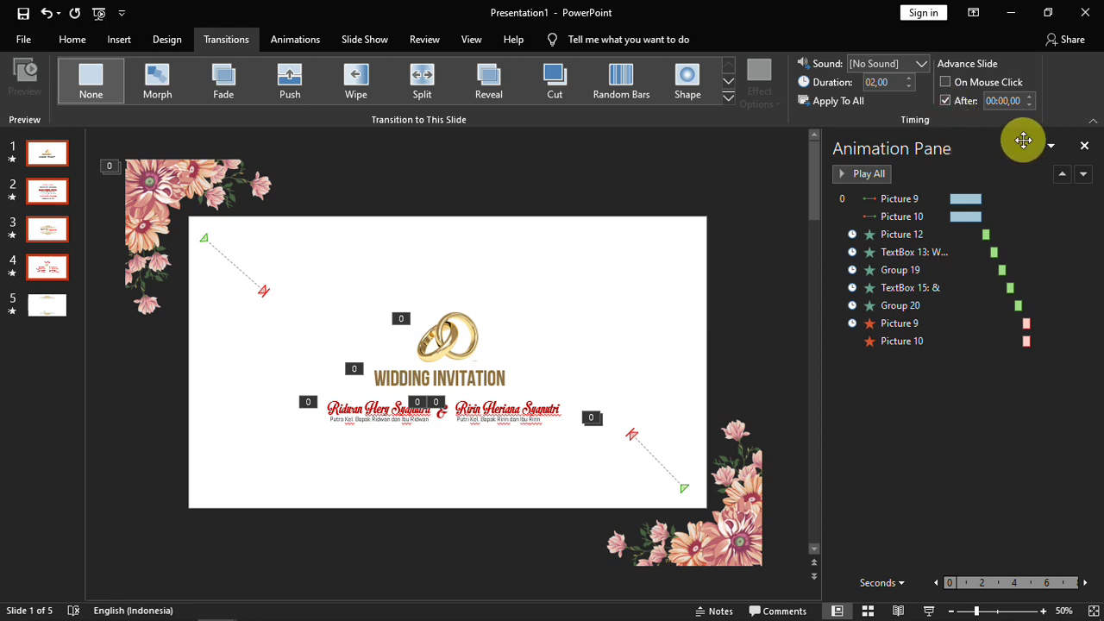
left_click(1032, 99)
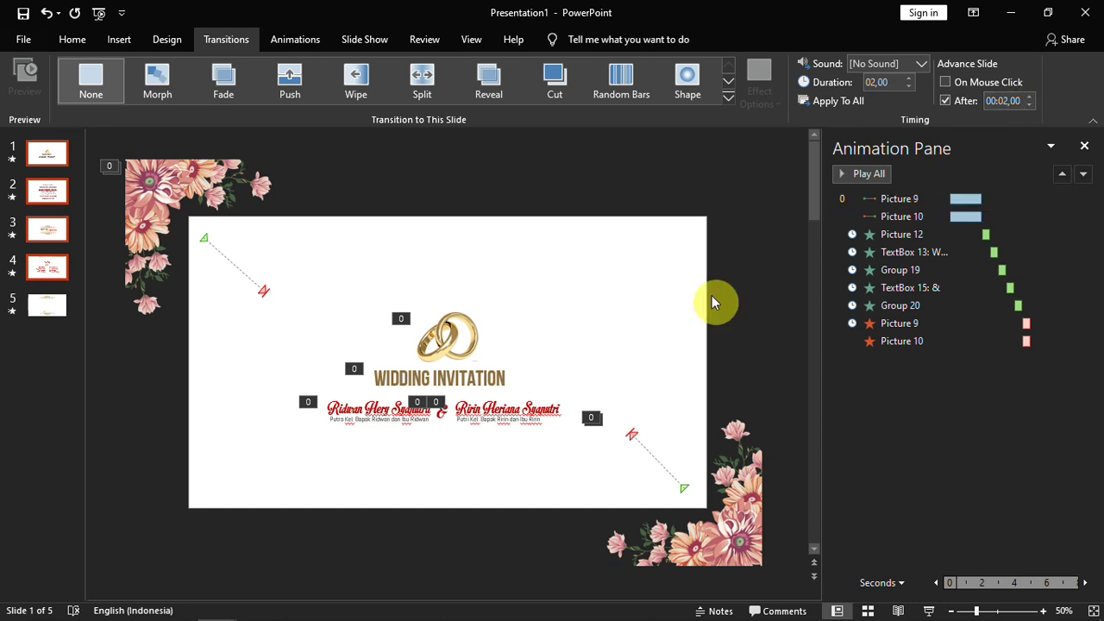
left_click(48, 306)
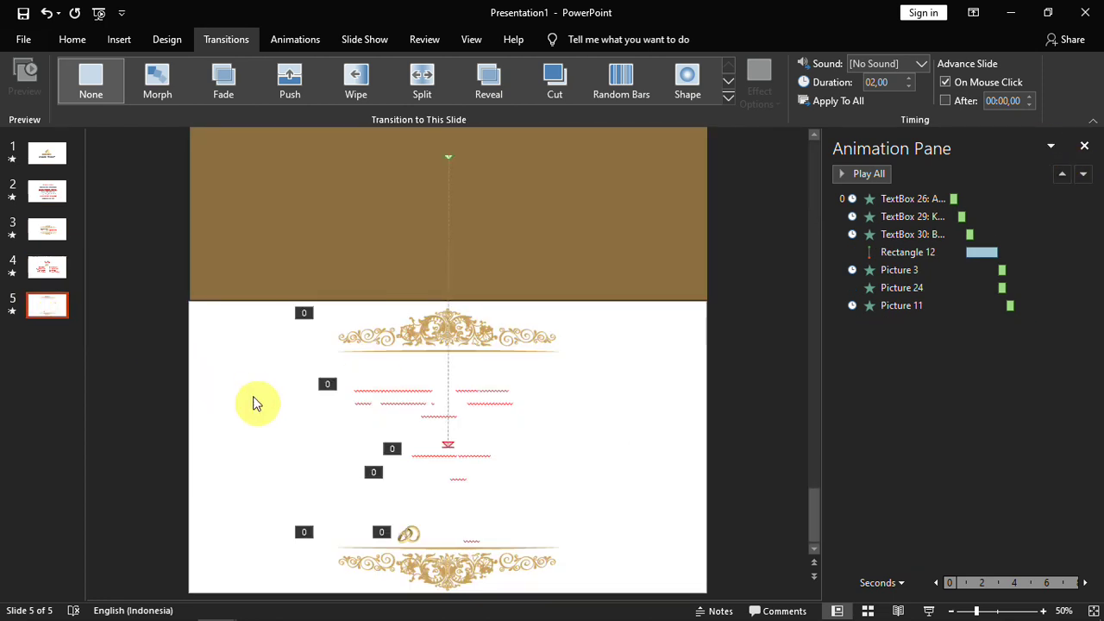
Step: Run the full slide show from the beginning to review it
key("F5")
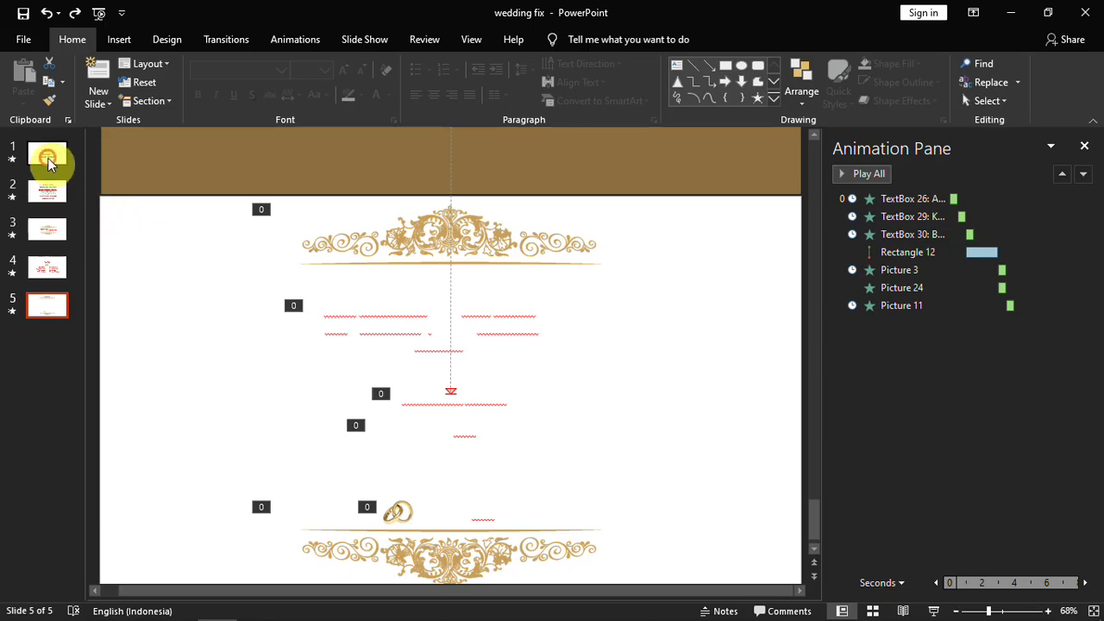
Step: Apply a Push transition to all five slides
left_click(48, 157)
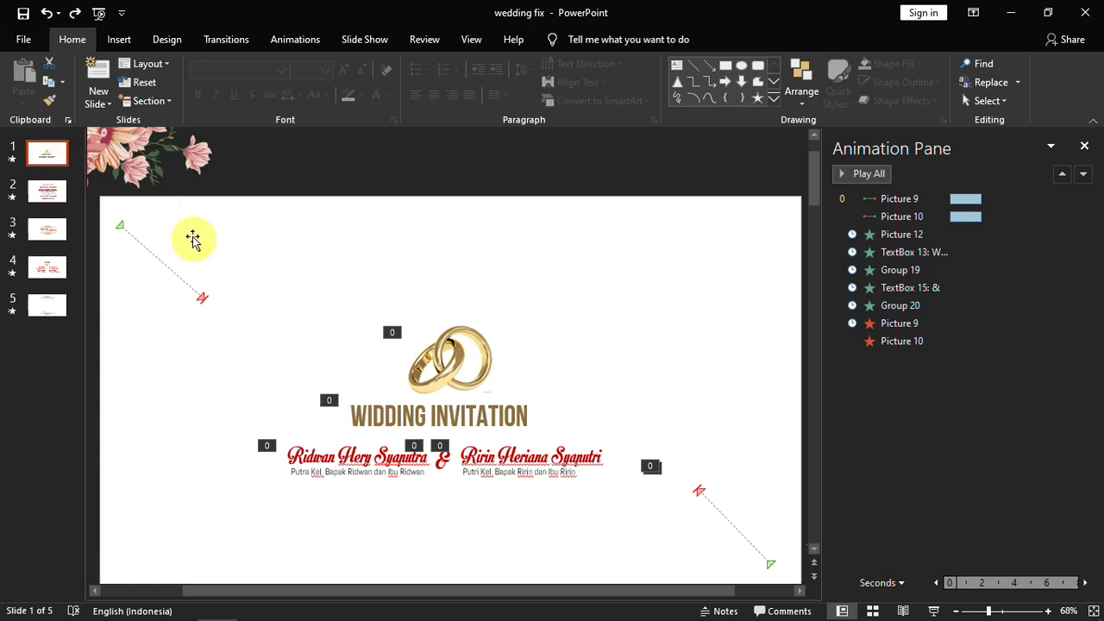
left_click(49, 309, "shift")
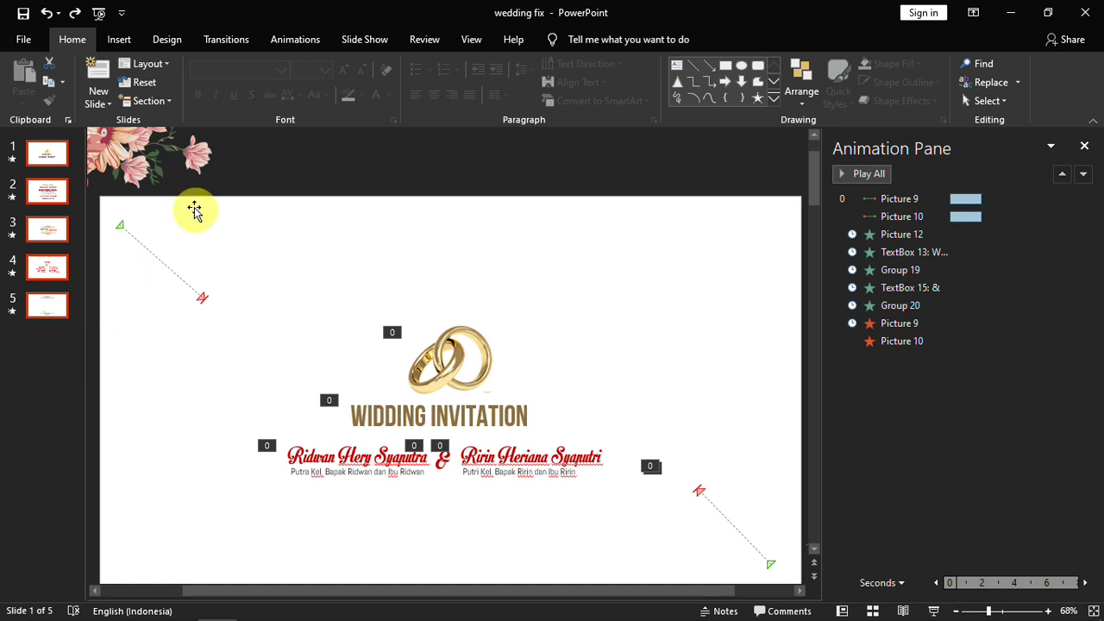
left_click(225, 41)
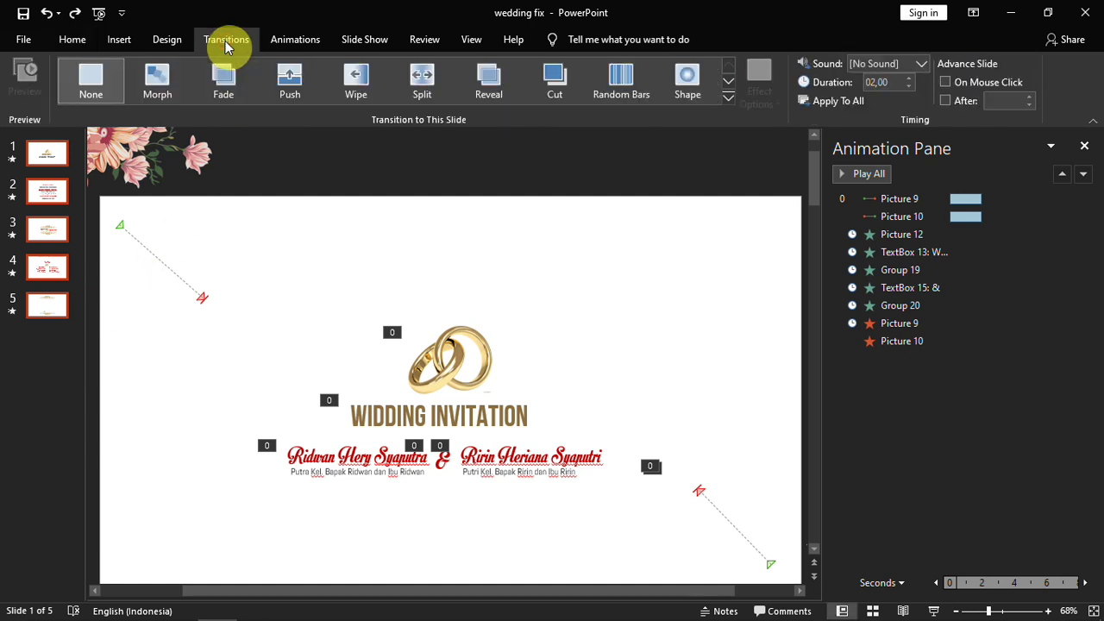
left_click(288, 92)
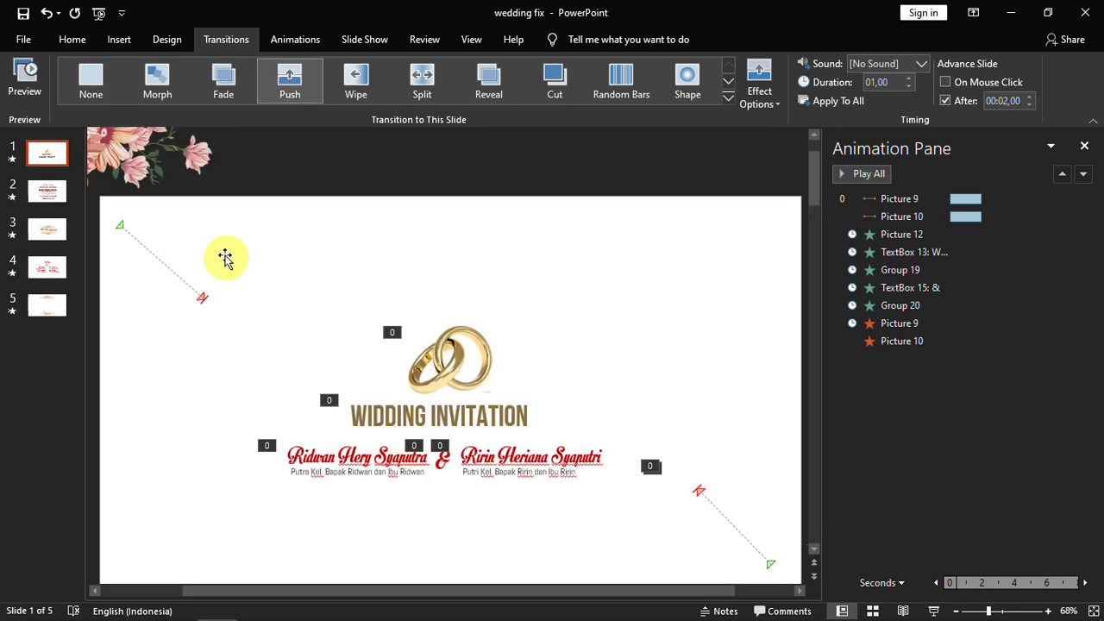
left_click(121, 43)
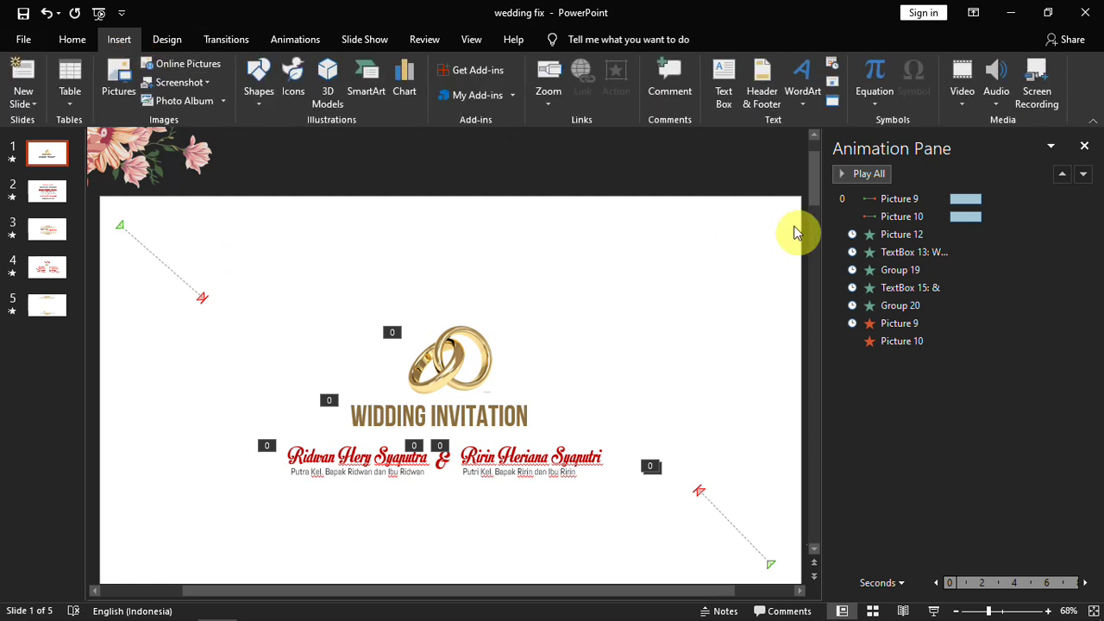
Step: Insert the Wedding_Invitation audio file from the PC and move its icon to the bottom-left
left_click(997, 99)
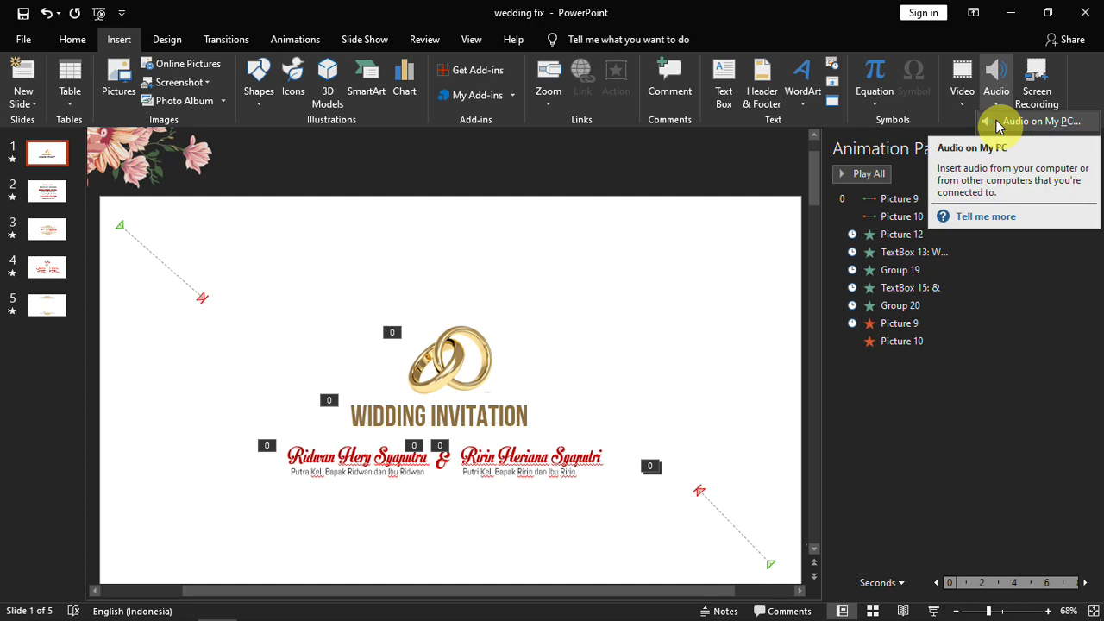
left_click(998, 126)
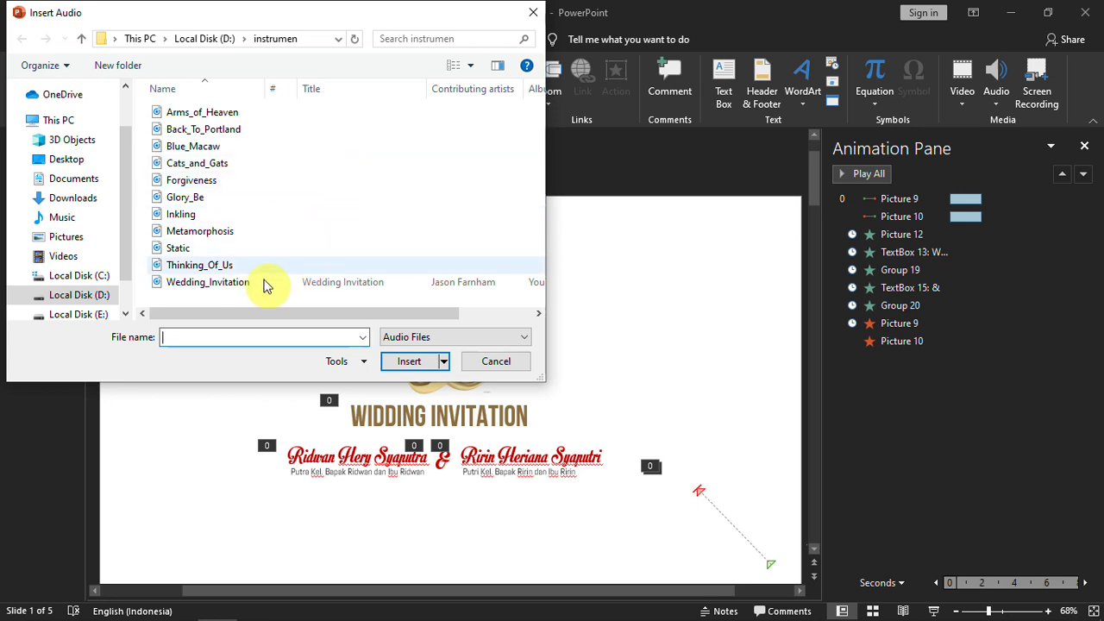
left_click(250, 282)
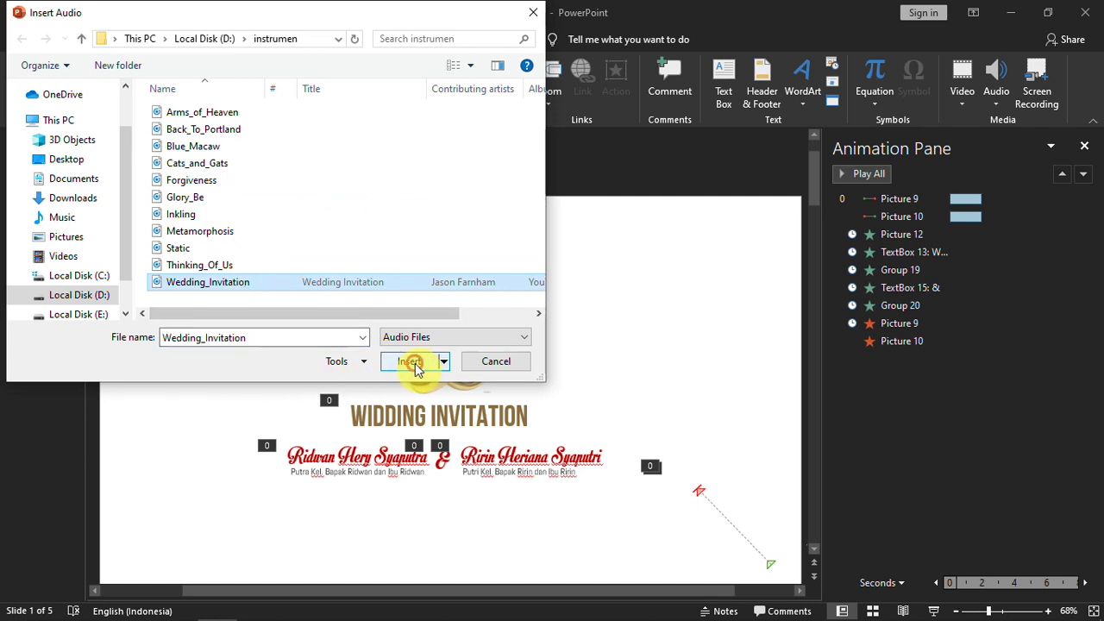
left_click(414, 362)
mouse_move(446, 400)
left_mouse_down()
mouse_move(149, 535)
mouse_move(128, 562)
left_mouse_up()
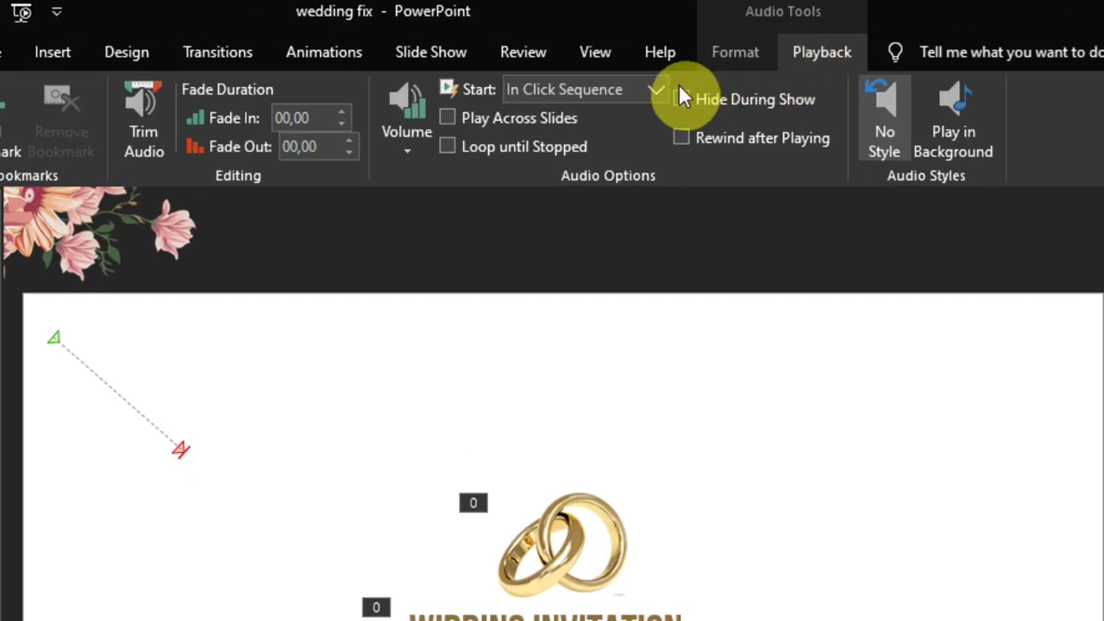
Step: Set the music to start Automatically, Play Across Slides, Hide During Show, and Play in Background
left_click(656, 89)
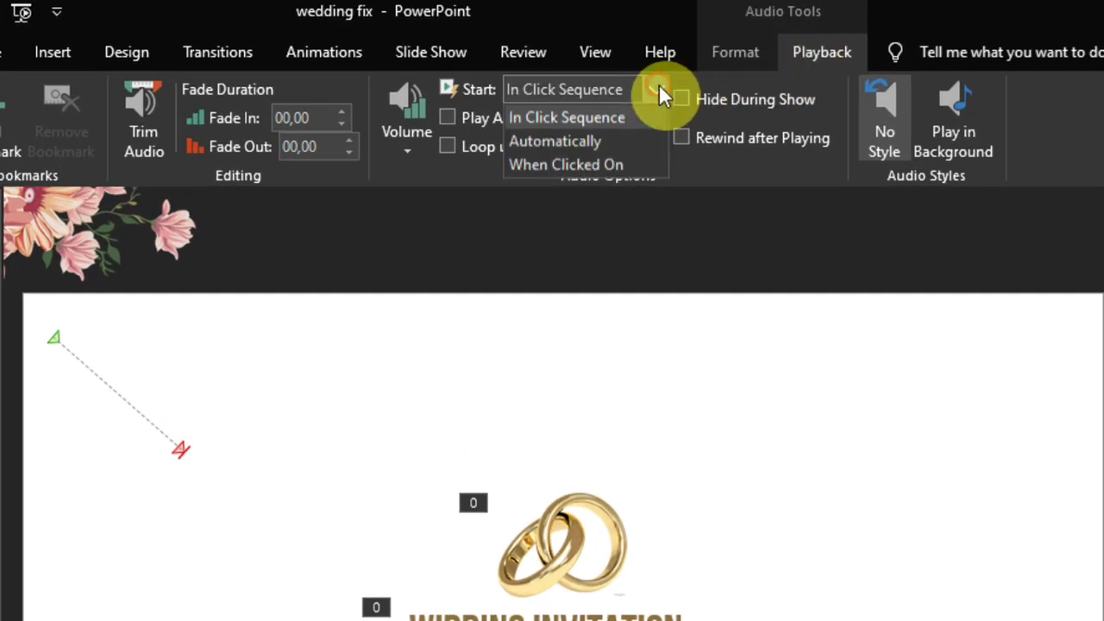
left_click(630, 142)
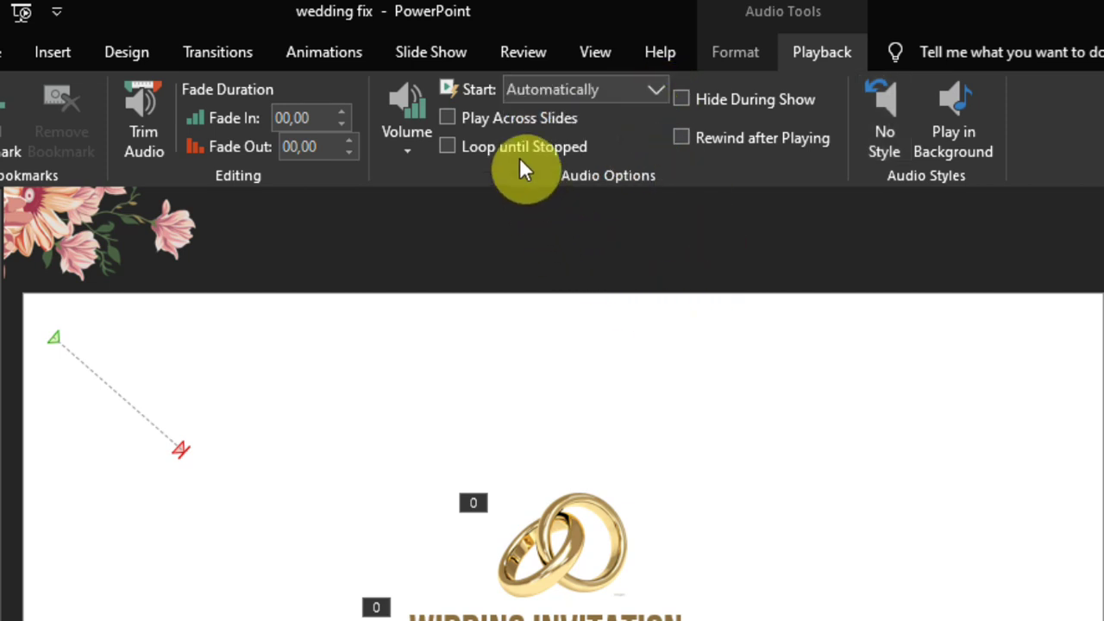
left_click(447, 118)
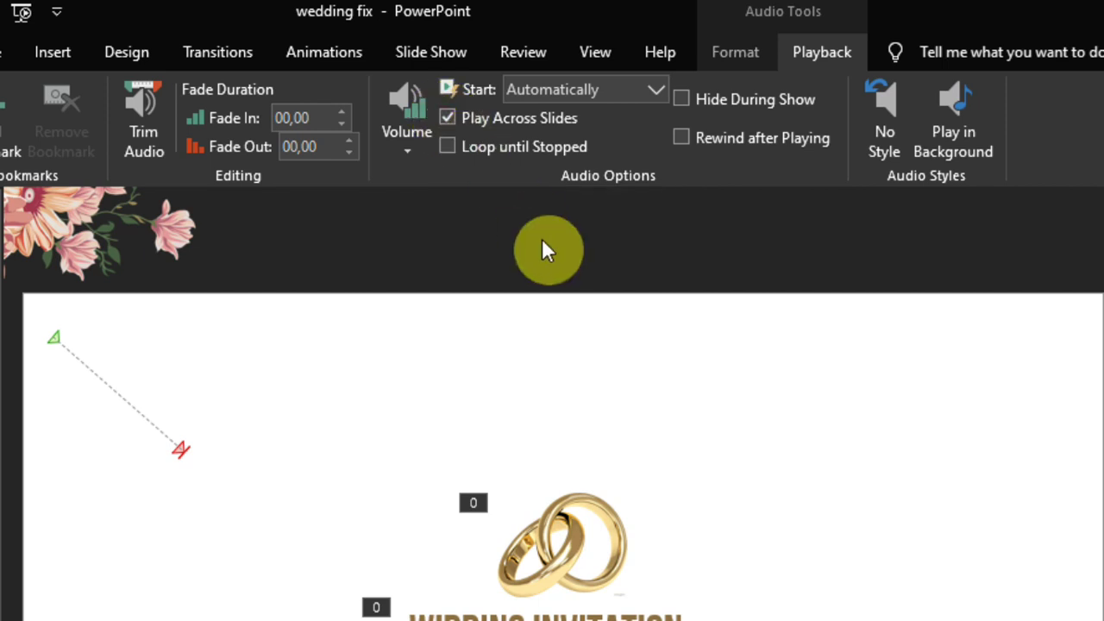
left_click(680, 97)
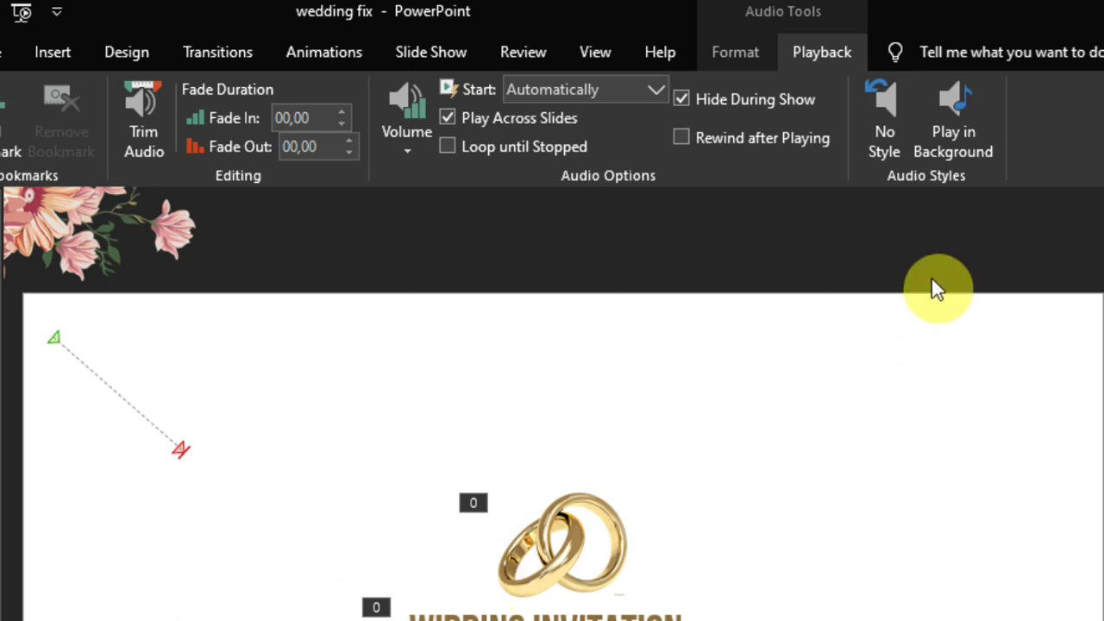
left_click(958, 145)
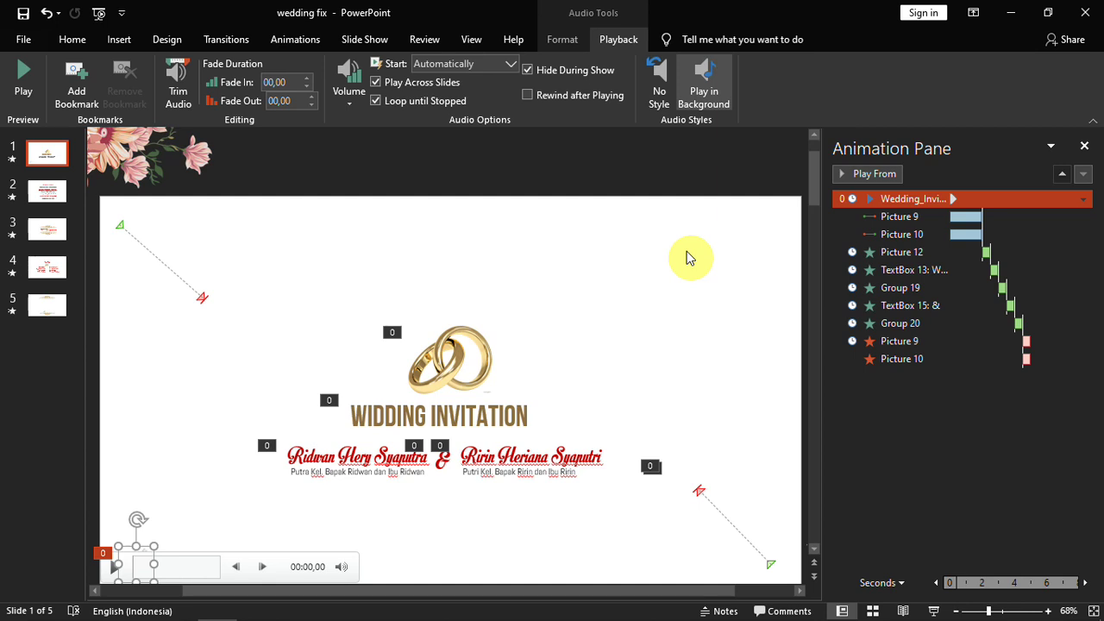
Step: Export the presentation as a video named 'mengurutkan animasi' to the Desktop
left_click(26, 41)
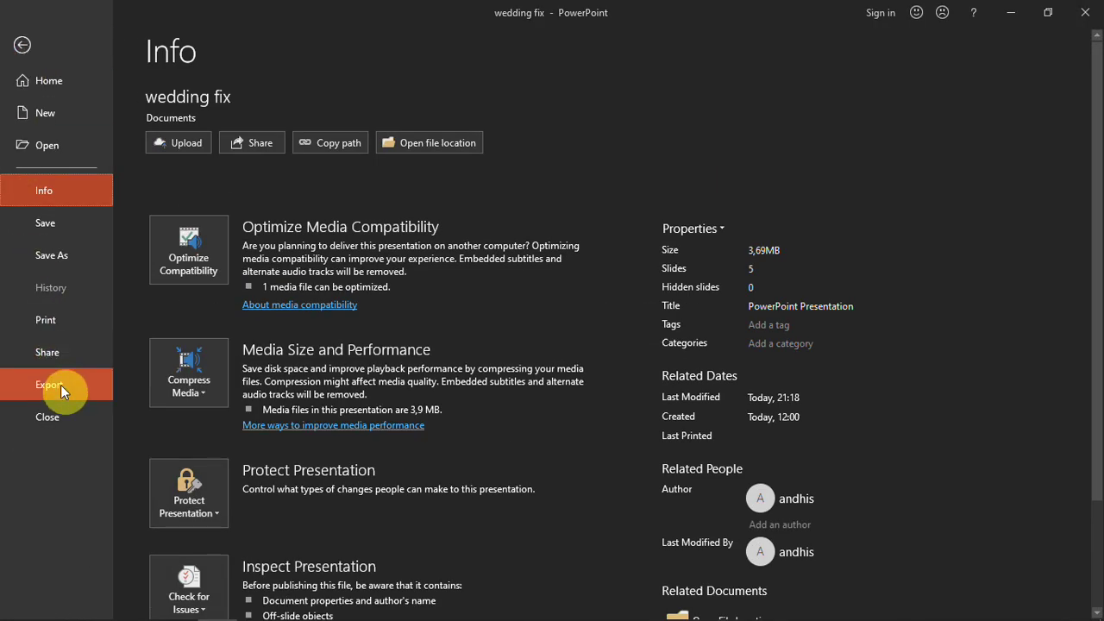
left_click(60, 388)
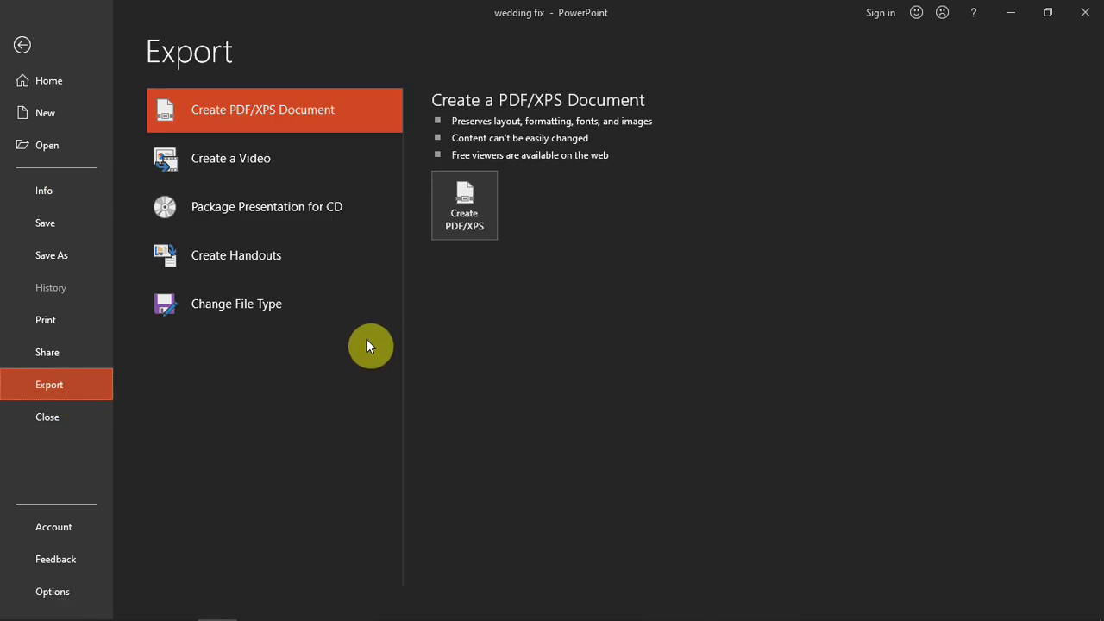
left_click(256, 161)
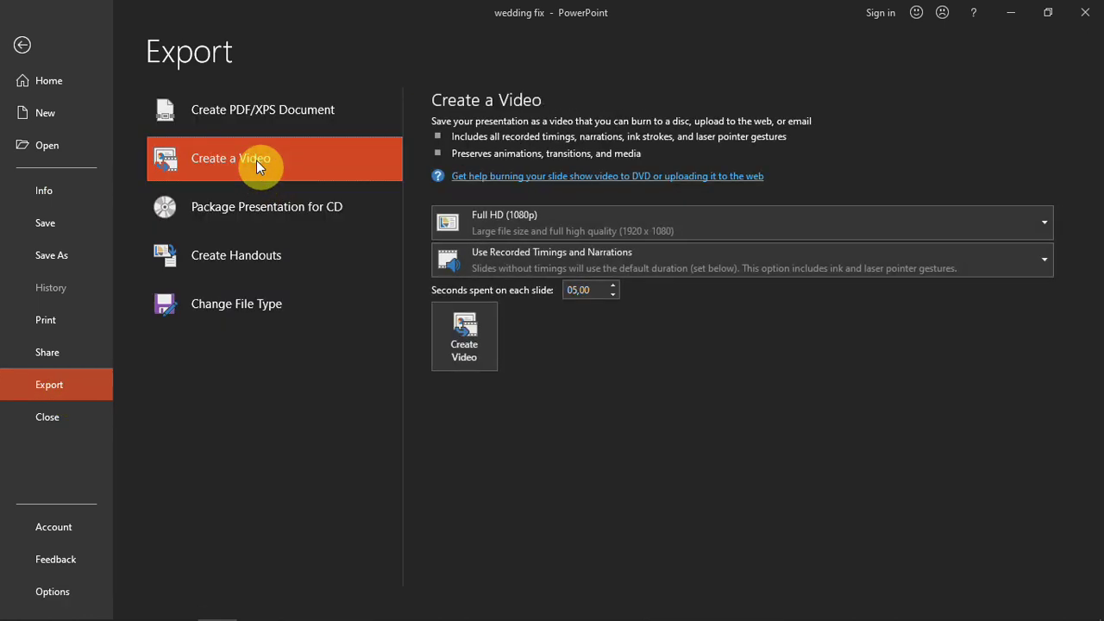
left_click(475, 343)
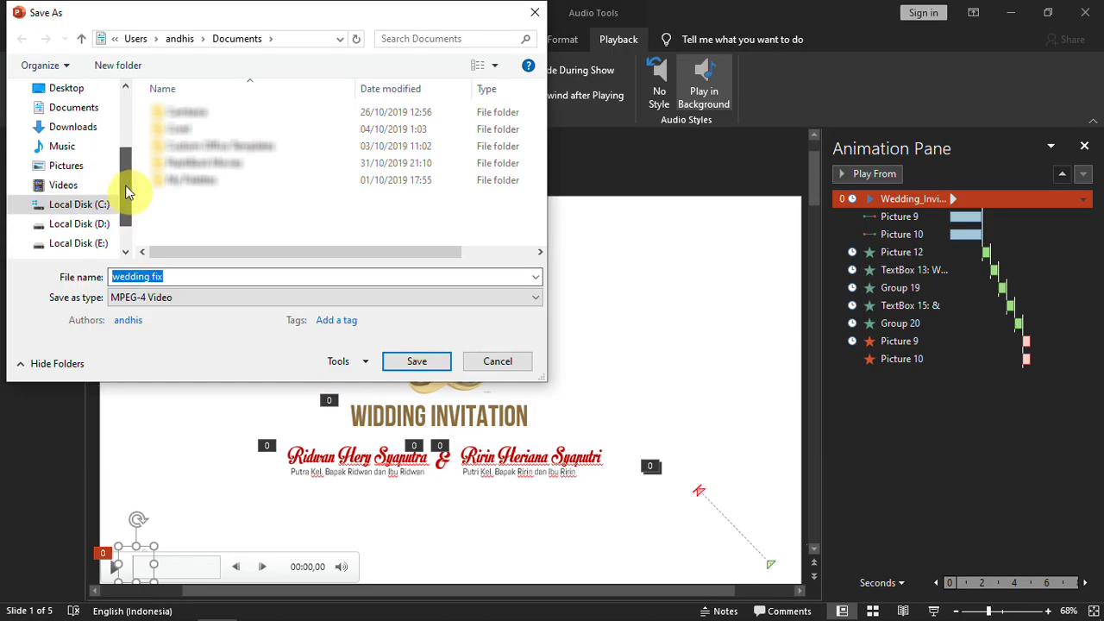
left_click_drag(125, 191, 125, 181)
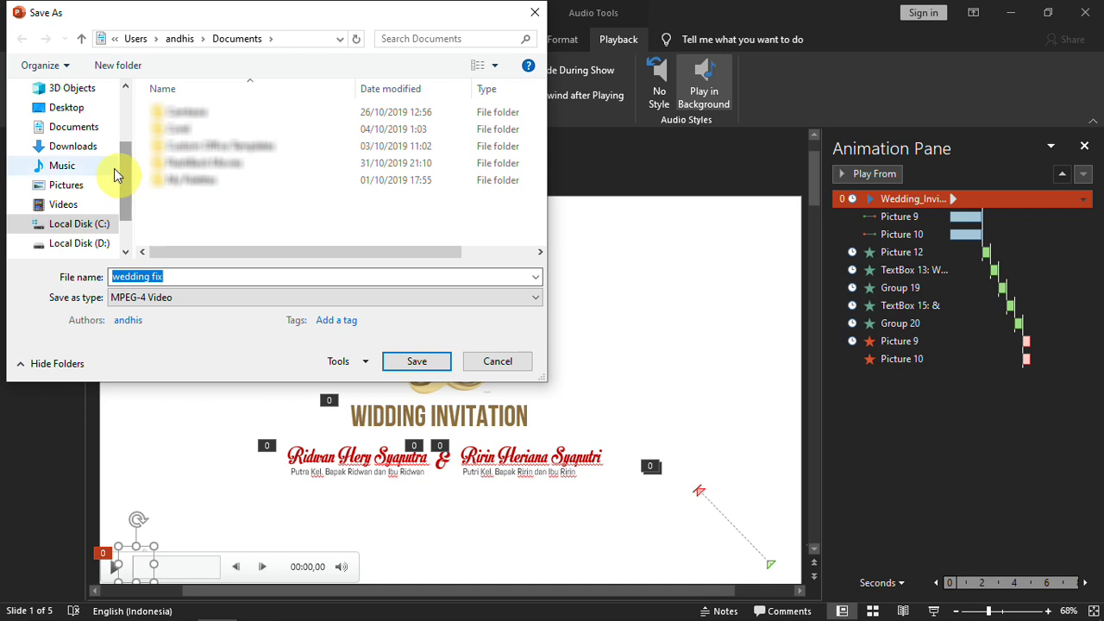
left_click(87, 108)
left_click(176, 273)
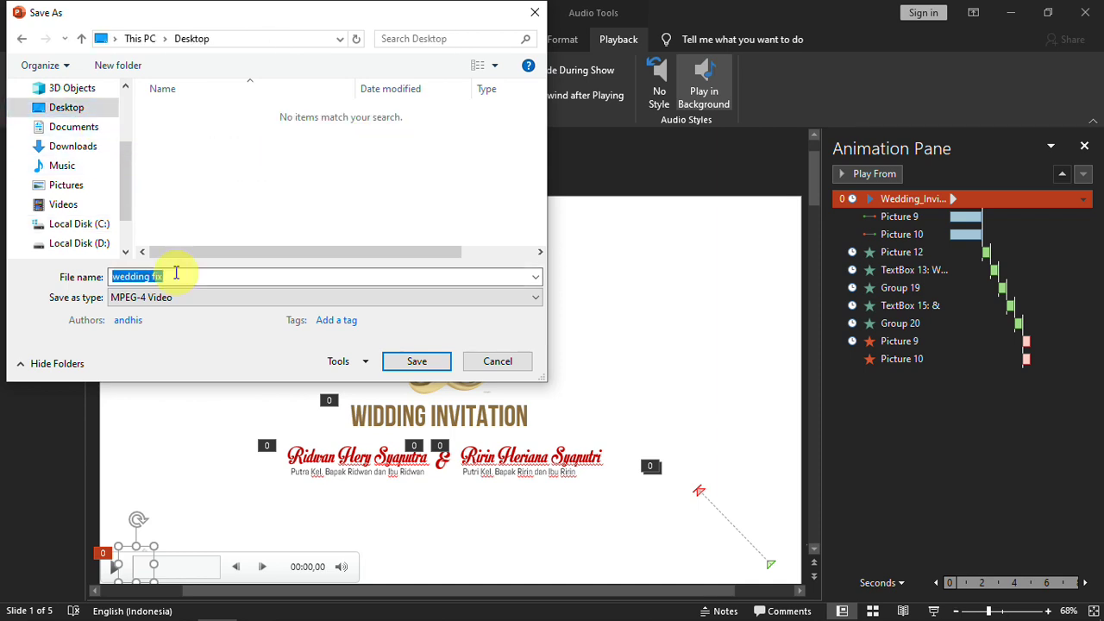
type("mengurutkan animasi")
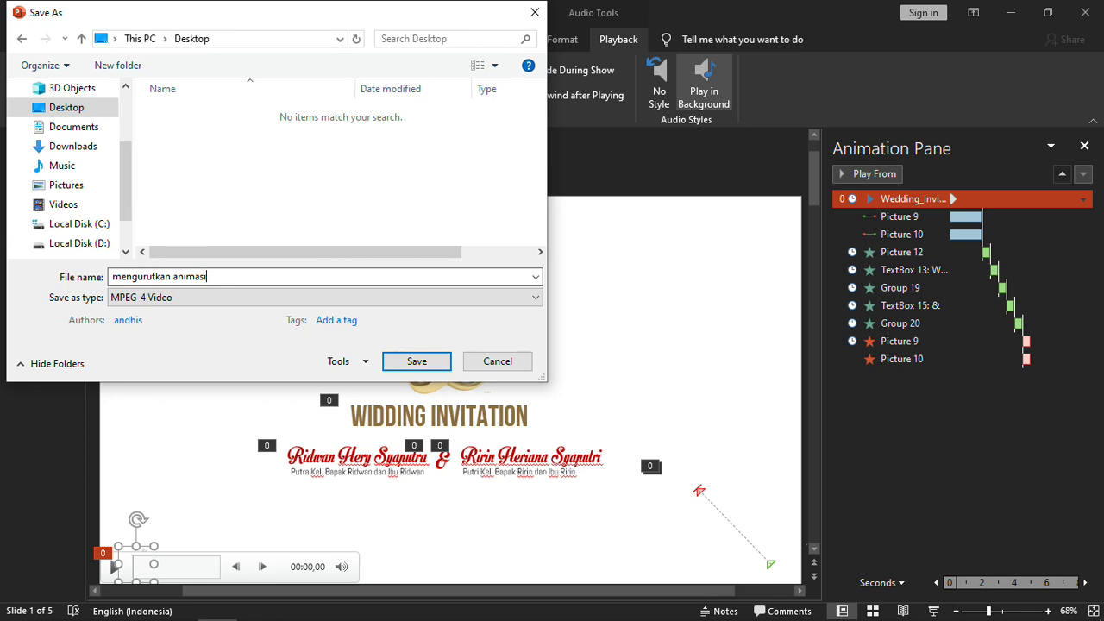
left_click(418, 364)
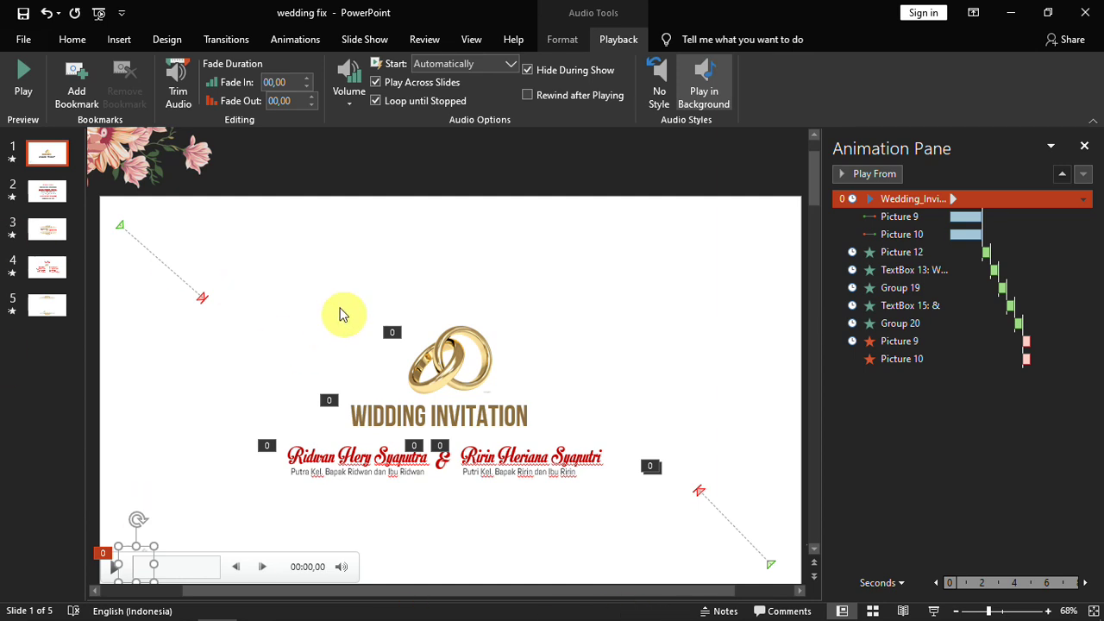
left_click(24, 39)
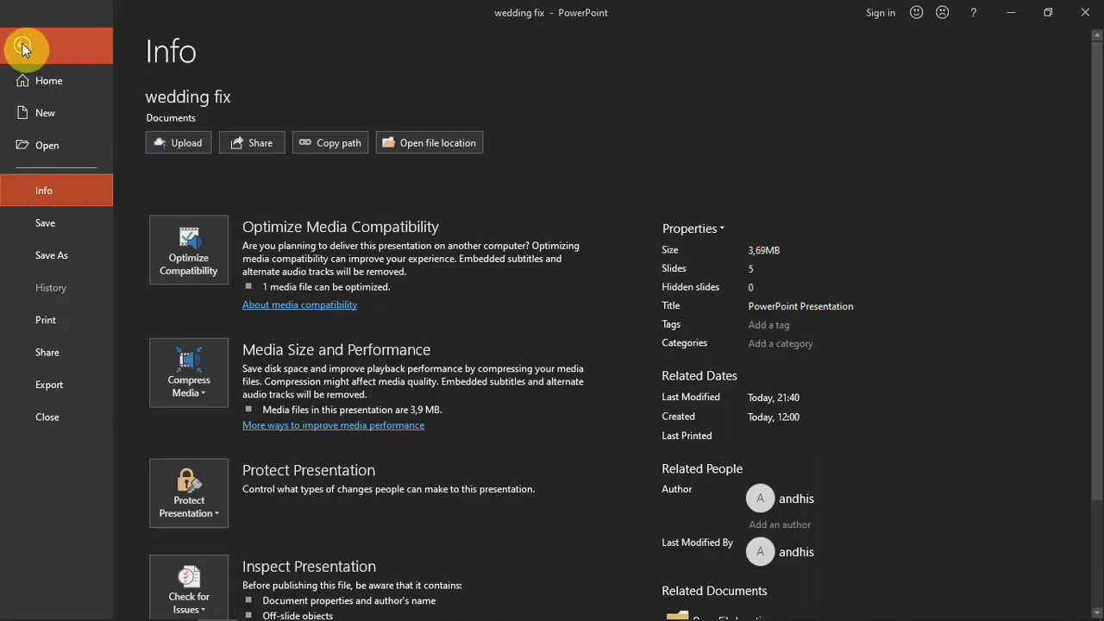
left_click(44, 218)
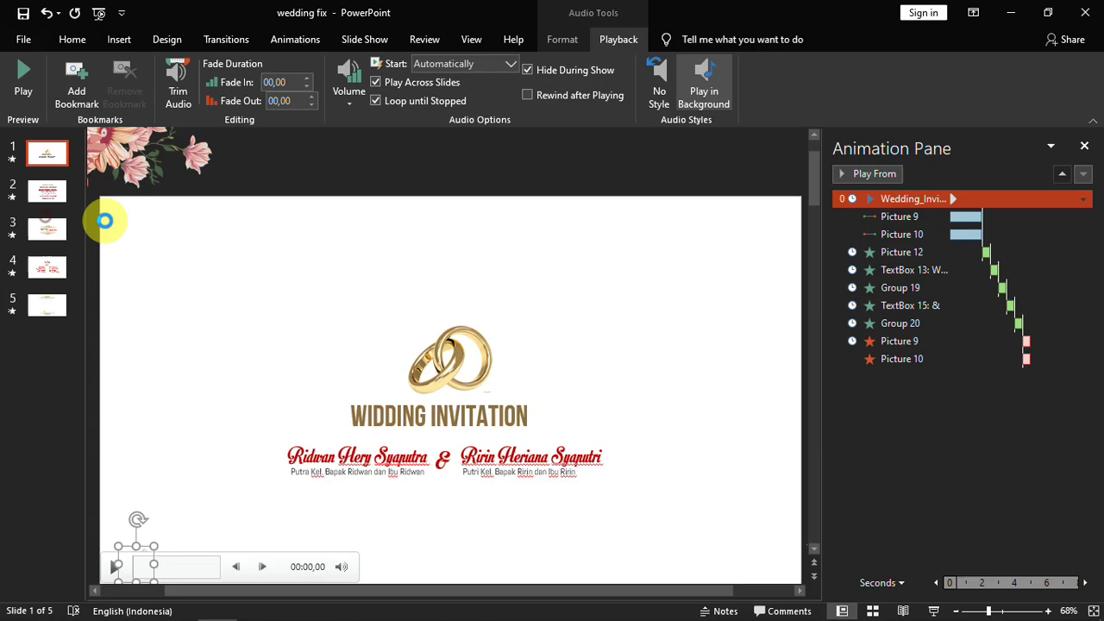
Step: Minimize PowerPoint and open the exported 'mengurutkan animasi' video from the desktop
left_click(1085, 12)
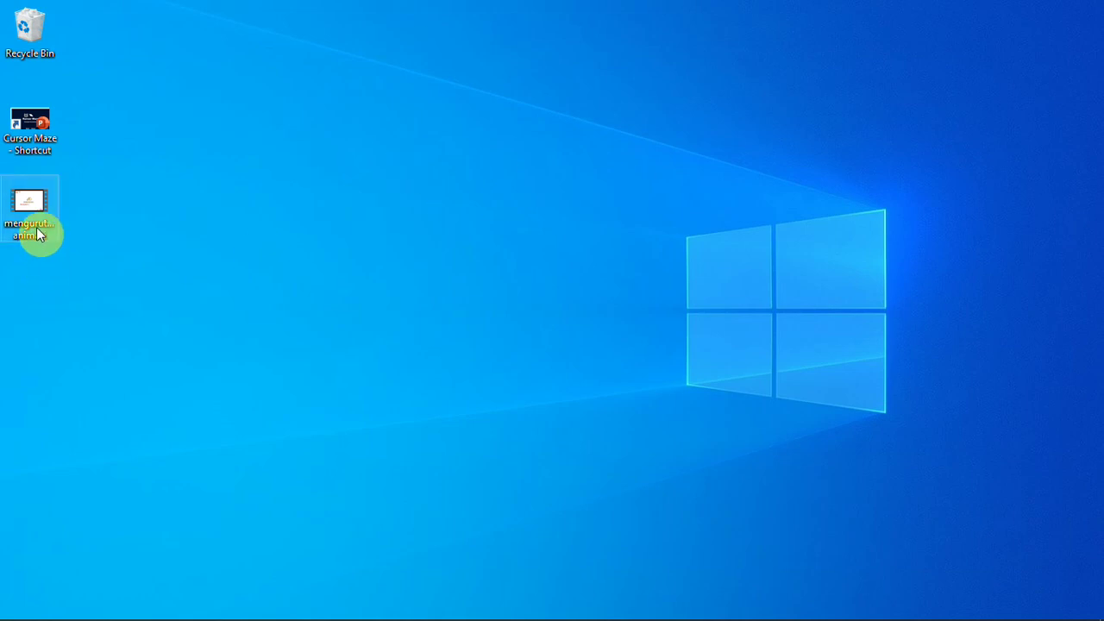
double_click(35, 226)
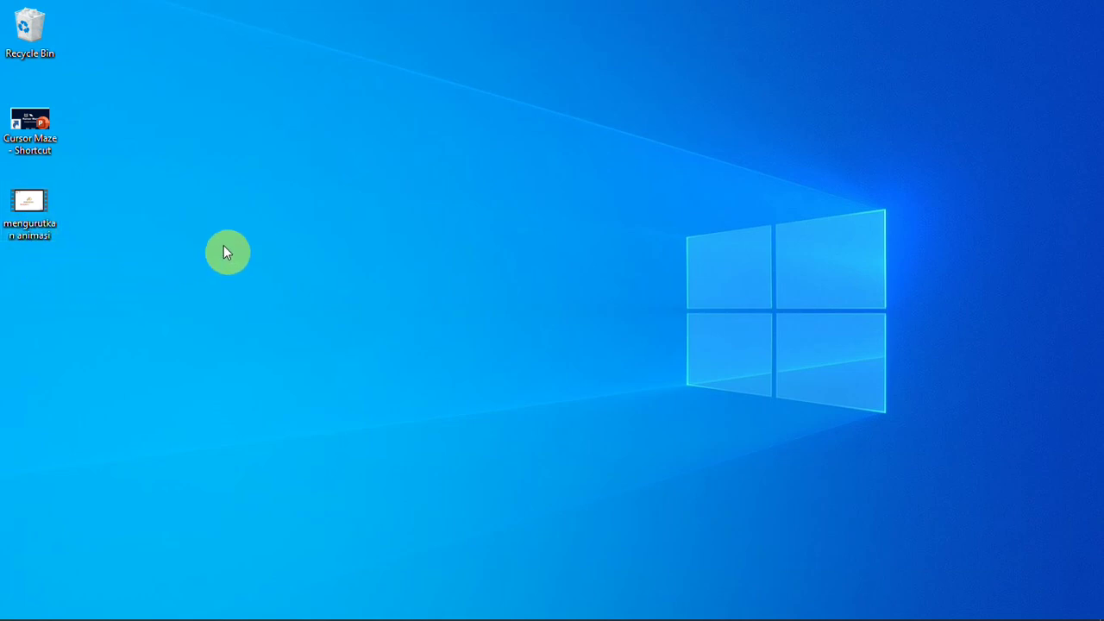
left_click(34, 203)
right_click(34, 204)
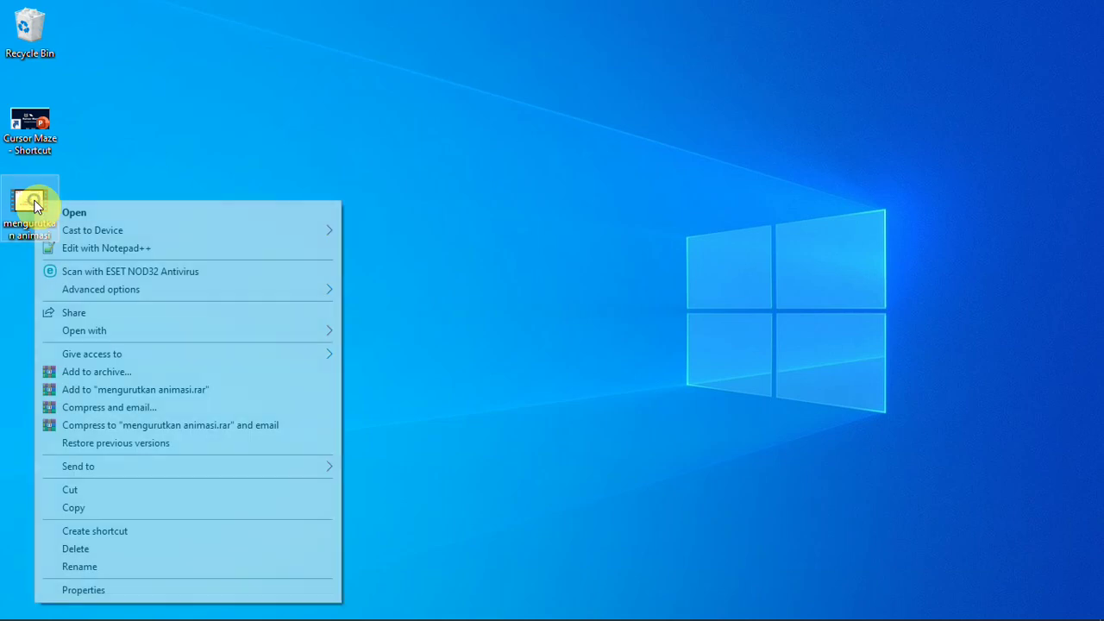
left_click(76, 216)
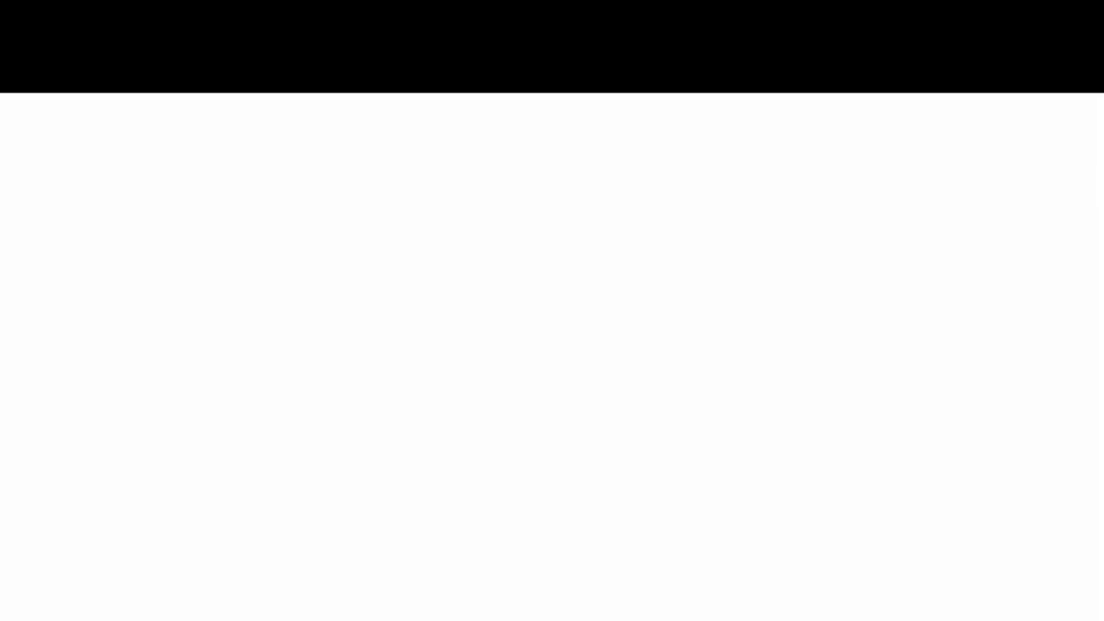